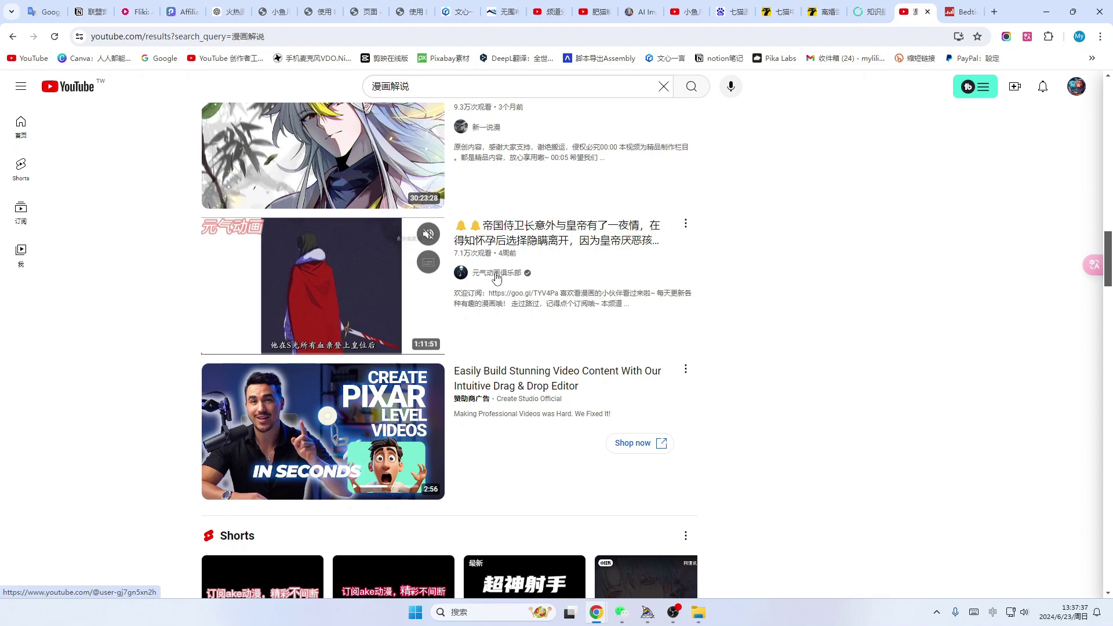
Open the 元气动画俱乐部 channel from the search results and look through its uploaded videos
click(492, 276)
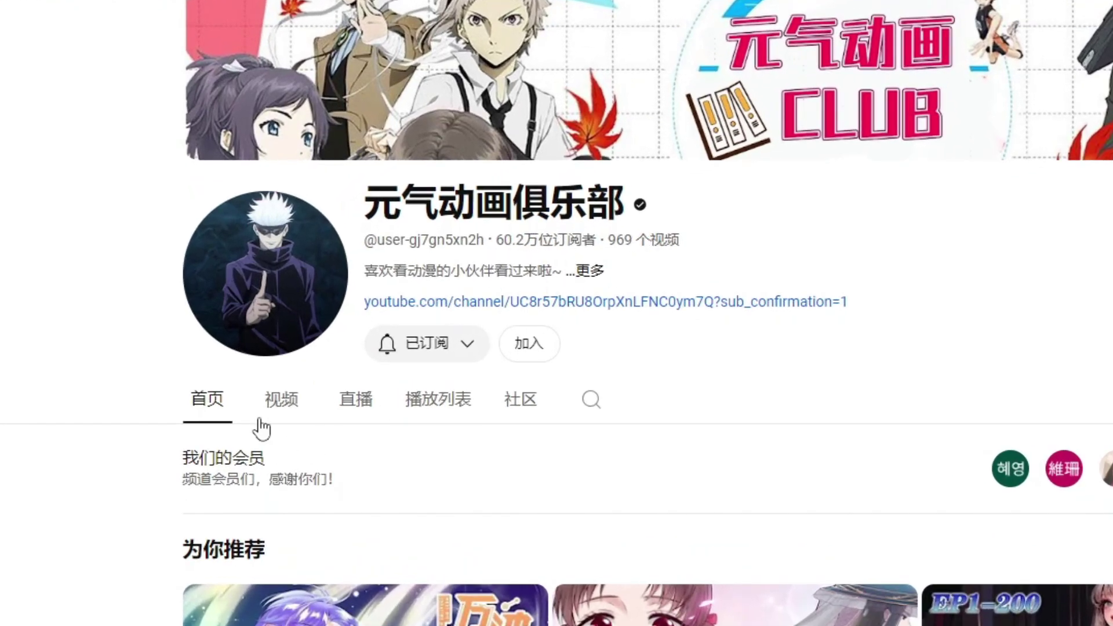
click(287, 402)
scroll(717, 410, down, 3)
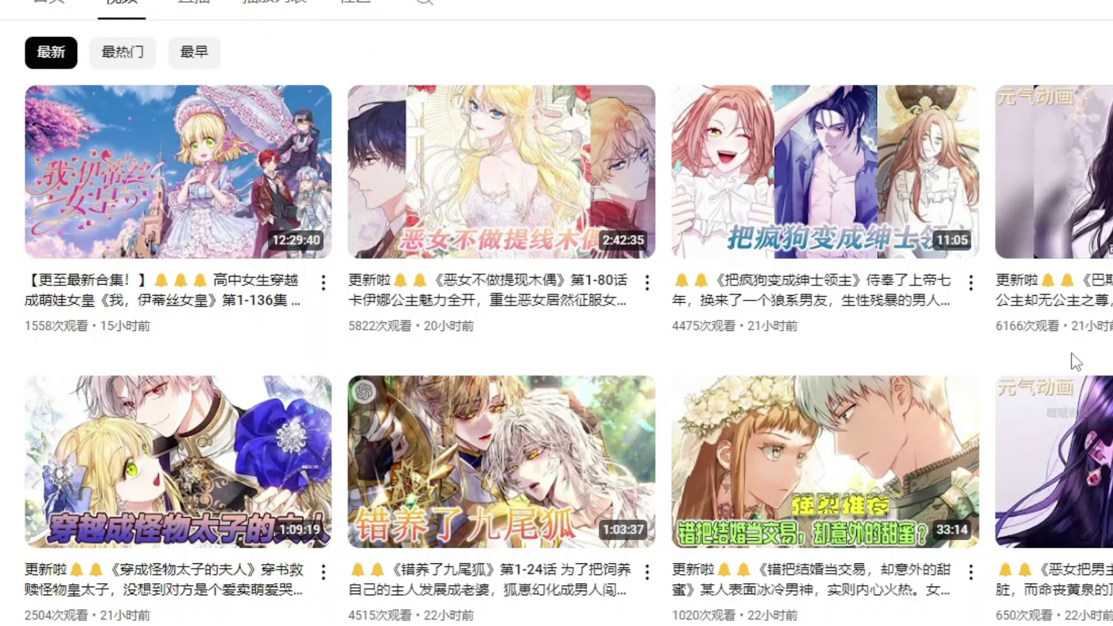
scroll(1075, 348, down, 3)
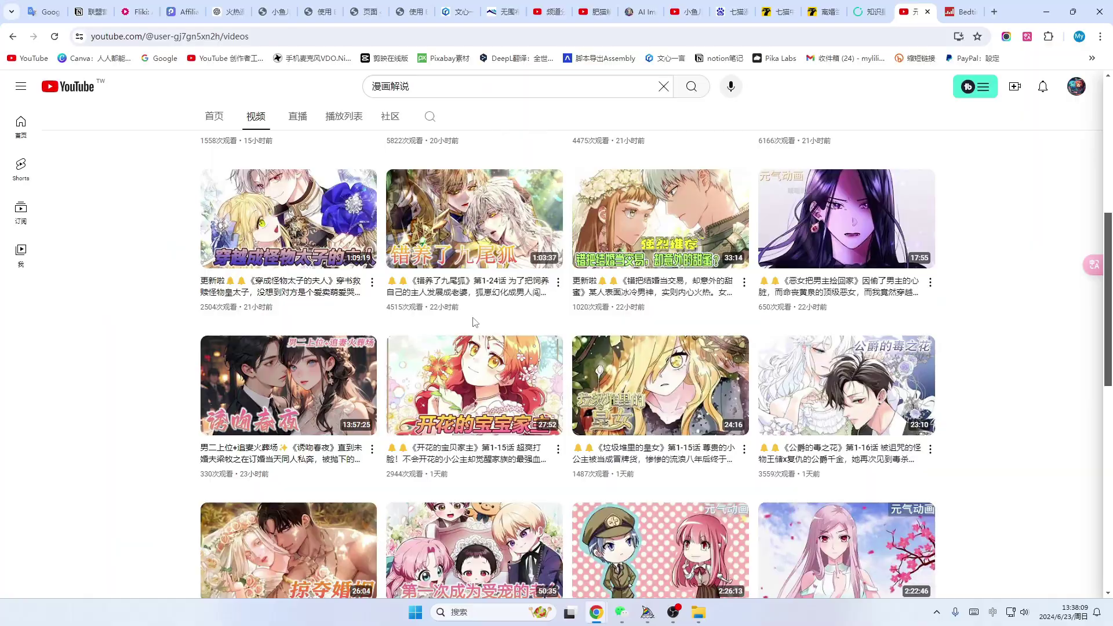
scroll(579, 292, up, 6)
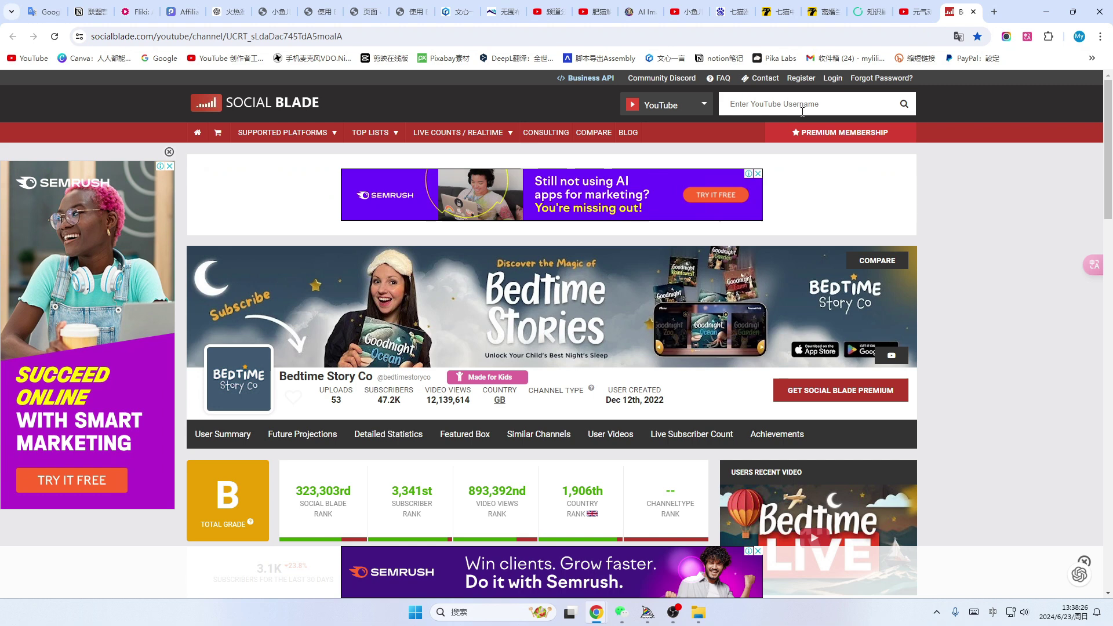
Switch to Social Blade and look up the 元气动画俱乐部 channel by its YouTube handle
click(802, 112)
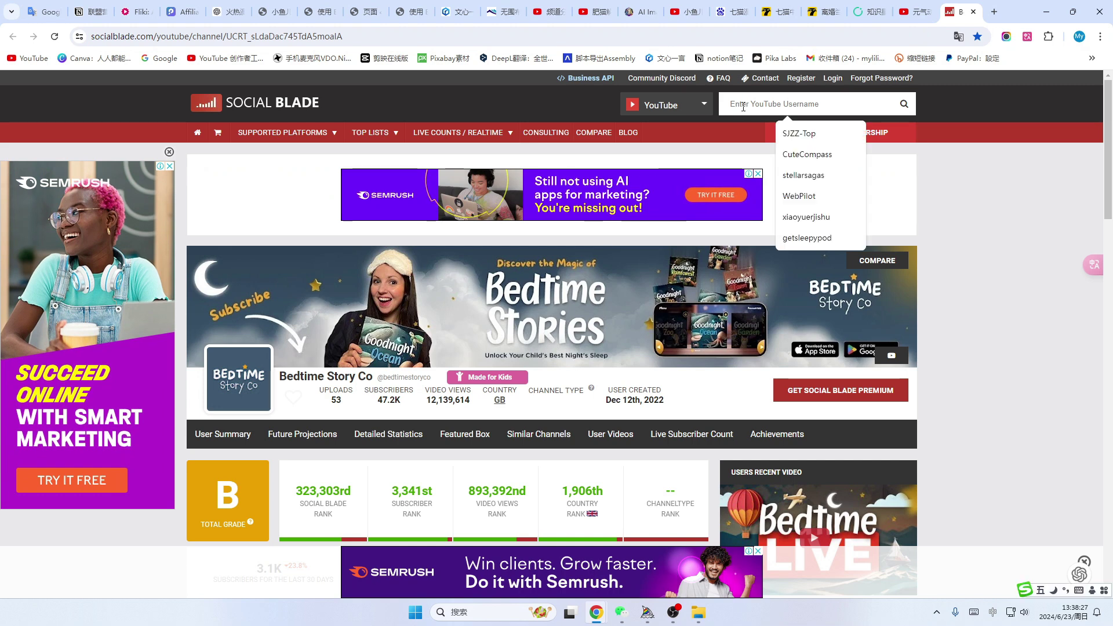
text(@user-gj7gn5xn2h)
key(Return)
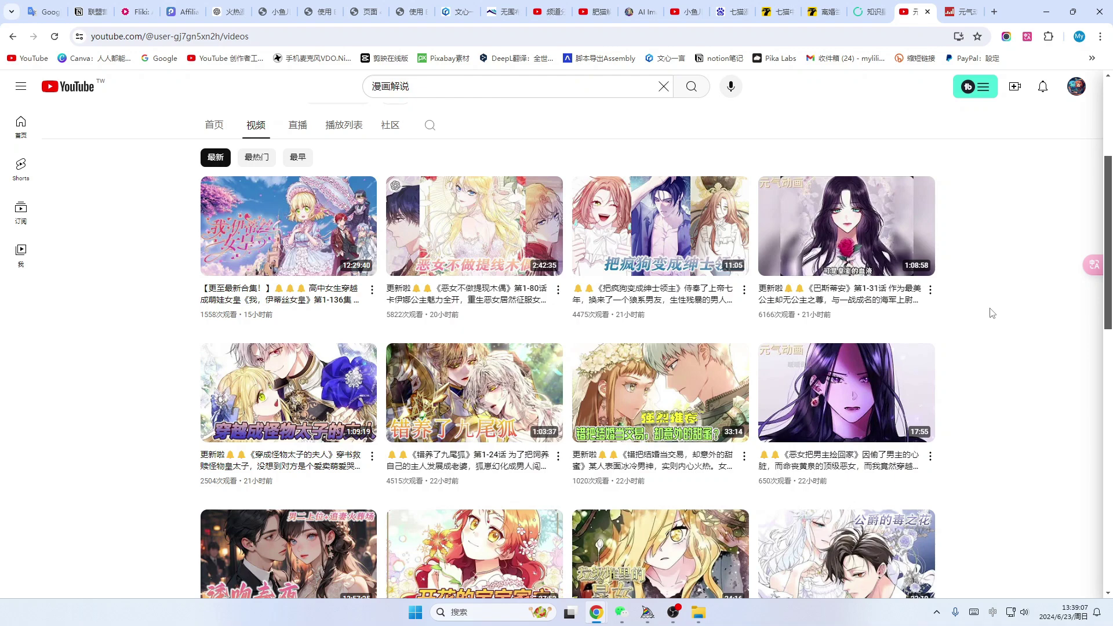
Back in the channel's YouTube video list, open the 《恶女不做提线木偶》 video and unmute it briefly to sample the narration
scroll(992, 313, up, 1)
mouse_move(279, 292)
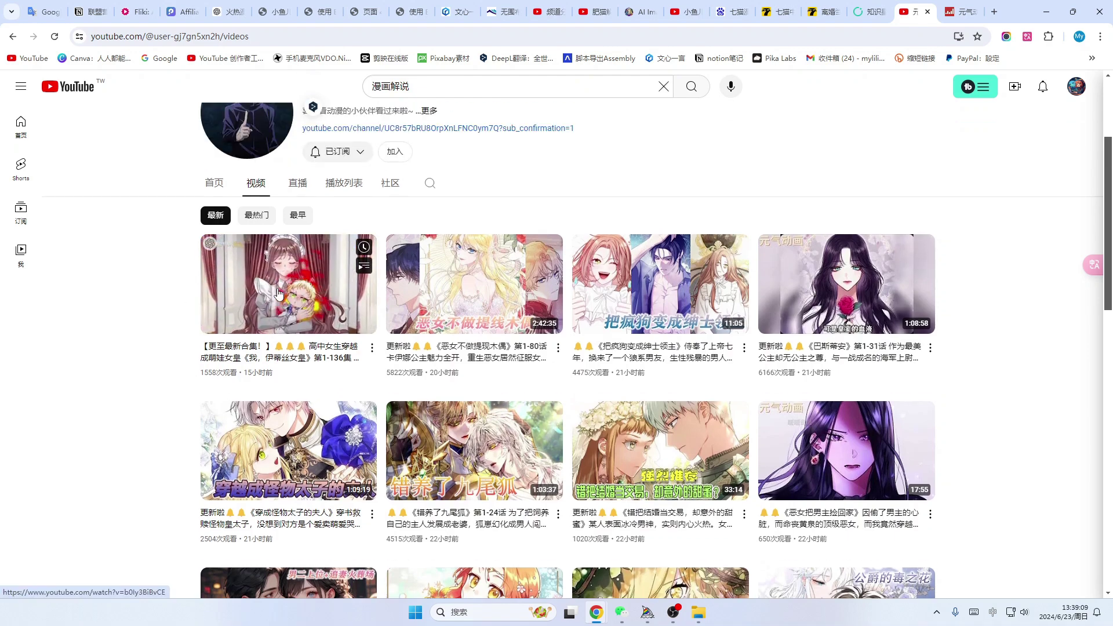
click(474, 284)
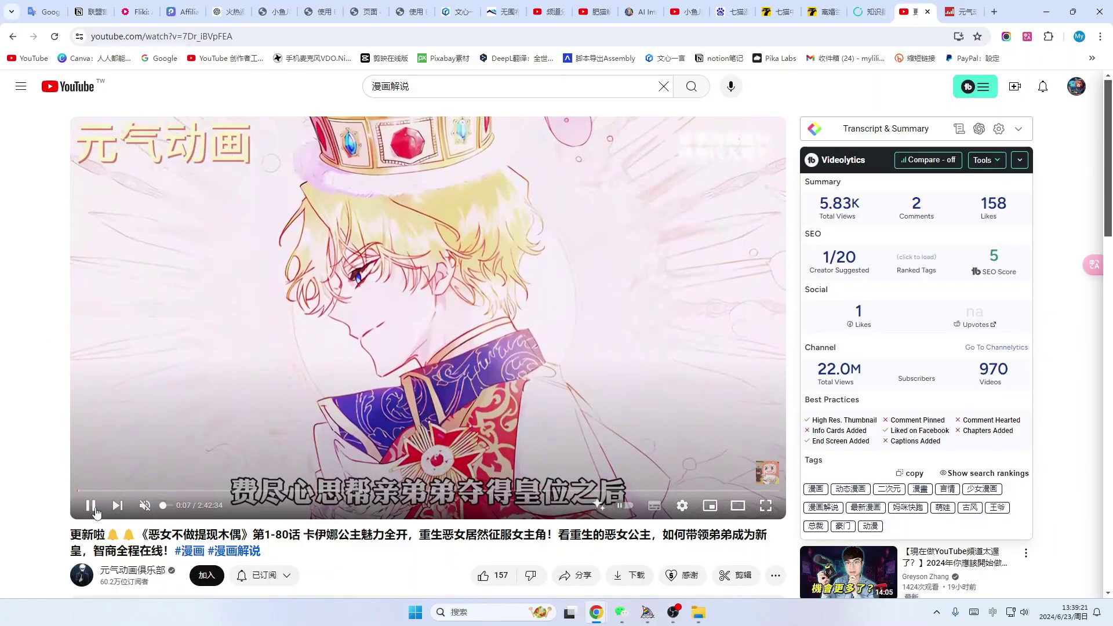
click(145, 505)
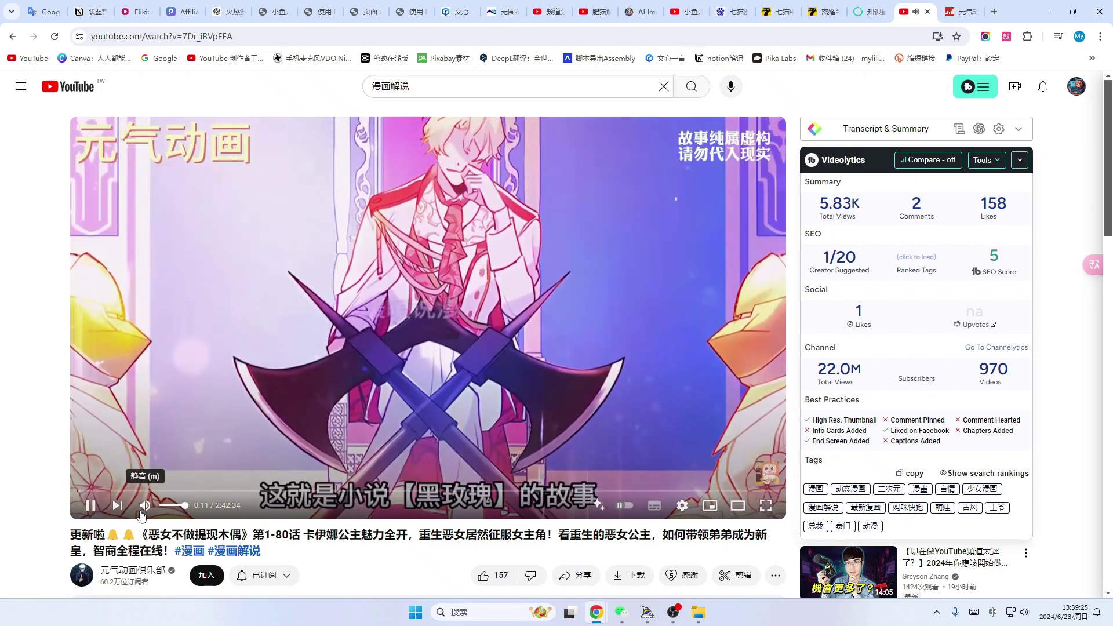
click(144, 506)
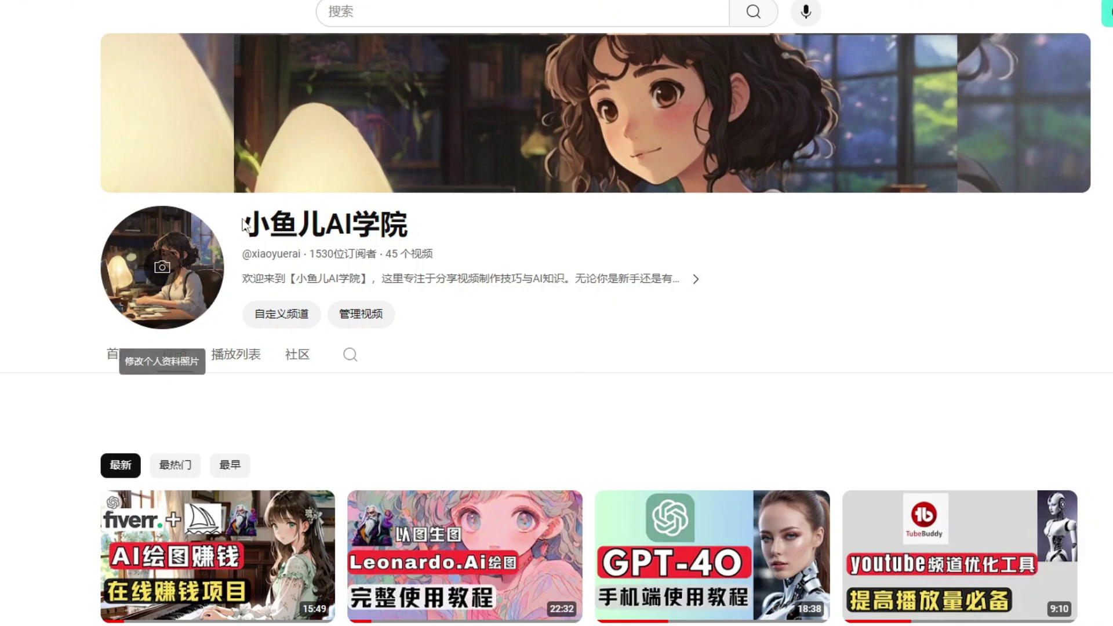
Look over the 小鱼儿AI学院 channel page and its latest videos
scroll(520, 249, down, 3)
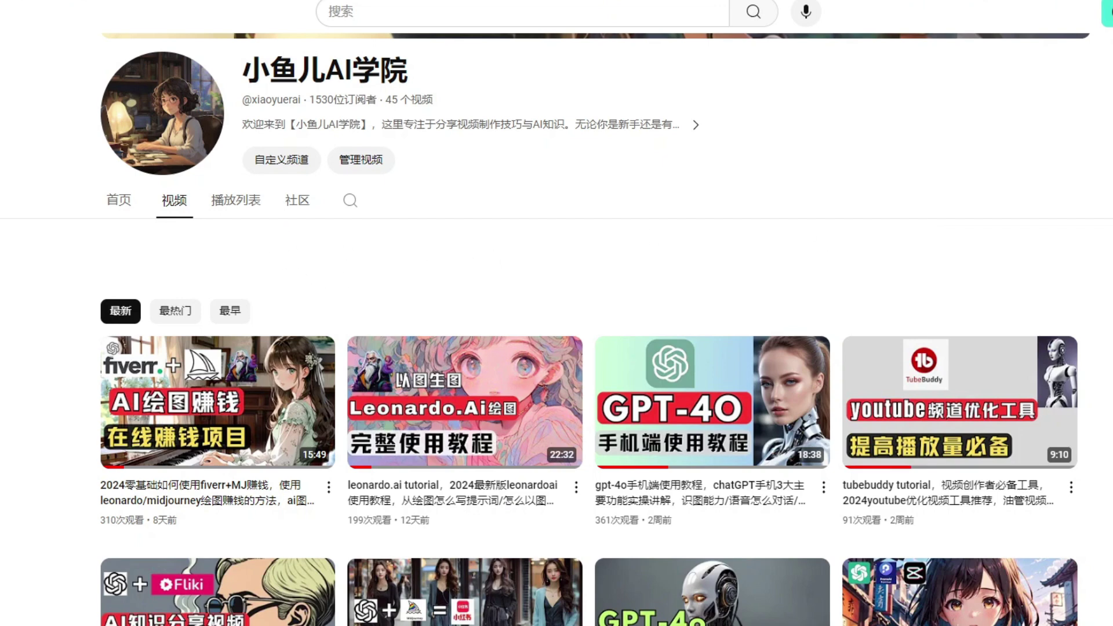
scroll(406, 243, up, 2)
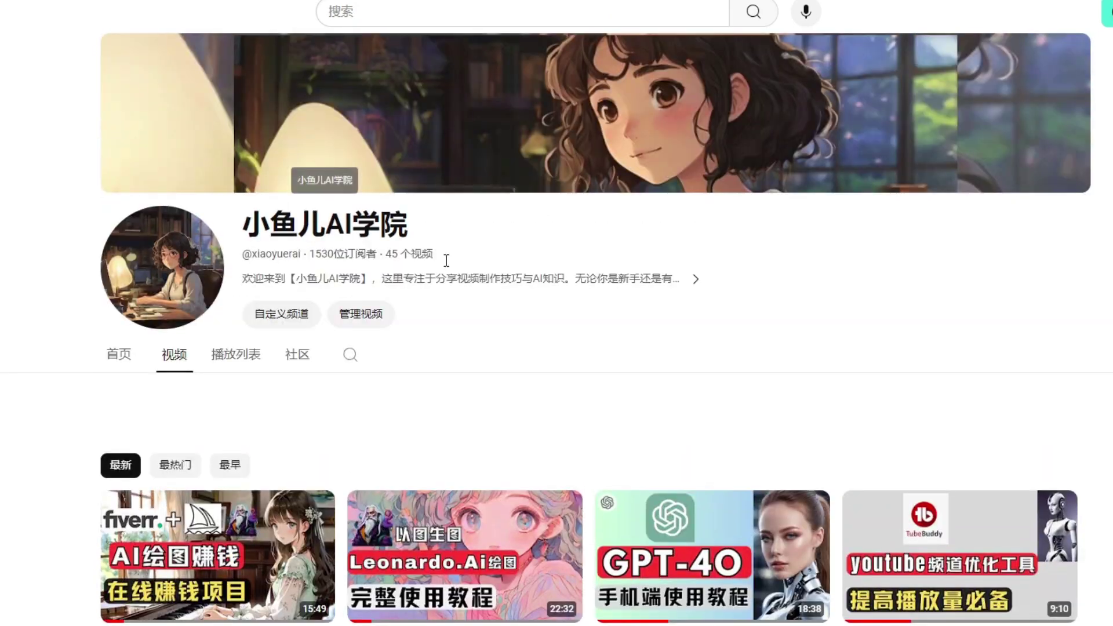
scroll(683, 400, down, 2)
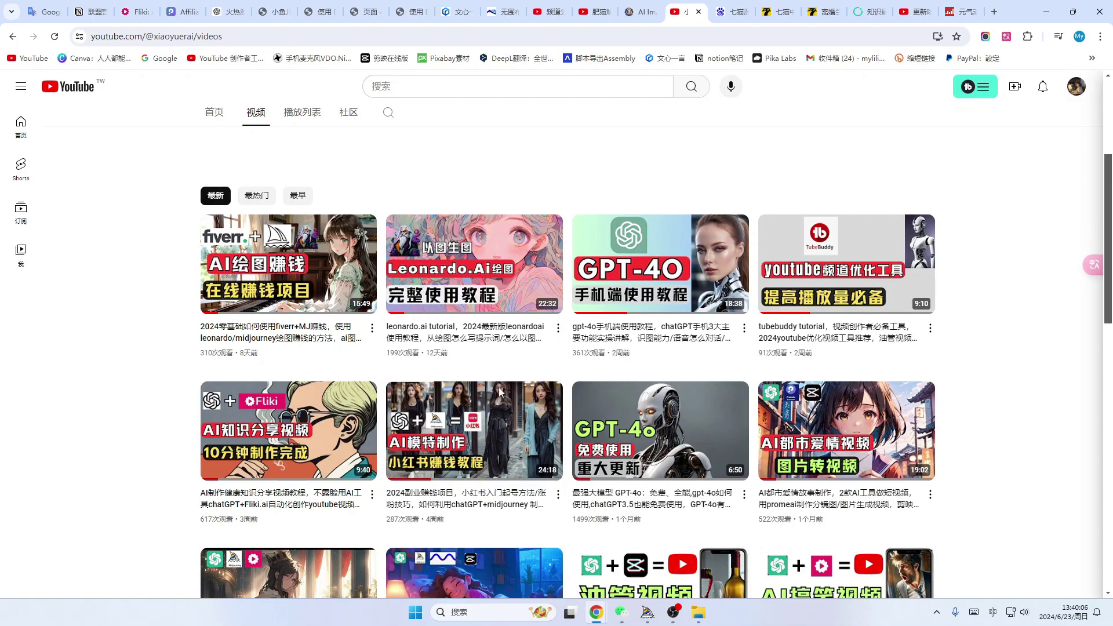
scroll(397, 382, up, 4)
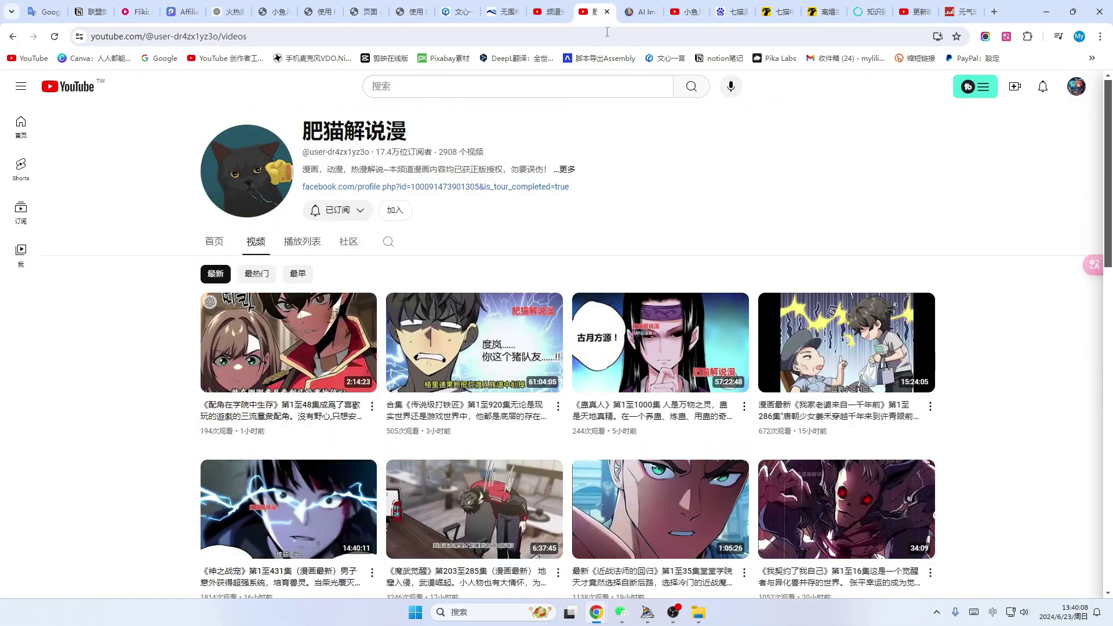
Switch to the 肥猫解说漫 channel and open its newest video, 《配角在学院中生存》
click(583, 19)
scroll(1102, 383, down, 2)
click(288, 226)
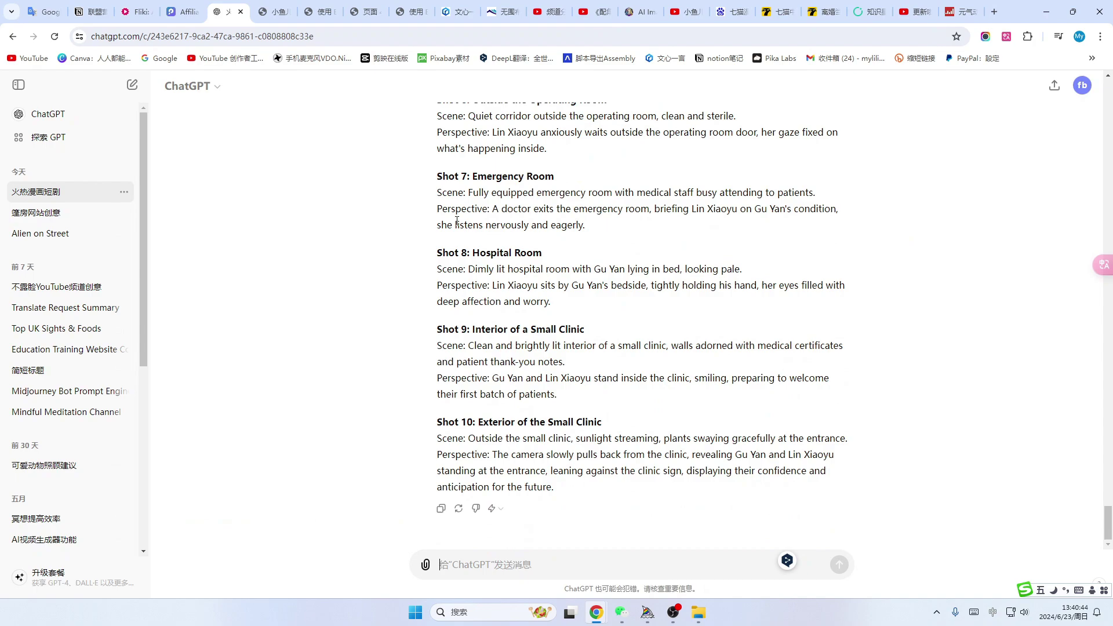
Review the 火热漫画短剧 conversation in ChatGPT from the English storyboard back to the first story prompt
scroll(719, 392, up, 10)
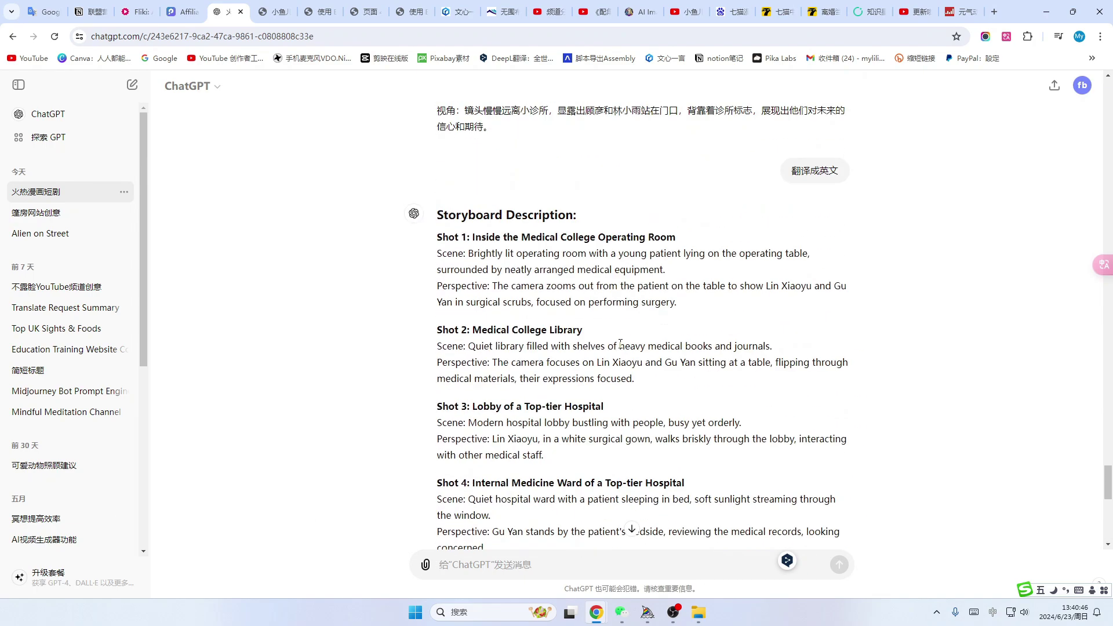
scroll(621, 344, up, 15)
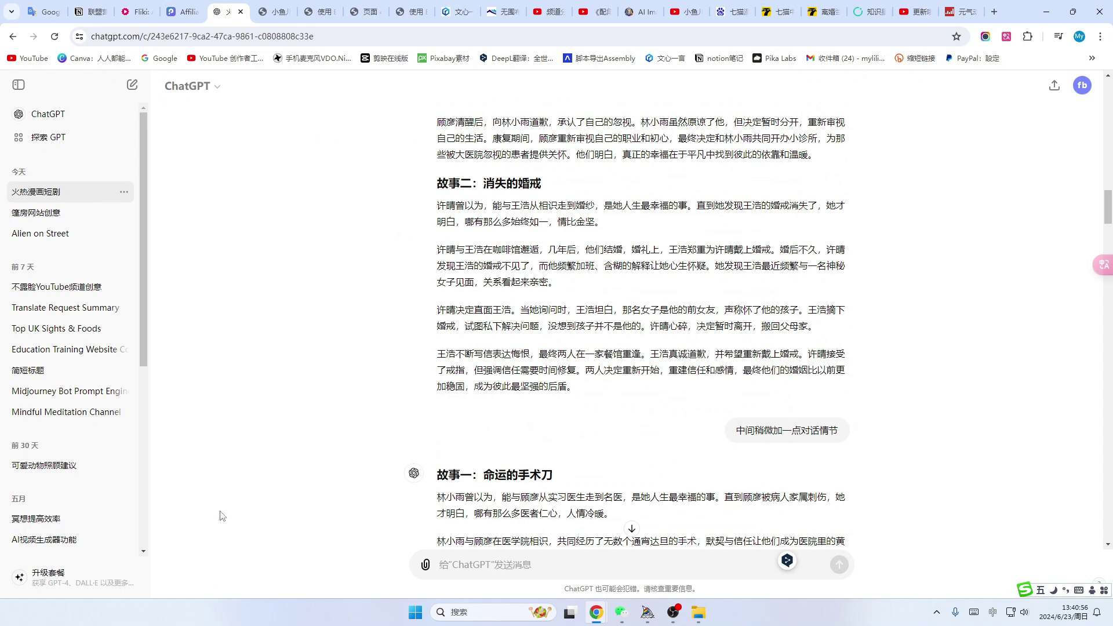
scroll(276, 406, up, 5)
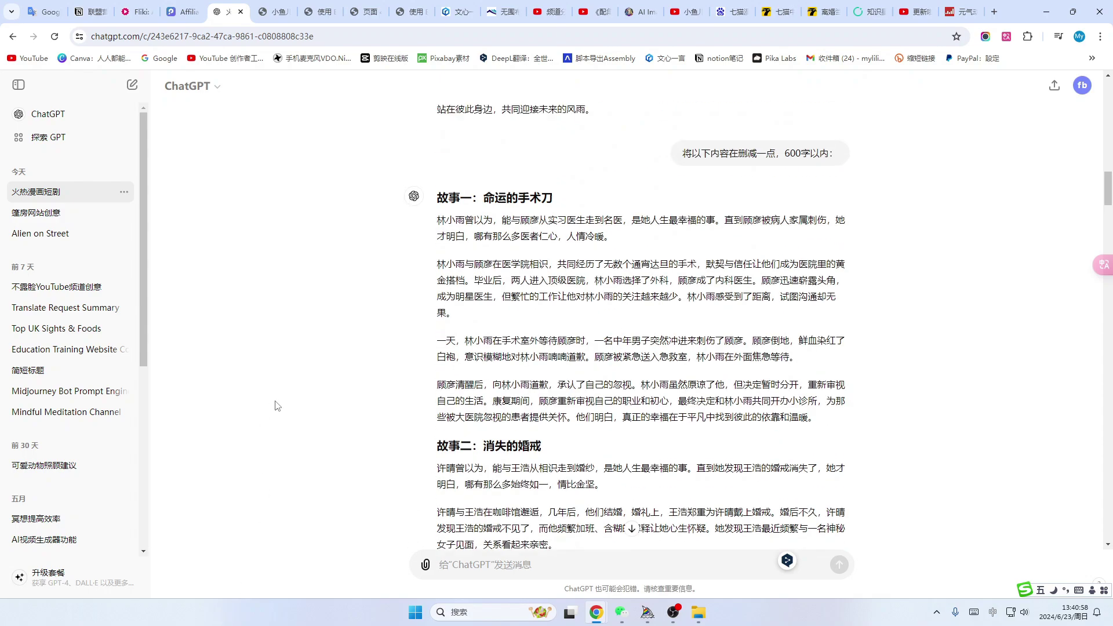
scroll(276, 406, up, 15)
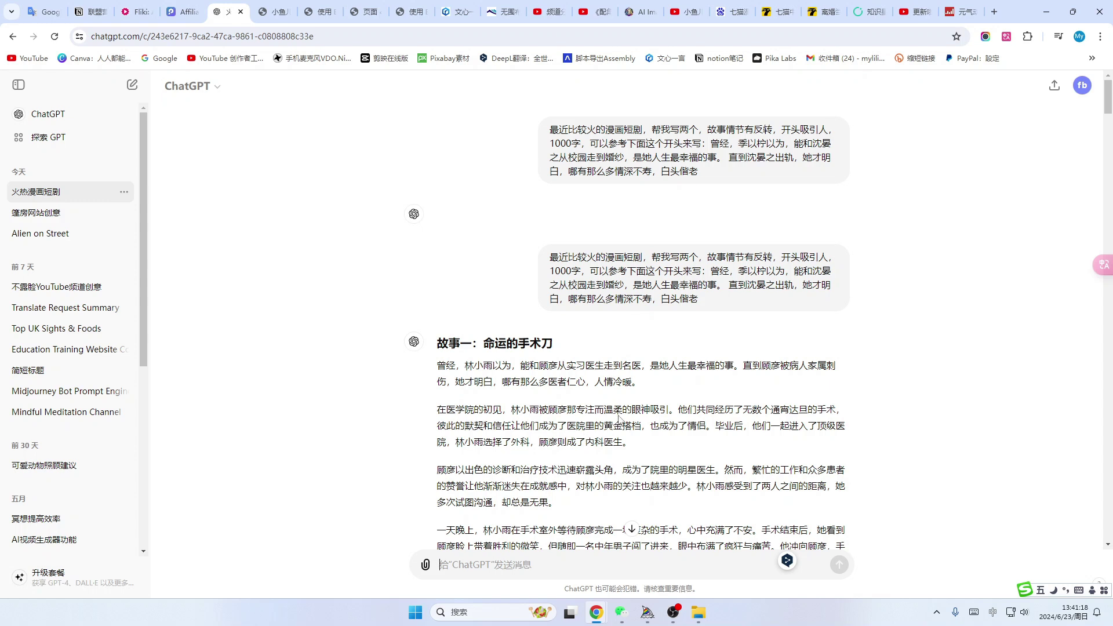
scroll(512, 440, down, 1)
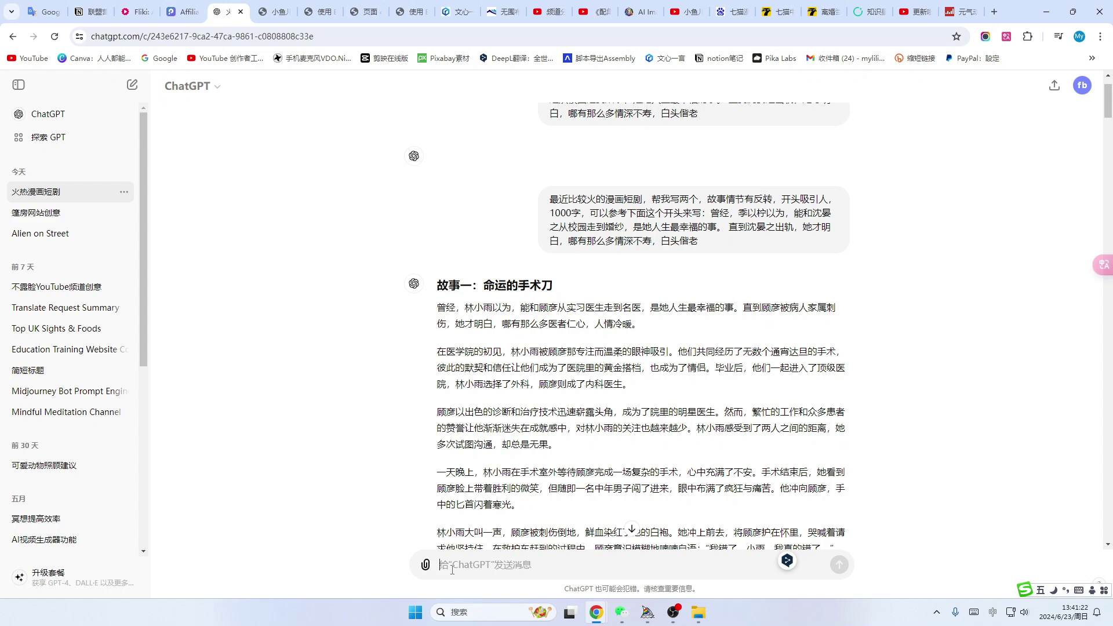
Start a new ChatGPT conversation and check the available model options, keeping the standard ChatGPT model
key(ctrl+shift+o)
click(216, 87)
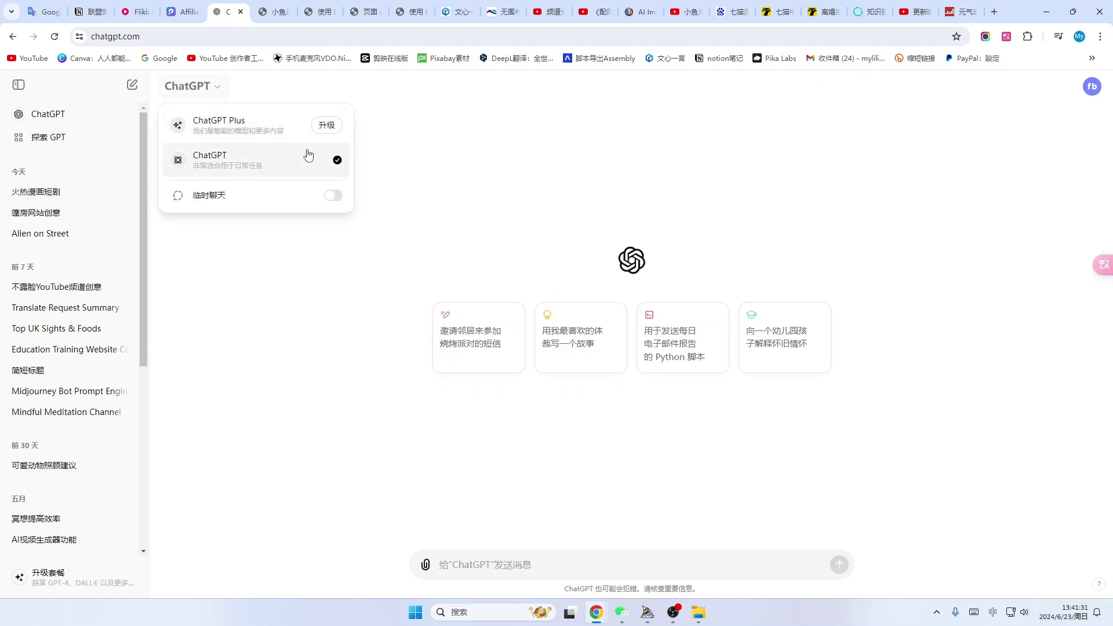
click(510, 185)
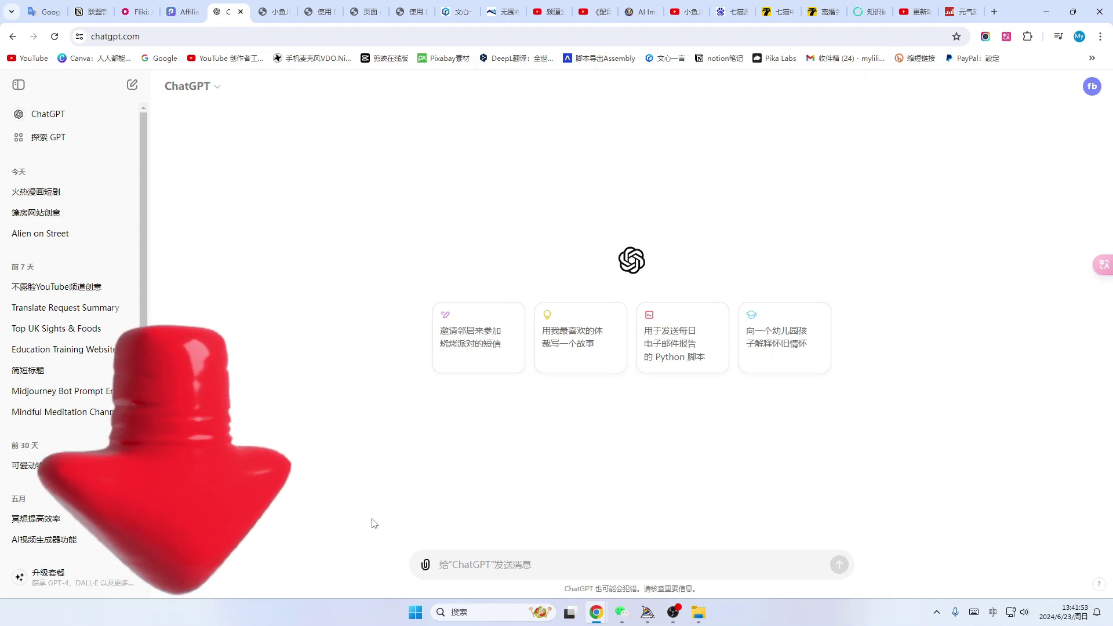
Send ChatGPT the prompt "帮我写2个漫画故事，1000字"
click(450, 563)
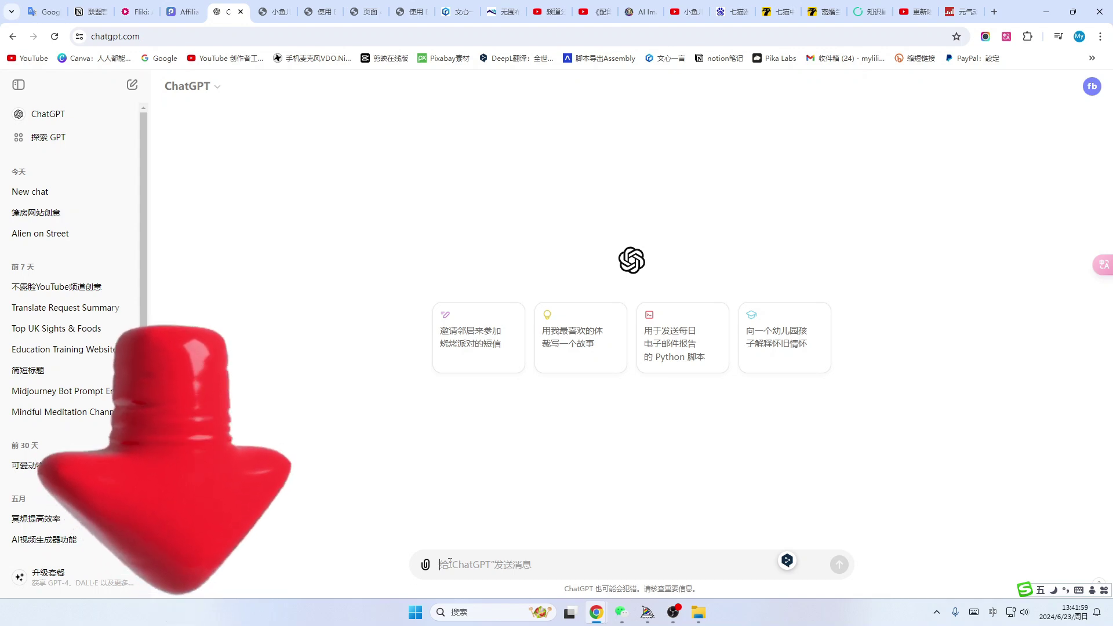
text(帮我写)
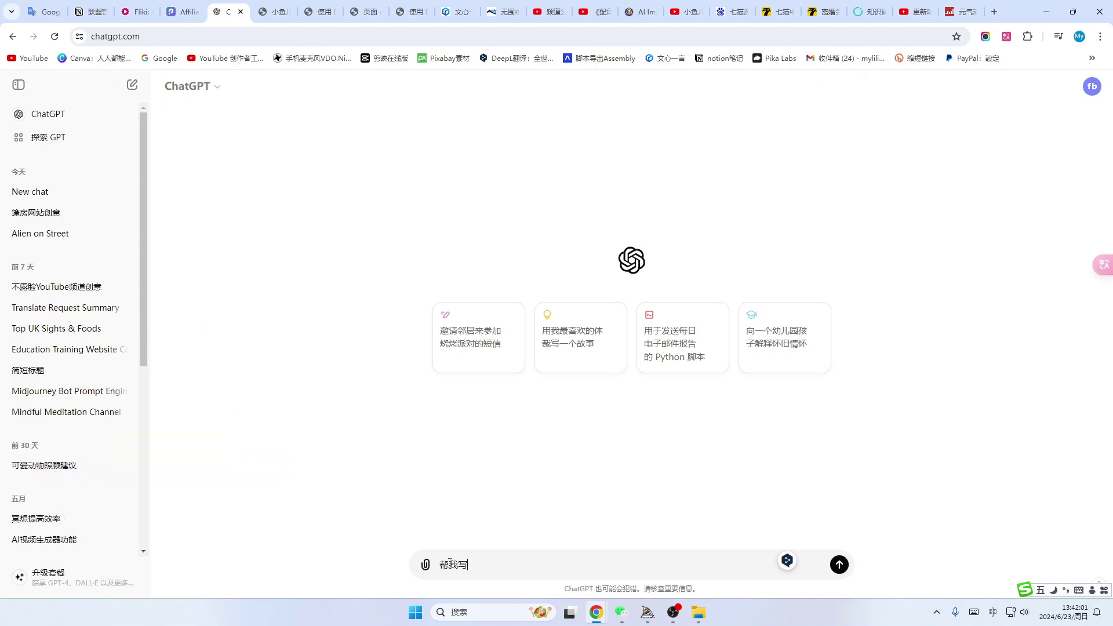
text(2个manh)
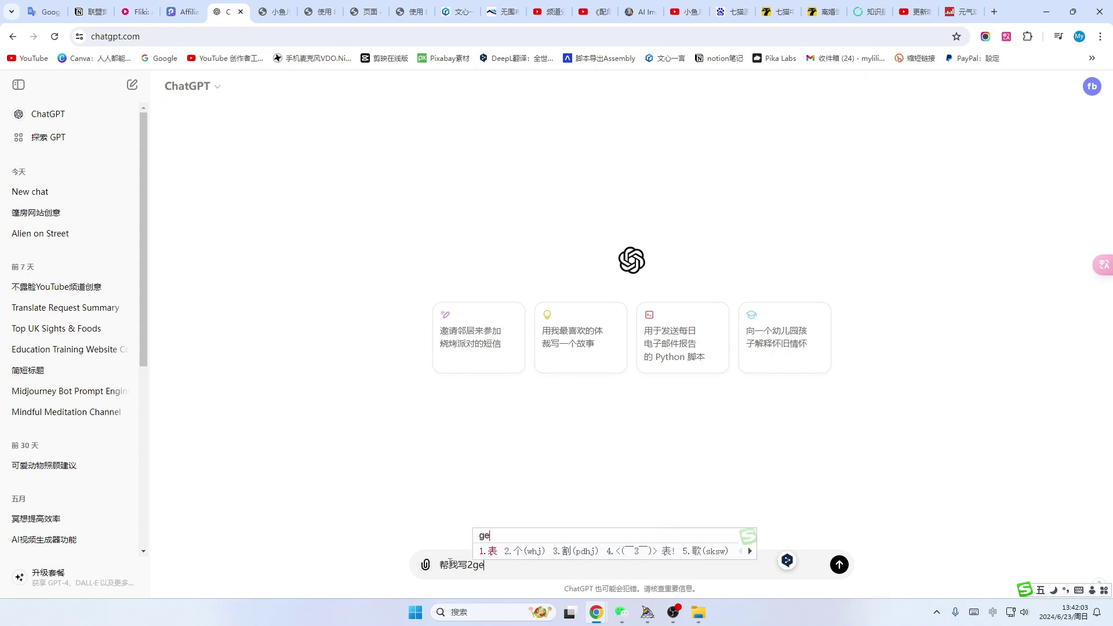
text(漫画)
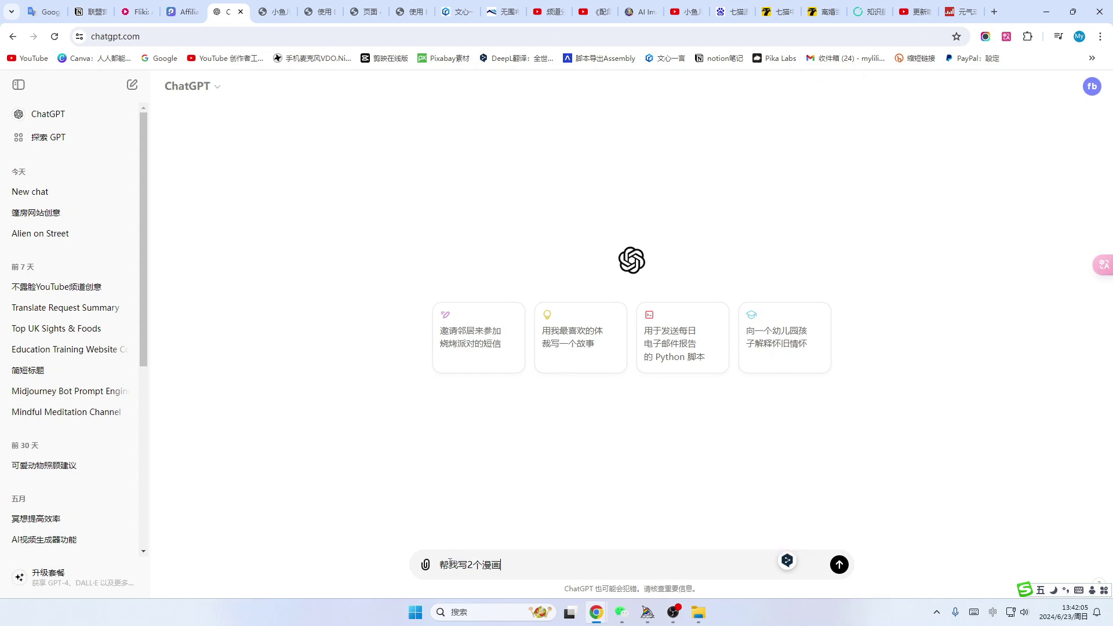
text(故事，1000字)
key(Return)
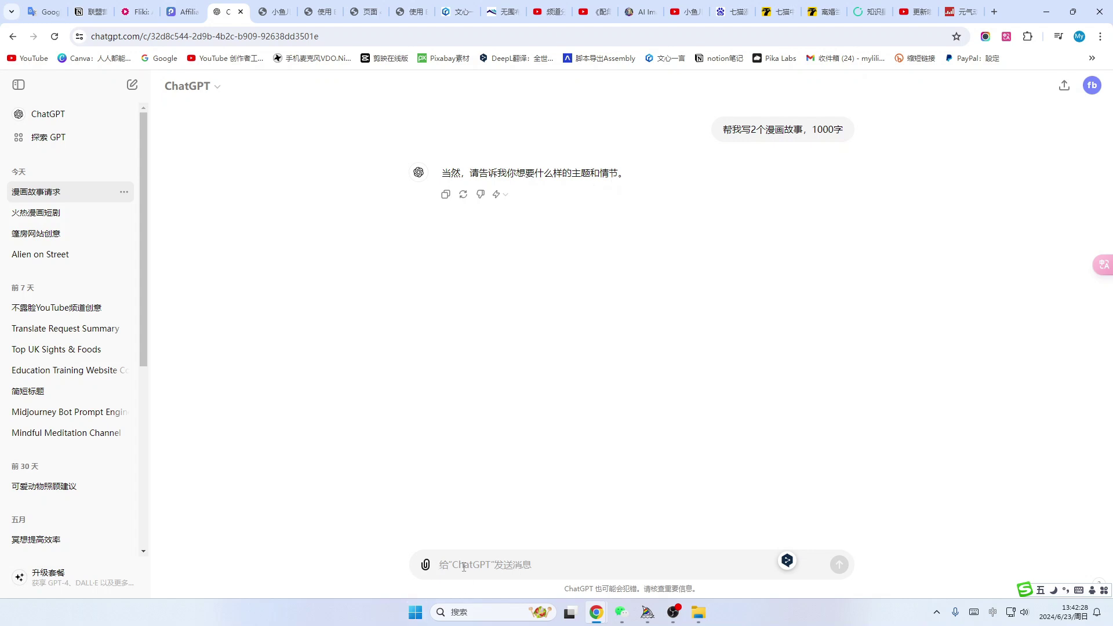
Reply with the theme "校园故事" and review the two comic stories ChatGPT writes
text(校园故事)
key(Return)
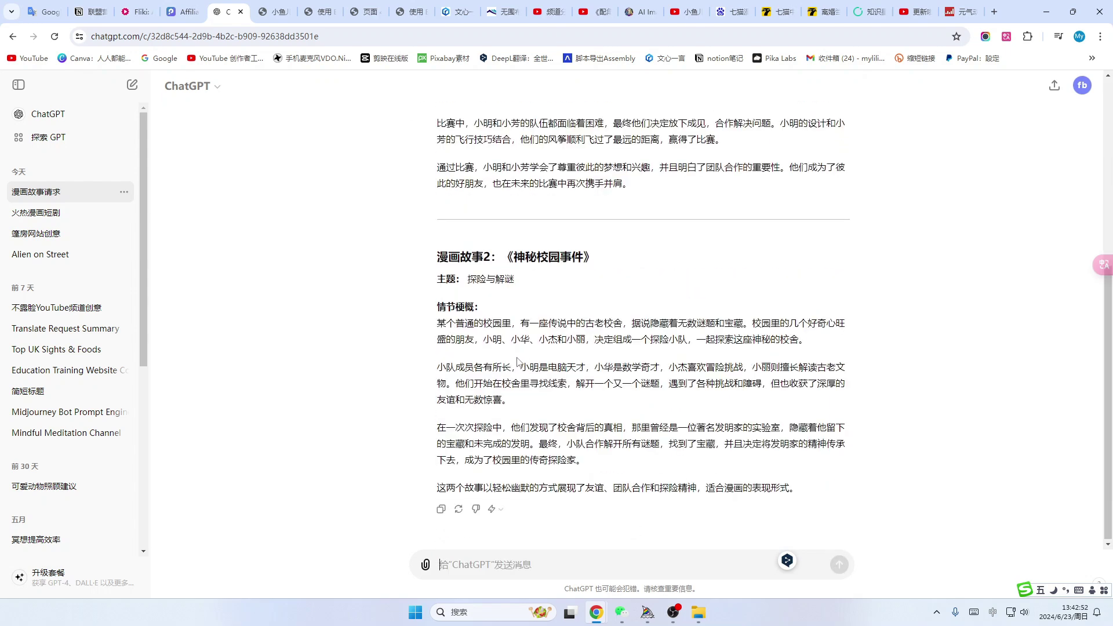
scroll(518, 361, up, 5)
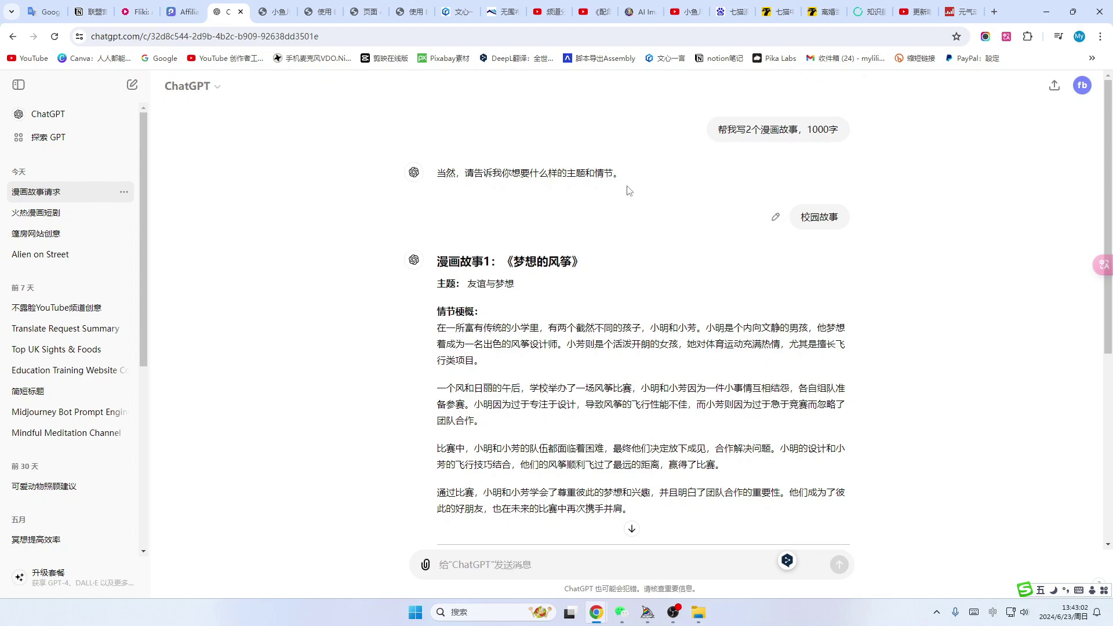
scroll(580, 260, down, 5)
scroll(545, 332, up, 5)
Reopen the 火热漫画短剧 conversation and highlight the sample story opening, from "曾经" to "白头偕老", in its first prompt
click(32, 214)
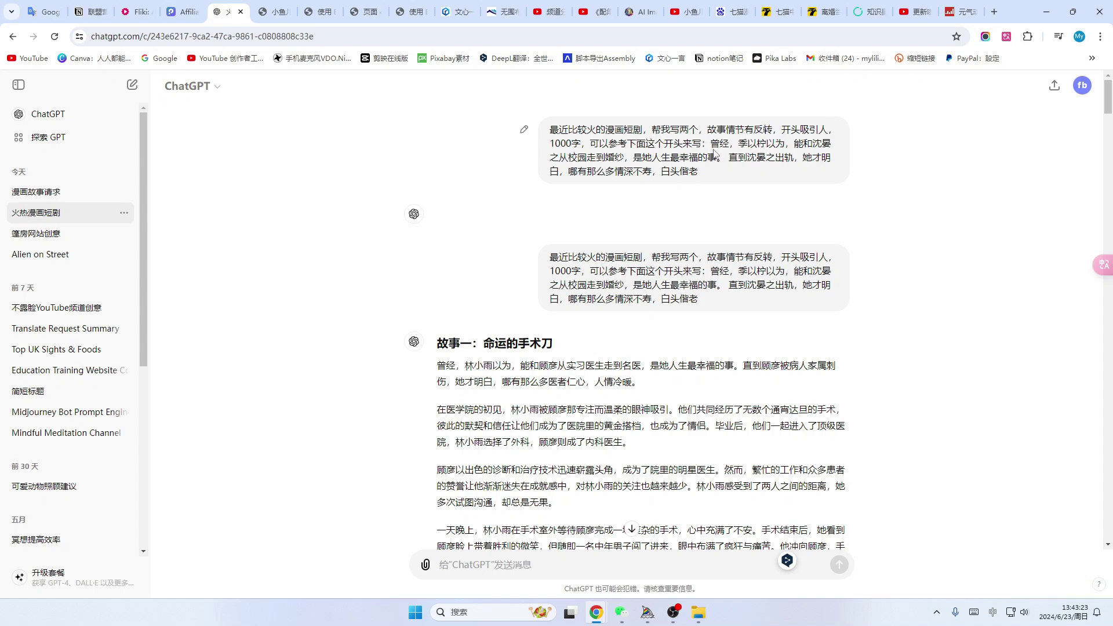
drag(710, 139, 705, 172)
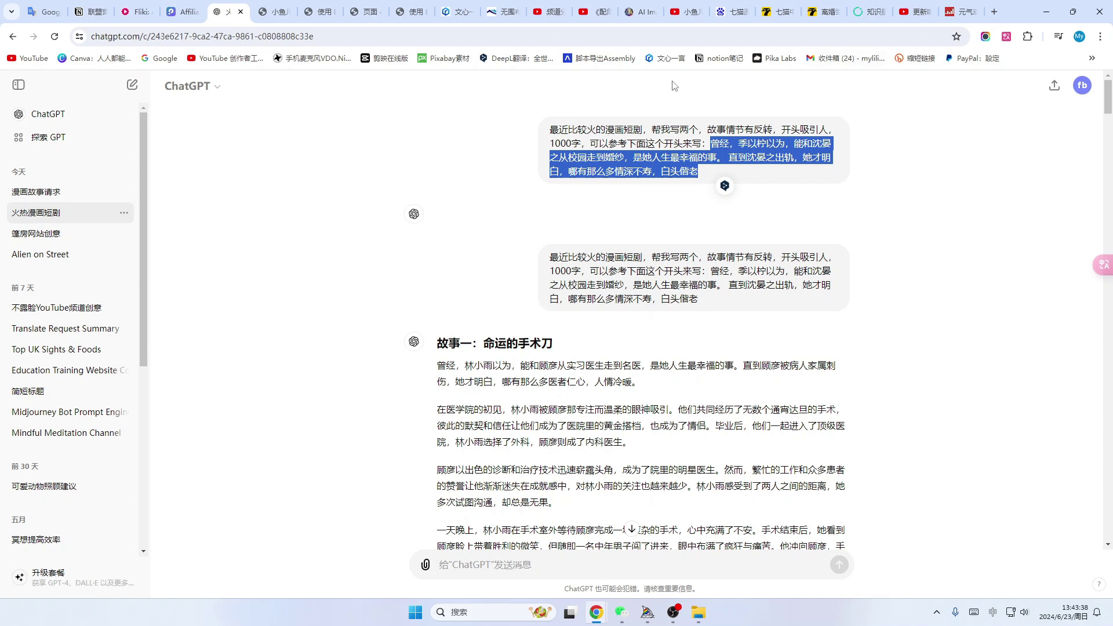
Switch to the 七猫中文网 novel site via the Baidu results for 七猫漫画 and view the beginning of its home page
click(684, 12)
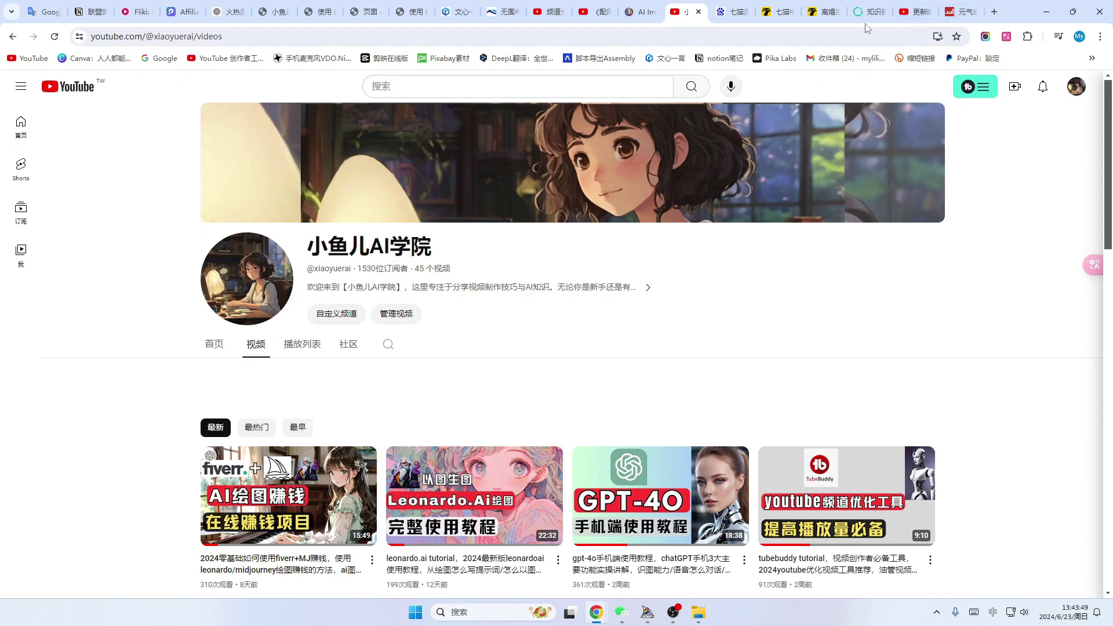
click(823, 12)
click(732, 11)
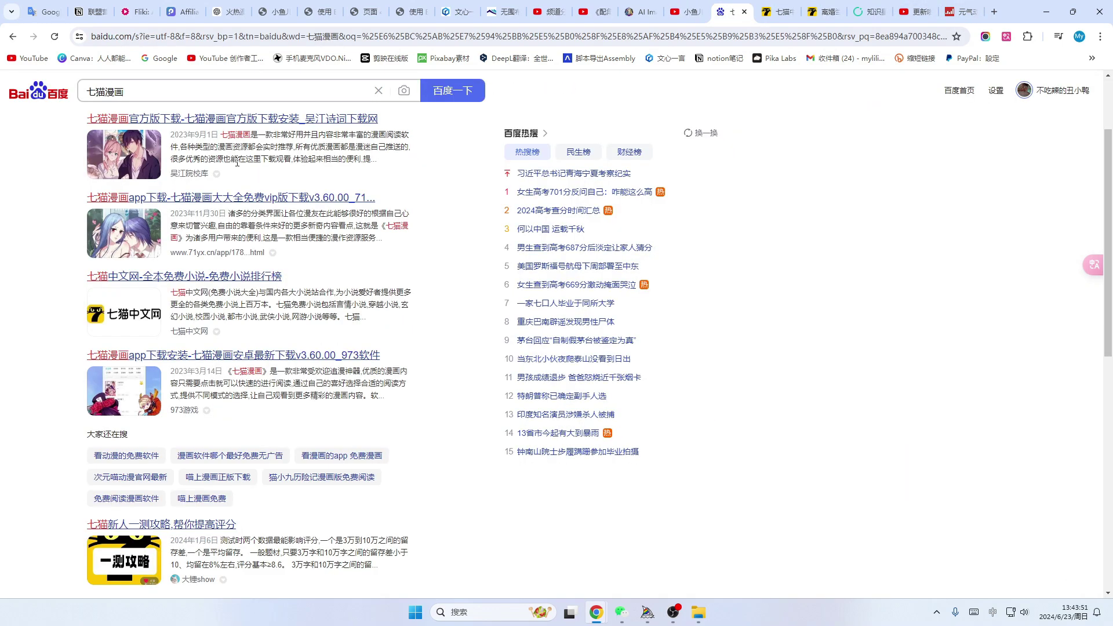
key(ctrl+Tab)
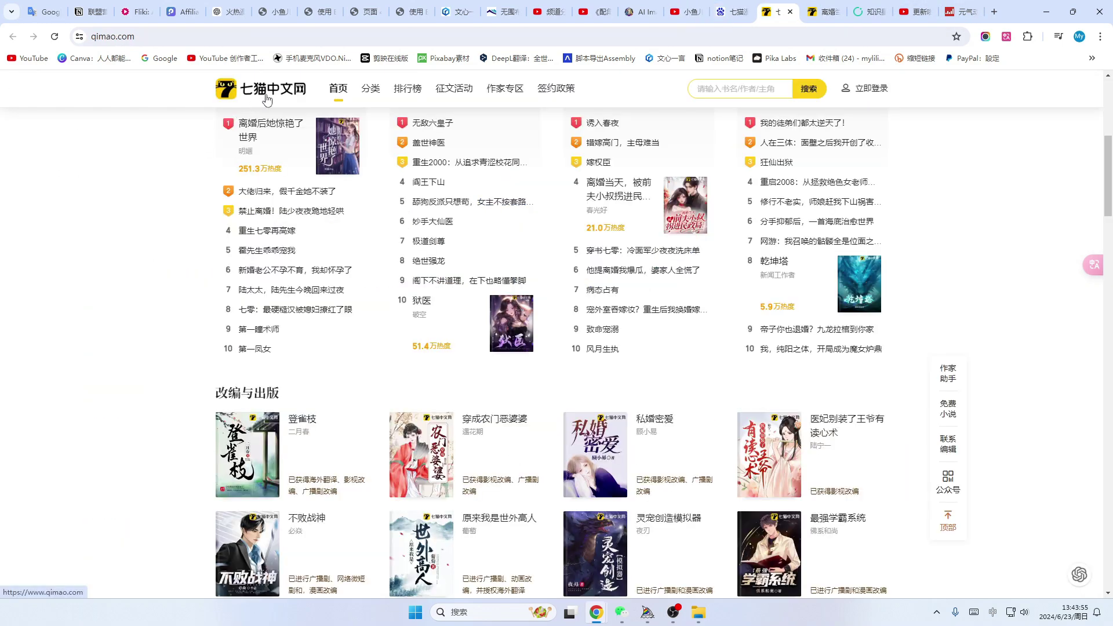
scroll(511, 261, up, 7)
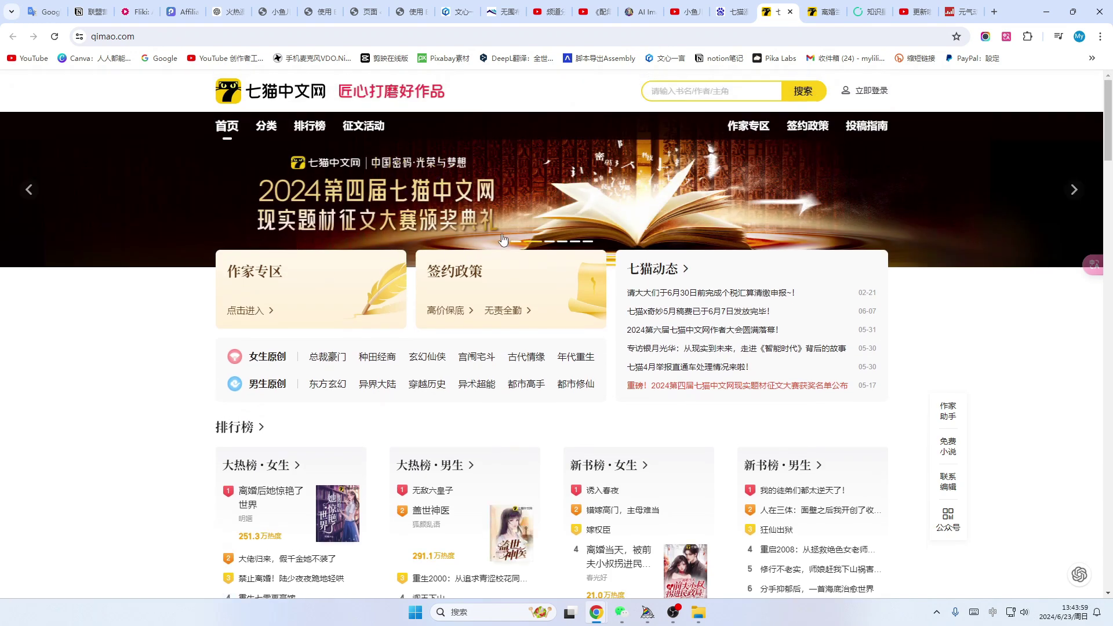
Browse the rankings, adapted works, awards and new books on the 七猫中文网 home page, and view the 简介 of 离婚当天，被前夫小叔拐进民政局
scroll(522, 243, down, 6)
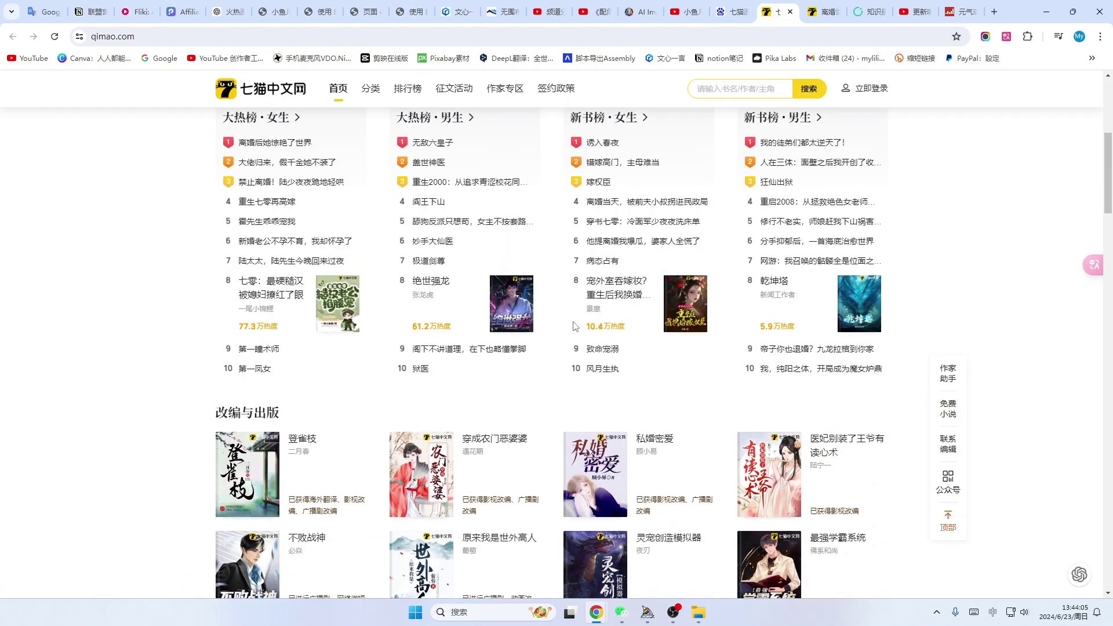
scroll(606, 342, down, 1)
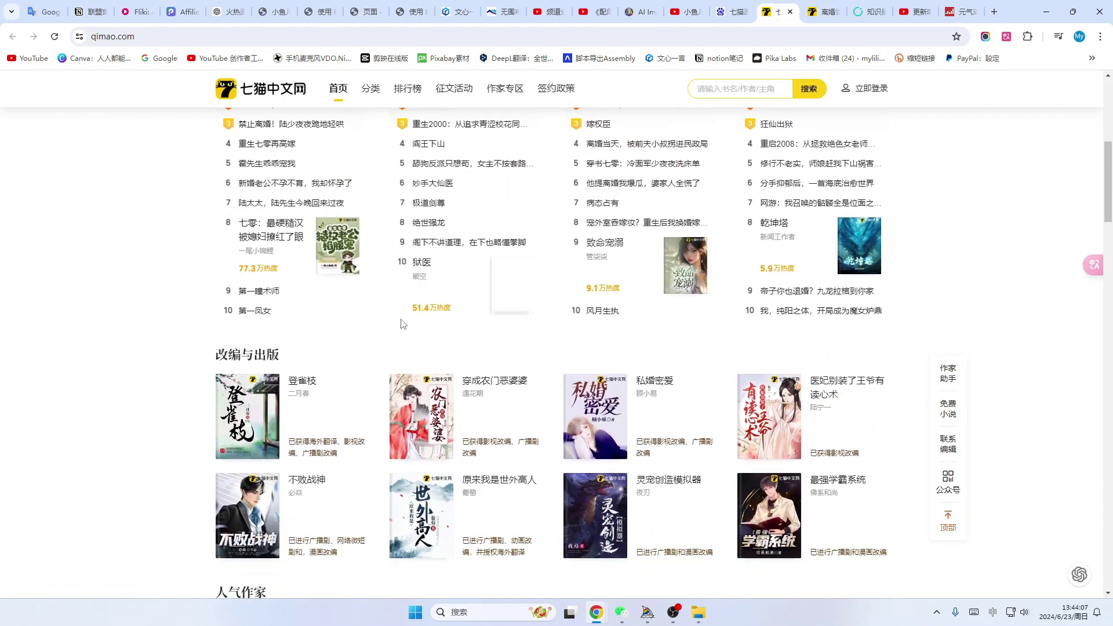
scroll(316, 319, down, 3)
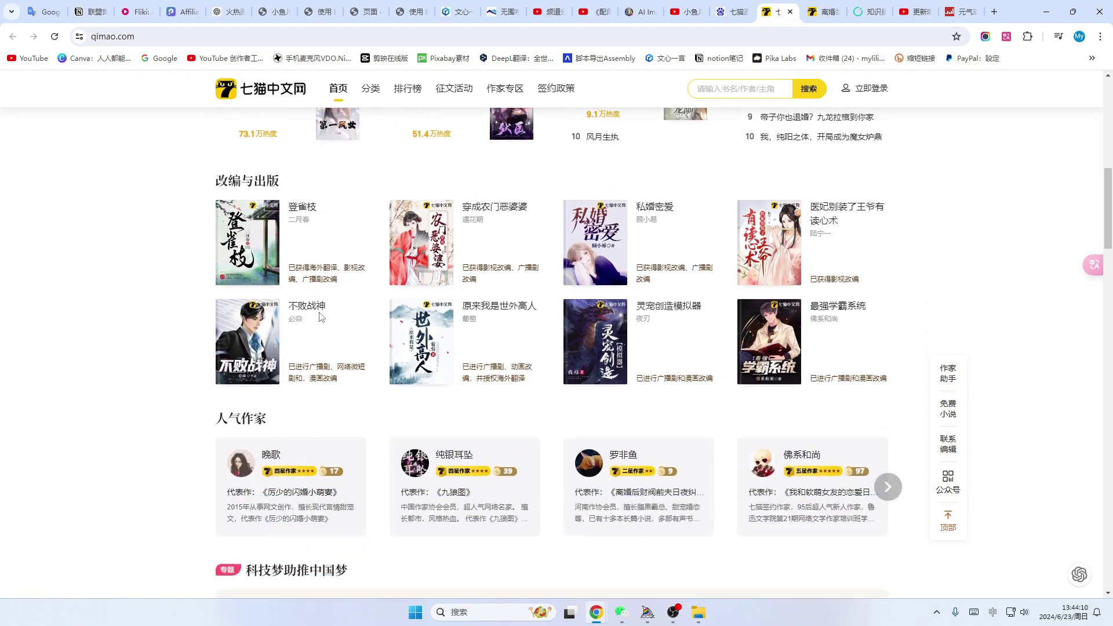
scroll(338, 301, down, 10)
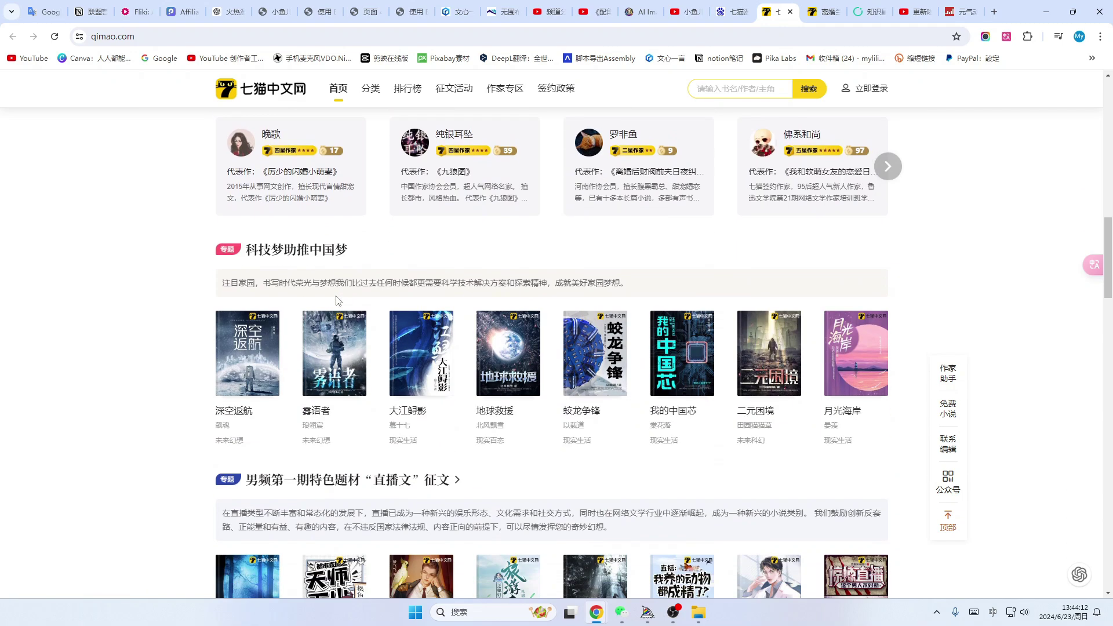
scroll(404, 340, up, 1)
scroll(514, 352, down, 4)
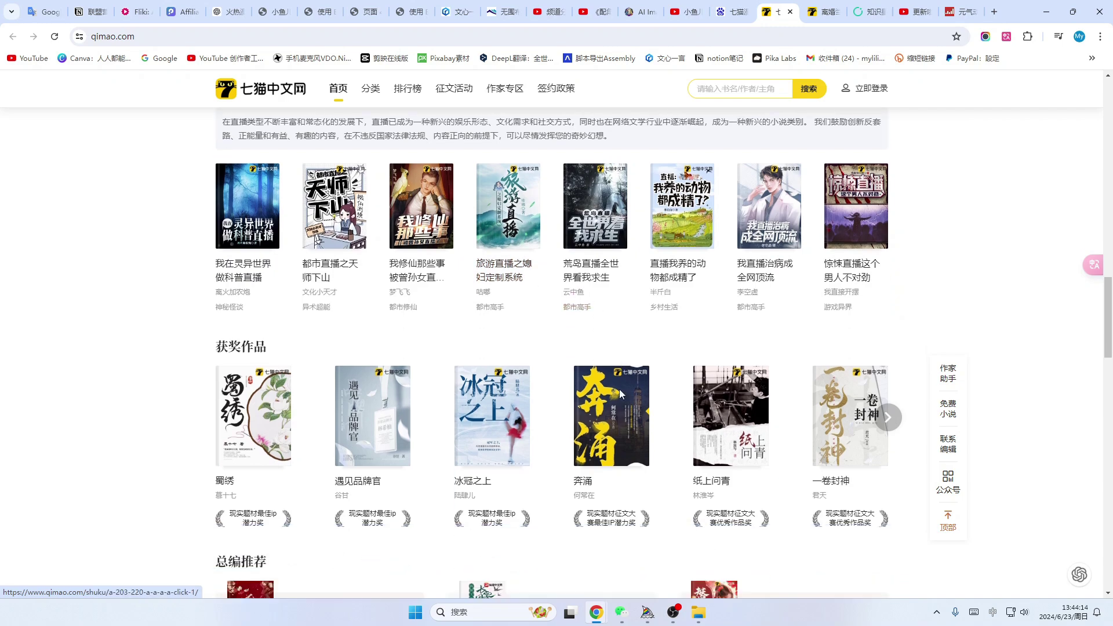
scroll(624, 374, down, 11)
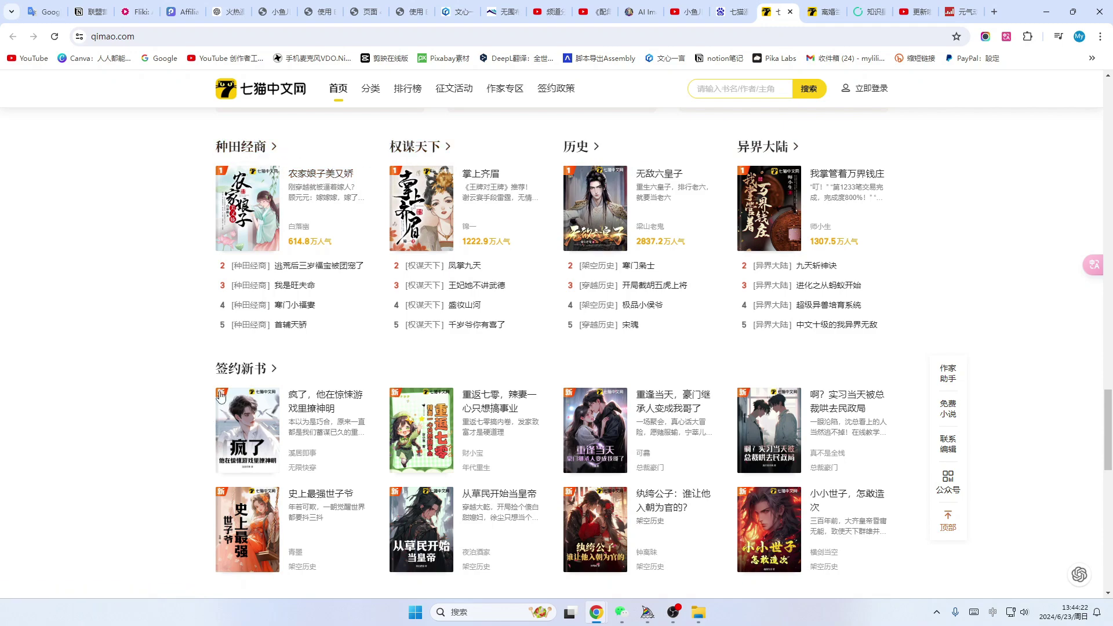
scroll(526, 371, down, 1)
scroll(529, 373, up, 5)
scroll(526, 371, up, 10)
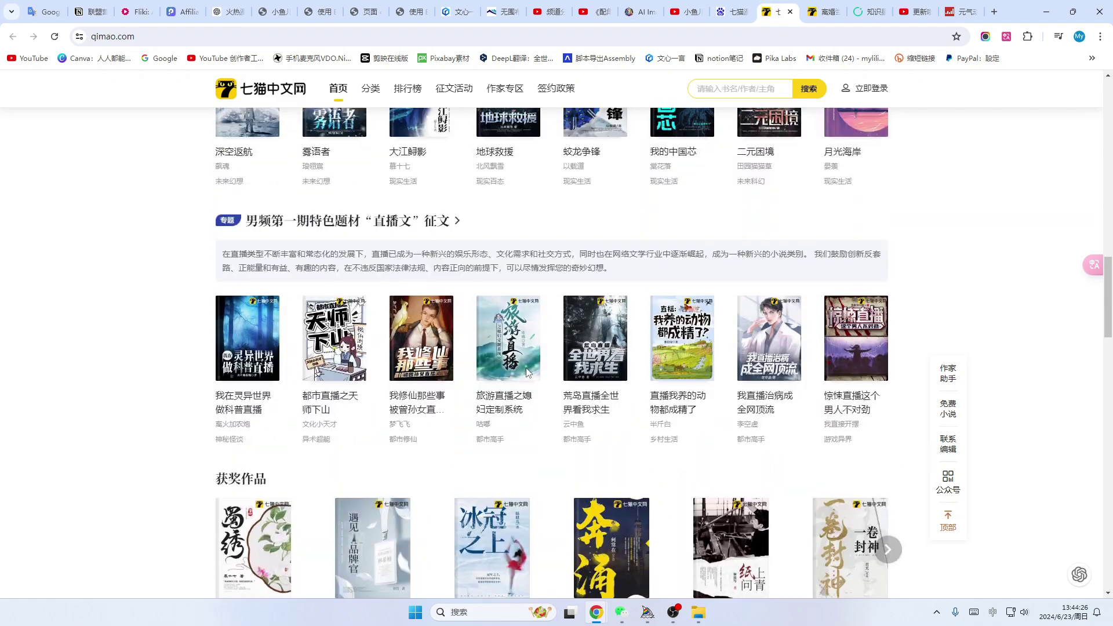
scroll(510, 284, up, 5)
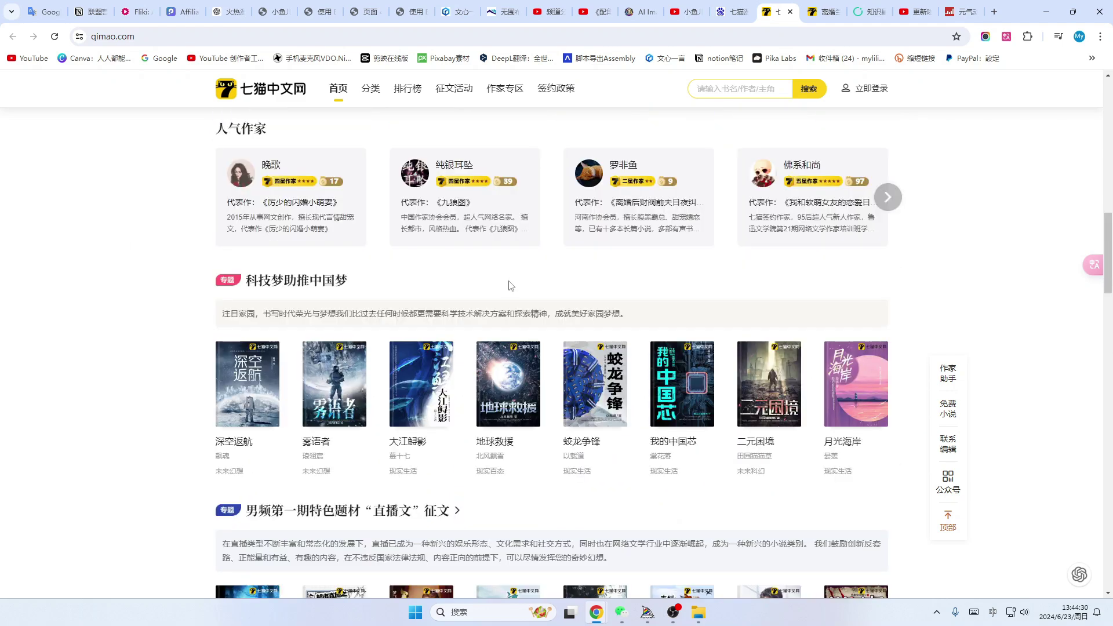
scroll(510, 286, up, 5)
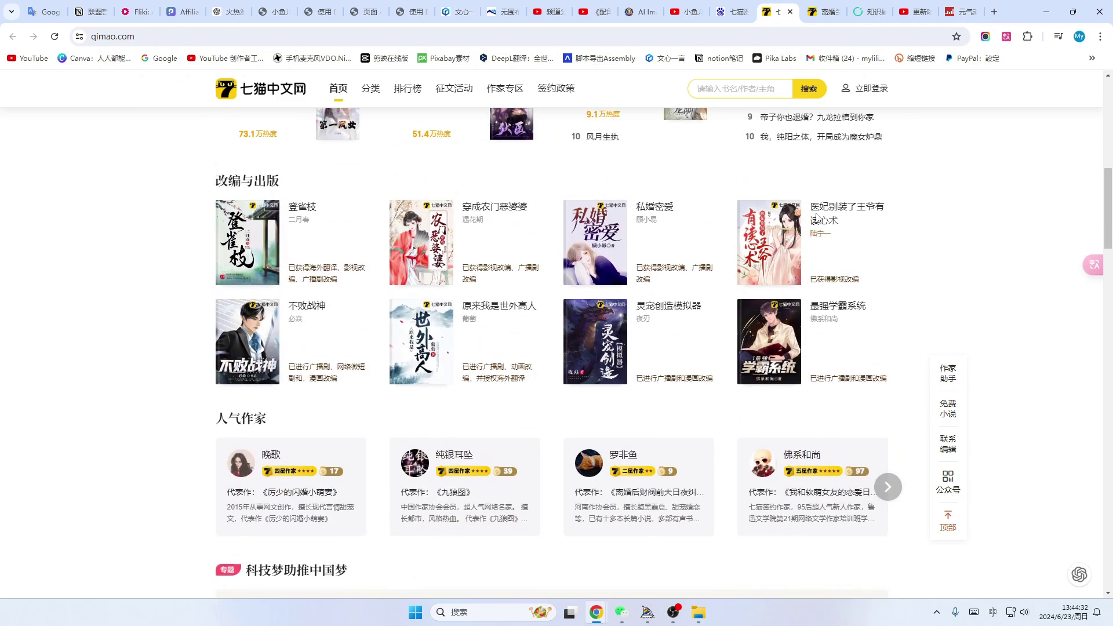
scroll(584, 400, down, 20)
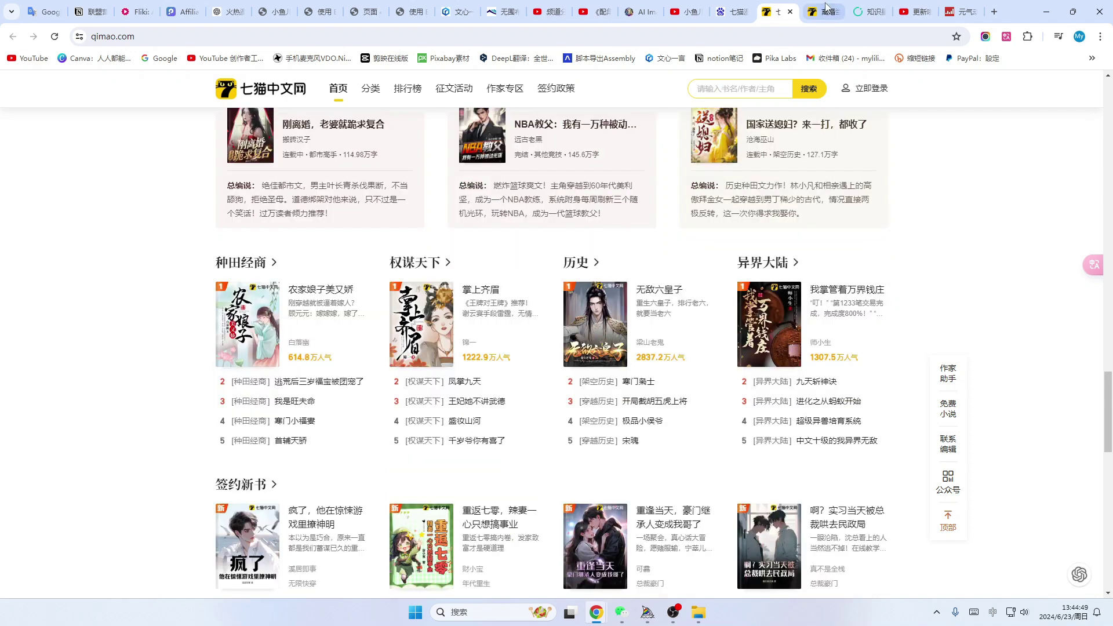
click(826, 12)
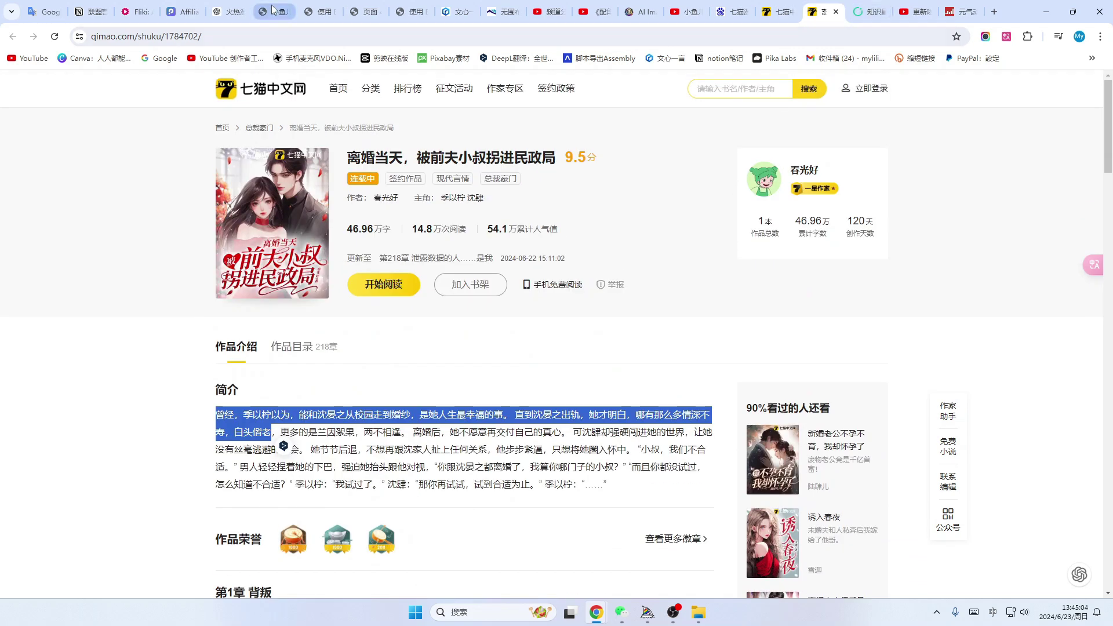
Return to the 火热漫画短剧 conversation in ChatGPT and highlight its entire first prompt, from "最近比较火的漫画短剧" to "白头偕老"
click(229, 12)
click(770, 176)
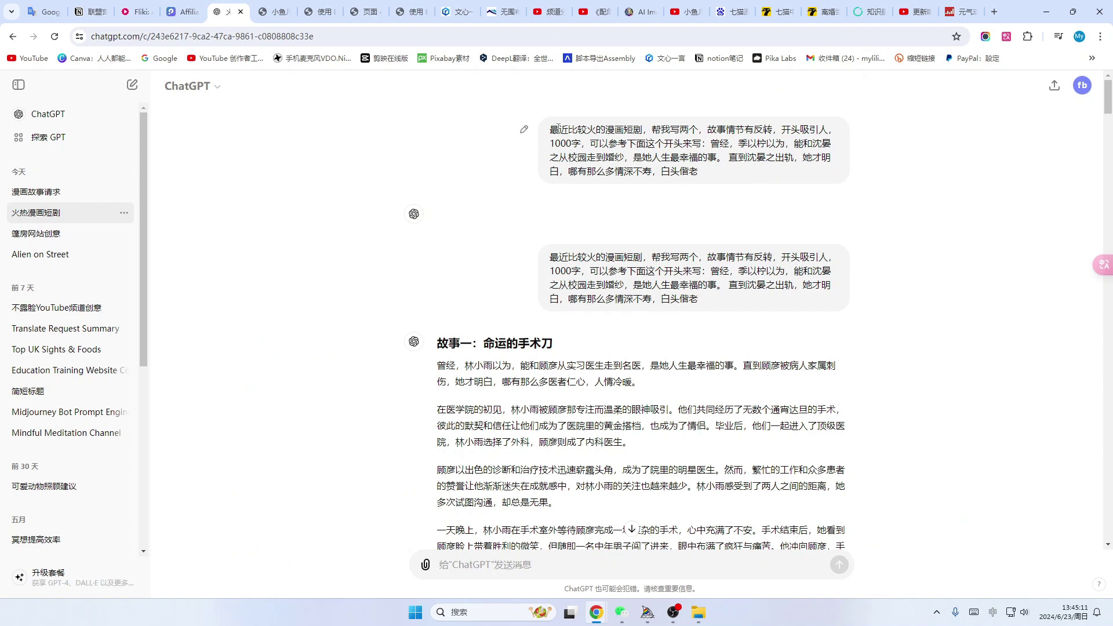
drag(551, 124, 699, 172)
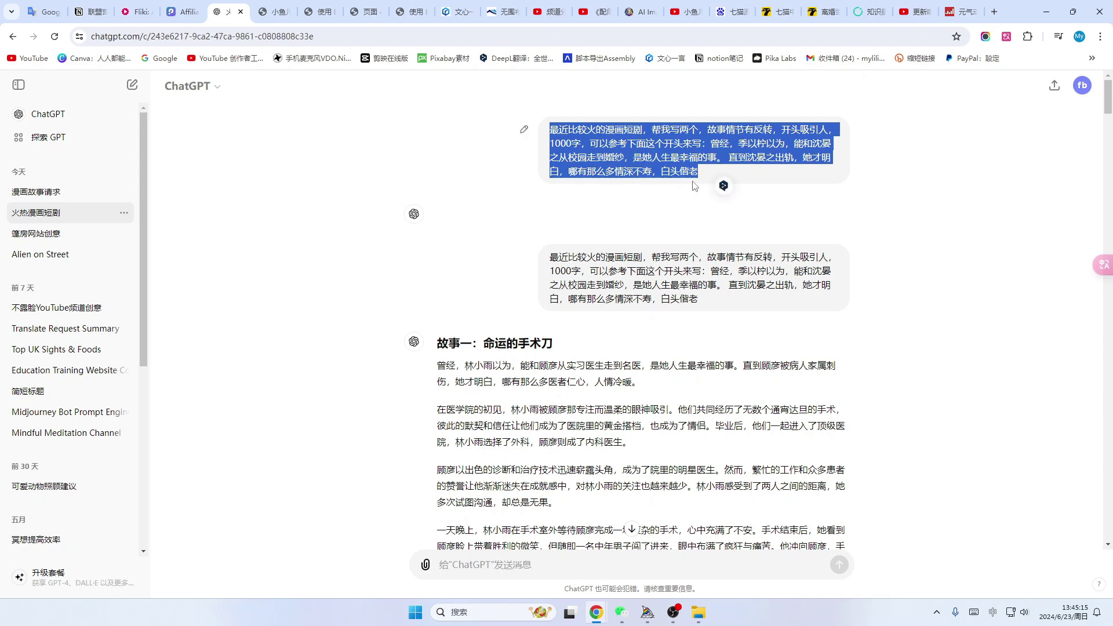
scroll(472, 173, down, 3)
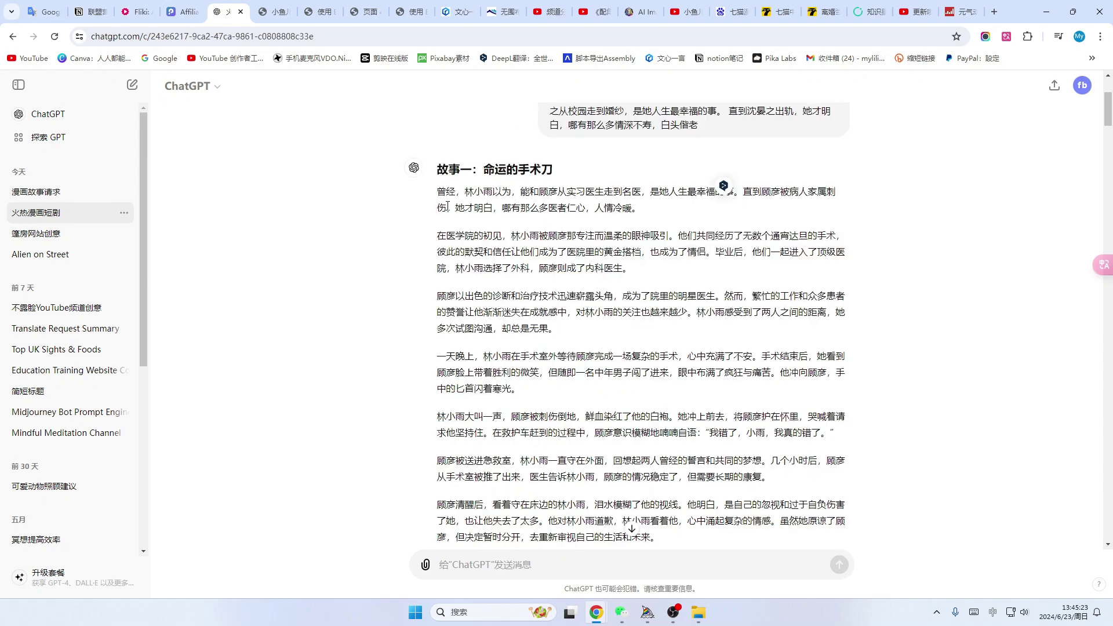
scroll(448, 205, up, 3)
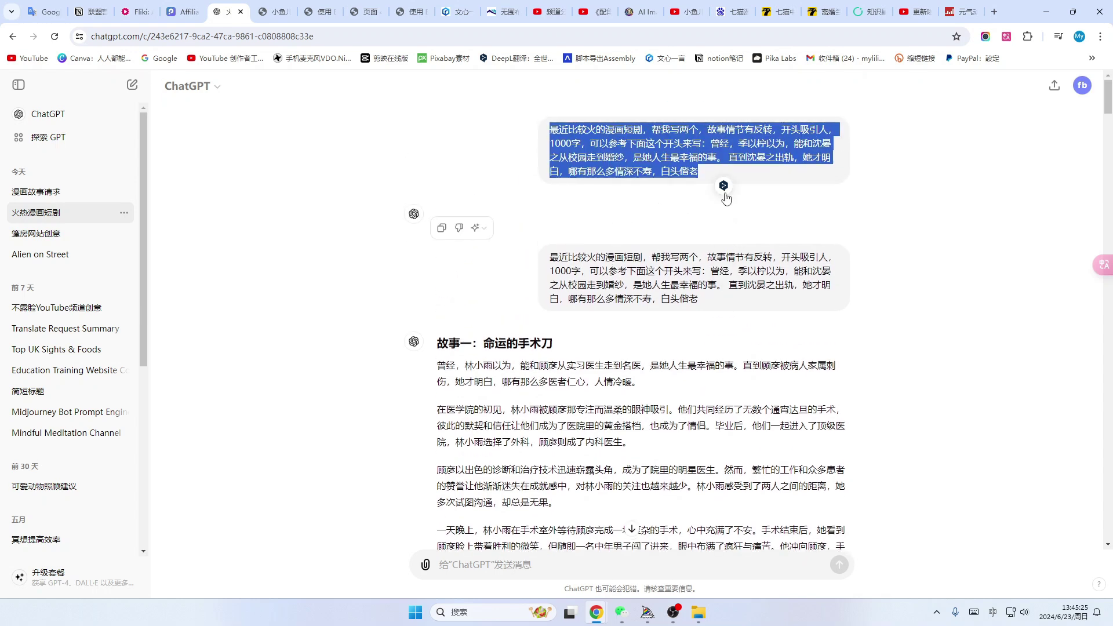
click(769, 160)
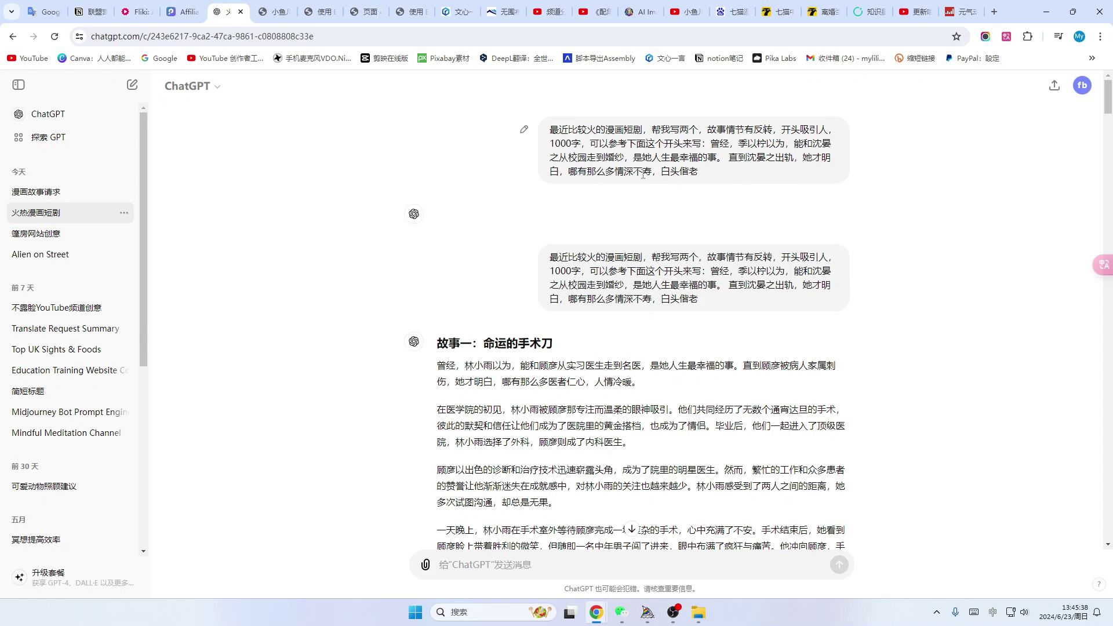
Review the two stories ChatGPT wrote, highlight "删减" in the prompt asking for under 600 characters, and skim the replies below it
scroll(661, 191, down, 2)
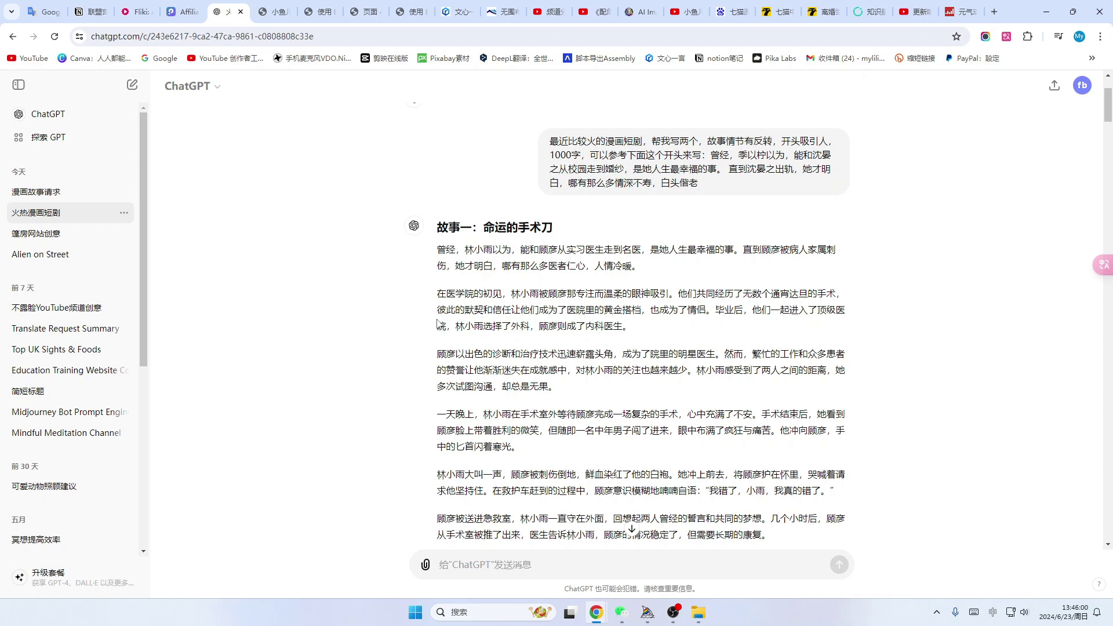
scroll(470, 325, down, 2)
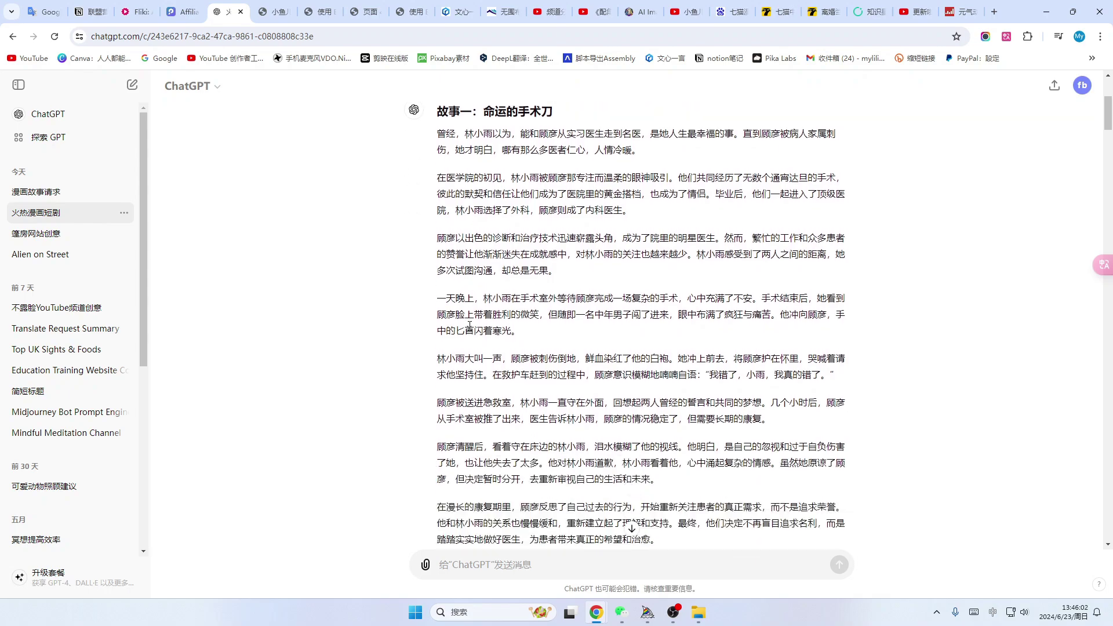
scroll(450, 275, down, 8)
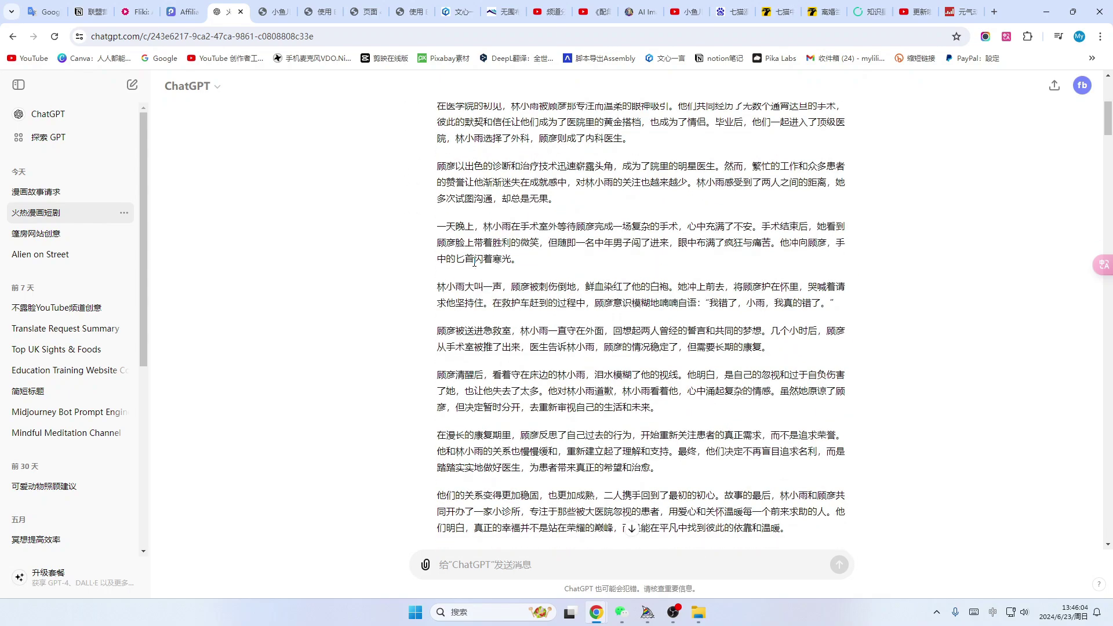
scroll(474, 264, down, 8)
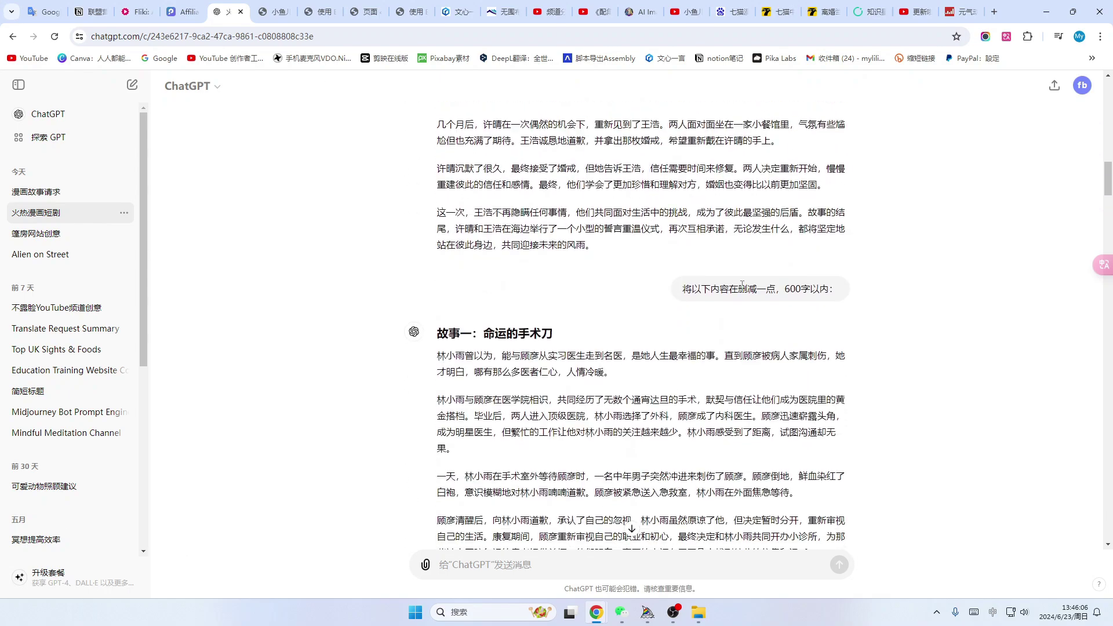
double_click(739, 285)
scroll(772, 351, down, 5)
scroll(772, 351, down, 8)
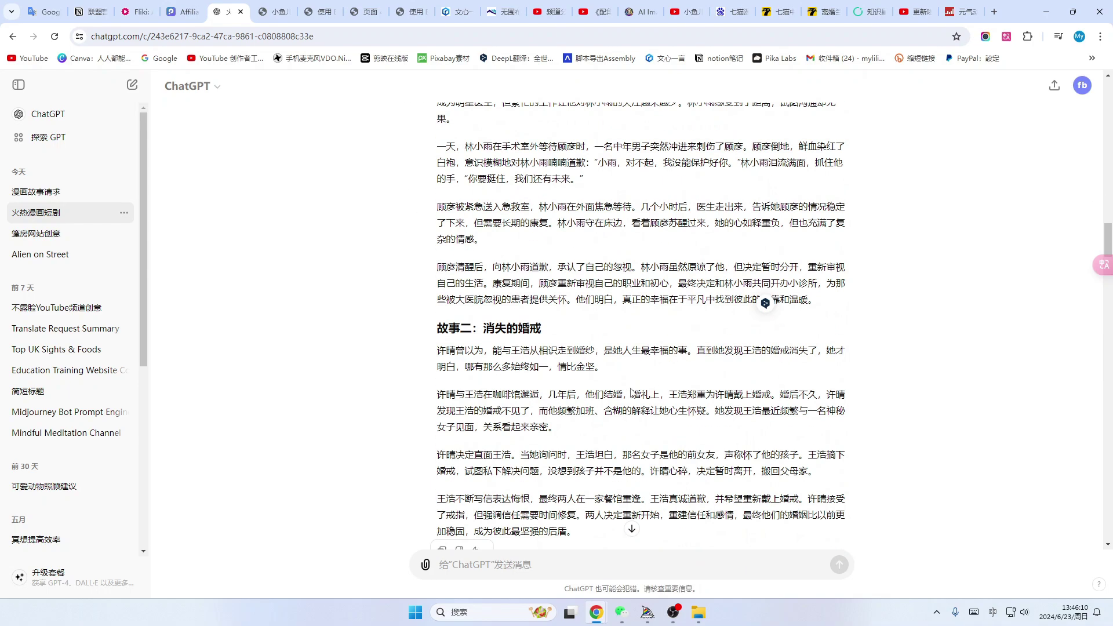
scroll(536, 422, down, 20)
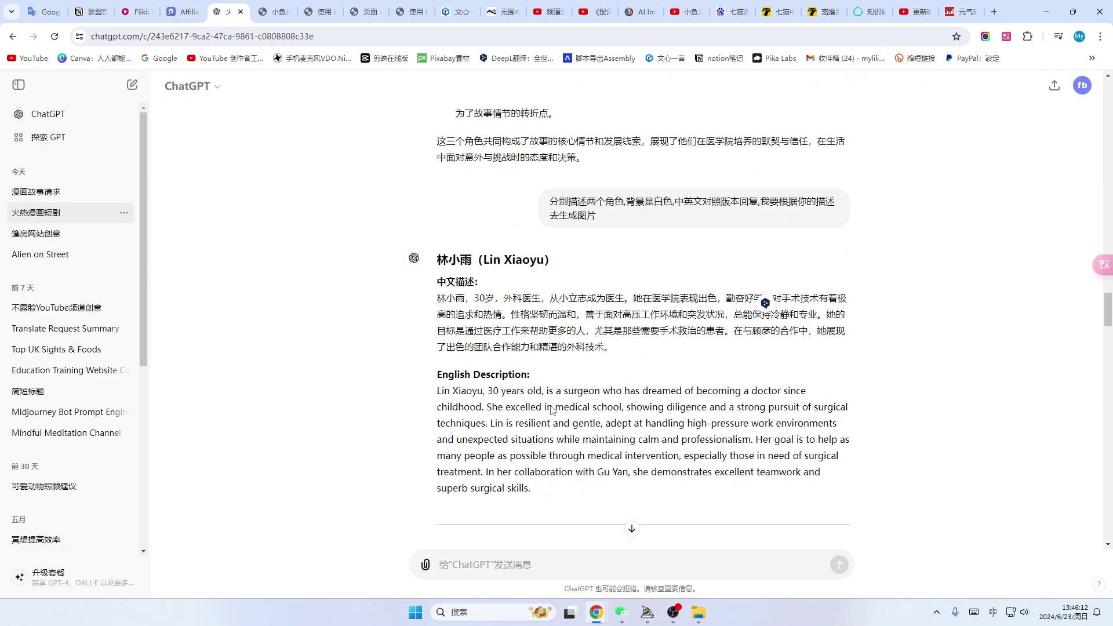
scroll(551, 409, up, 3)
scroll(550, 409, down, 3)
scroll(651, 312, up, 15)
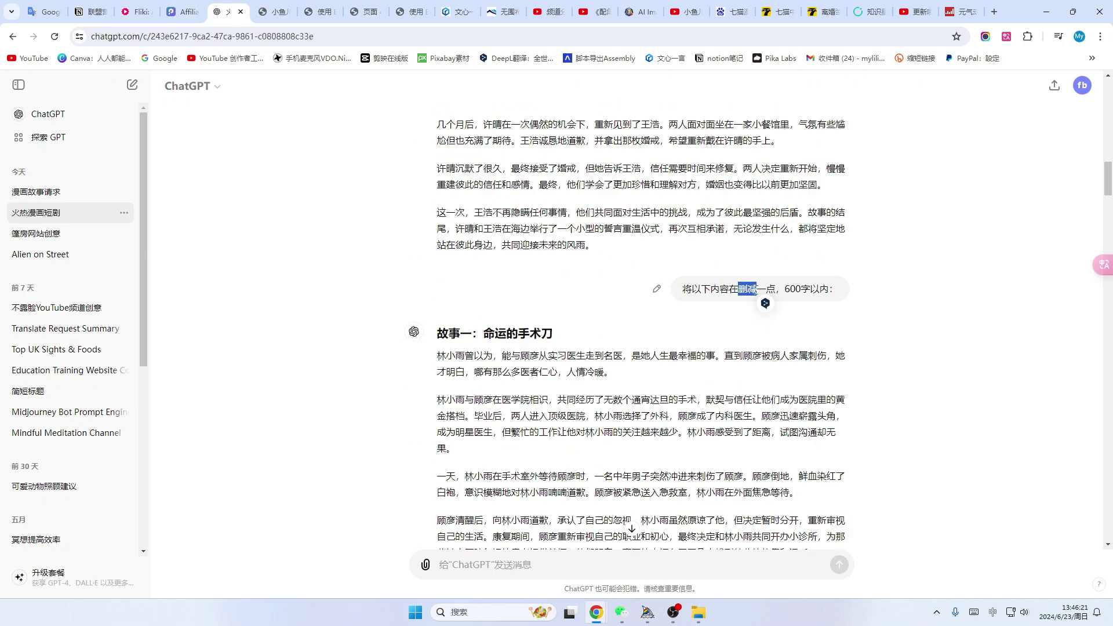
Review the shortened stories and the version for "中间稍微加一点对话情节", highlighting the added dialogue line "小雨，对不起，我没能保护好你"
scroll(609, 324, down, 3)
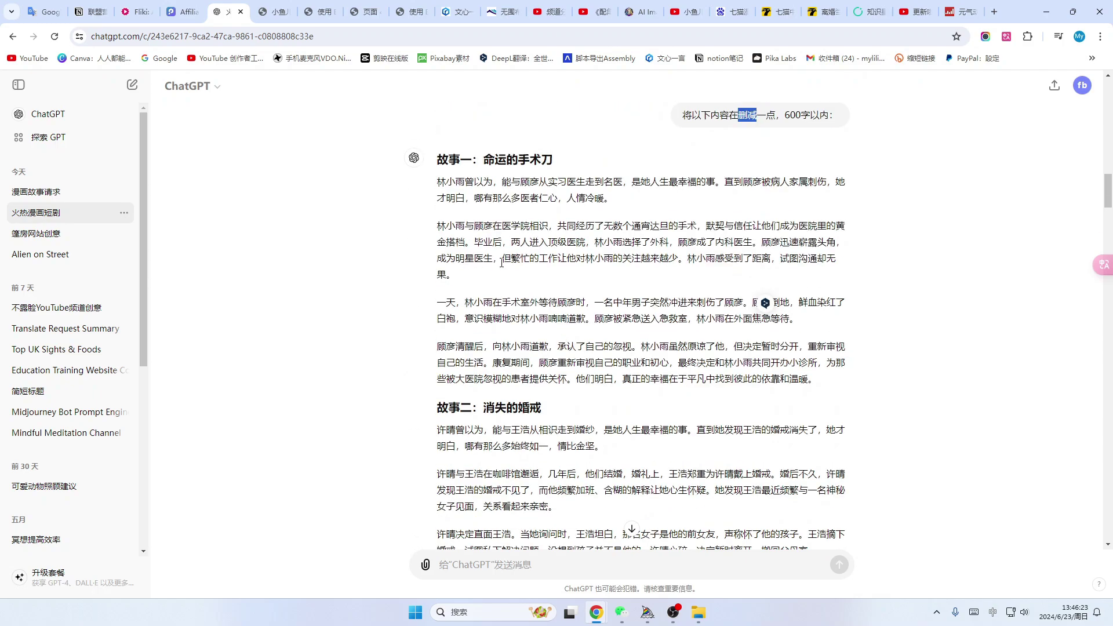
scroll(513, 271, down, 5)
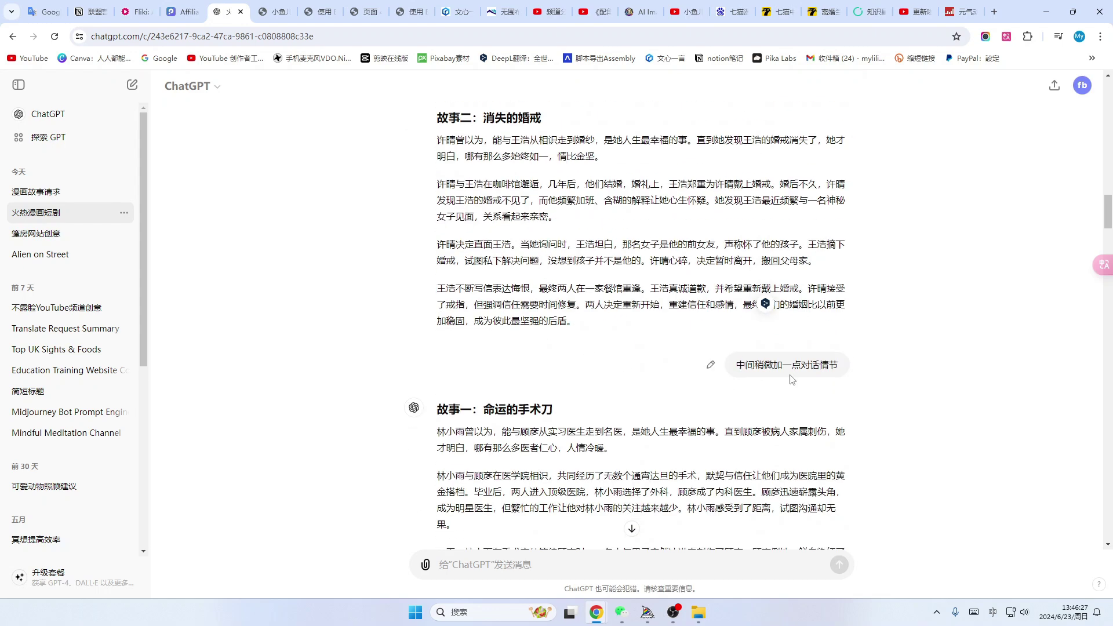
scroll(737, 374, down, 5)
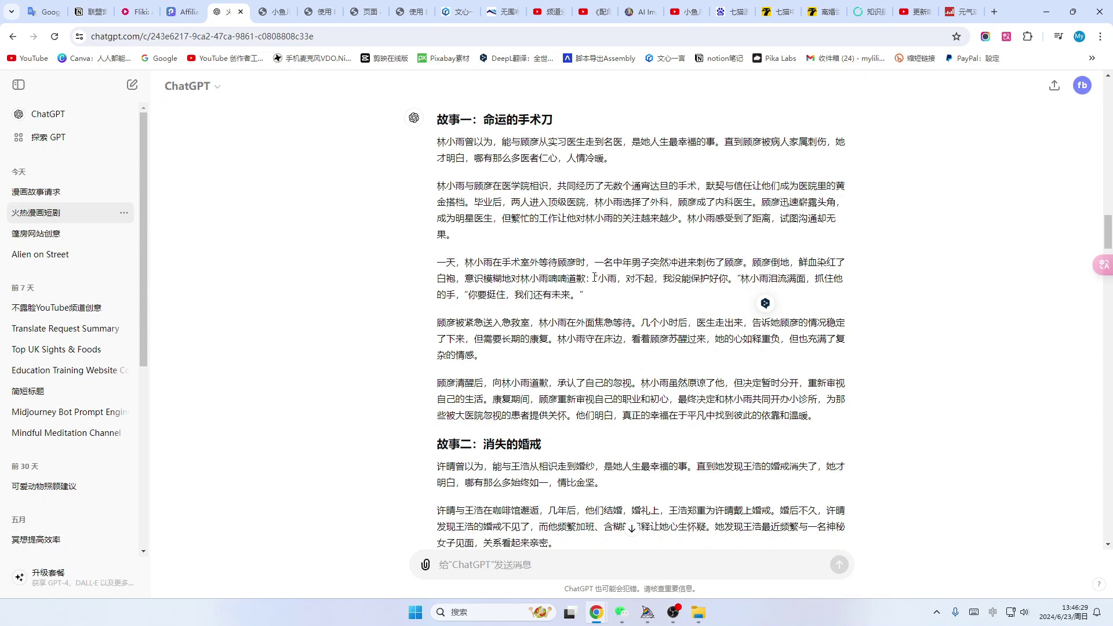
drag(594, 278, 730, 278)
scroll(609, 307, down, 1)
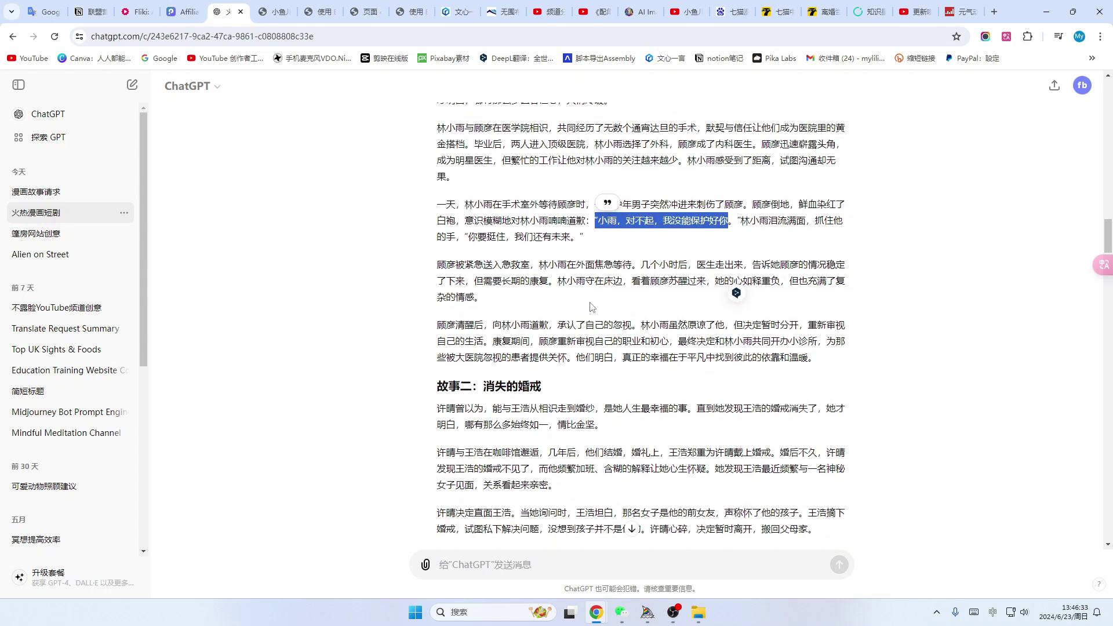
scroll(586, 277, down, 5)
scroll(522, 255, up, 8)
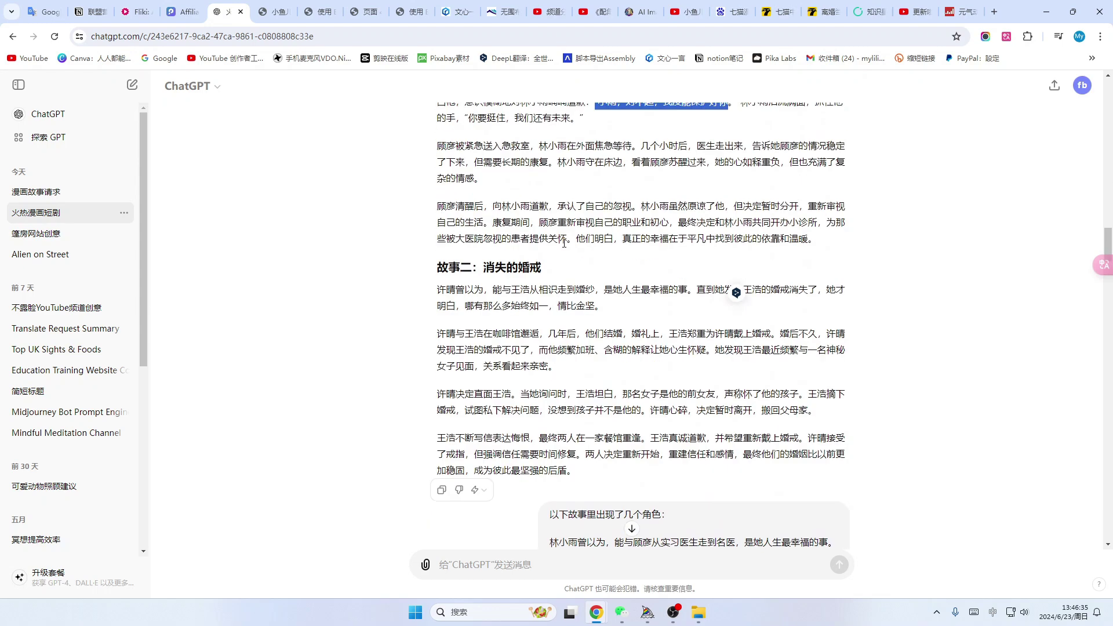
drag(437, 256, 637, 274)
click(667, 275)
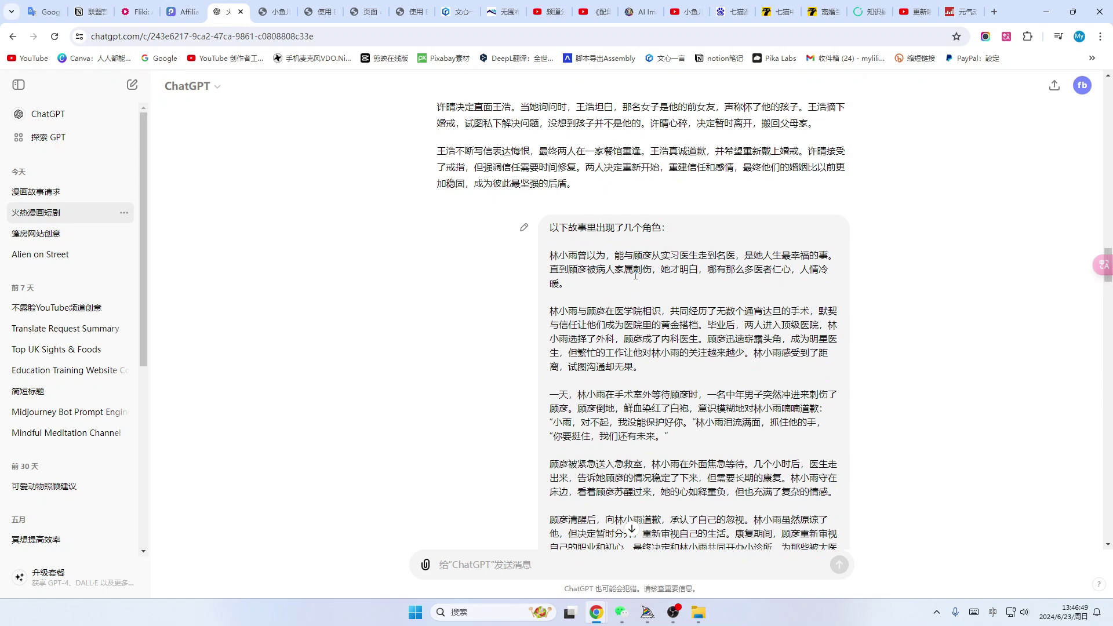
Highlight the question "以下故事里出现了几个角色" in the character prompt and read ChatGPT's list of main characters
scroll(661, 281, down, 1)
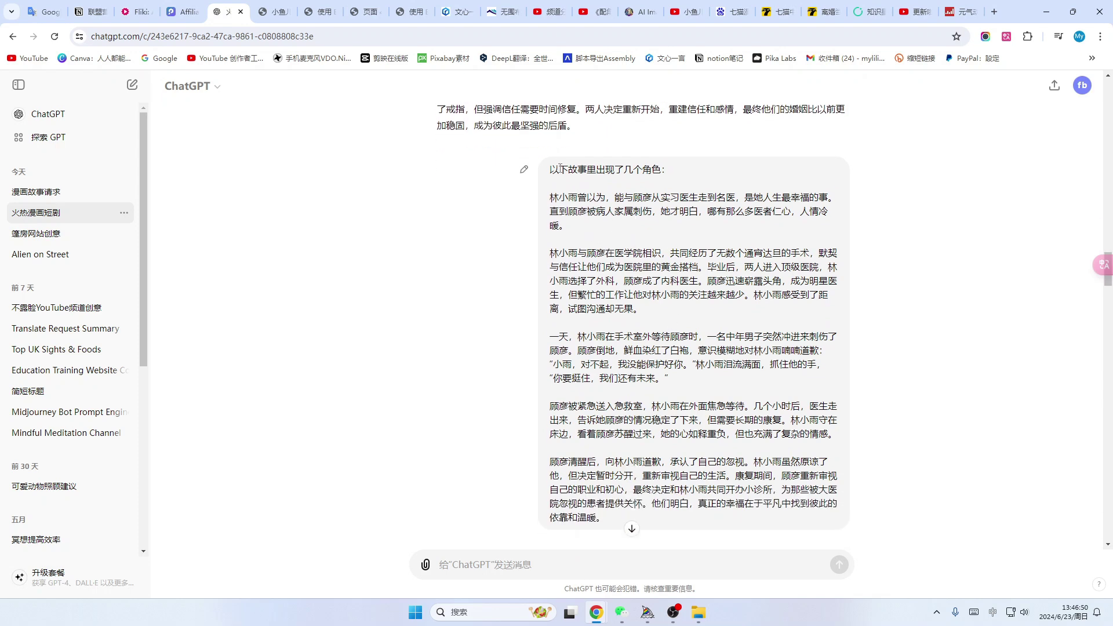
drag(550, 173, 664, 171)
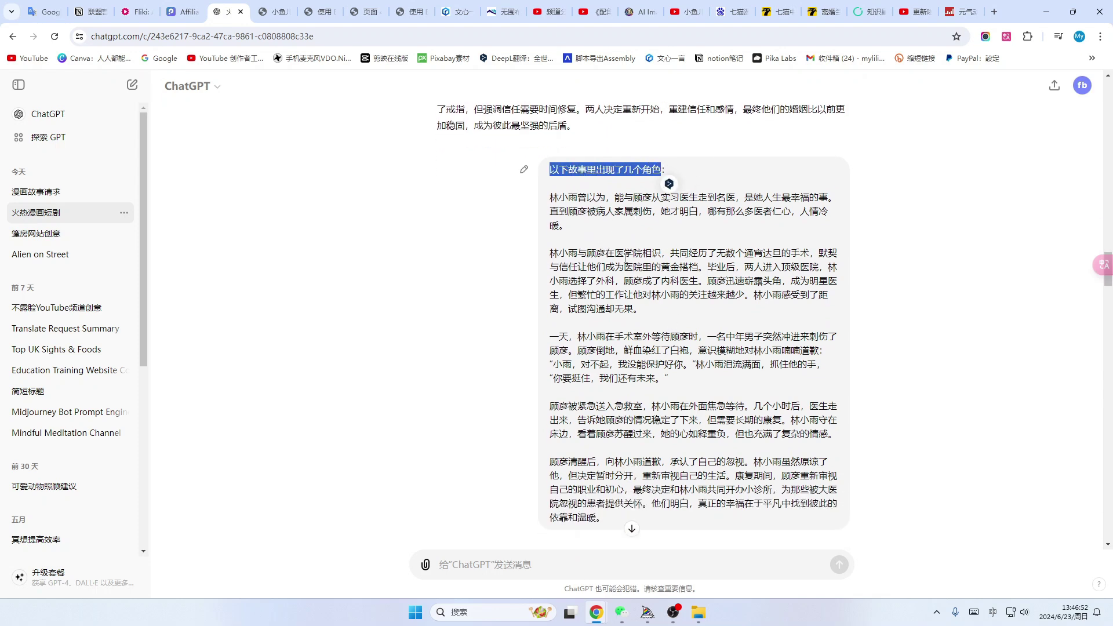
scroll(602, 271, down, 5)
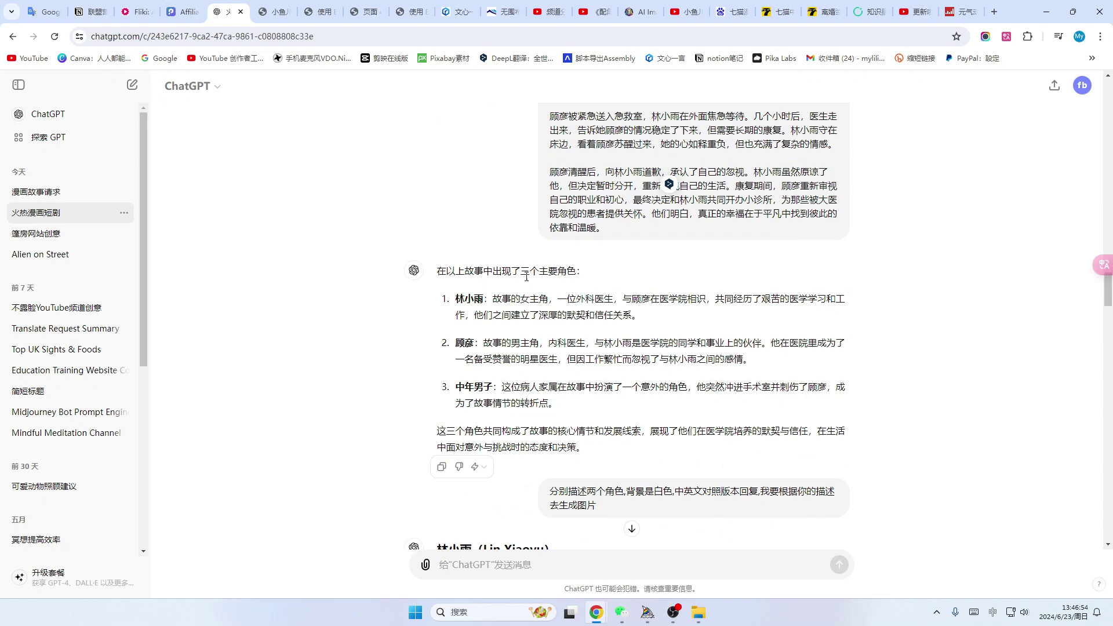
Review the prompts for bilingual white-background and appearance-only character descriptions, along with ChatGPT's Chinese and English replies
scroll(461, 426, down, 5)
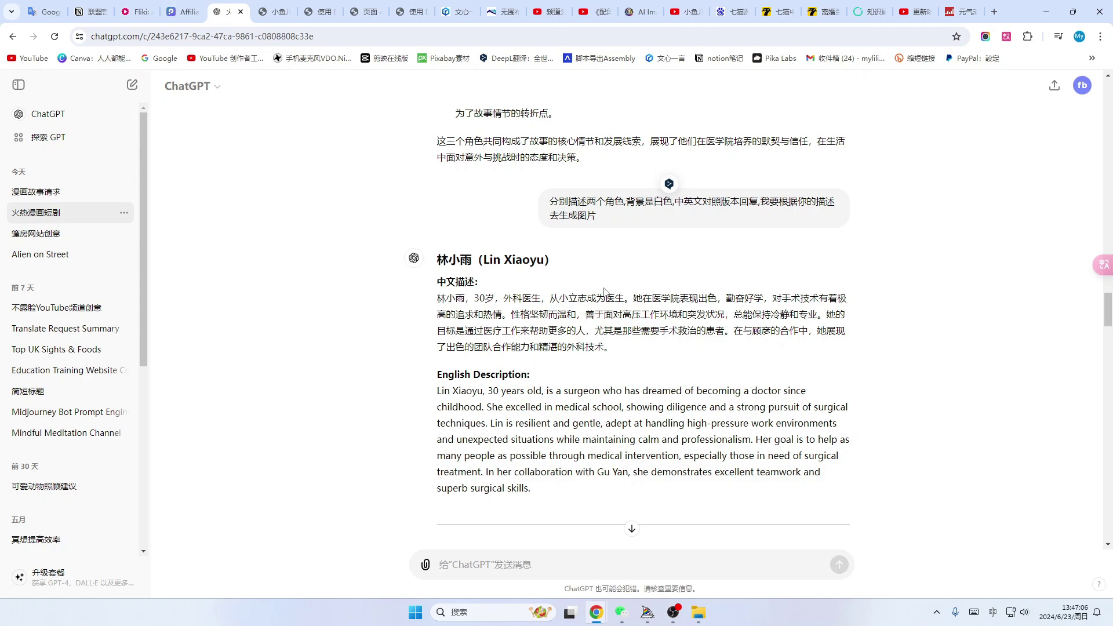
scroll(571, 312, down, 10)
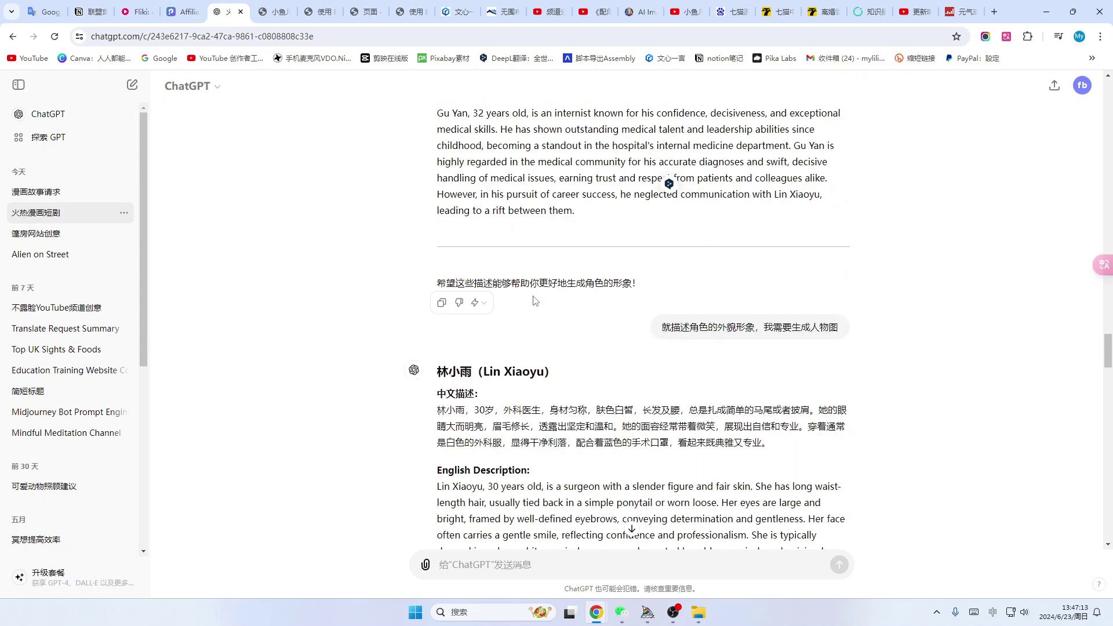
scroll(567, 246, down, 12)
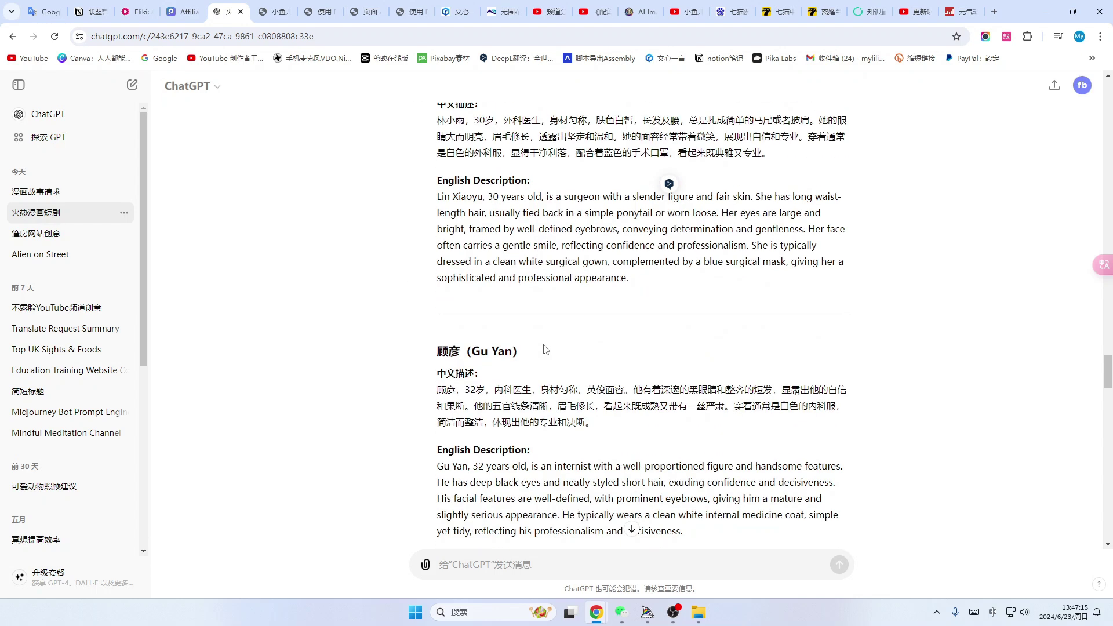
Highlight the instructions in the prompt asking for a 10-shot storyboard, and review the Chinese storyboard and its "翻译成英文" translation
scroll(580, 250, up, 1)
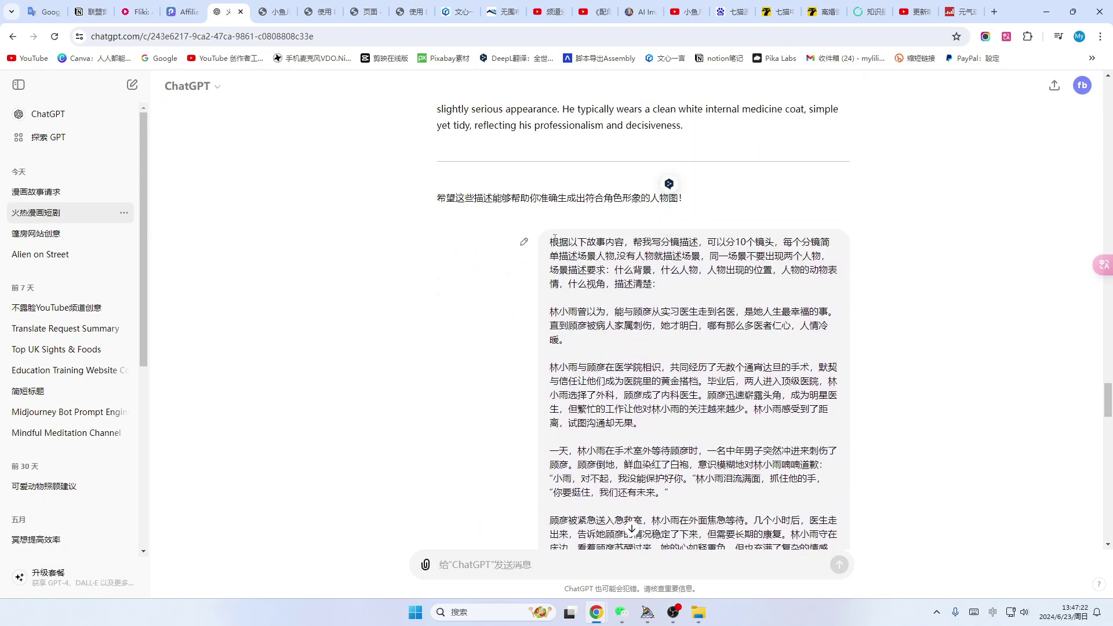
drag(554, 238, 814, 283)
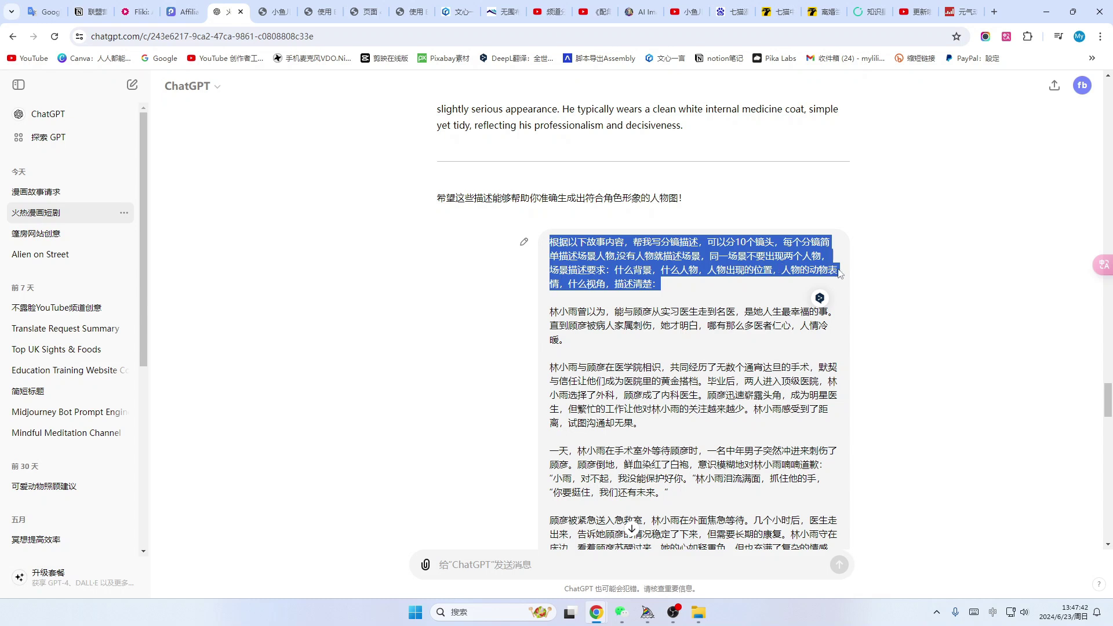
click(615, 283)
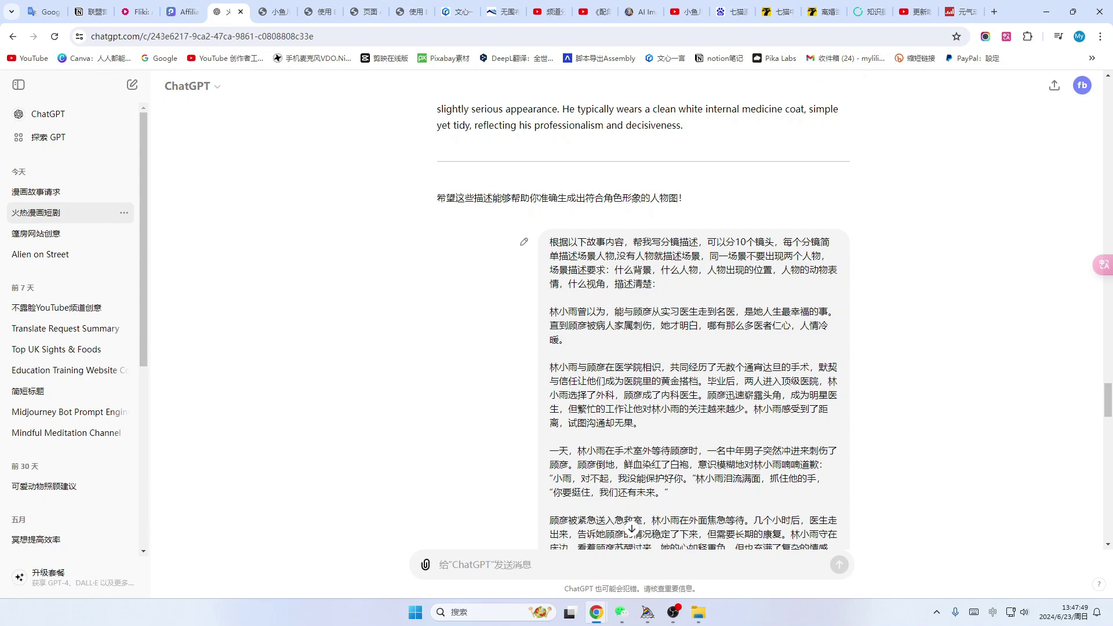
scroll(465, 291, down, 7)
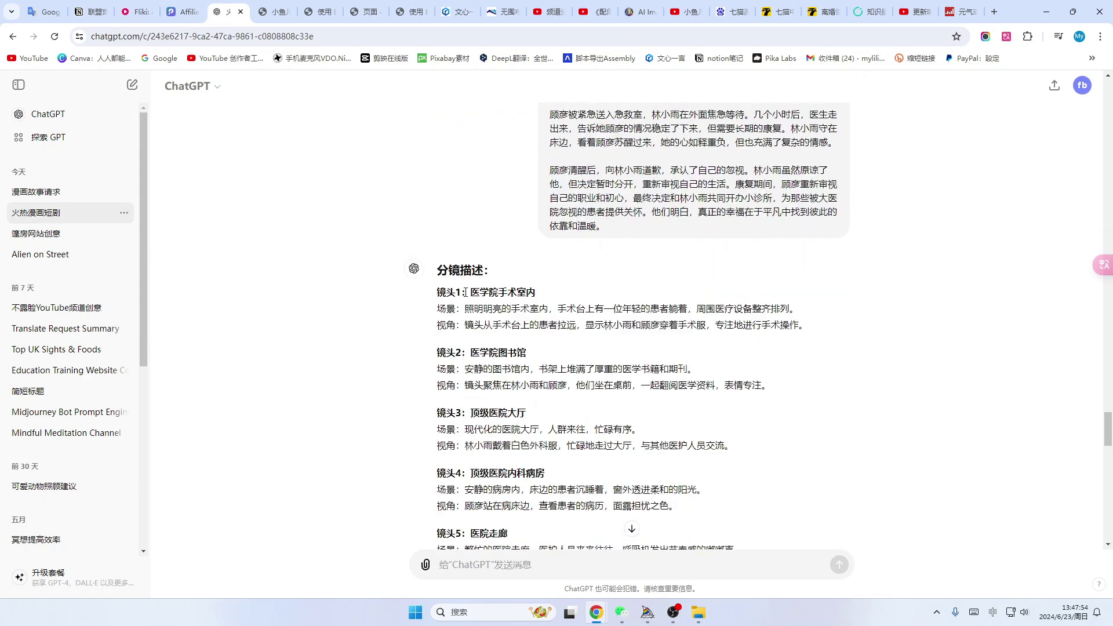
scroll(465, 293, down, 5)
scroll(465, 295, down, 5)
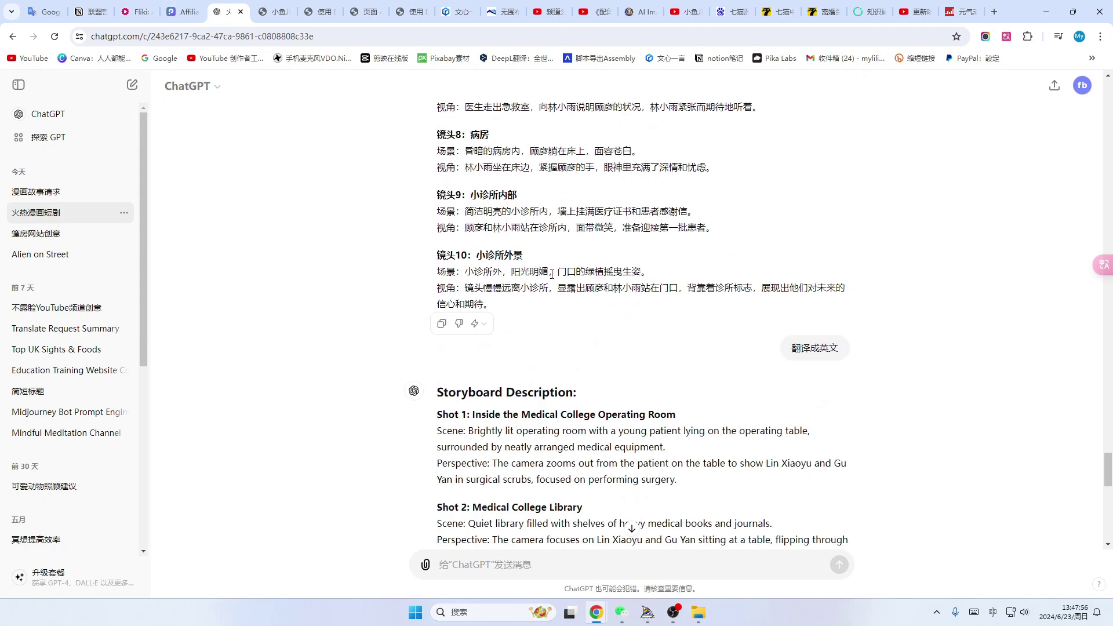
scroll(552, 273, up, 10)
scroll(545, 273, down, 11)
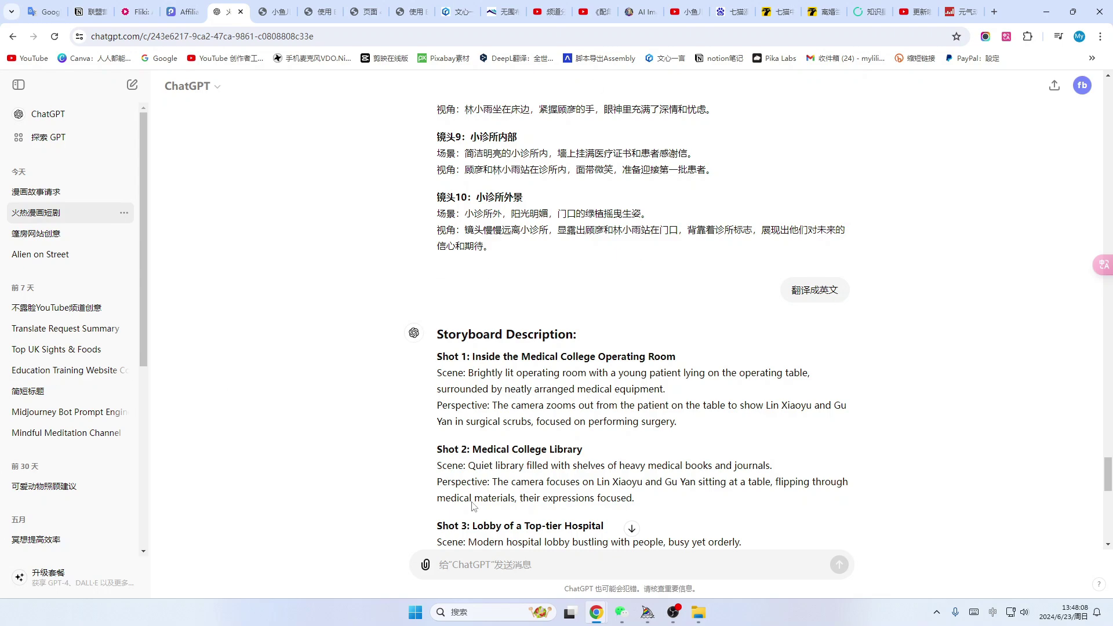
scroll(632, 393, down, 1)
Copy the surgeon character's appearance-only English description from the ChatGPT reply and switch to the Midjourney channel in Discord
scroll(633, 393, up, 20)
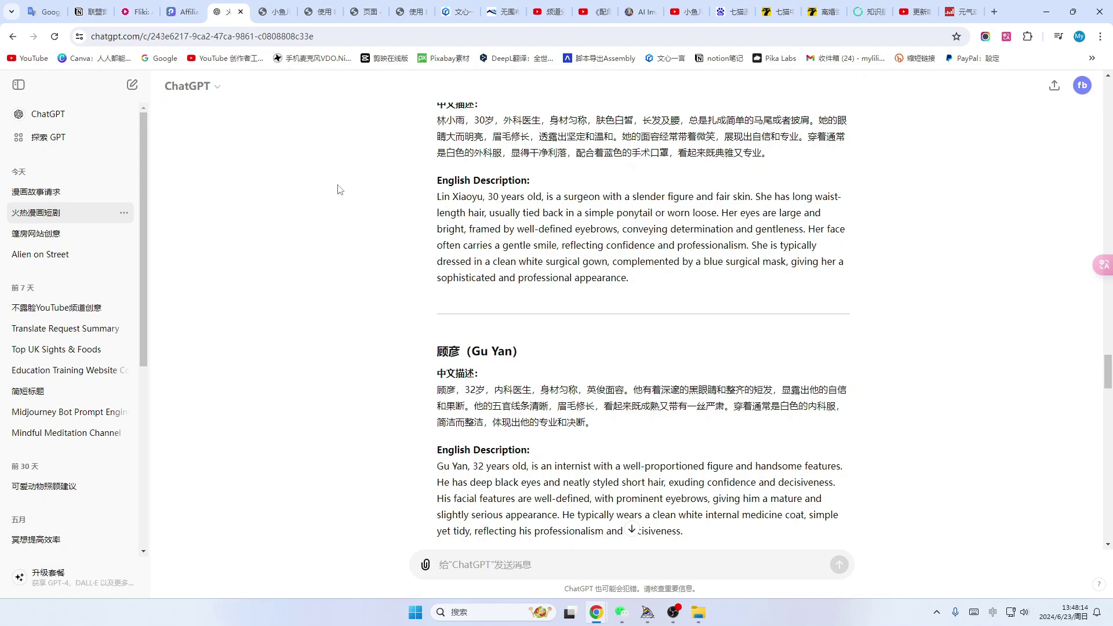
scroll(618, 404, up, 4)
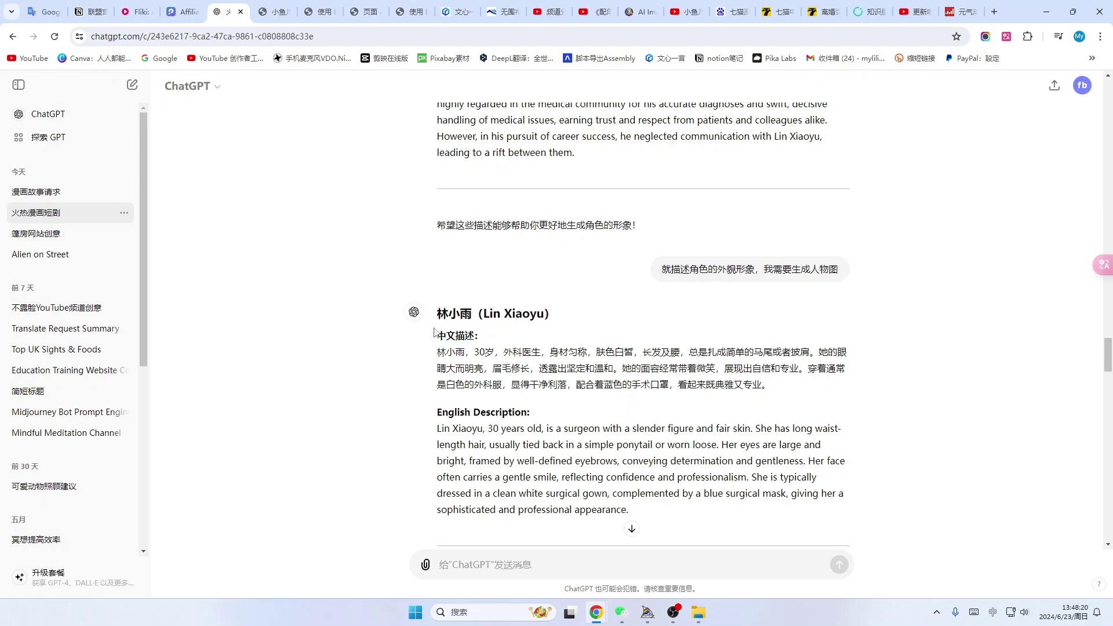
scroll(440, 429, down, 1)
drag(437, 371, 683, 453)
key(ctrl+c)
key(alt+Tab)
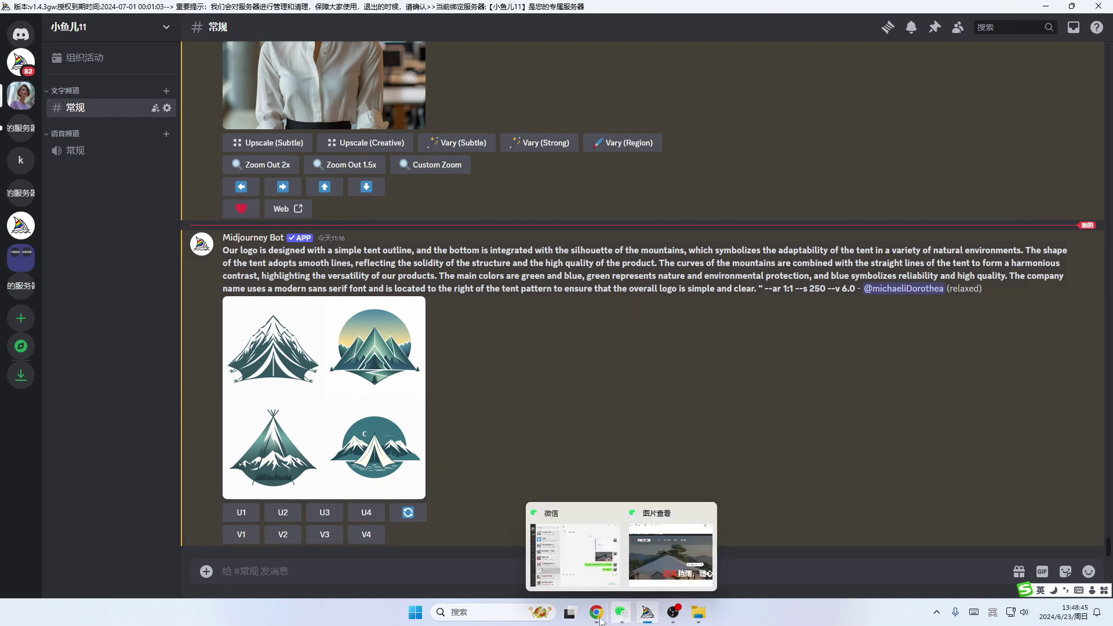
mouse_move(597, 615)
click(673, 558)
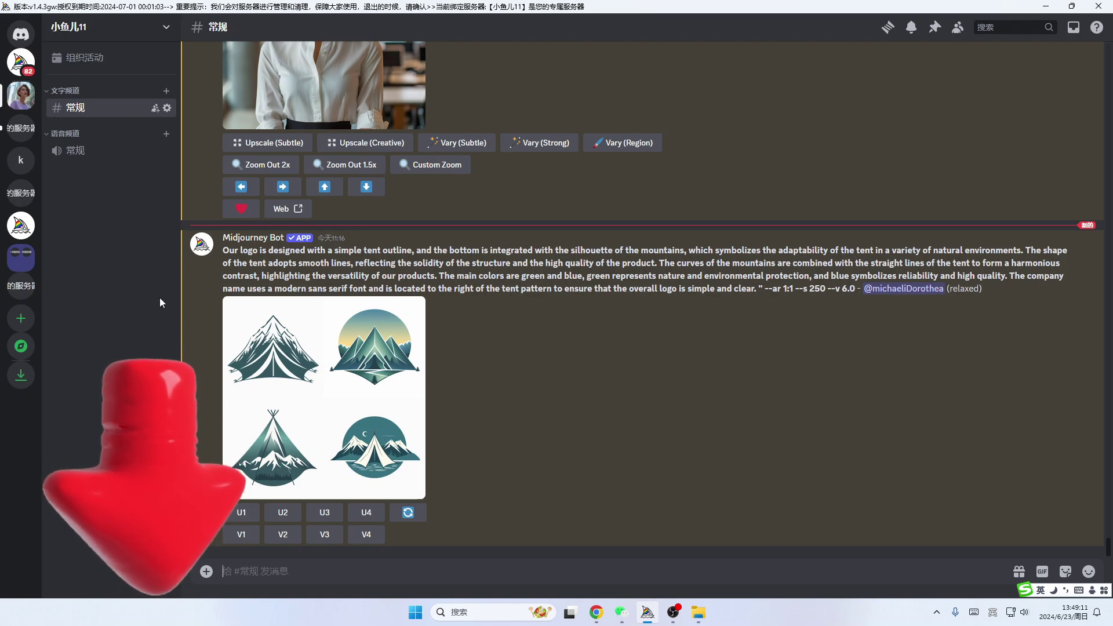
Submit an /imagine prompt with the surgeon's English description followed by --ar 16:9 --niji 5
click(274, 569)
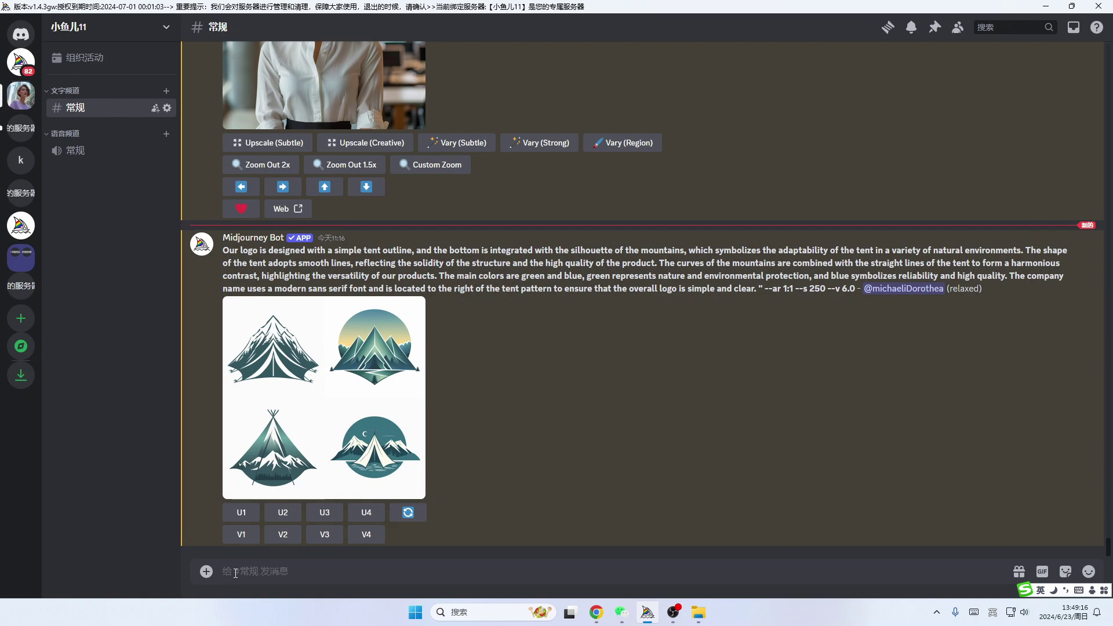
text(/)
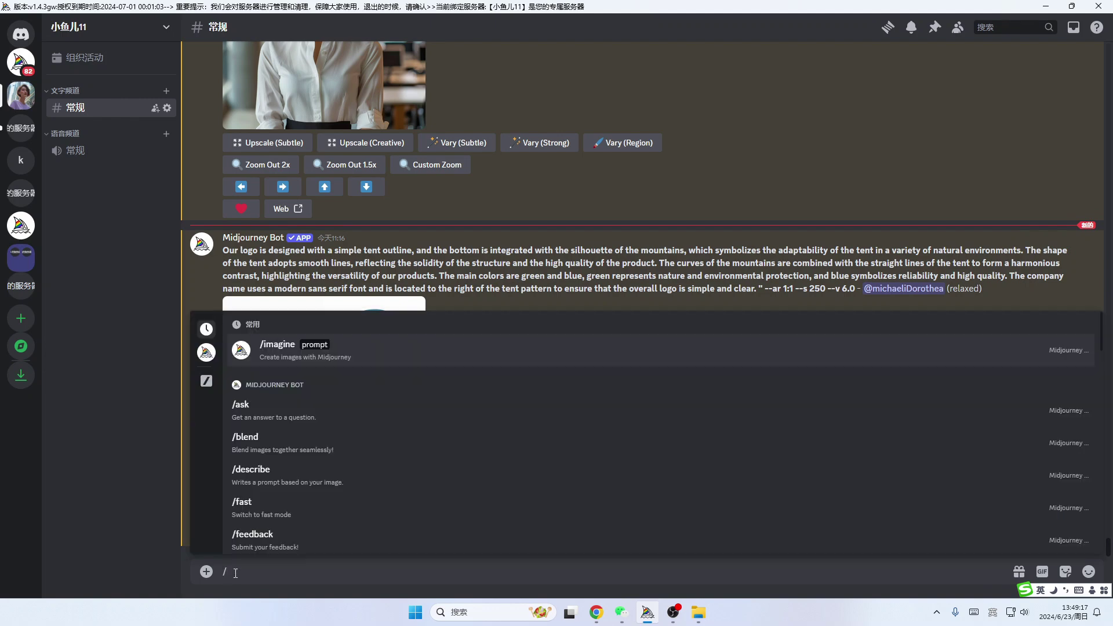
click(271, 349)
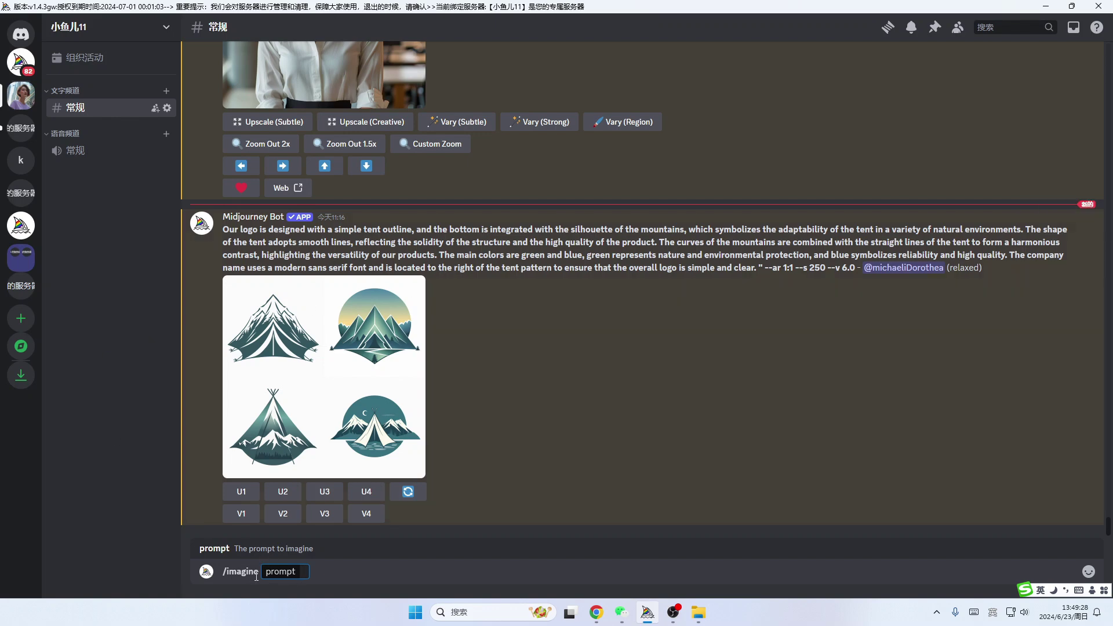
key(ctrl+v)
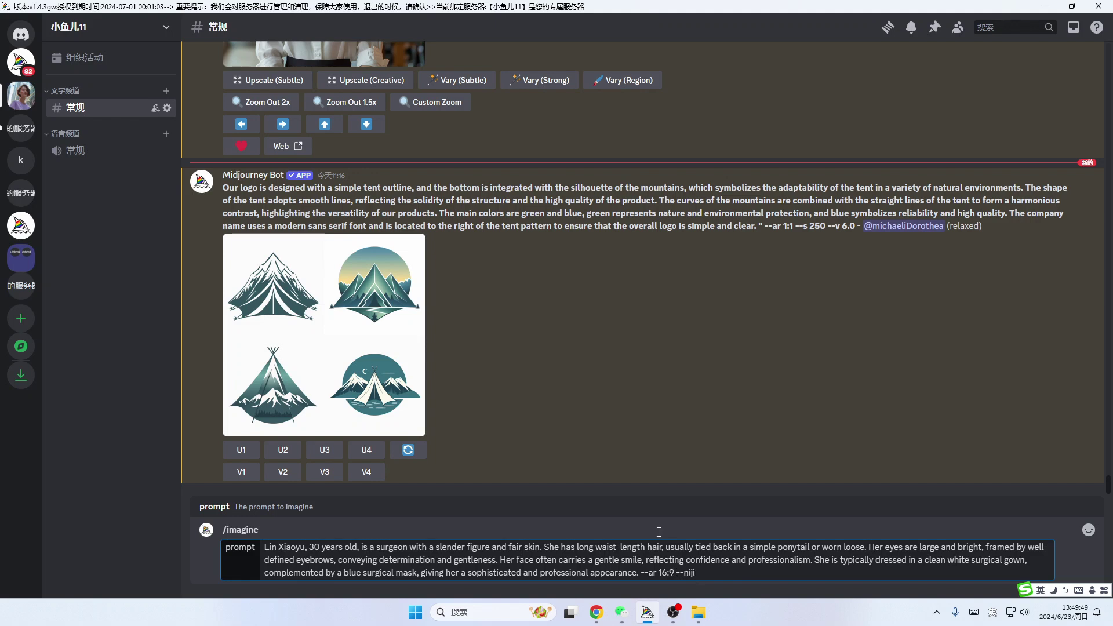
key(Return)
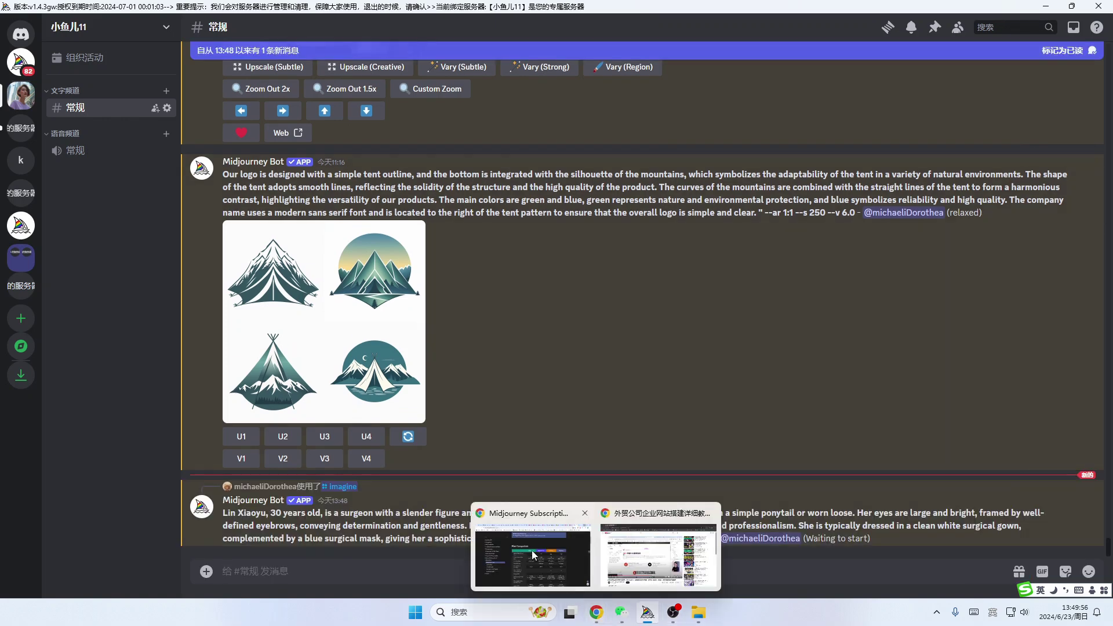
Switch to Chrome, close the Midjourney plans page, and copy the internist character's English description from the ChatGPT conversation
click(585, 557)
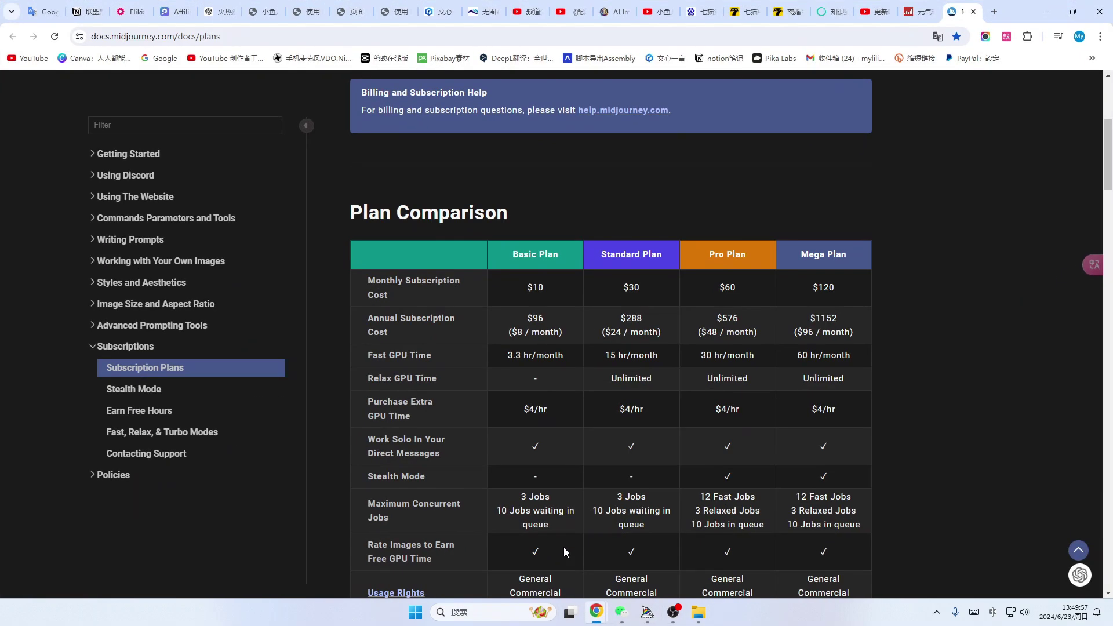
click(974, 11)
click(225, 12)
scroll(497, 358, down, 1)
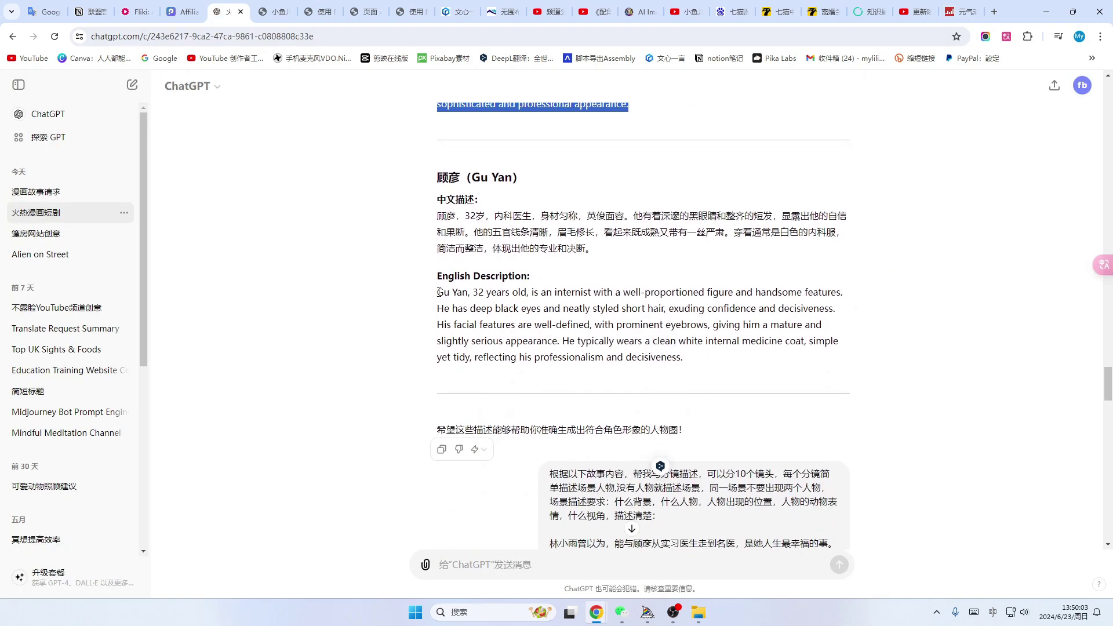
drag(436, 296, 708, 367)
key(ctrl+c)
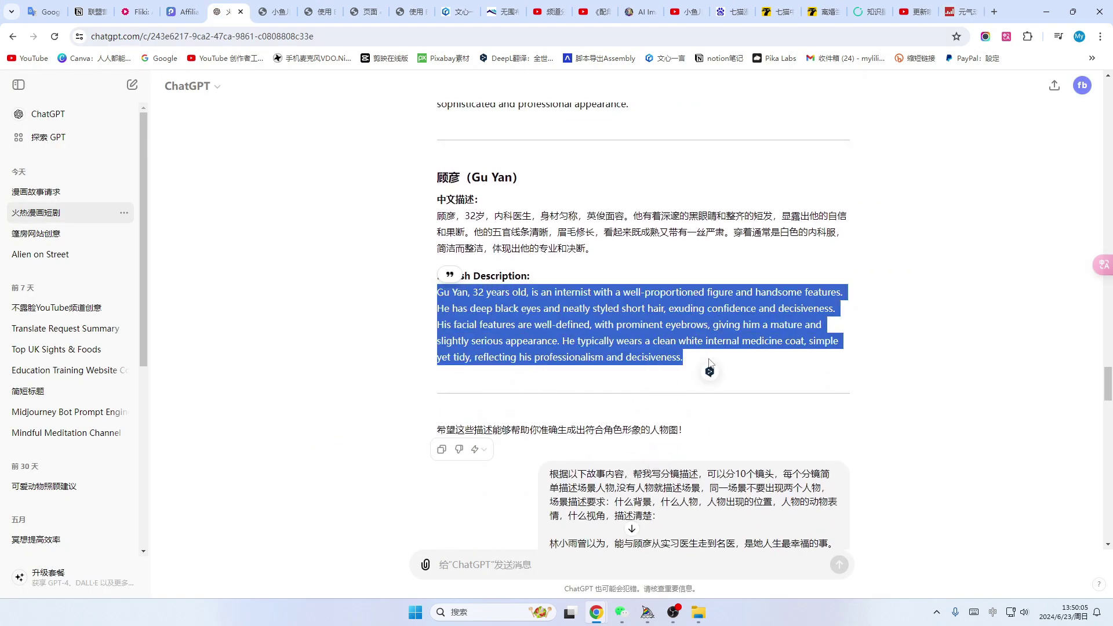
Return to Discord and submit an /imagine prompt with the internist's English description followed by --ar 16:9 --niji 5
key(alt+Tab)
text(/)
click(259, 356)
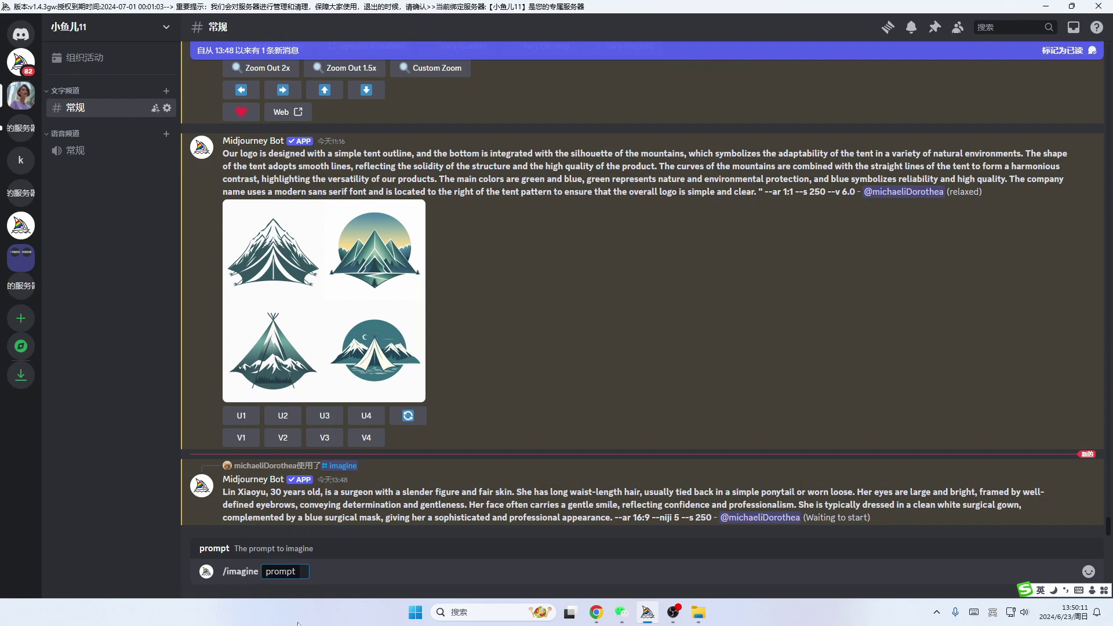
key(ctrl+v)
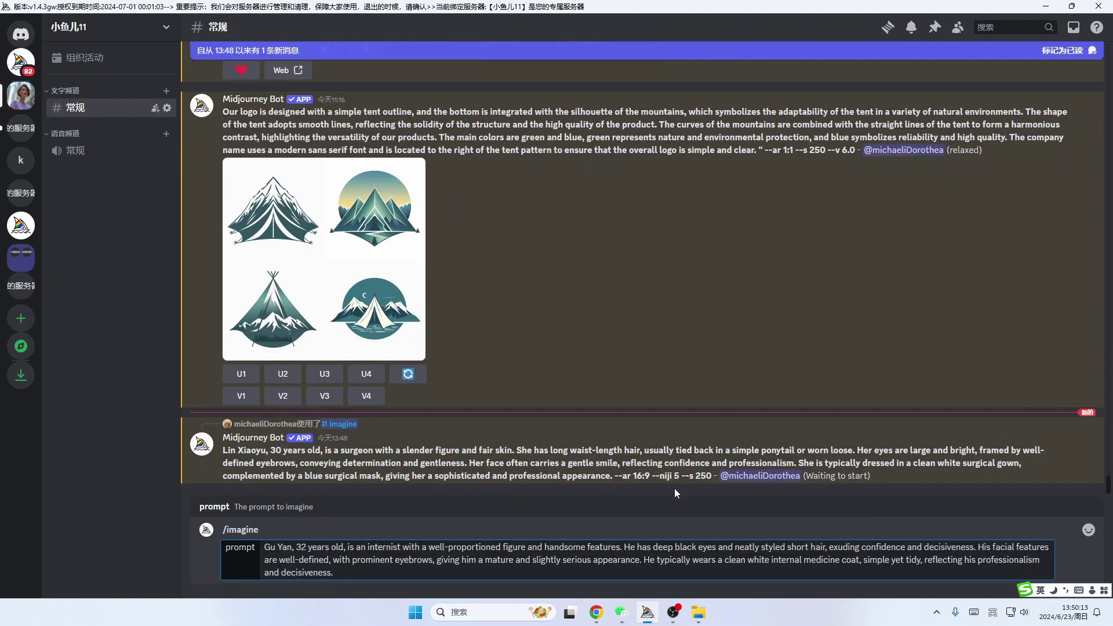
drag(616, 476, 680, 481)
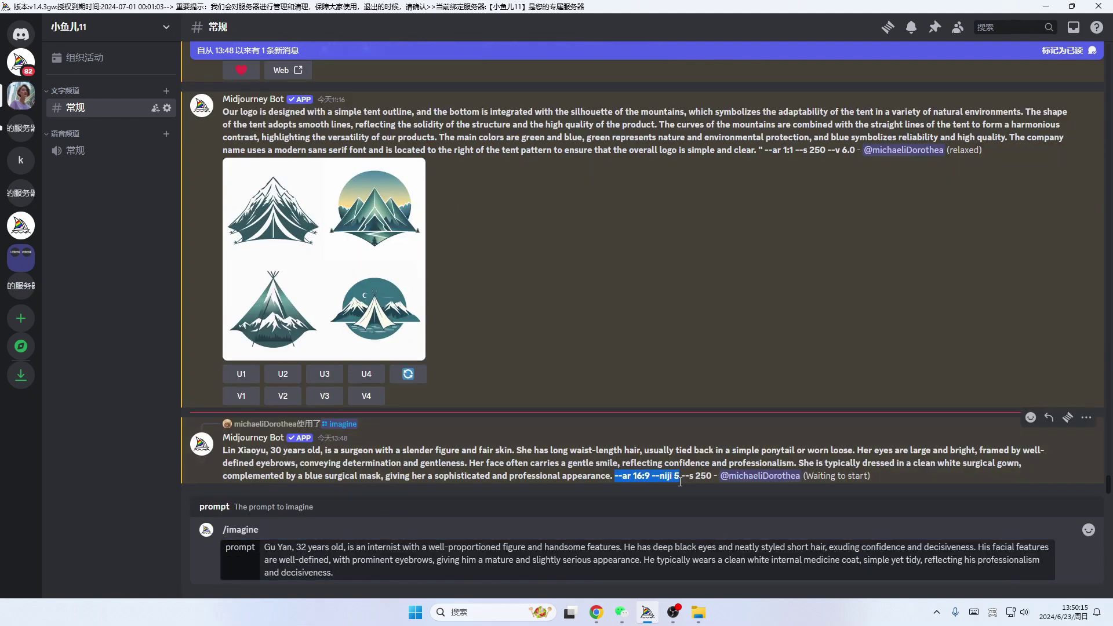
click(347, 574)
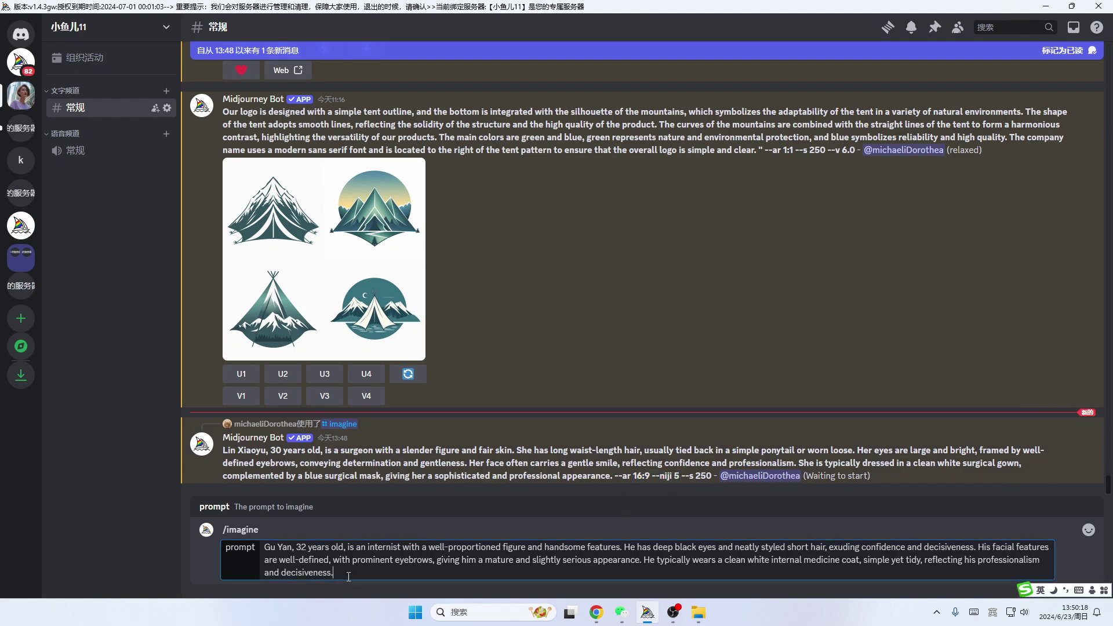
key(Return)
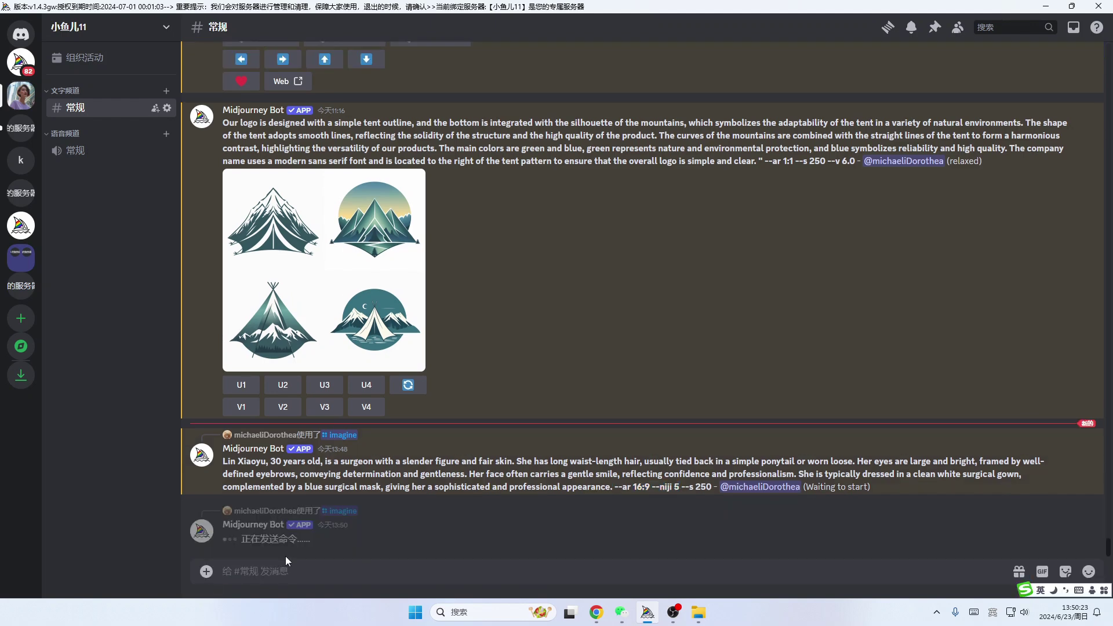
Run the Midjourney Bot's /settings command and choose Niji Model V6 [ALPHA] as the model version
text(/)
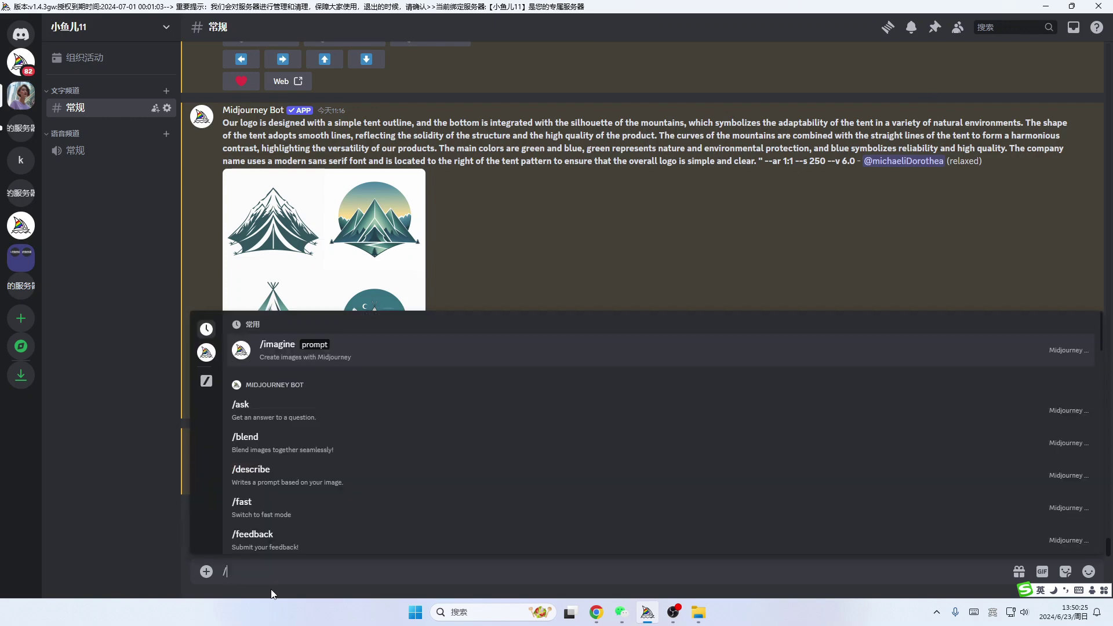
scroll(261, 440, down, 4)
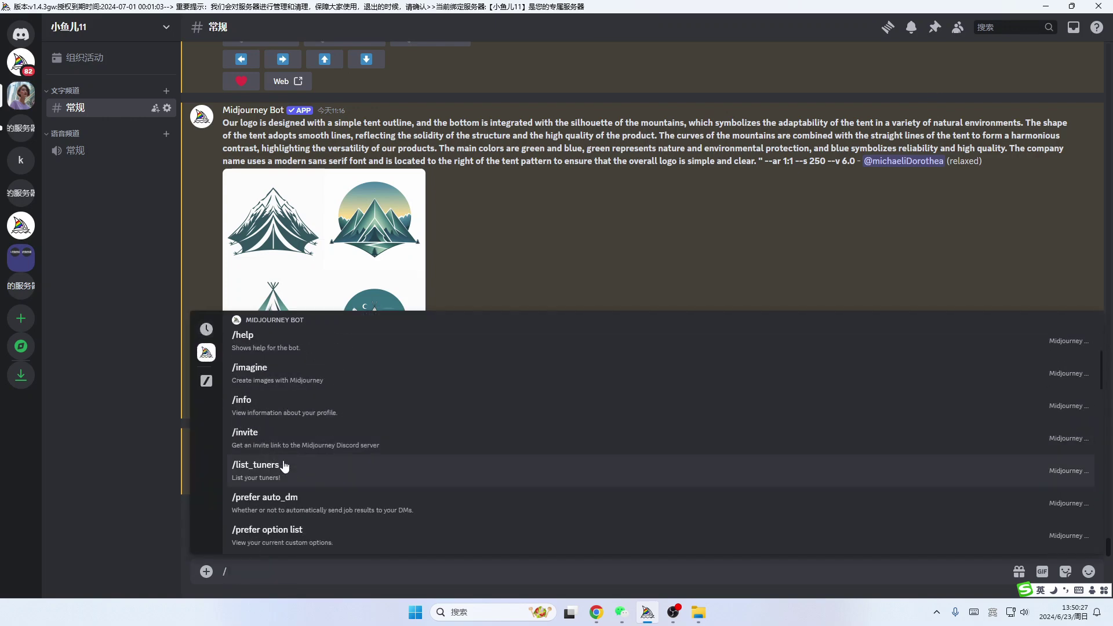
scroll(290, 440, down, 10)
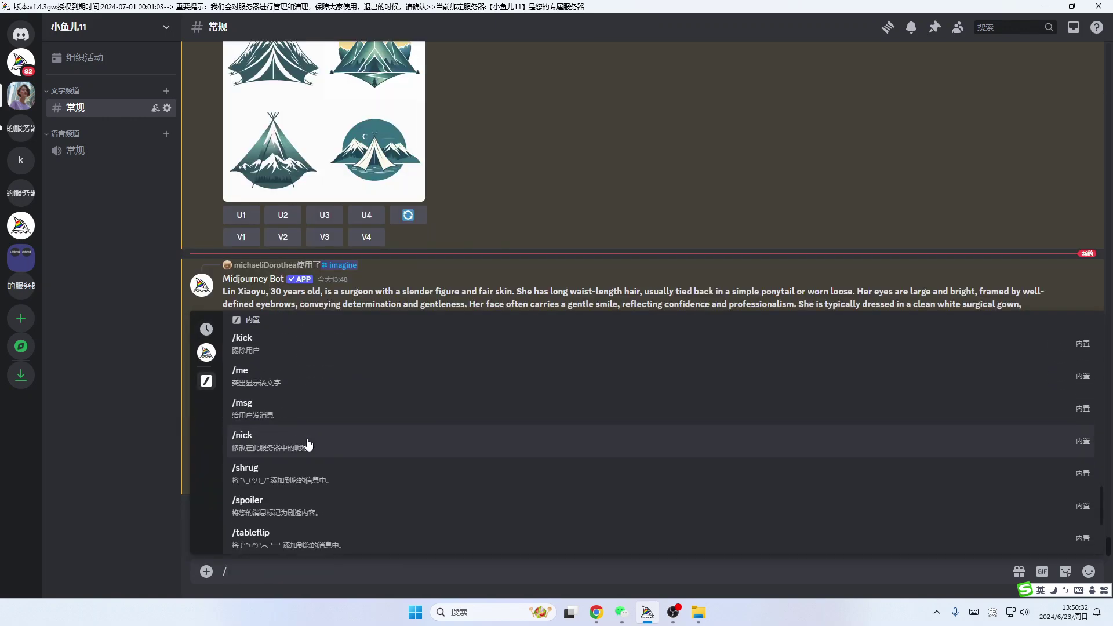
scroll(287, 426, up, 5)
click(259, 433)
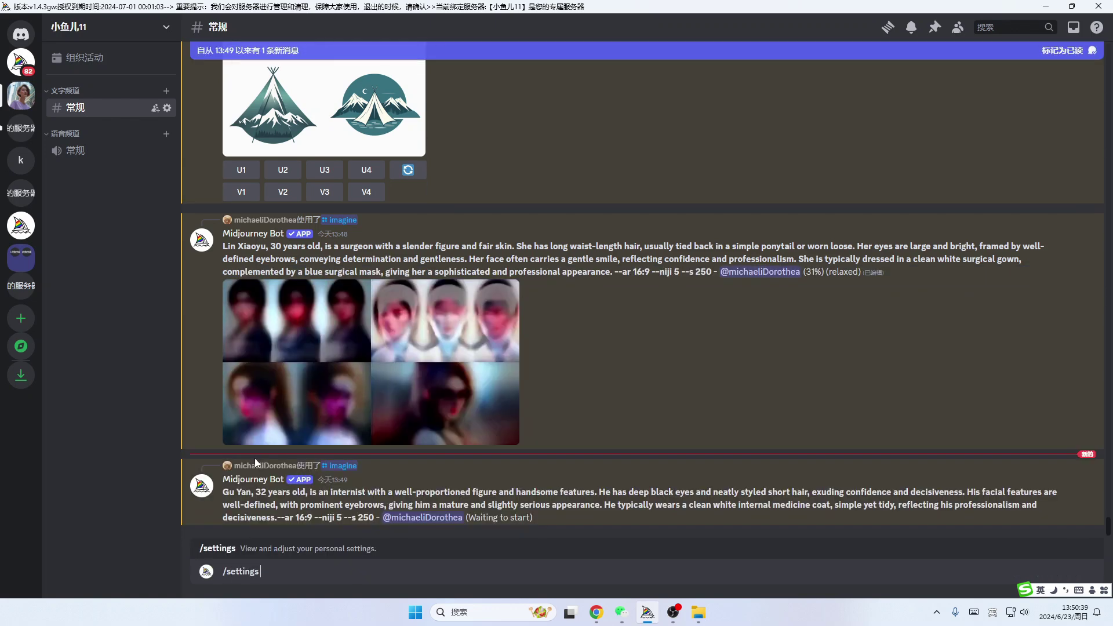
key(Return)
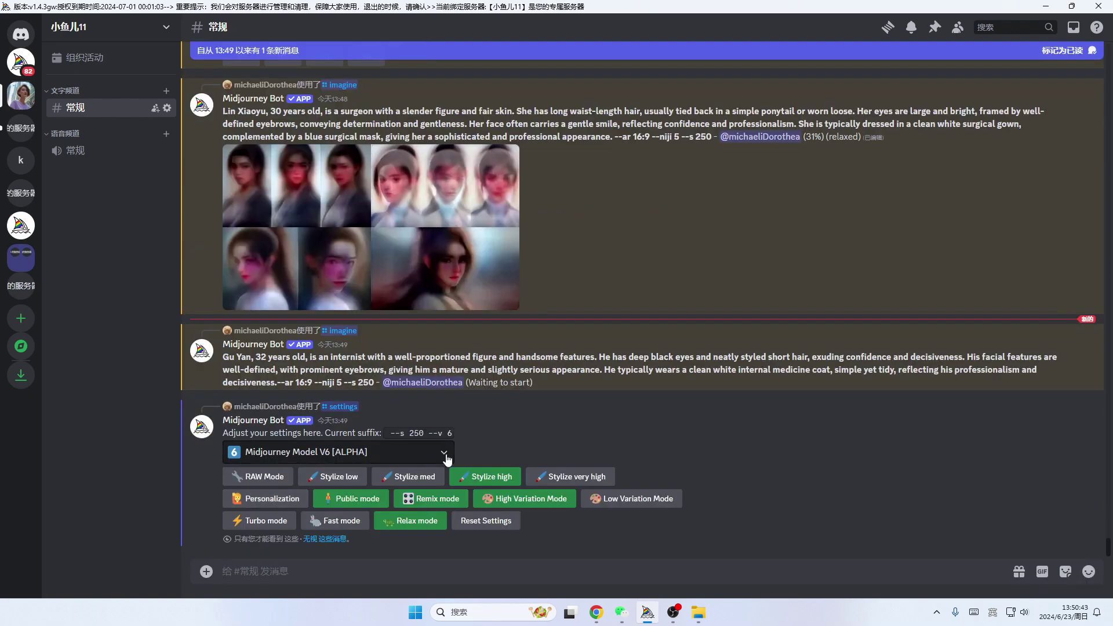
click(444, 453)
scroll(296, 529, down, 5)
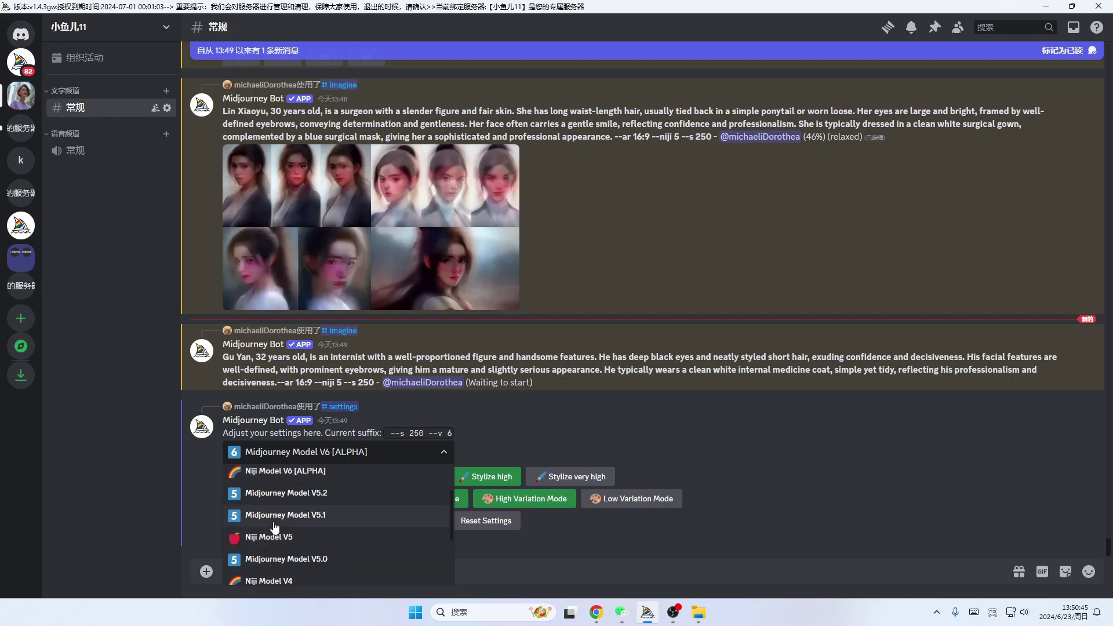
scroll(276, 529, up, 5)
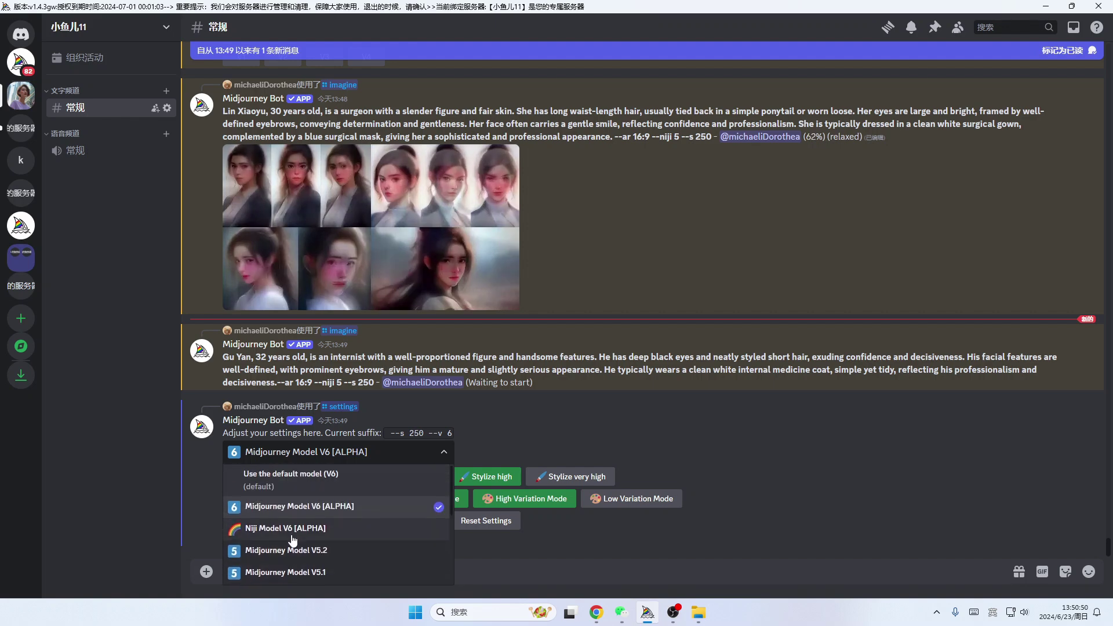
click(264, 533)
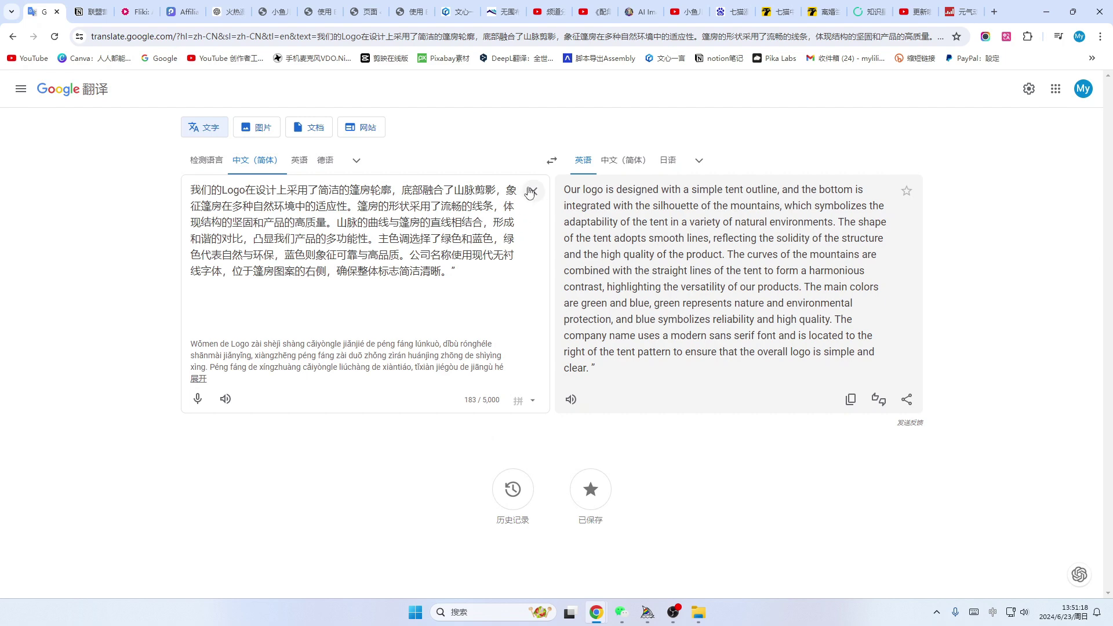
Rework the surgeon prompt via Chinese in Google Translate, dropping the gentle smile and blue mask, and copy the English version ending in --ar 16:9 --niji 5
click(531, 191)
text(Lin Xiaoyu, 30 years old, is a surgeon with a slender figure and fair skin. She has long waist-length hair, usually tied back in a simple ponytail or worn loose. Her eyes are large and bright, framed by well-defined eyebrows, conveying determination and gentleness. Her face often carries a gentle smile, reflecting confidence and professionalism. She is typically dressed in a clean white surgical gown, complemented by a blue surgical mask, giving her a sophisticated and professional appearance. --ar 16:9 --niji 5)
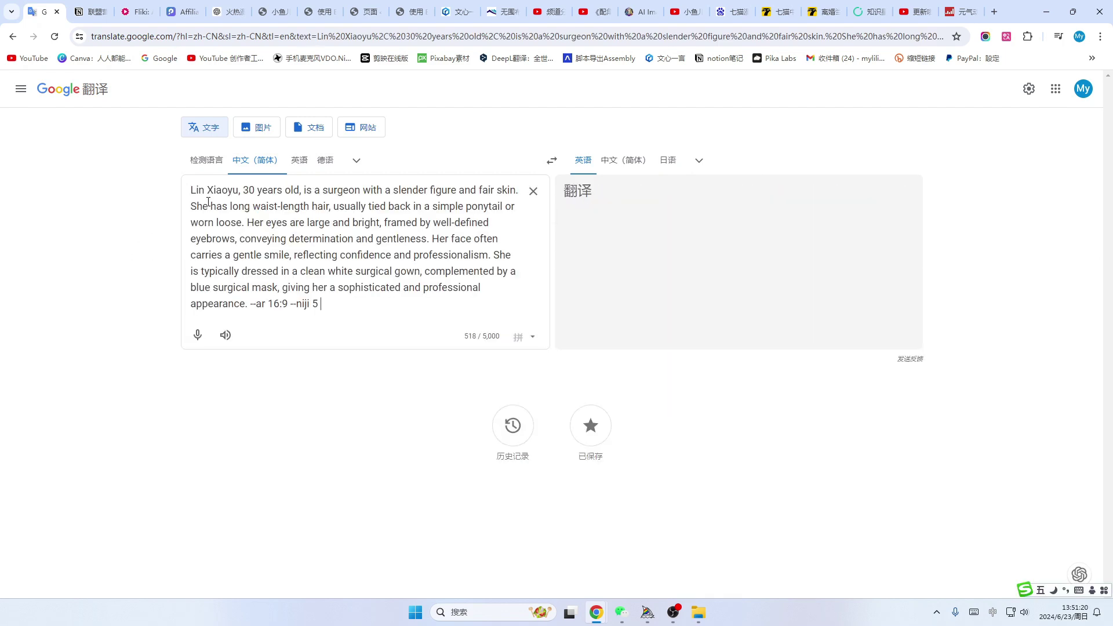
click(623, 160)
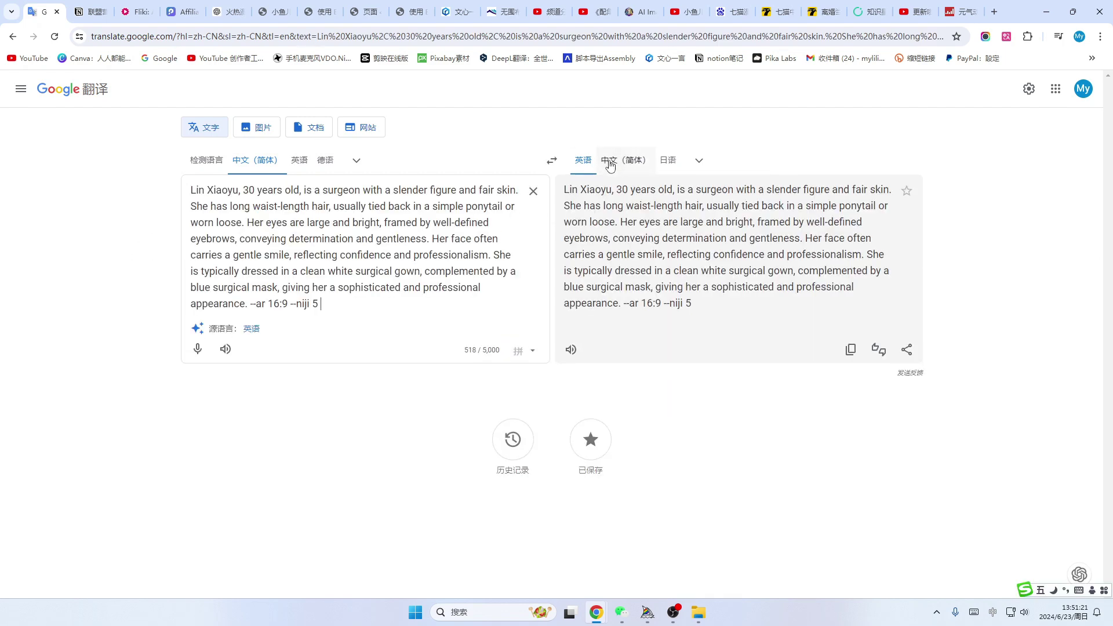
click(553, 165)
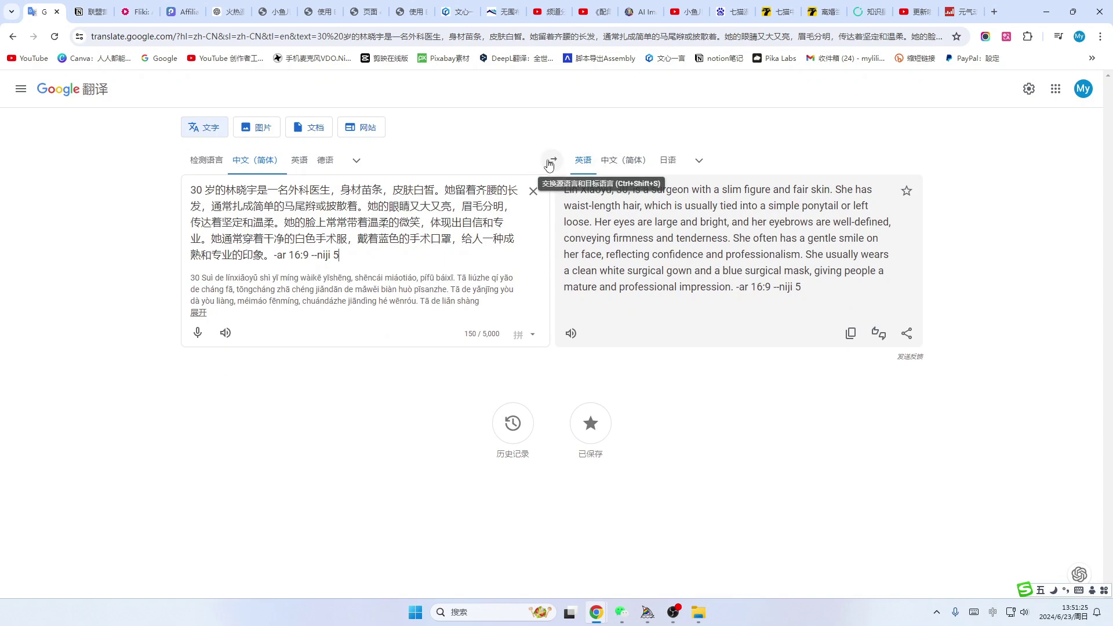
click(850, 333)
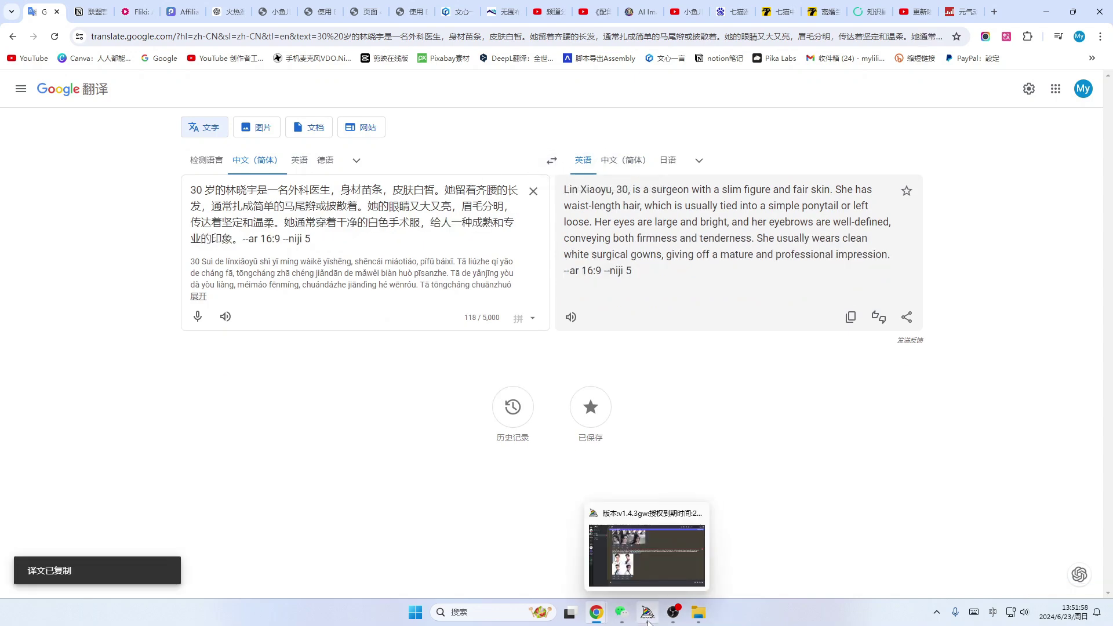
Switch to Discord and submit an /imagine prompt with the surgeon's reworked English description ending in --ar 16:9 --niji 6
click(647, 612)
click(242, 561)
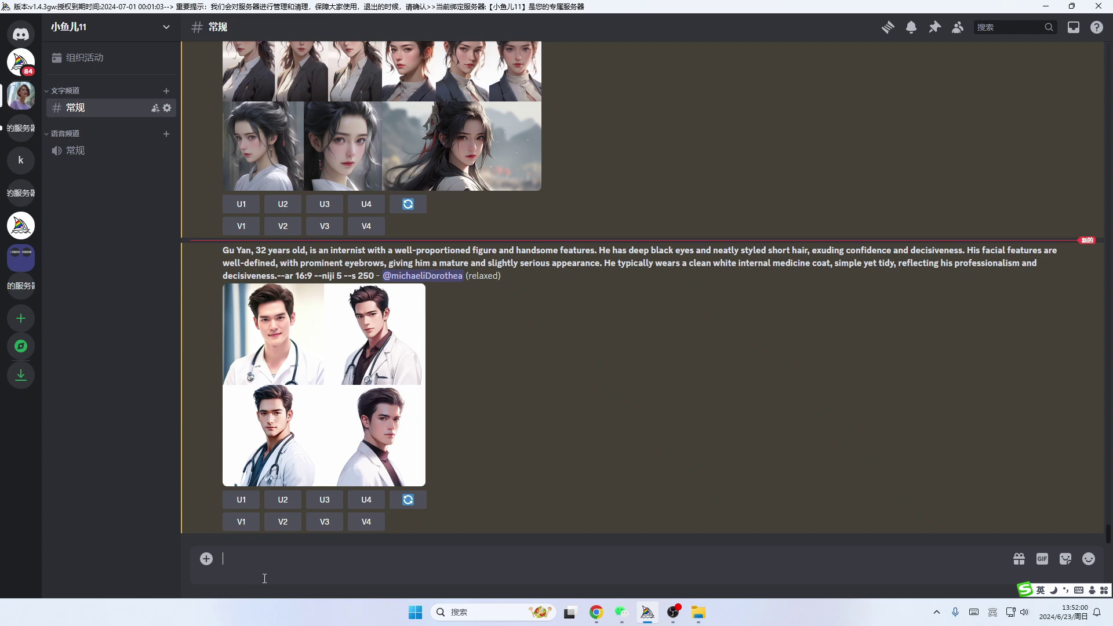
text(/)
click(218, 297)
key(ctrl+v)
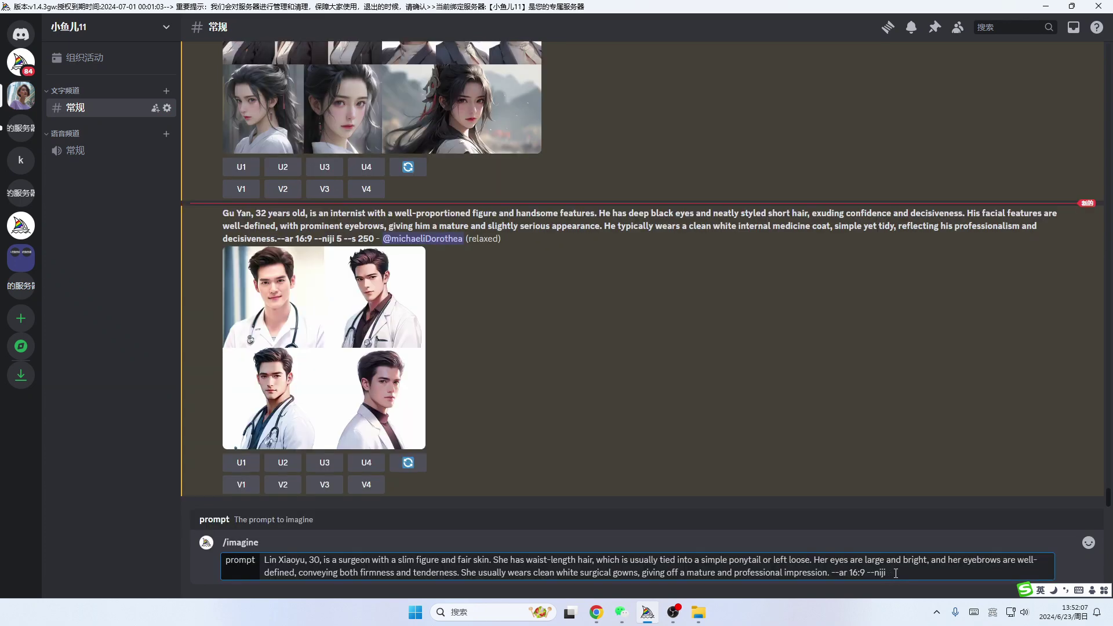
key(Return)
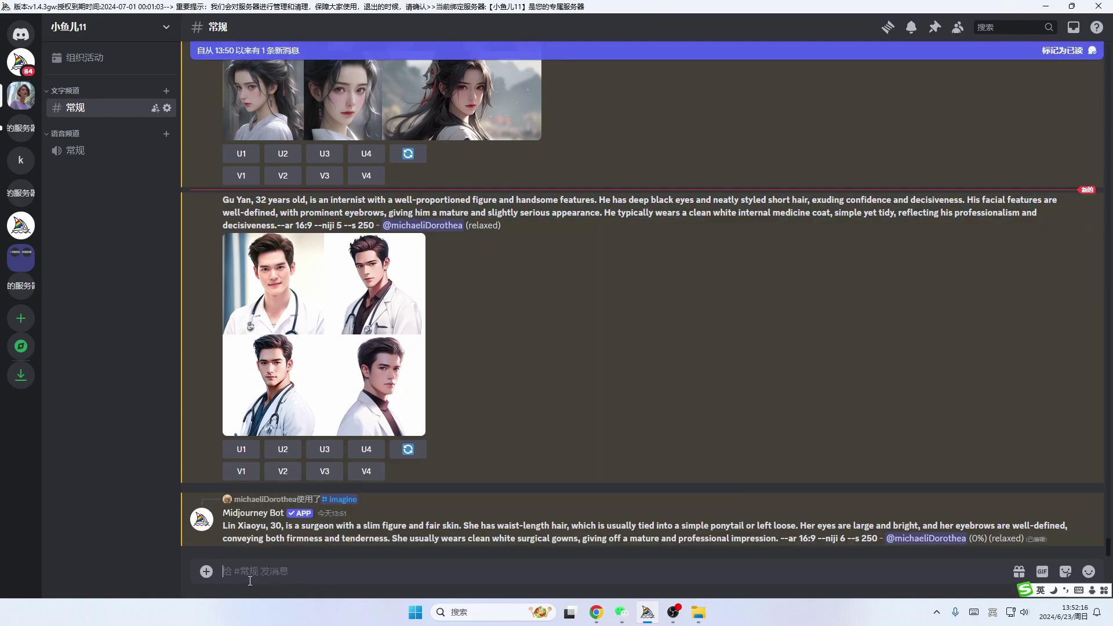
Submit another /imagine prompt with the internist's English description and --ar 16:9
text(/)
click(278, 344)
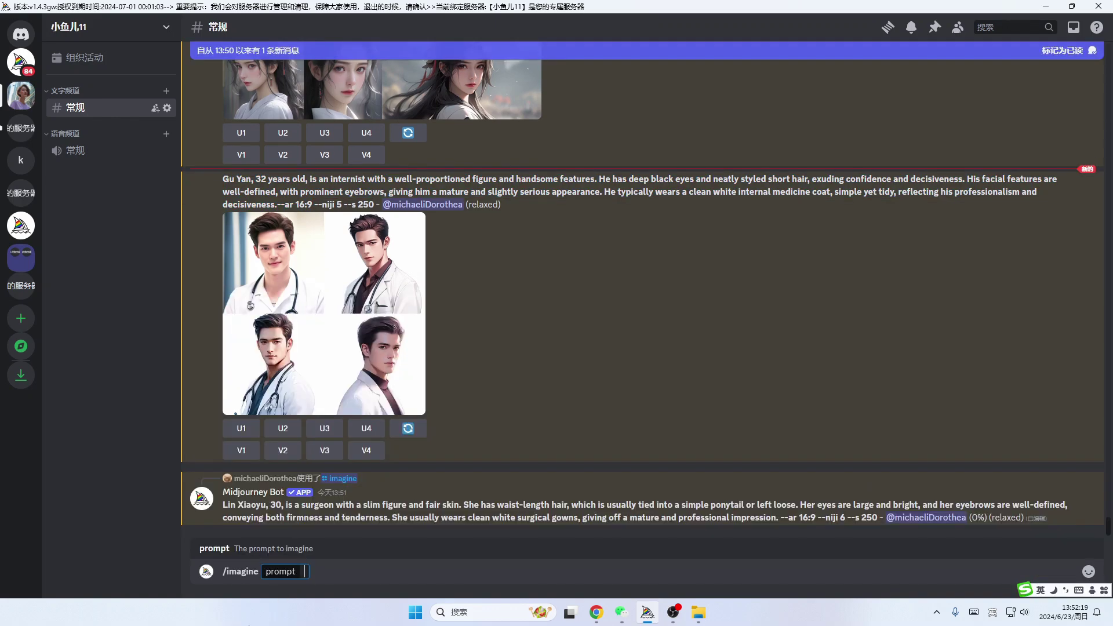
key(ctrl+v)
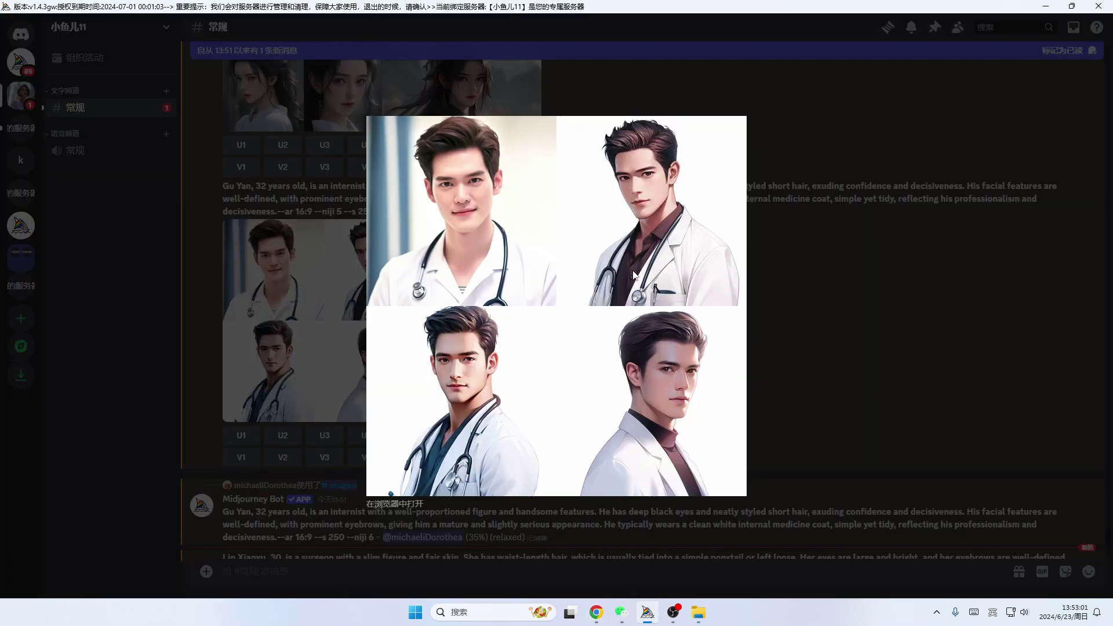
Examine the Niji 5 internist grid enlarged and compare it with the new Niji 6 surgeon and internist grids
click(387, 504)
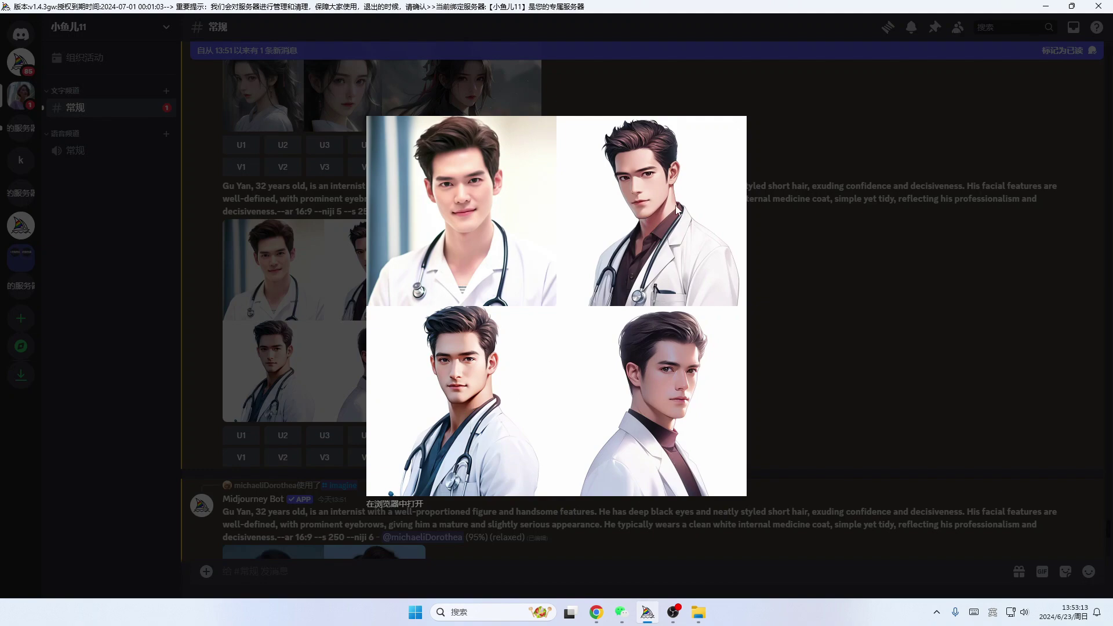
click(861, 372)
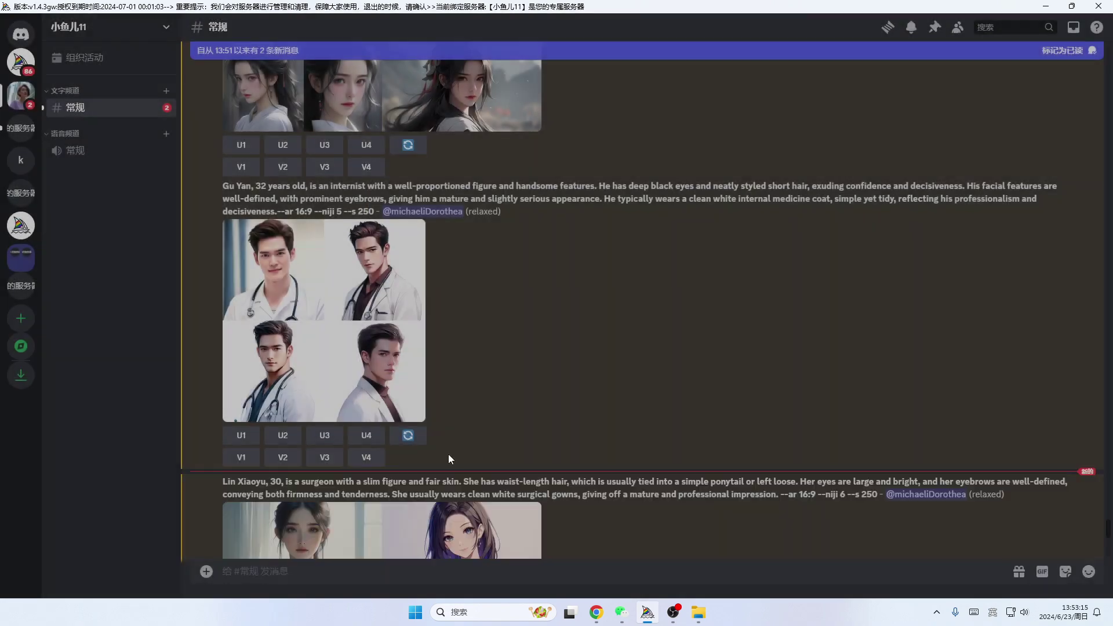
scroll(465, 351, down, 3)
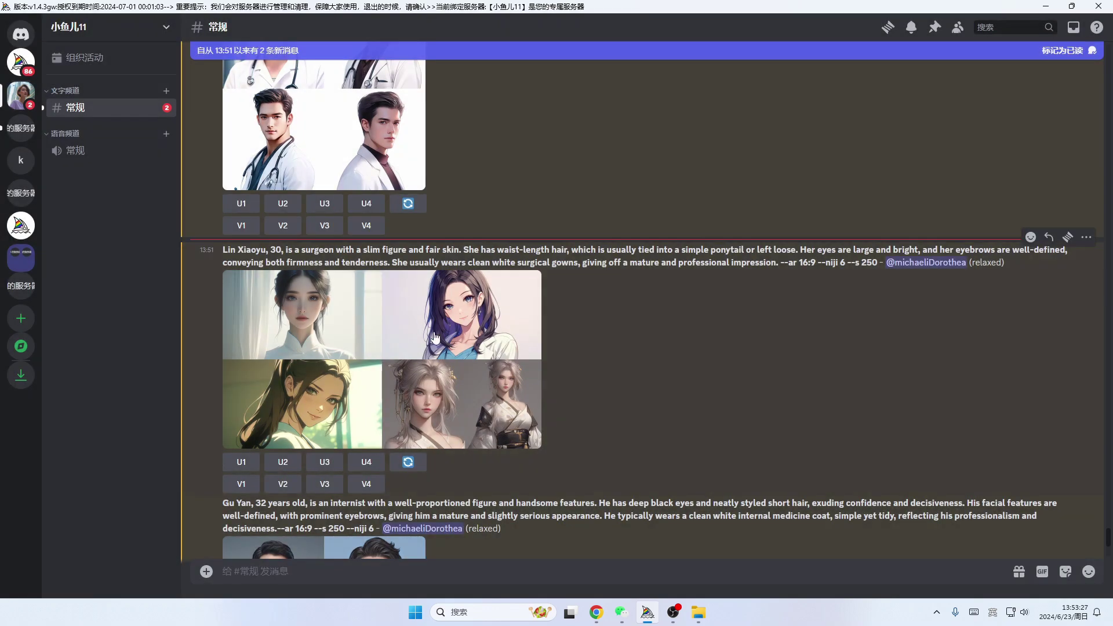
scroll(464, 364, down, 4)
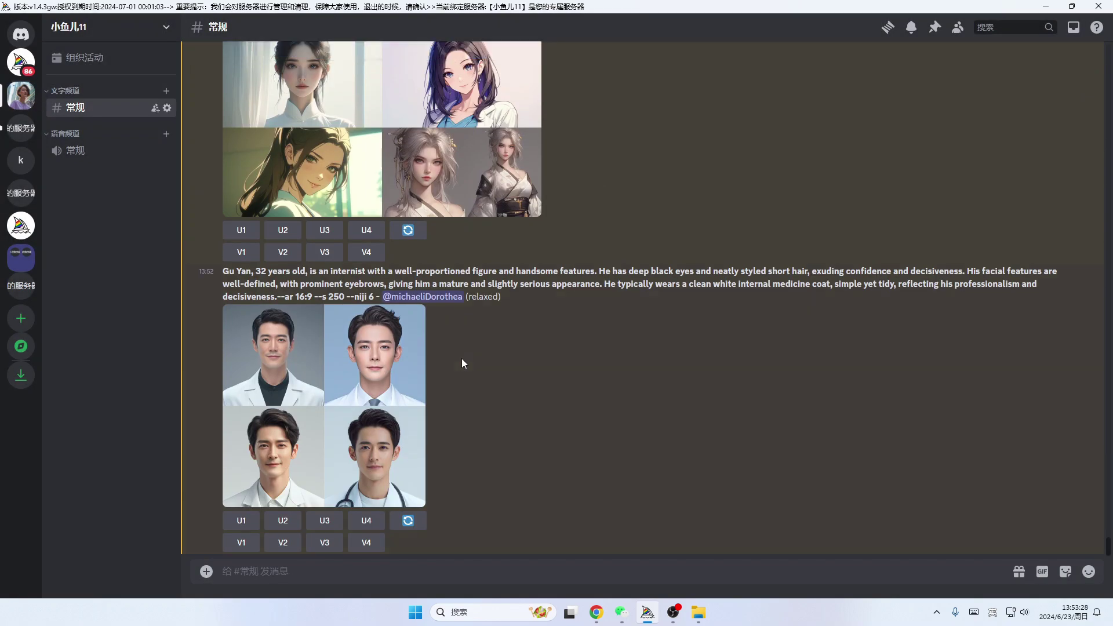
Copy the internist's --ar 16:9 --s 250 --niji 6 prompt, resubmit it with /imagine, and upscale the second image of the Niji 6 surgeon grid
click(341, 421)
click(223, 278)
drag(222, 271, 374, 298)
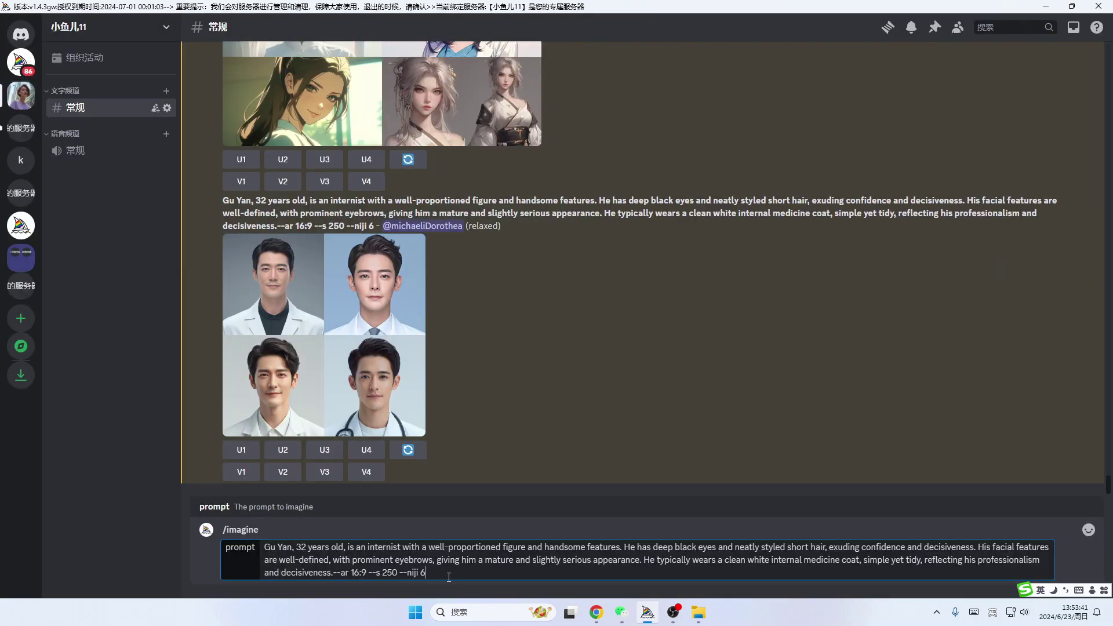
key(Return)
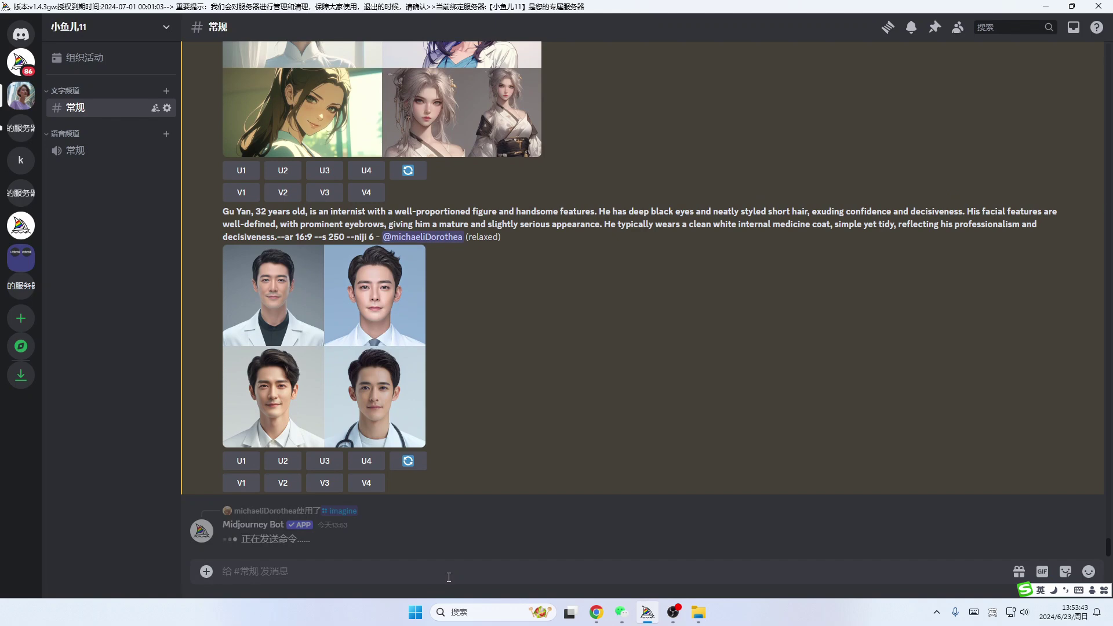
scroll(335, 336, up, 4)
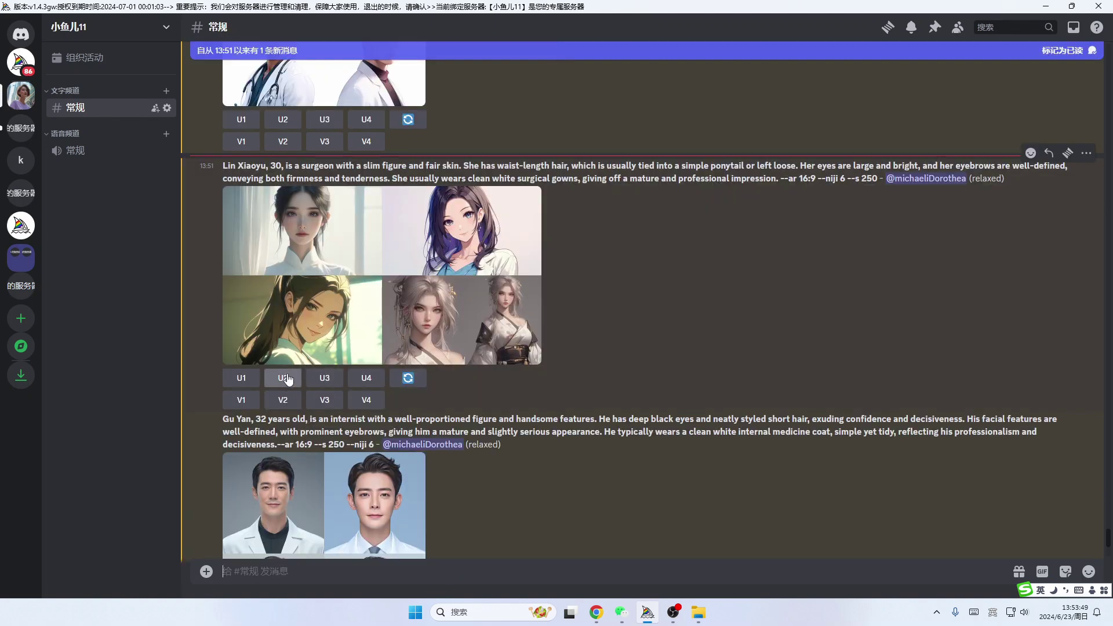
click(282, 378)
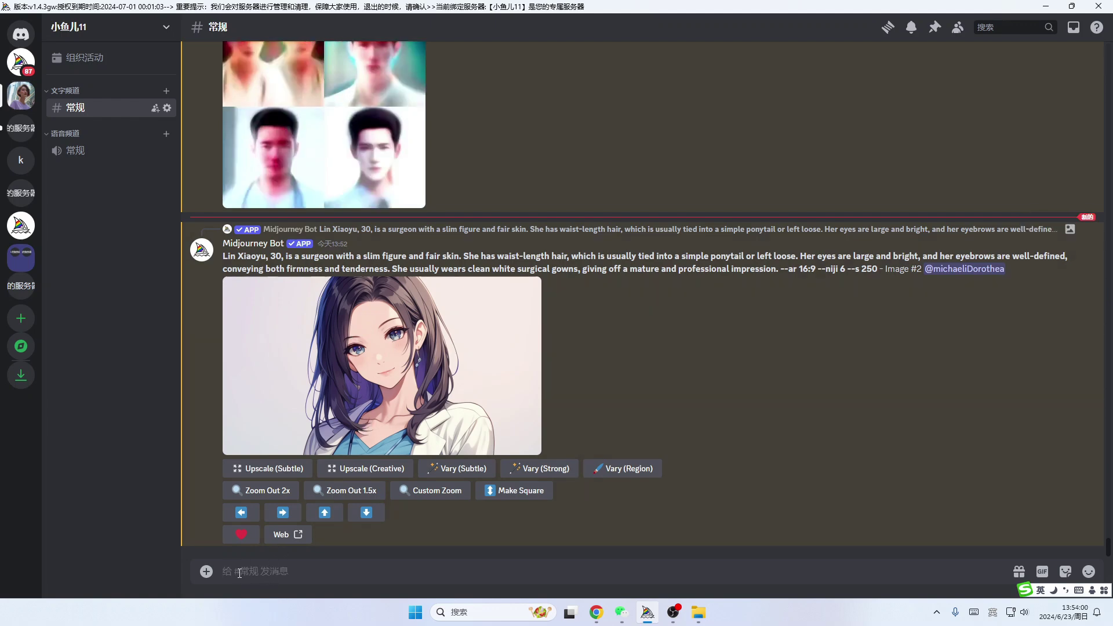
Run the Midjourney Bot's /settings command and switch Remix mode off and on again
text(/)
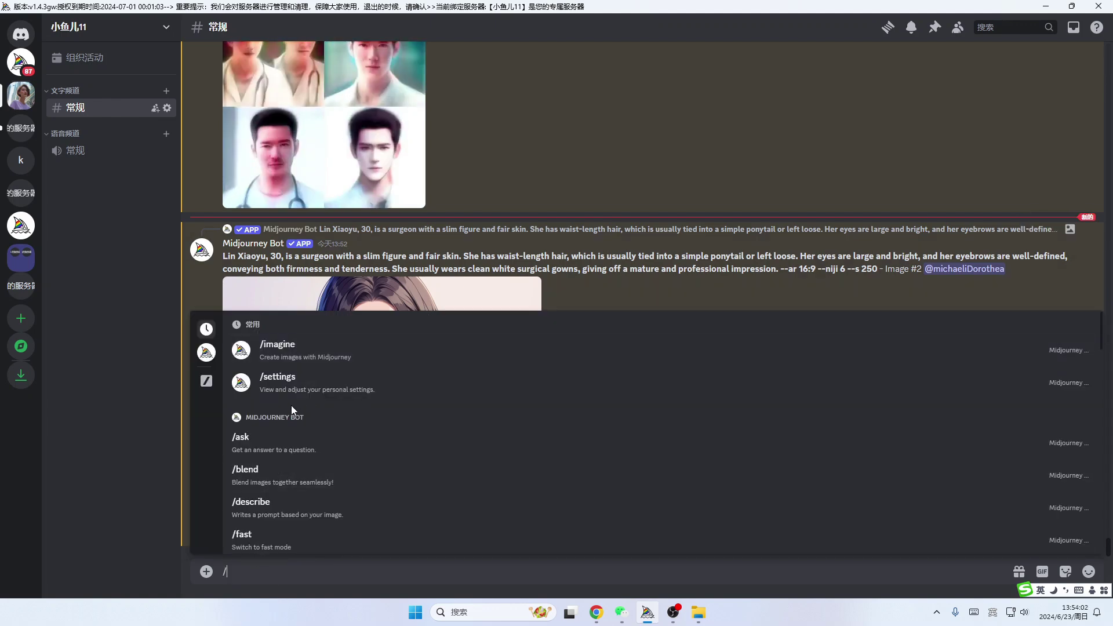
click(277, 387)
key(Return)
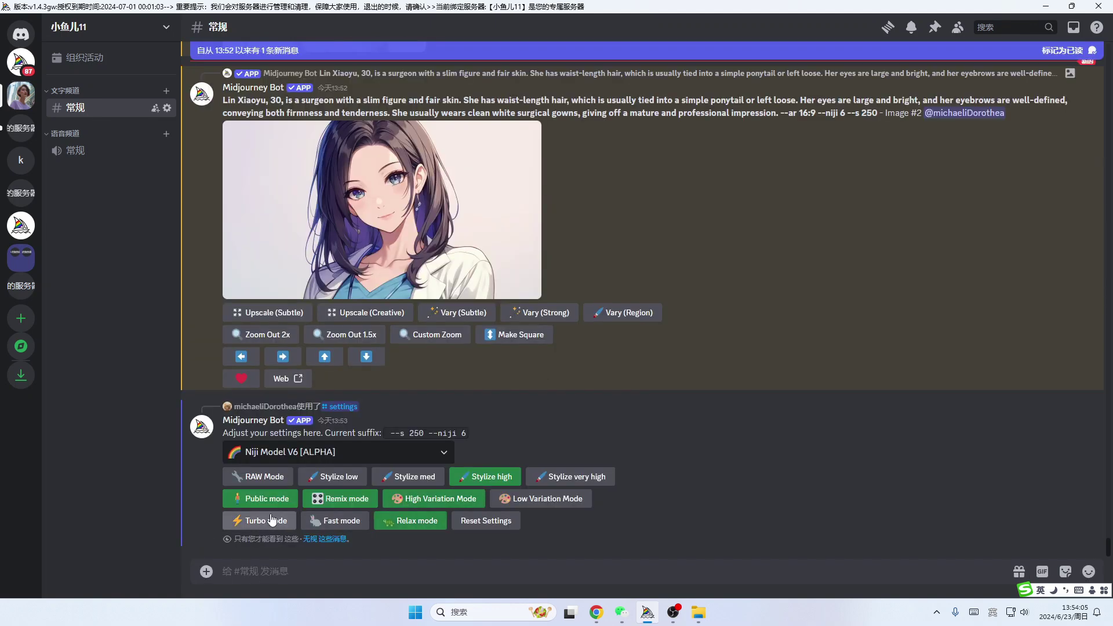
click(336, 502)
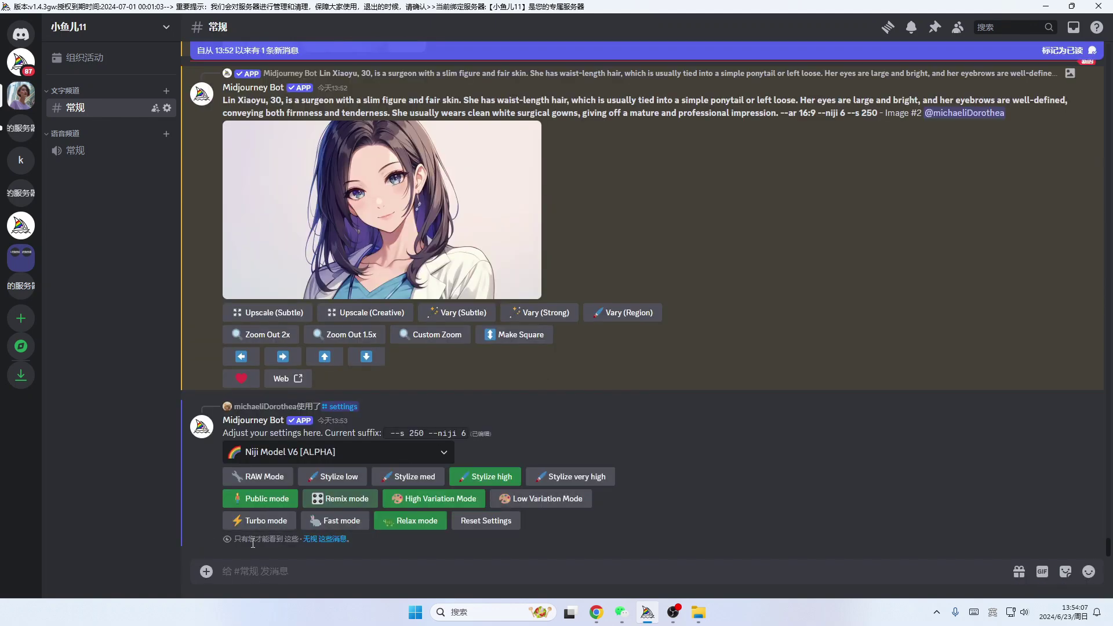
click(338, 502)
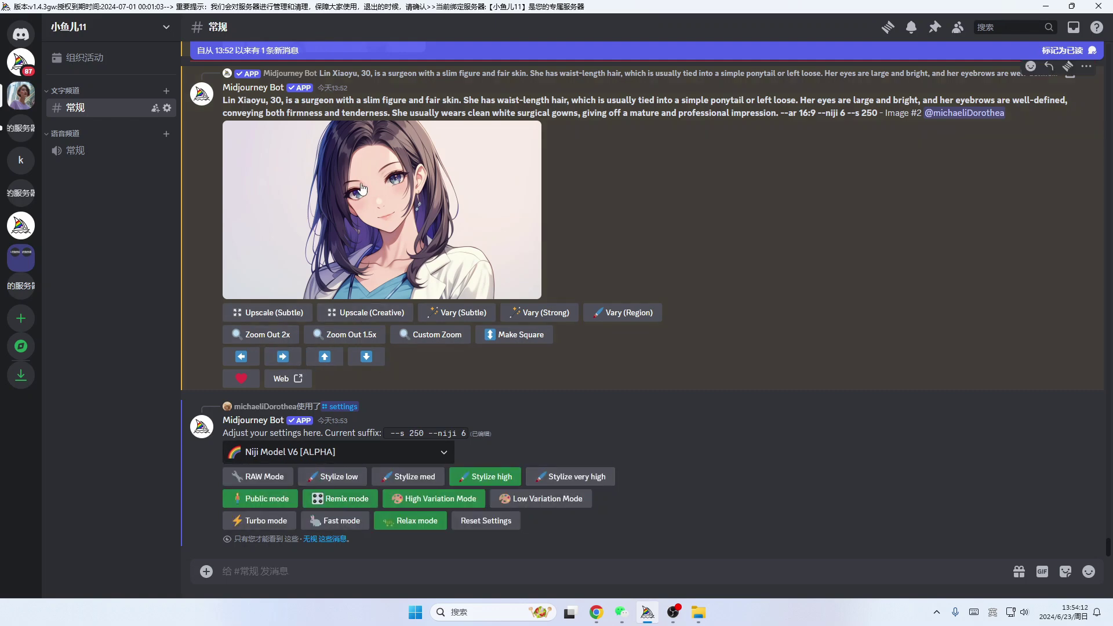
Apply Zoom Out 2x to the upscaled surgeon portrait and check the newly generated internist grid enlarged
click(265, 335)
click(333, 444)
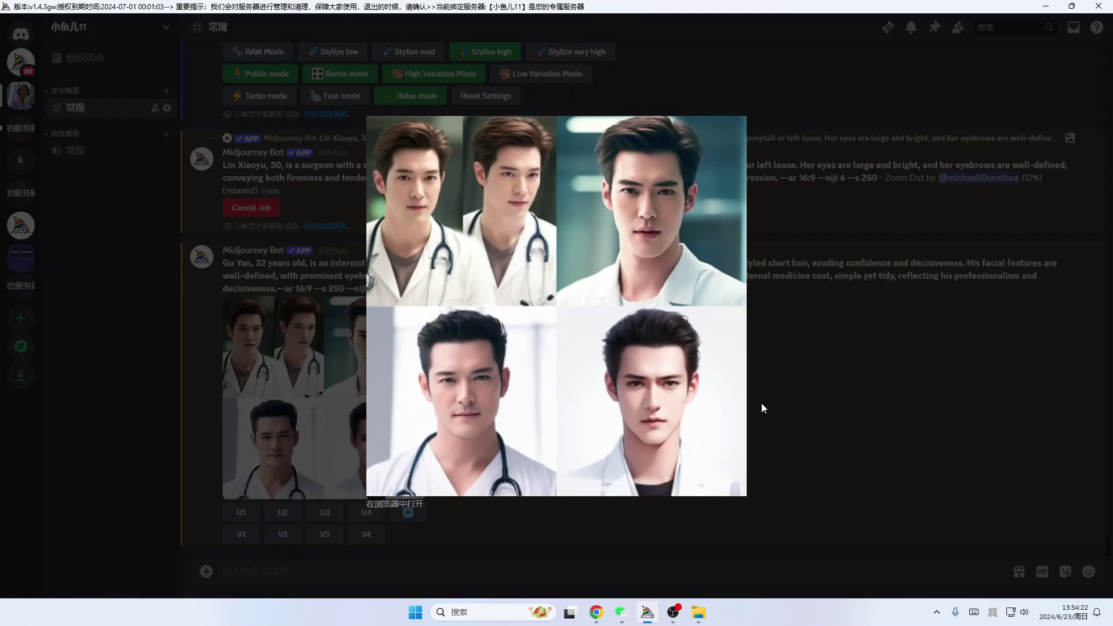
click(814, 398)
Go back to the earlier Niji 5 internist grid, view it enlarged, and upscale its second image
scroll(355, 240, up, 20)
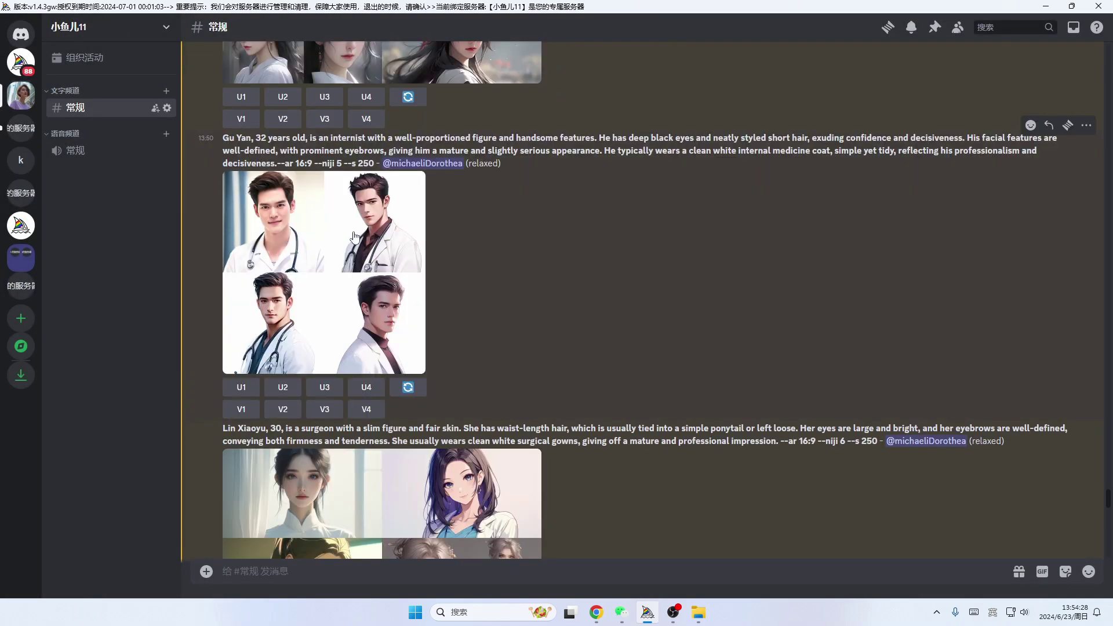
click(388, 263)
click(857, 270)
click(283, 388)
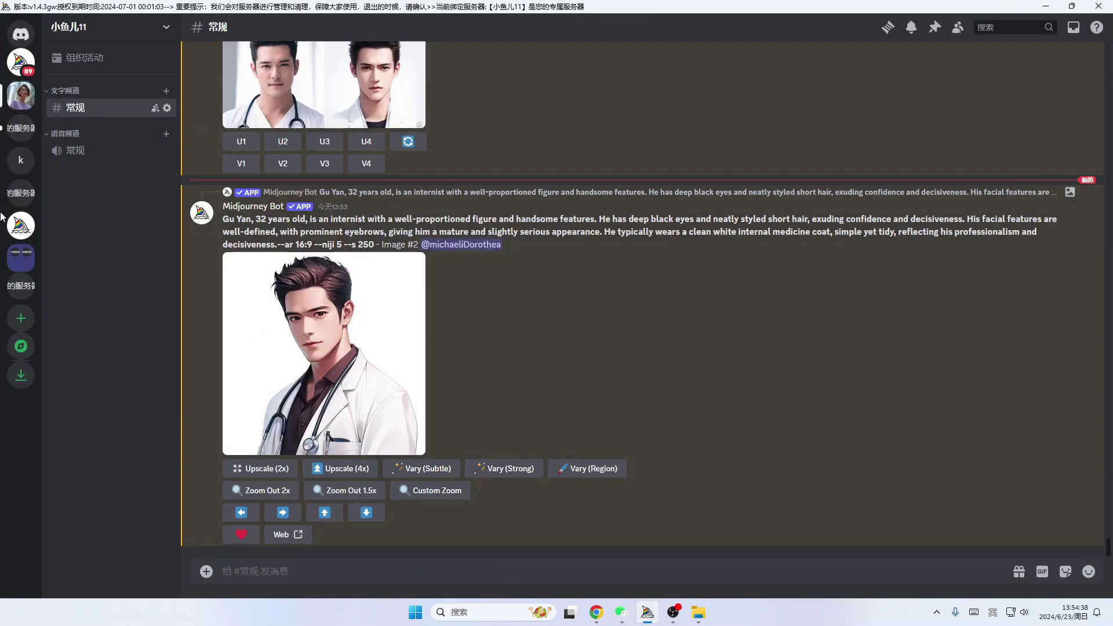
Generate Vary (Subtle) variations of the upscaled internist portrait, submitting the remix prompt without edits
click(419, 468)
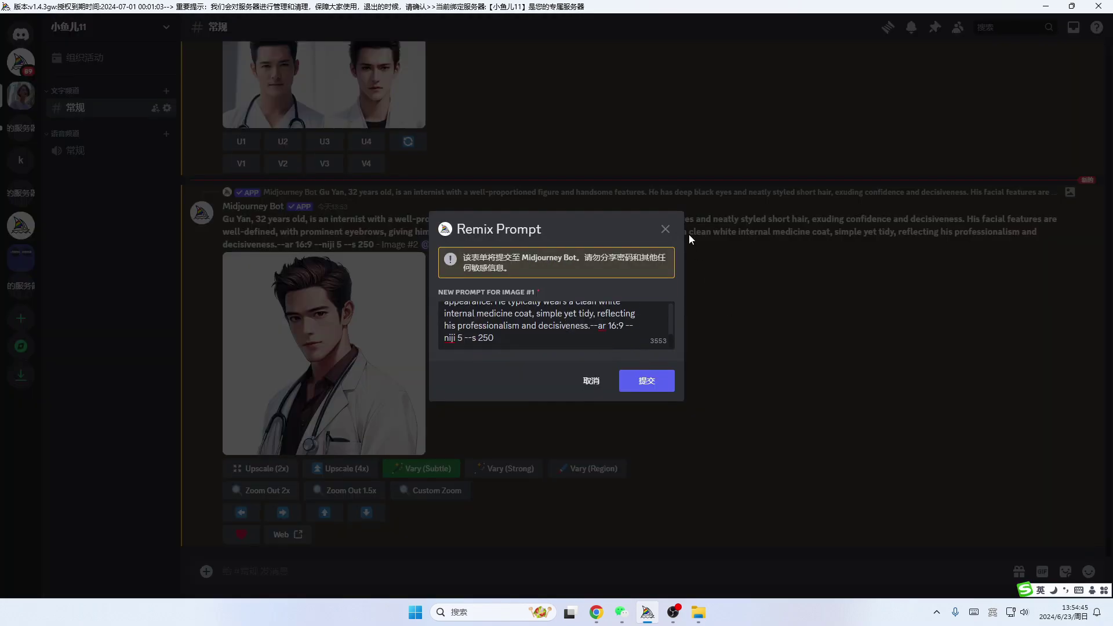
click(665, 229)
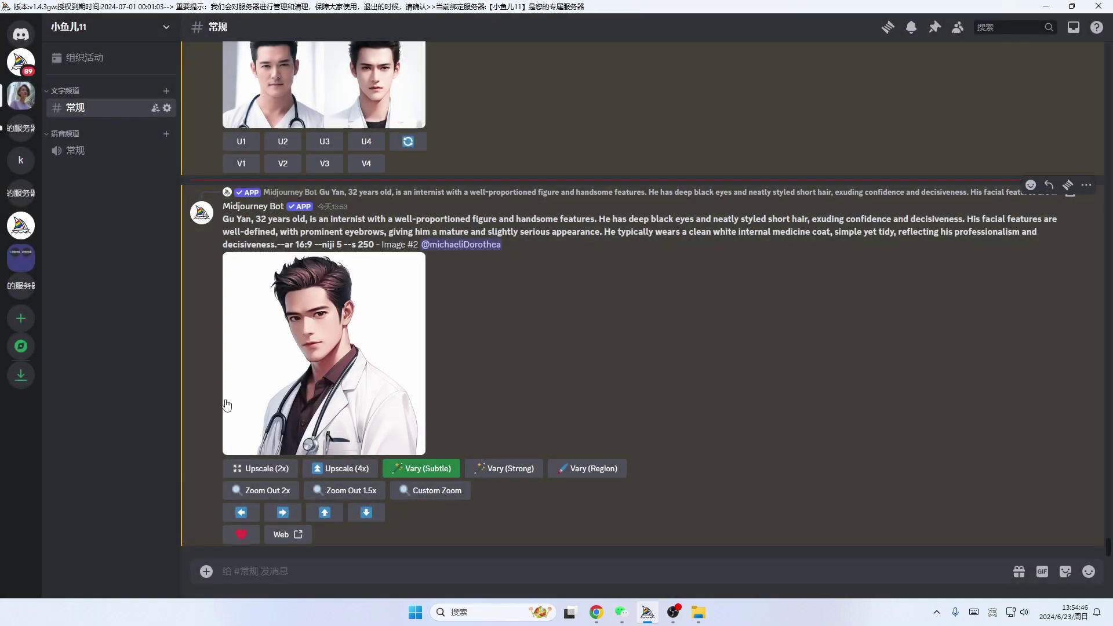
click(420, 468)
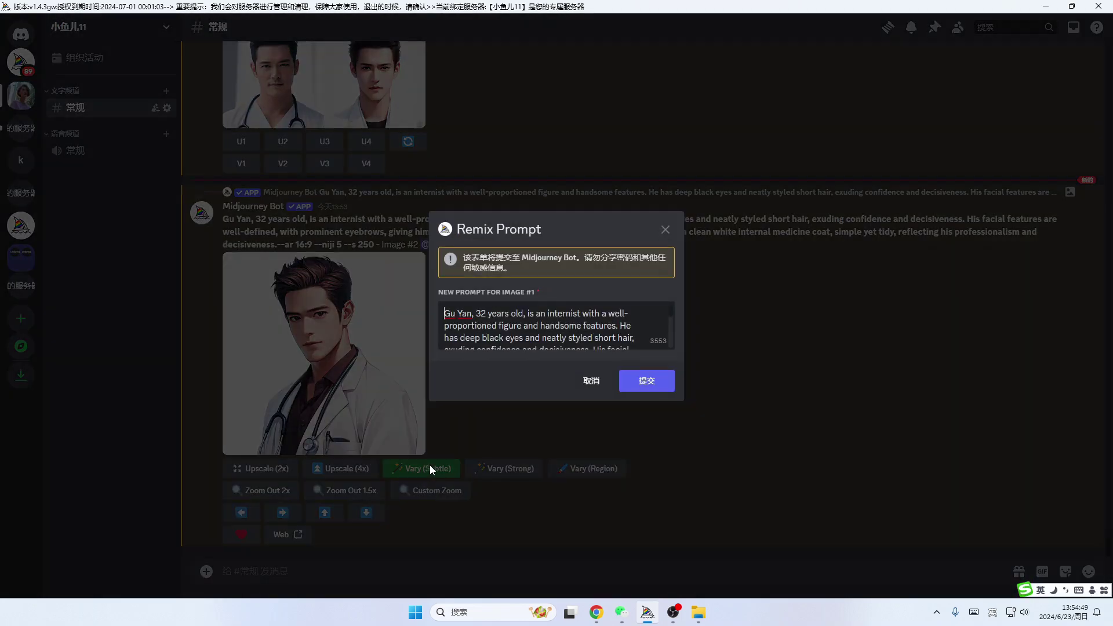
scroll(523, 345, down, 3)
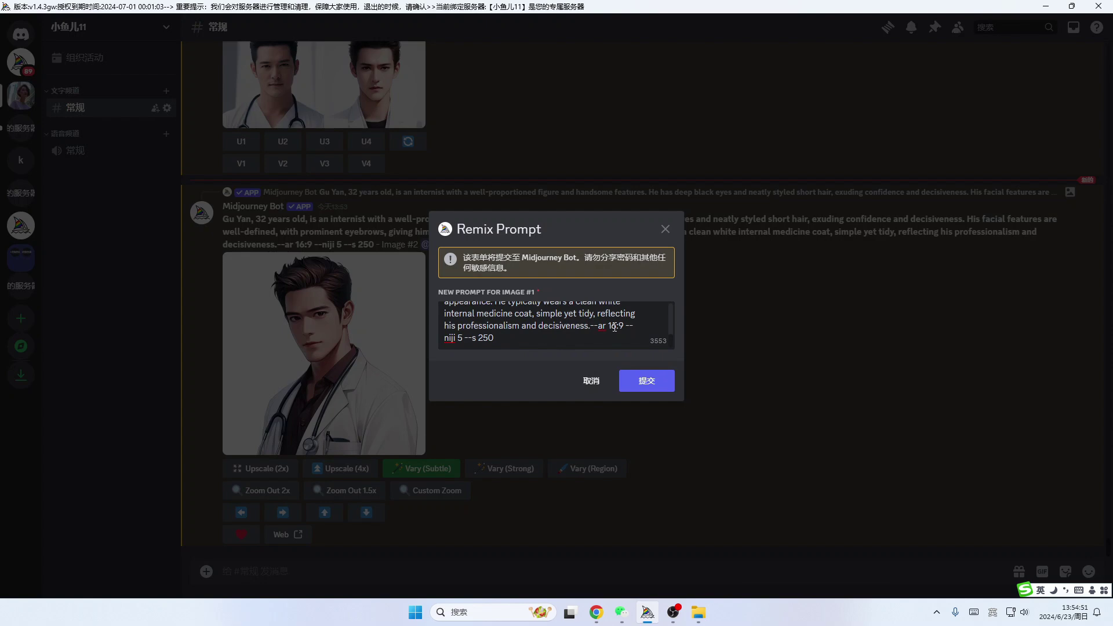
click(647, 381)
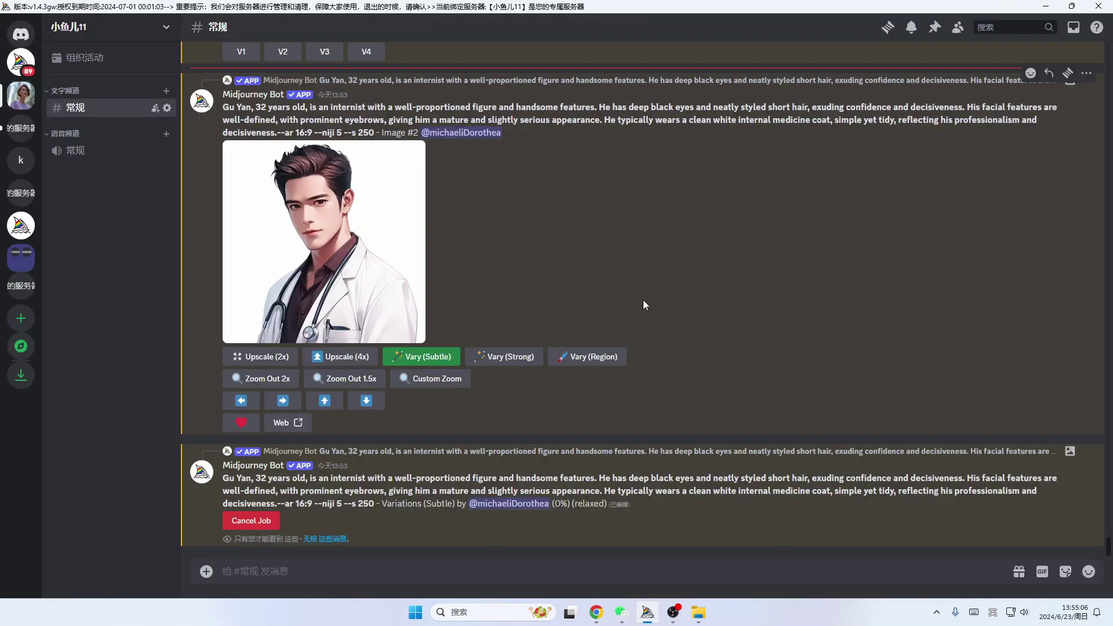
Switch to PromeAI's AI Image Generator in Chrome and enter the internist's English description as the prompt without the --ar, --s and --niji parameters
mouse_move(600, 612)
click(572, 554)
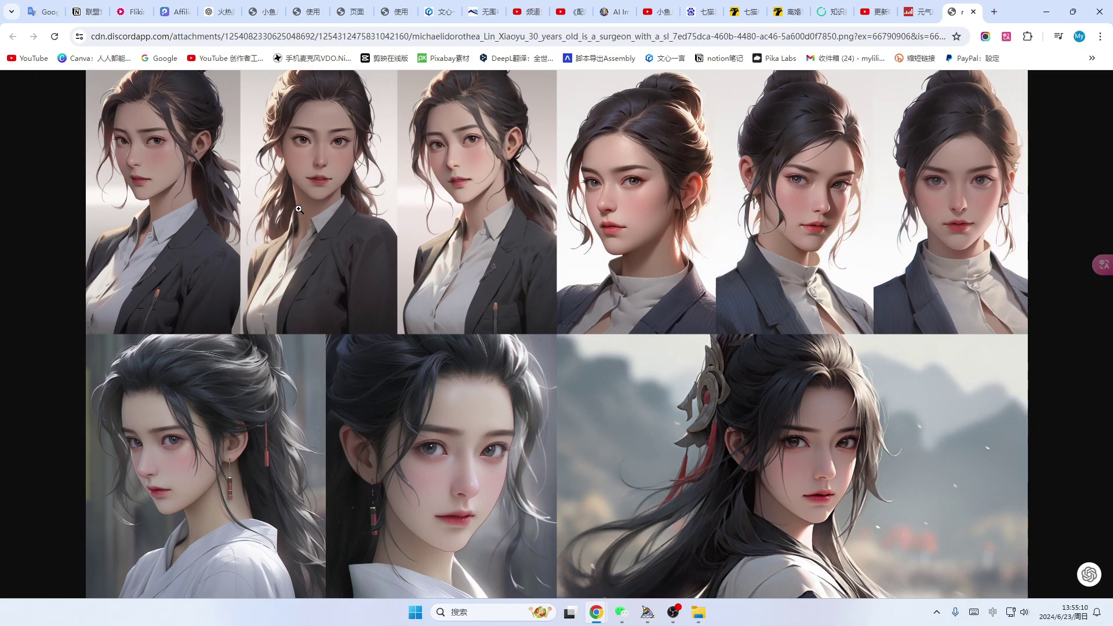
click(174, 11)
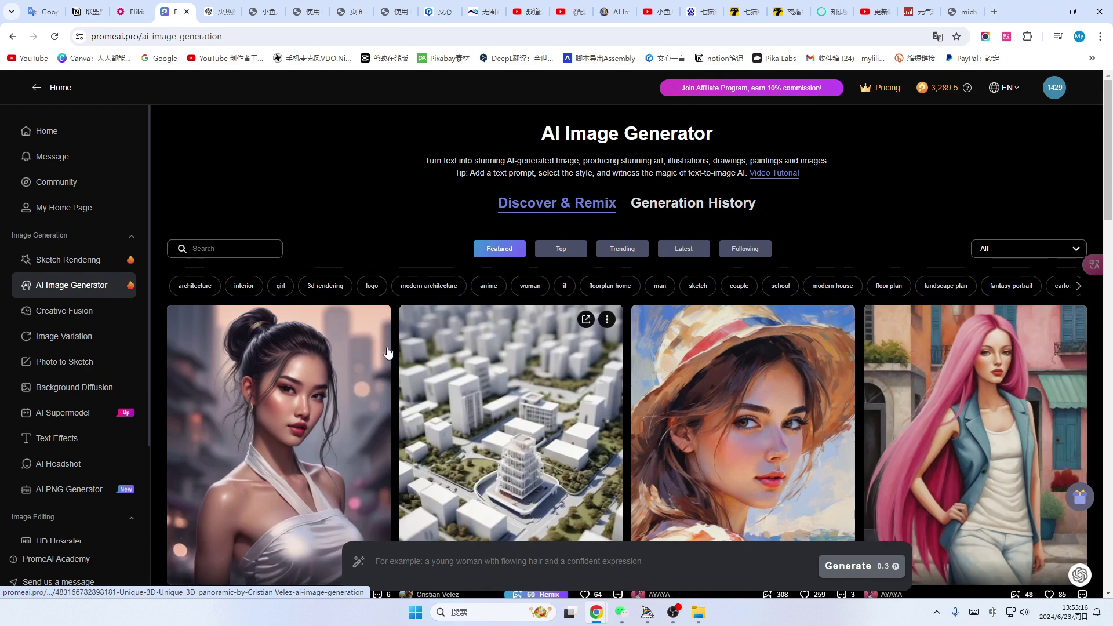
mouse_move(398, 558)
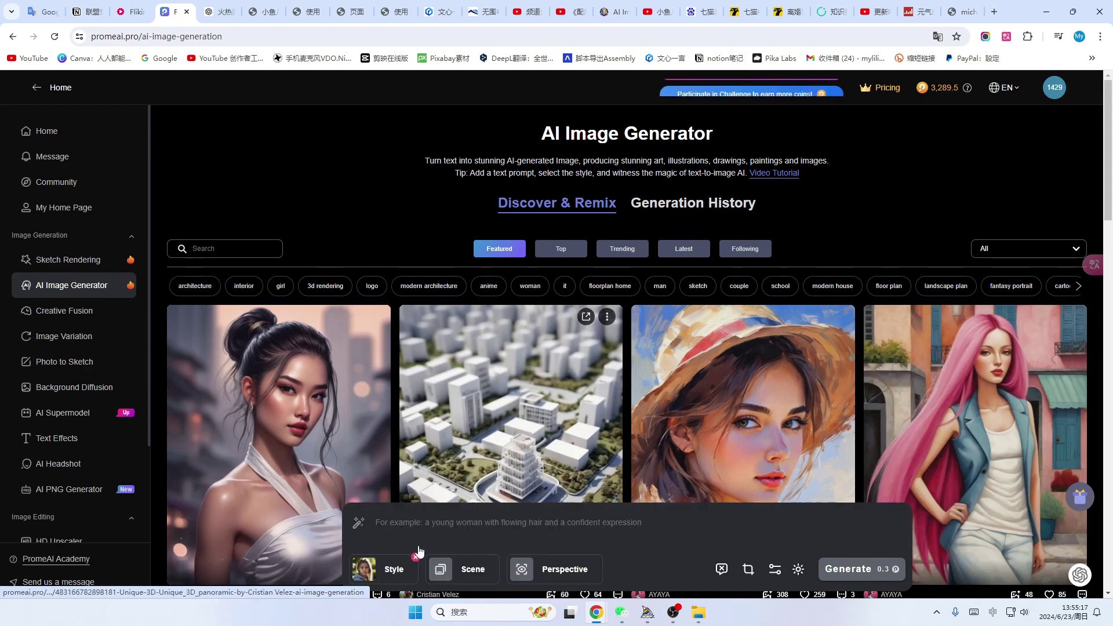
click(386, 529)
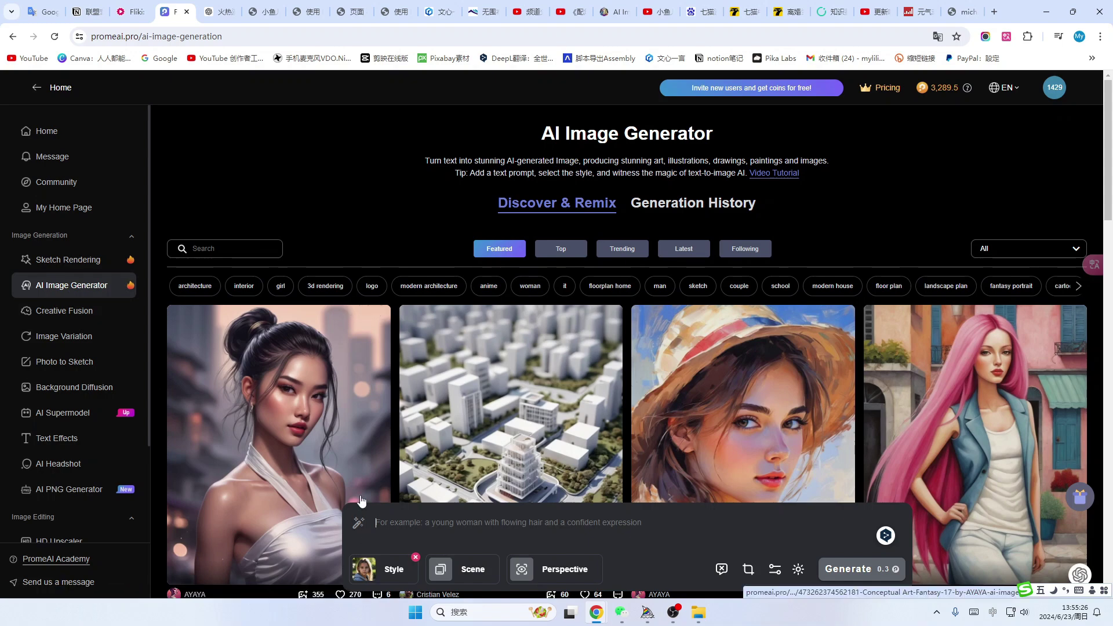
text(Gu Yan, 32 years old, is an internist with a well-proportioned figure and handsome features. He has deep black eyes and neatly styled short hair, exuding confidence and decisiveness. His facial features are well-defined, with prominent eyebrows, giving him a mature and slightly serious appearance. He typically wears a clean white internal medicine coat, simple yet tidy, reflecting his professionalism and decisiveness.–ar 16:9 –s 250 –niji 6)
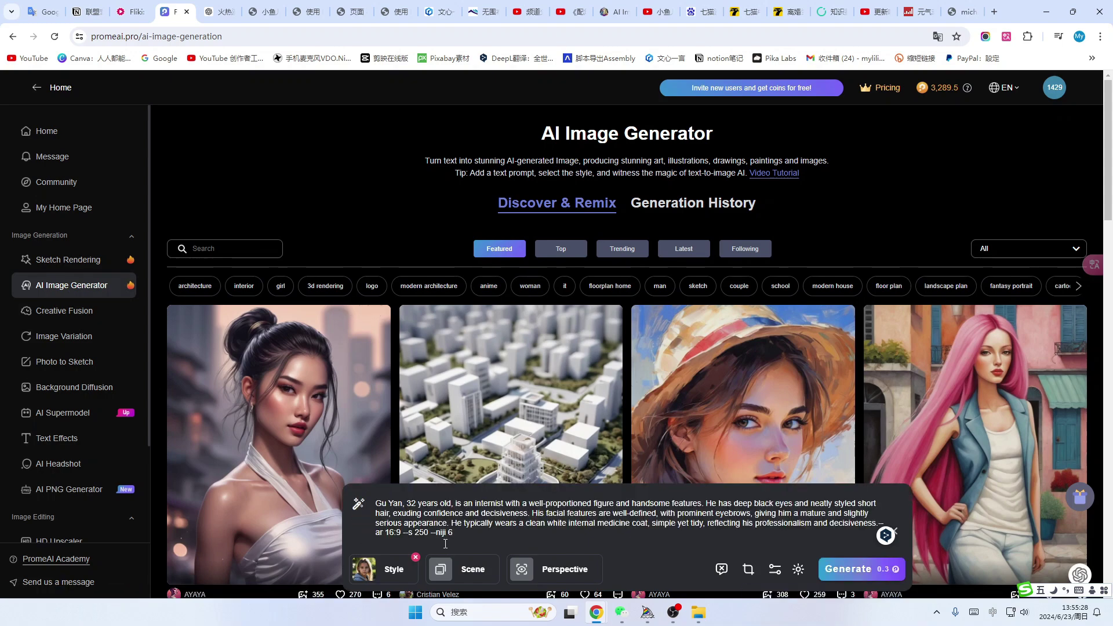
drag(428, 541, 378, 534)
key(BackSpace)
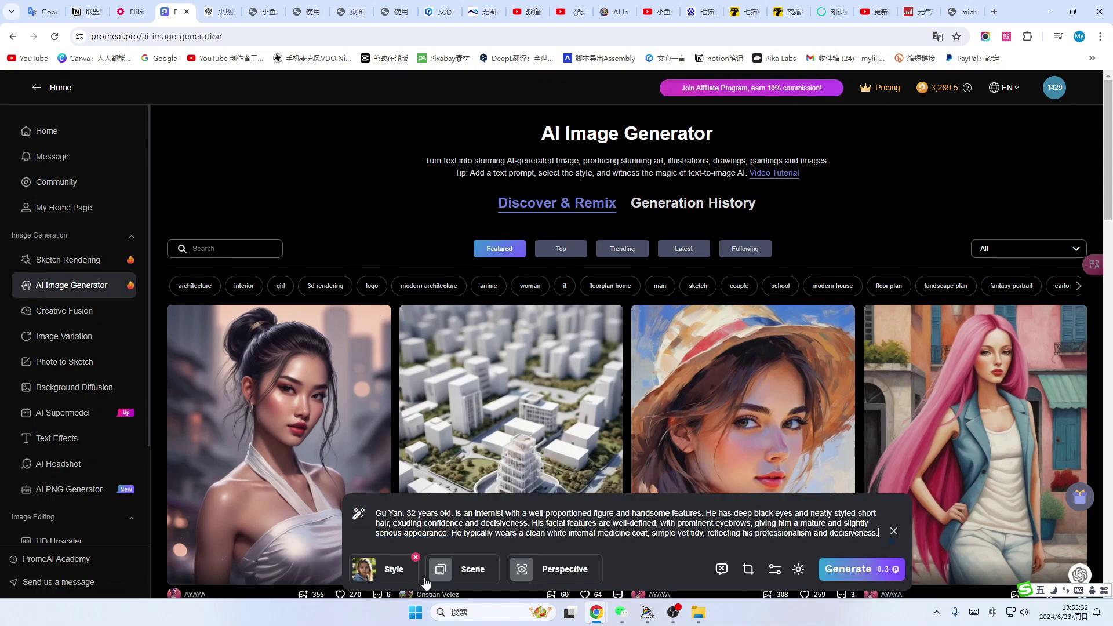
Open the style choices and switch PromeAI's interface language to Chinese
click(376, 572)
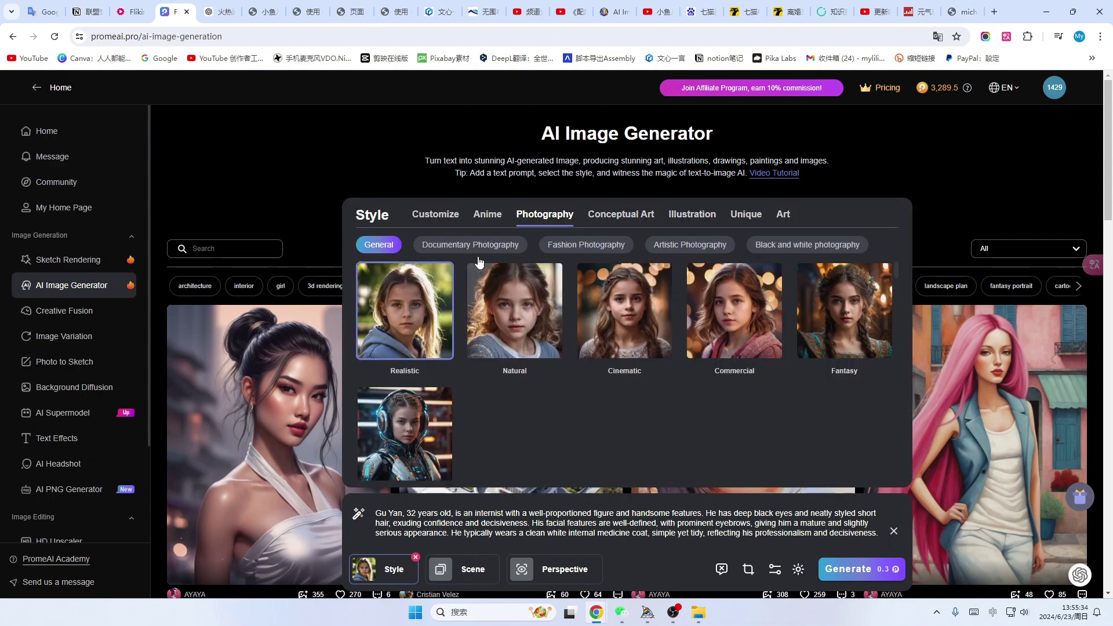
mouse_move(1020, 101)
click(1013, 152)
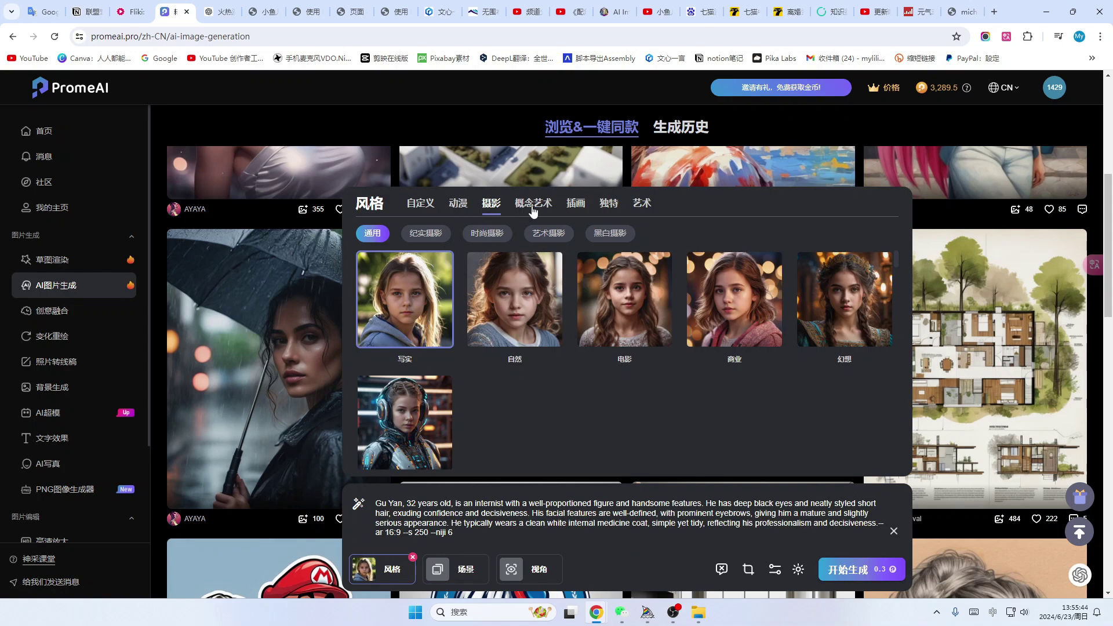
Choose an anime (动漫) style and the 16:9 aspect ratio for the internist prompt, and generate the images
click(459, 208)
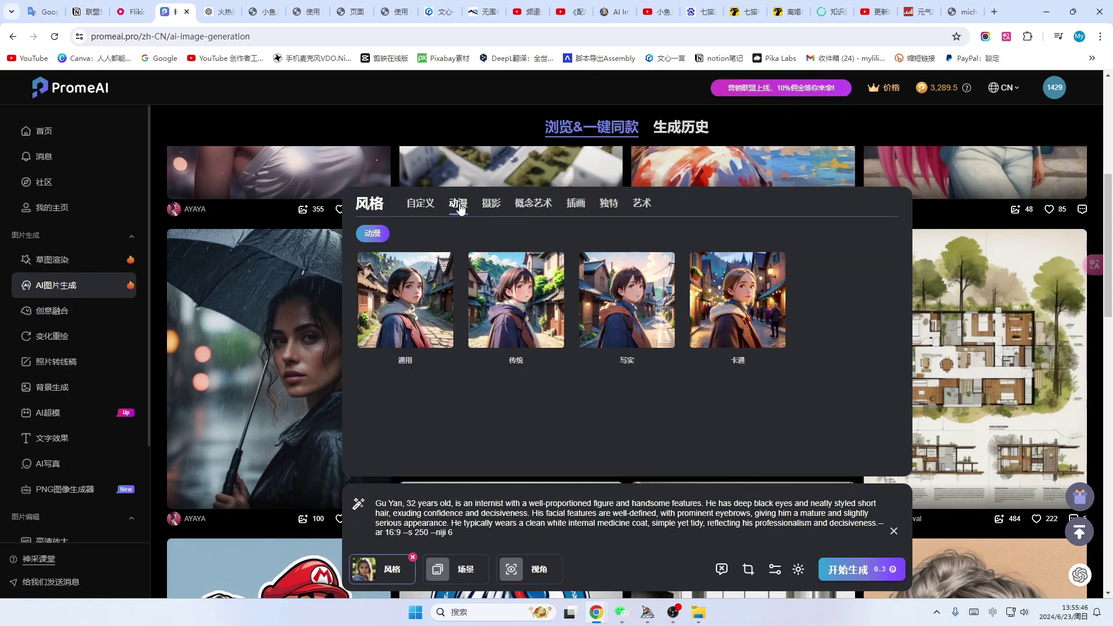
click(749, 569)
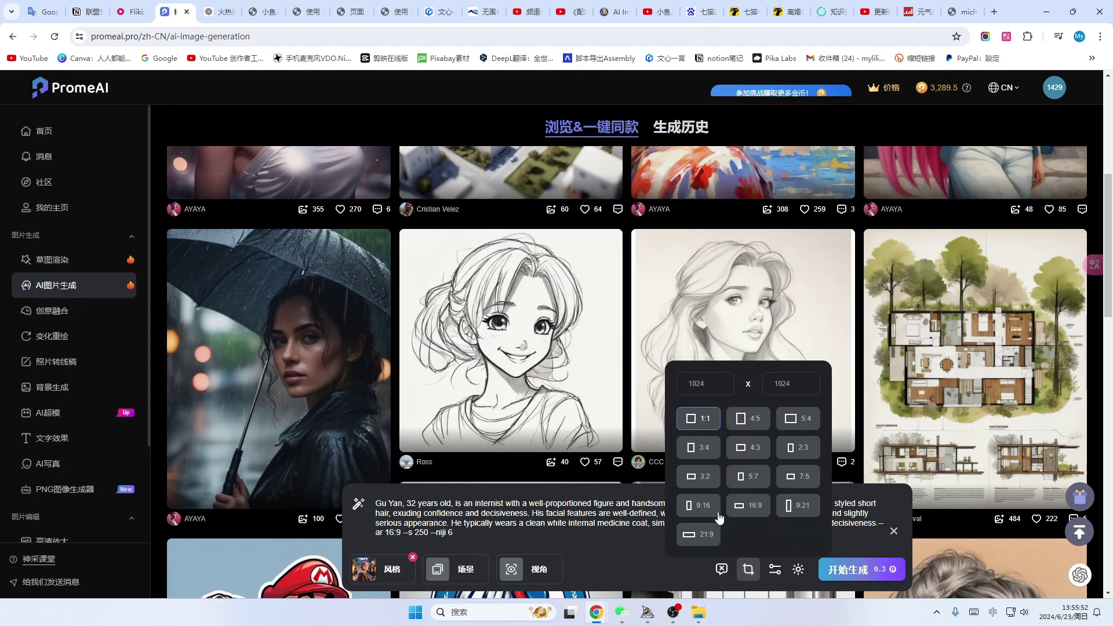
click(753, 506)
click(853, 569)
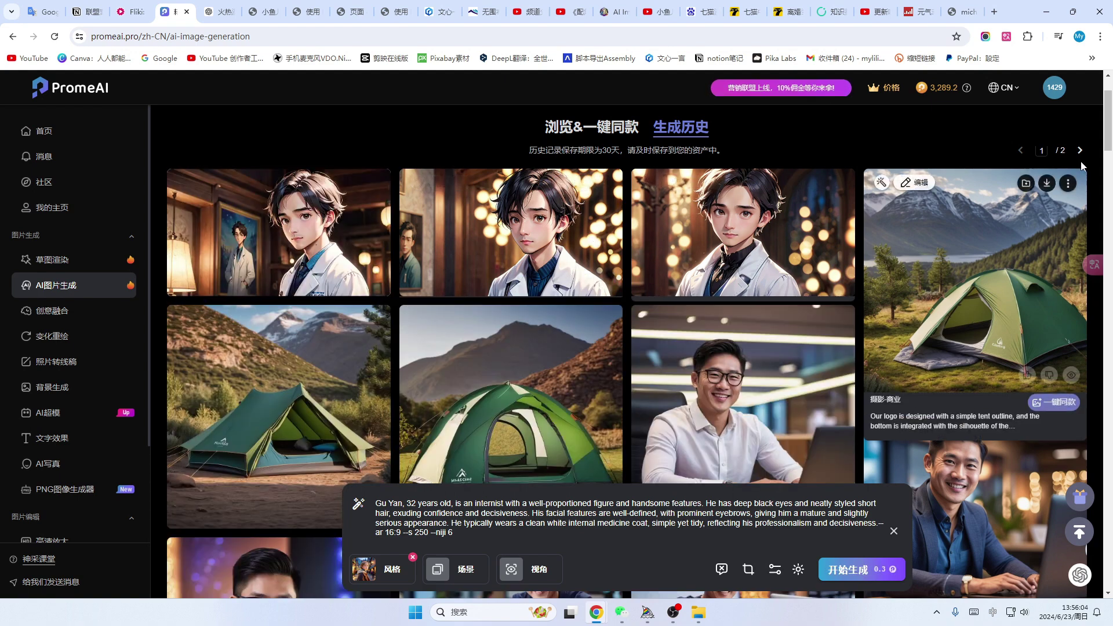
Look for another image generator among the bookmarks and open tabs, and look over the Leonardo.Ai home page
click(1093, 59)
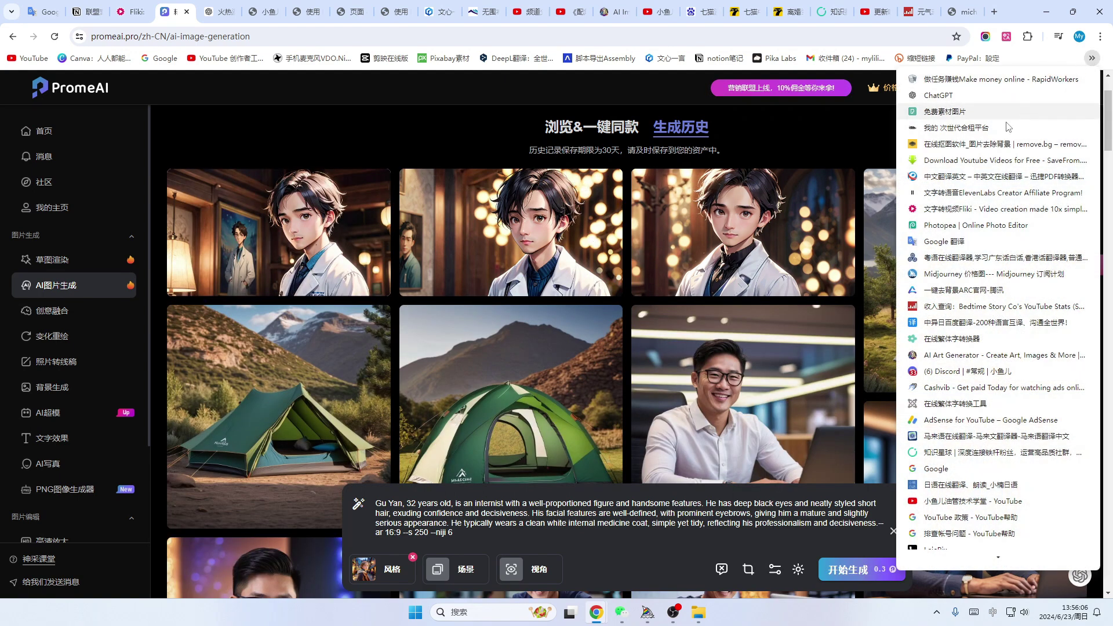
click(615, 11)
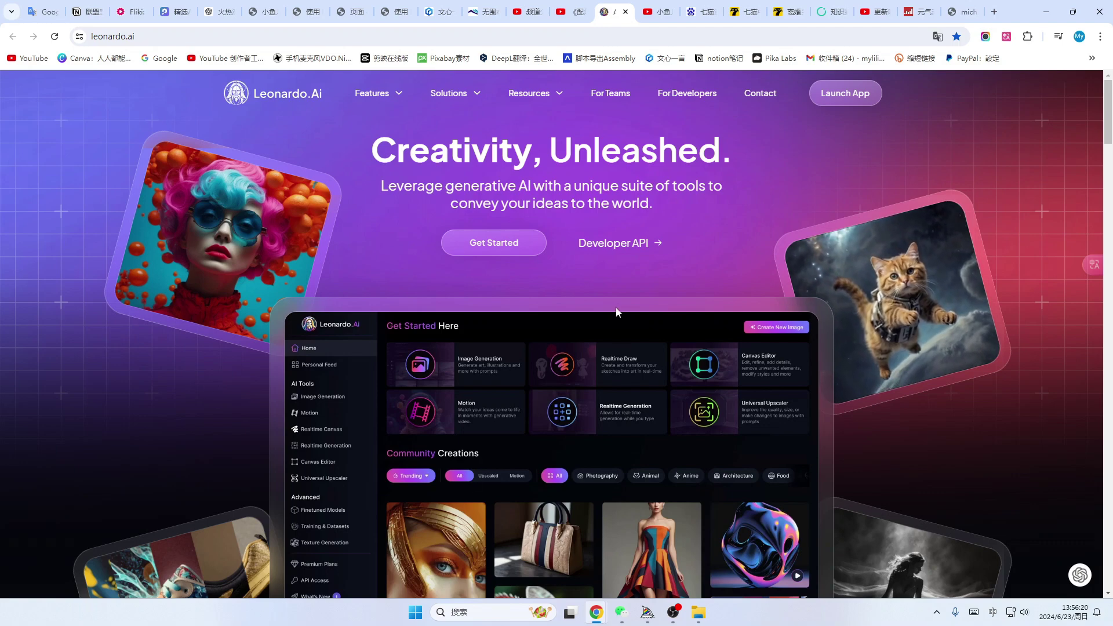
scroll(614, 307, down, 3)
scroll(612, 306, up, 3)
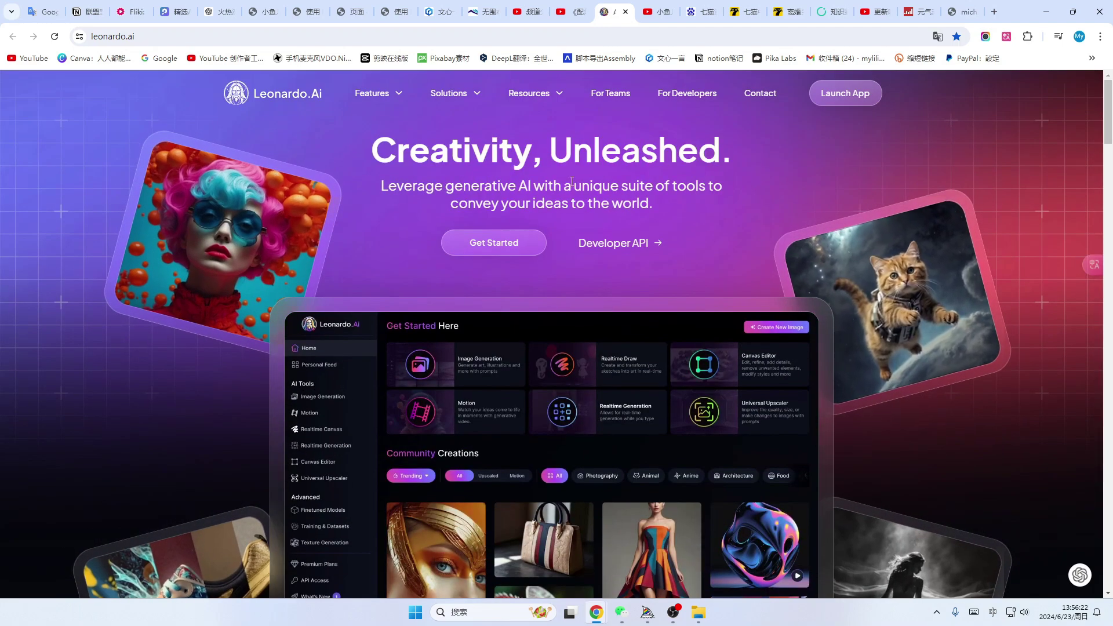
Switch to the Midjourney Discord window, view the internist's subtle variations, and zoom out the upscaled second image 2x
key(alt+Tab)
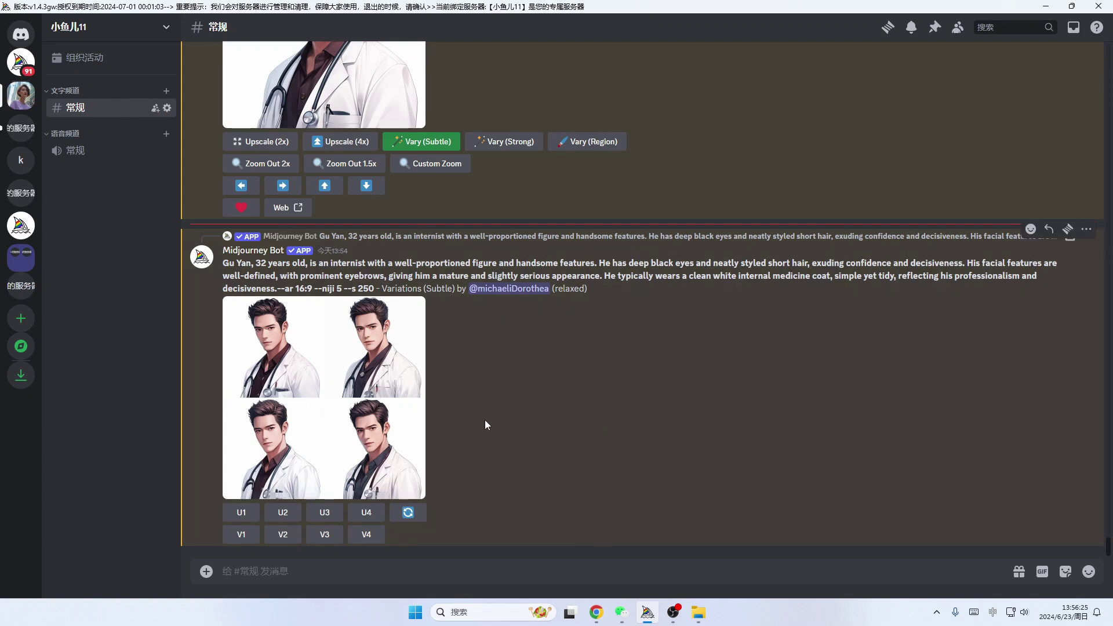
click(360, 417)
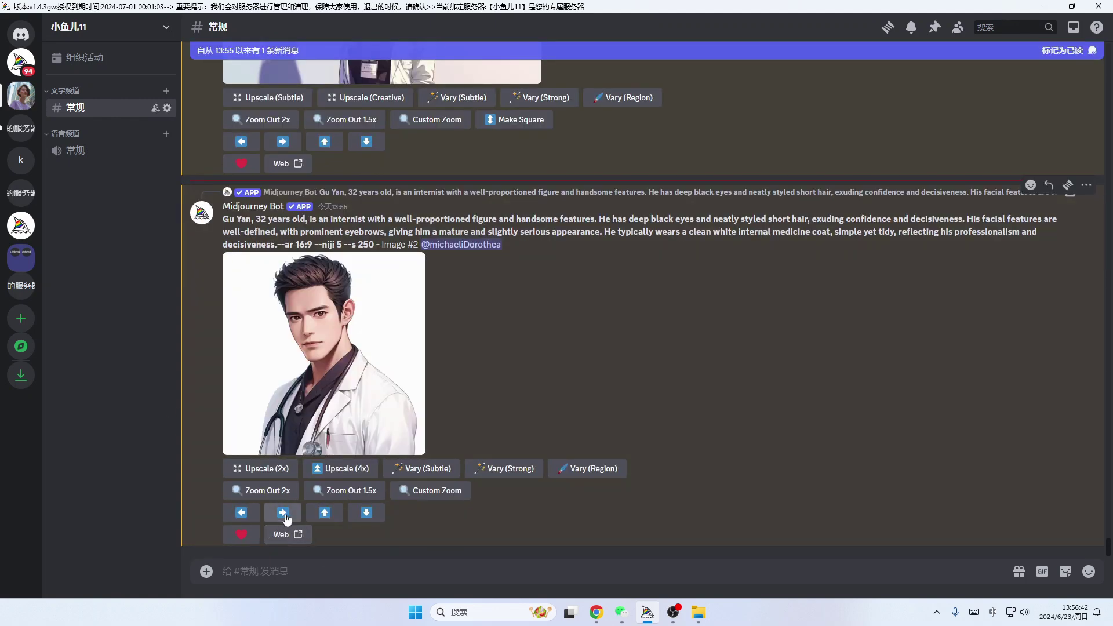
click(255, 490)
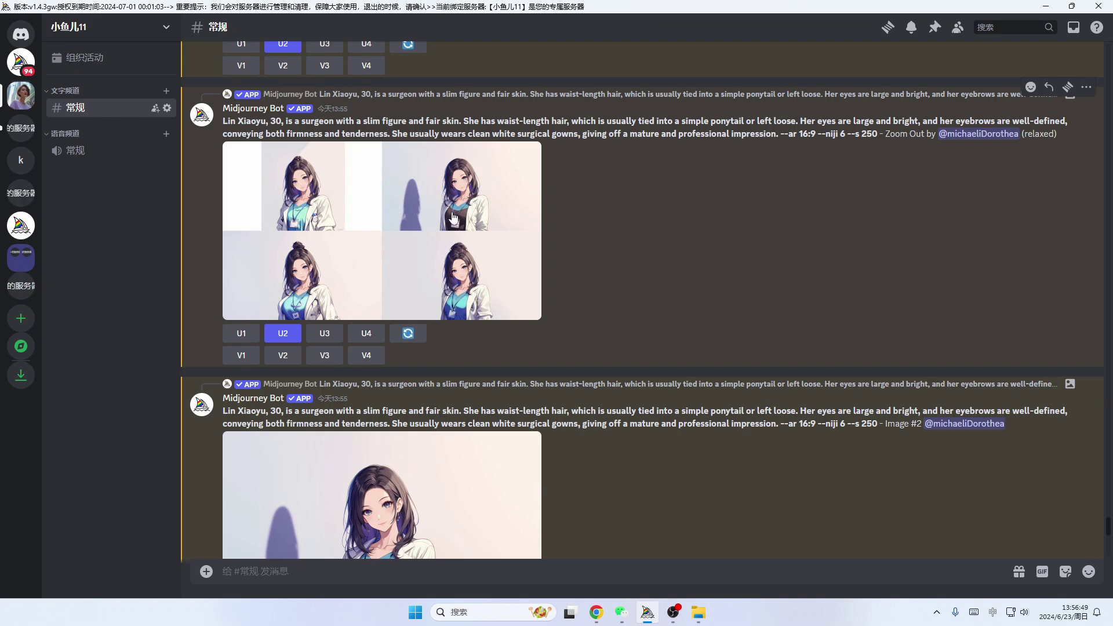
View the surgeon's zoomed-out Niji 6 grid, upscale its first image, and view the upscaled portrait enlarged
click(422, 218)
click(240, 333)
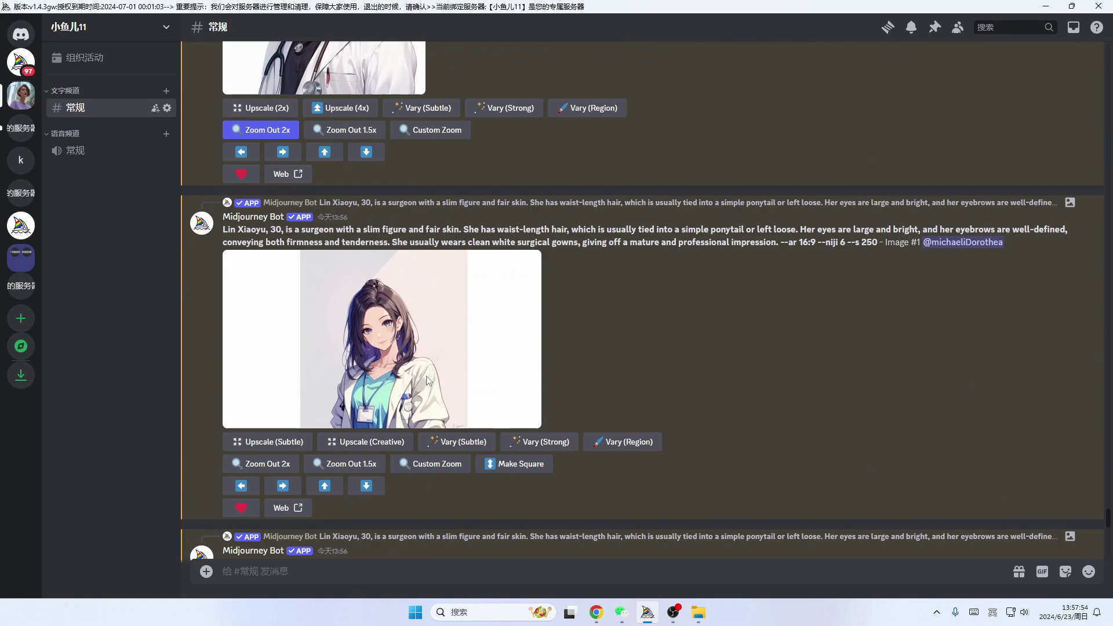
scroll(427, 380, up, 2)
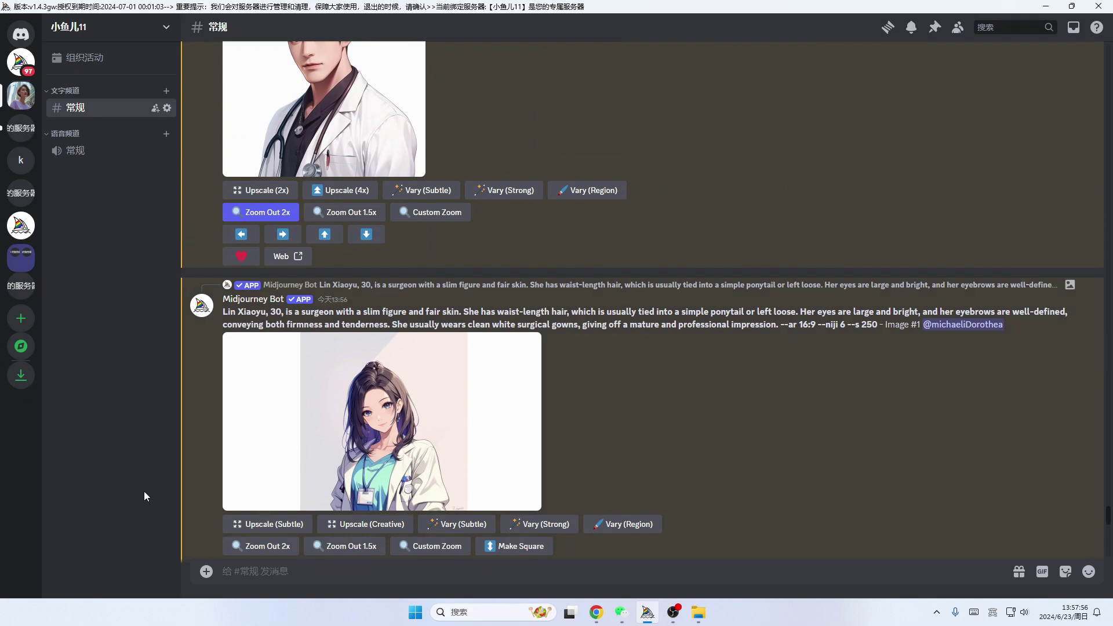
click(348, 423)
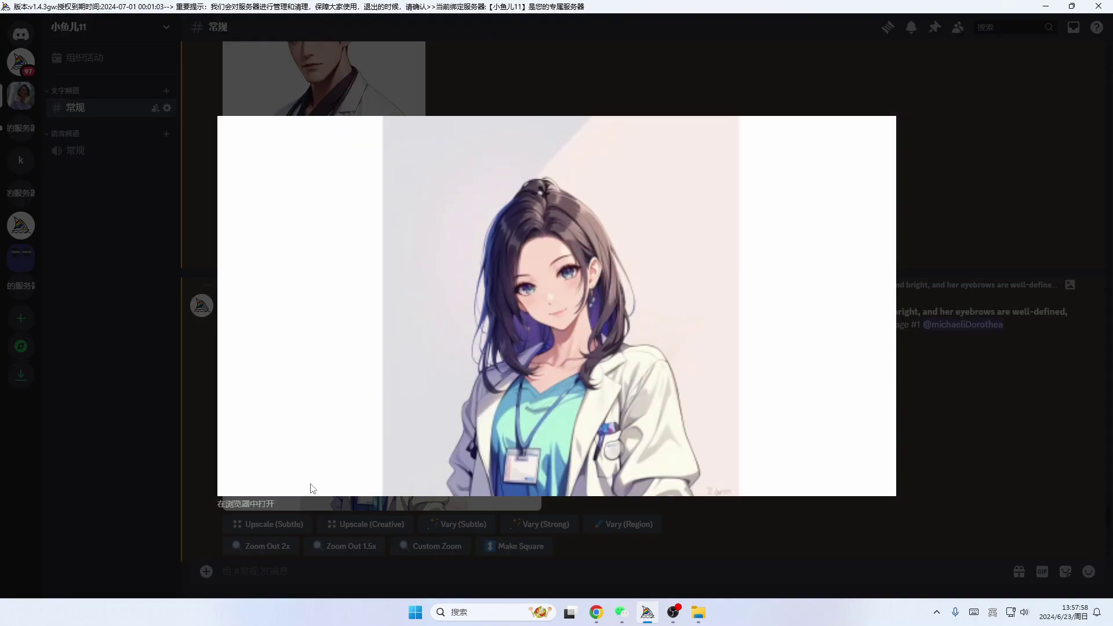
click(247, 505)
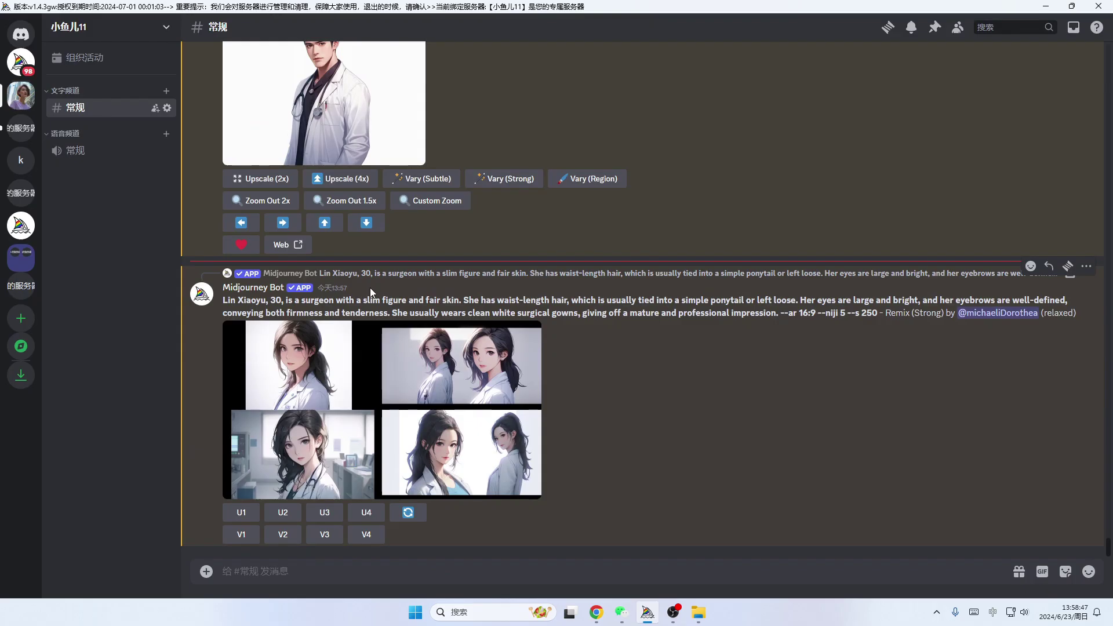
Start a new /imagine command in the channel and look back through the generated internist and surgeon images
scroll(370, 288, down, 10)
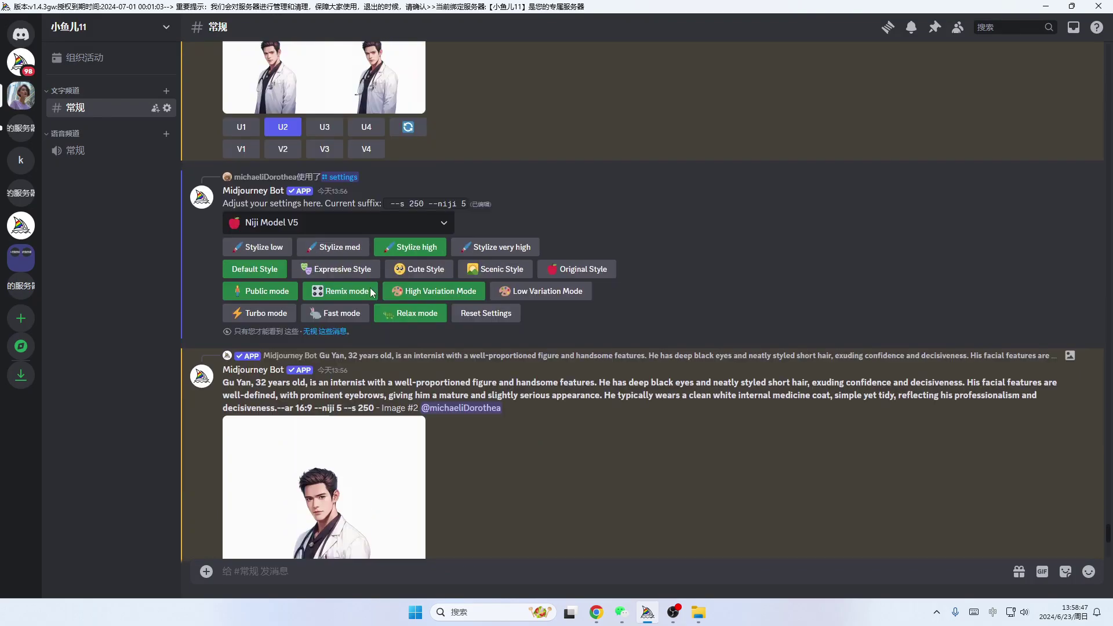
scroll(371, 291, up, 10)
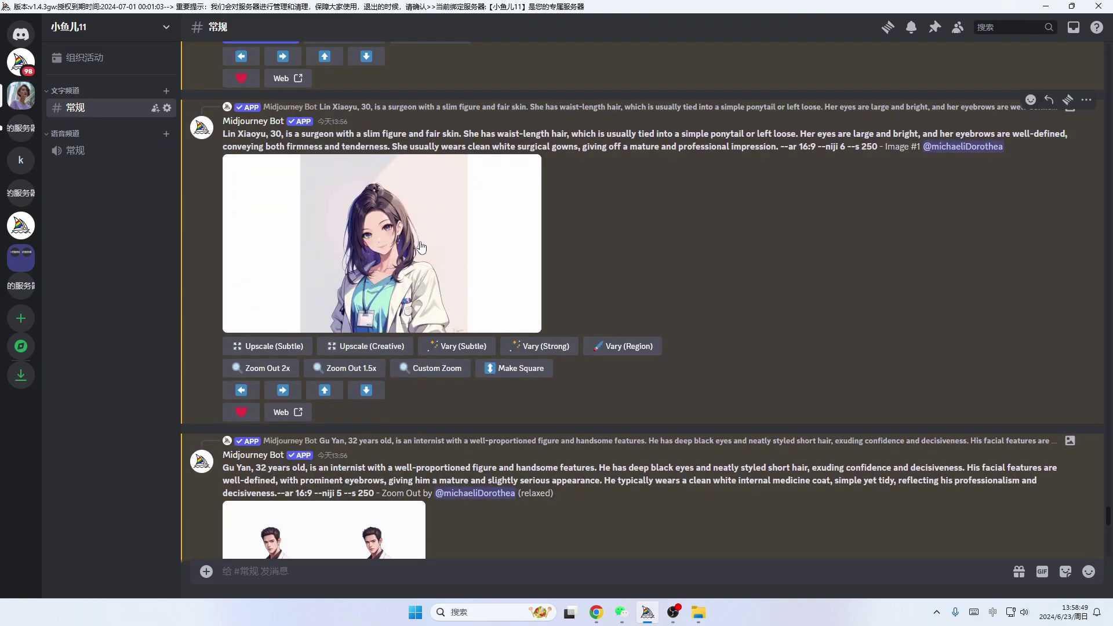
scroll(423, 290, down, 15)
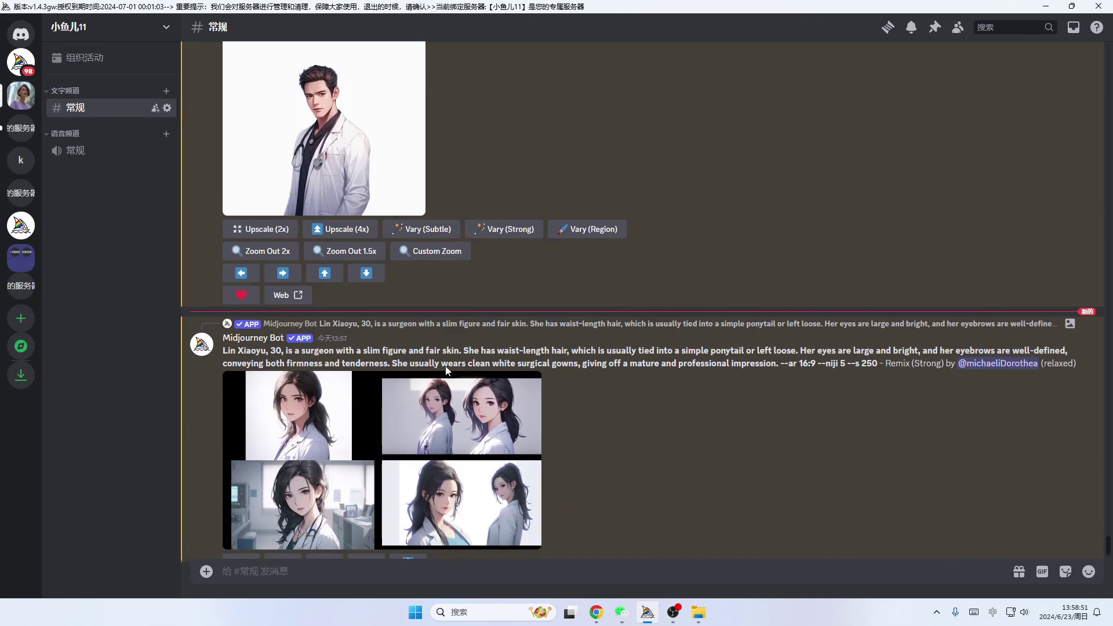
scroll(447, 371, down, 1)
click(239, 573)
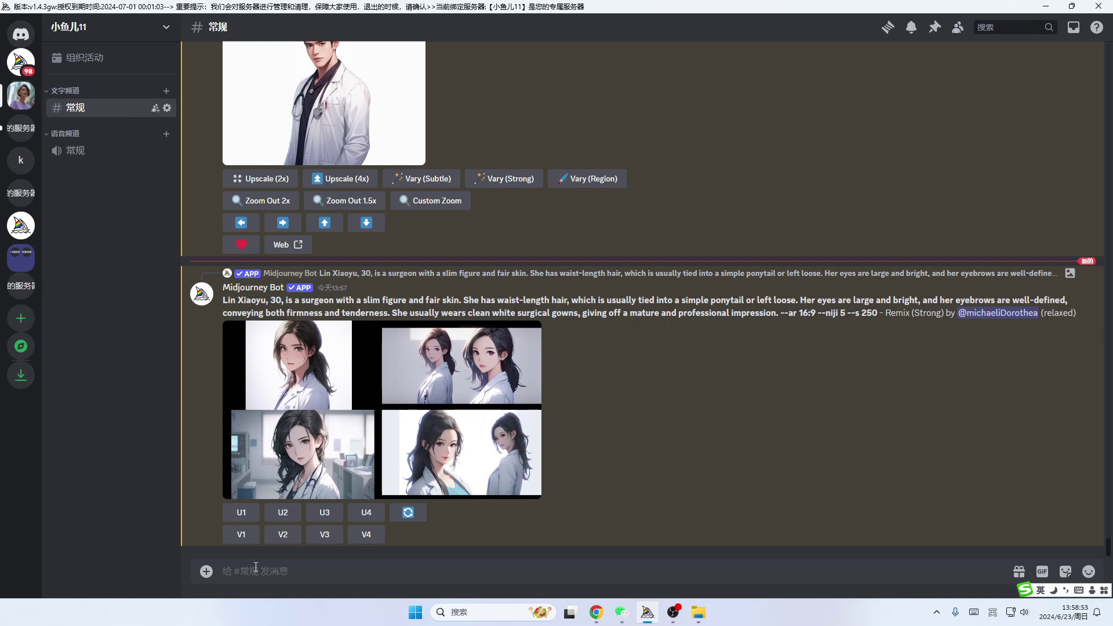
text(/)
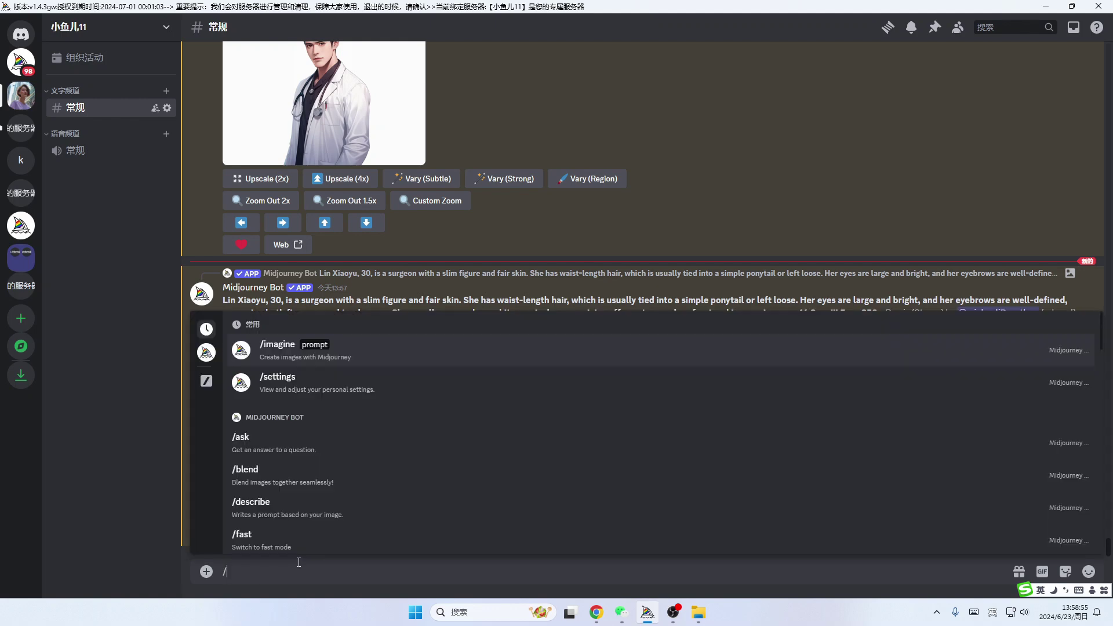
click(288, 355)
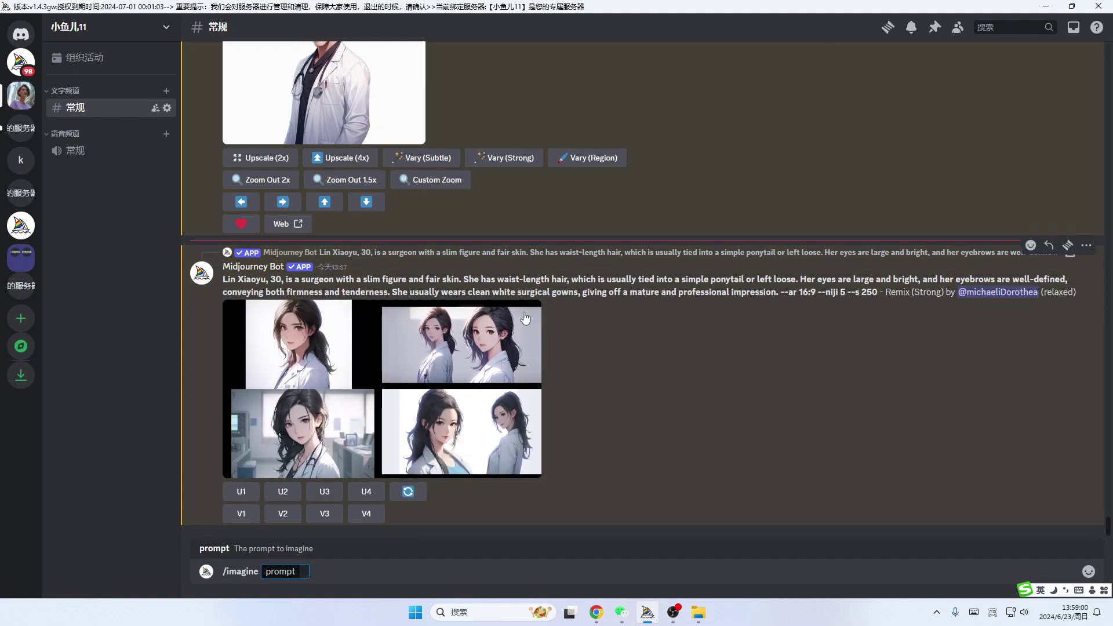
scroll(523, 307, up, 10)
scroll(524, 313, up, 1)
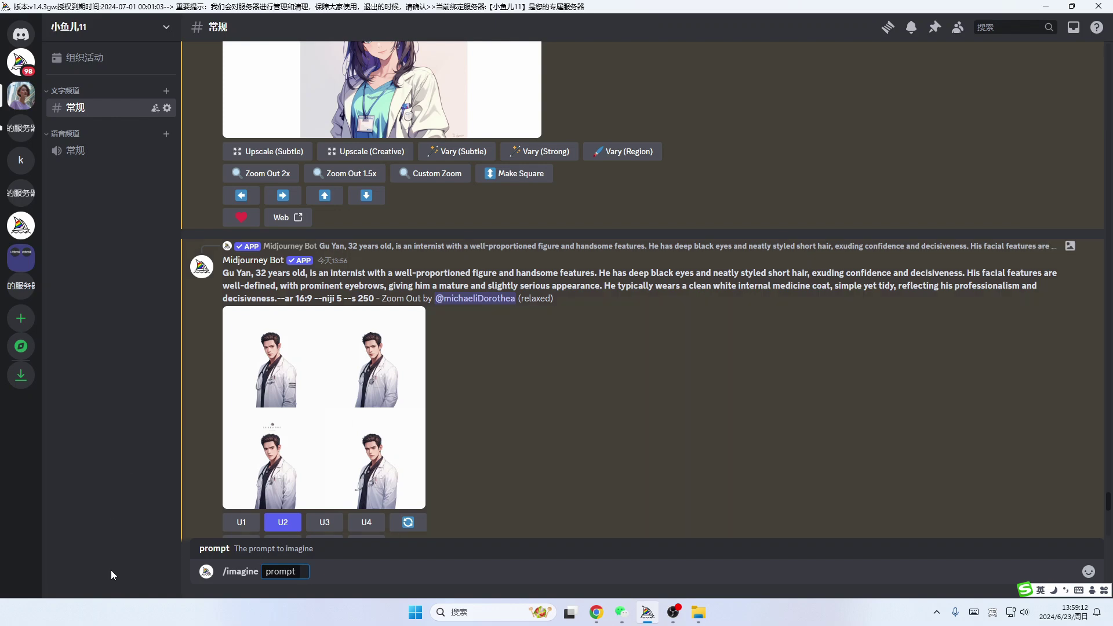
scroll(589, 395, up, 4)
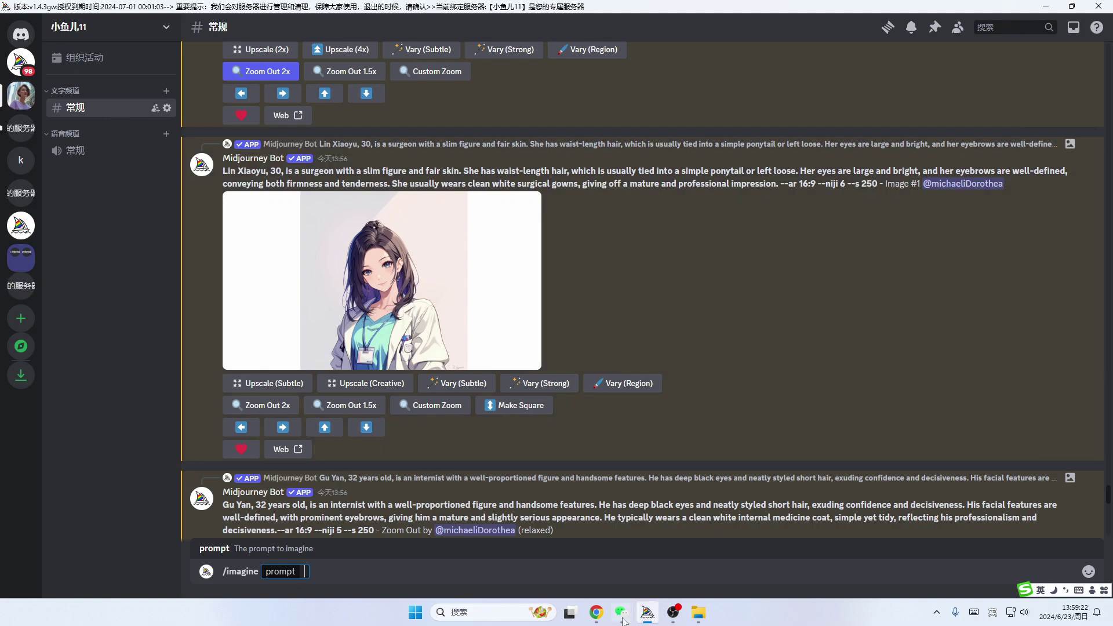
Switch to the ChatGPT comic conversation in Chrome and review the character descriptions and the English storyboard shots
click(531, 534)
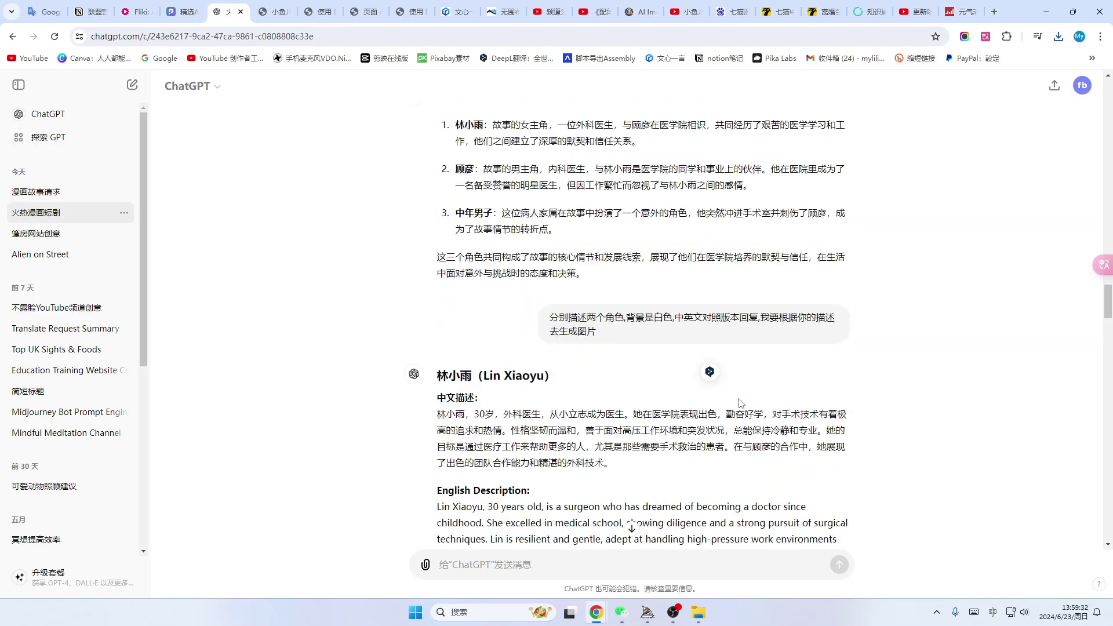
scroll(740, 402, up, 10)
scroll(740, 398, down, 20)
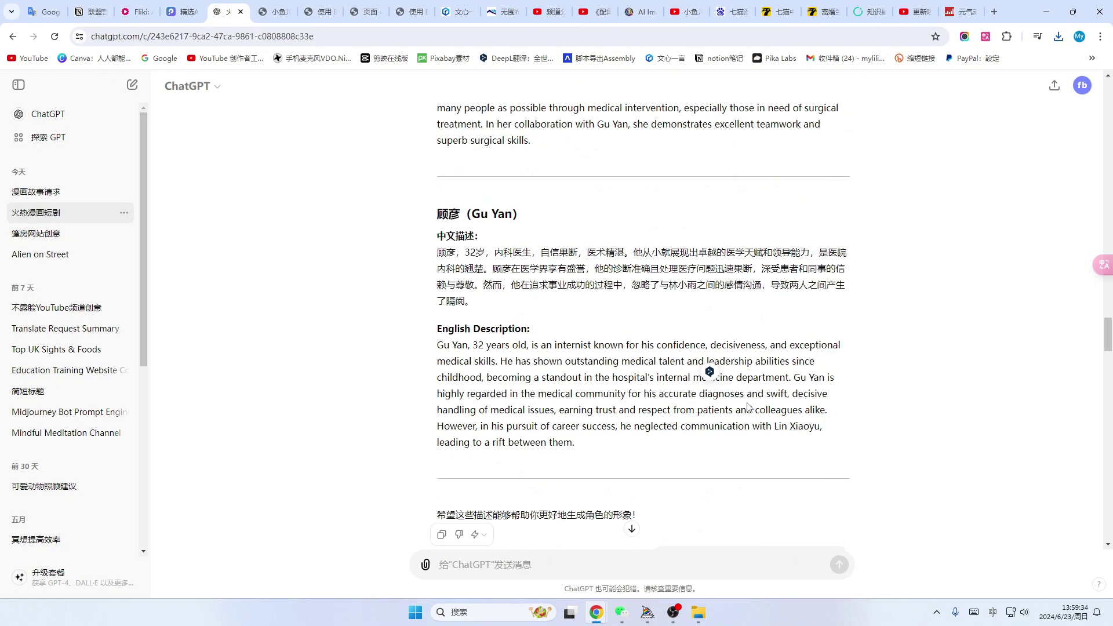
scroll(750, 409, down, 9)
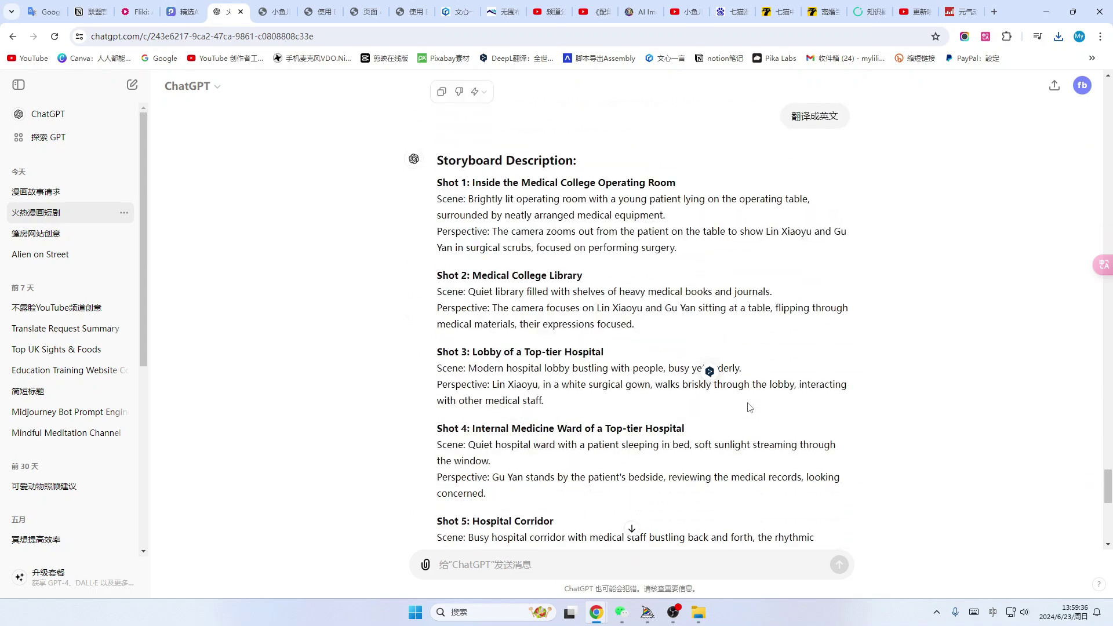
scroll(750, 409, up, 12)
scroll(749, 408, up, 1)
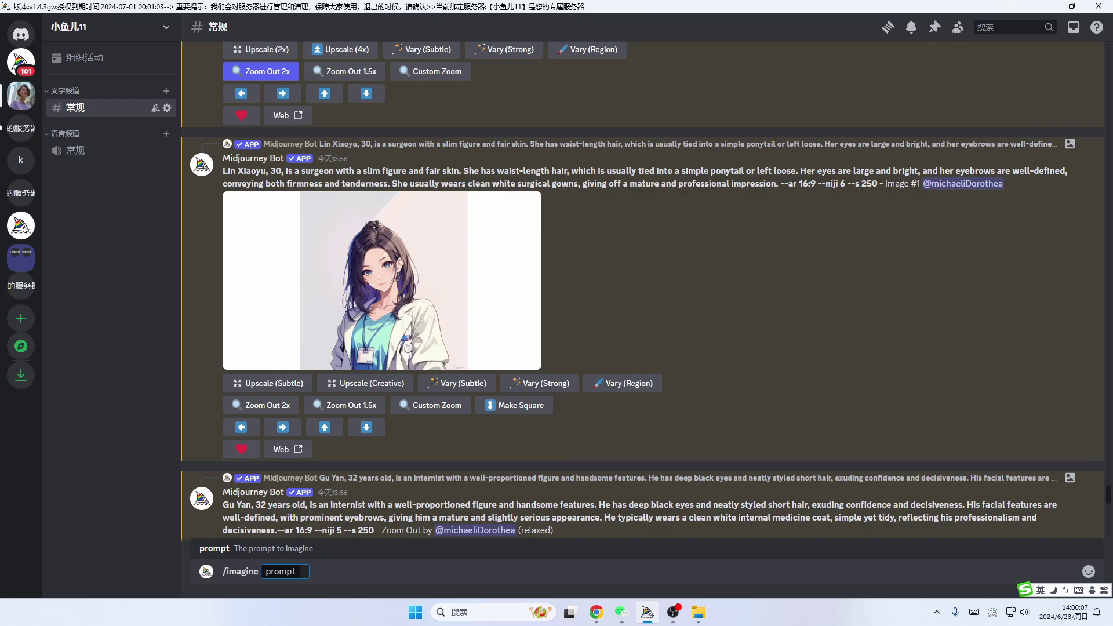
Return to the Midjourney channel, enlarge the upscaled Niji 5 internist close-up, and open it in the browser
scroll(381, 314, up, 5)
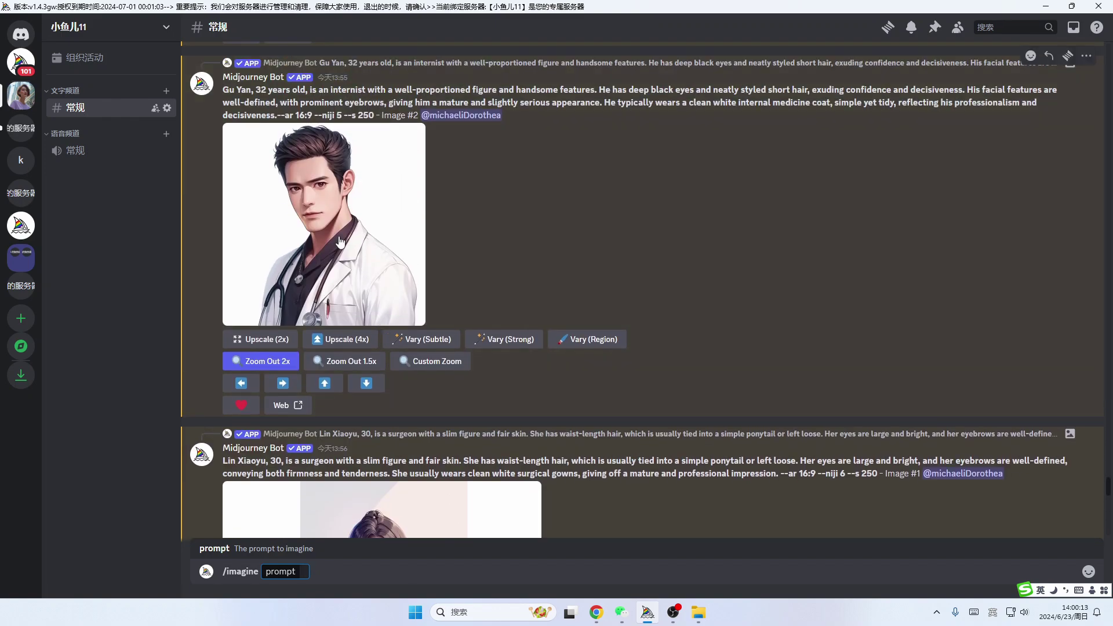
right_click(341, 241)
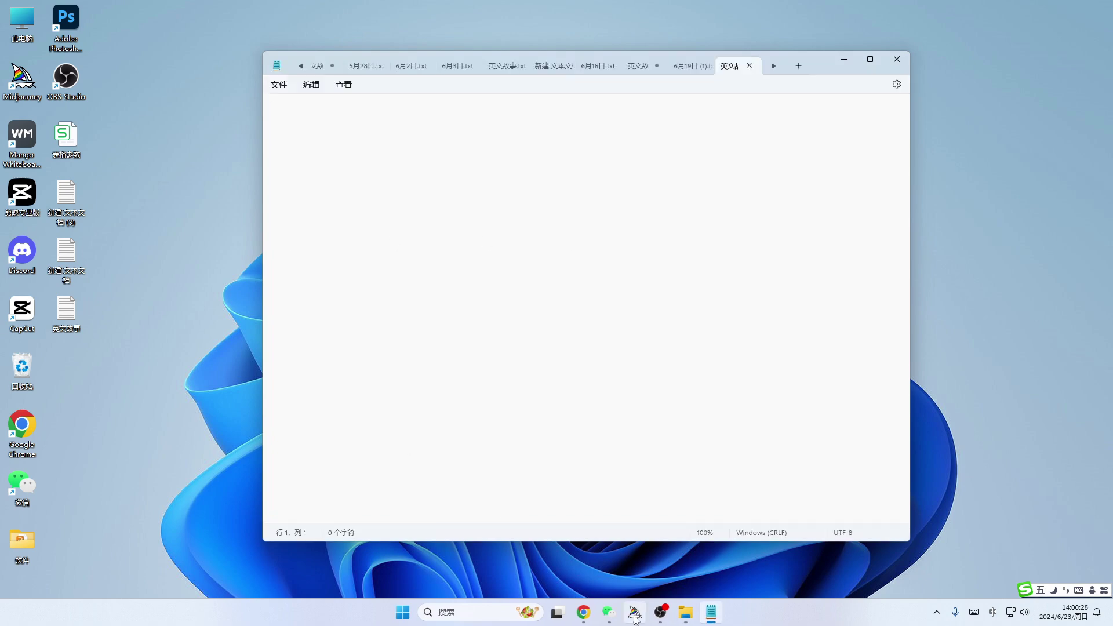
click(635, 613)
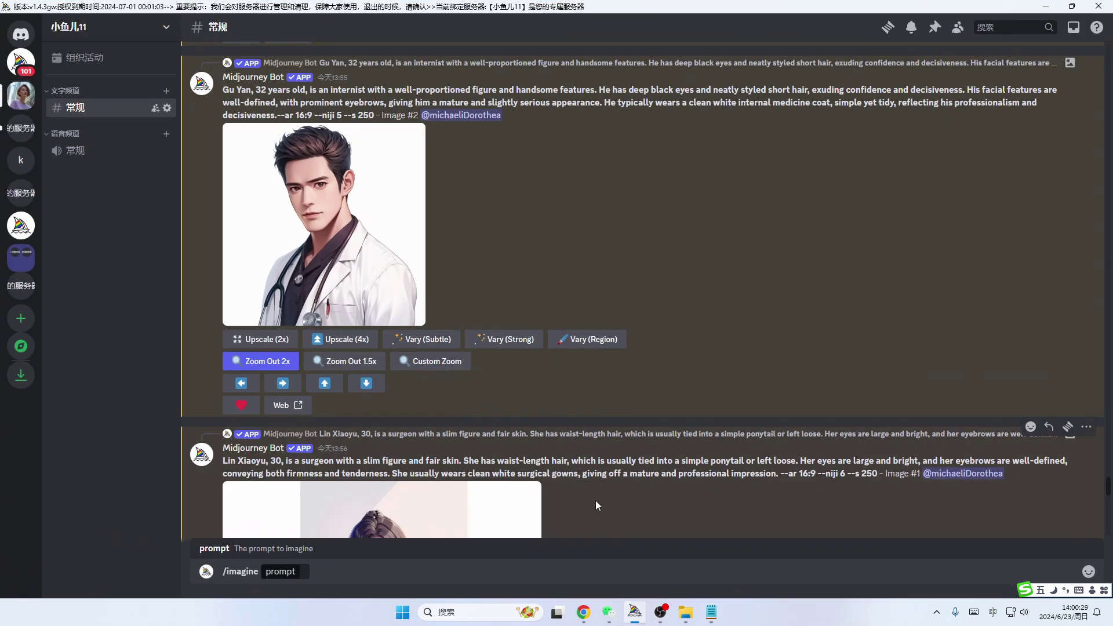
right_click(341, 229)
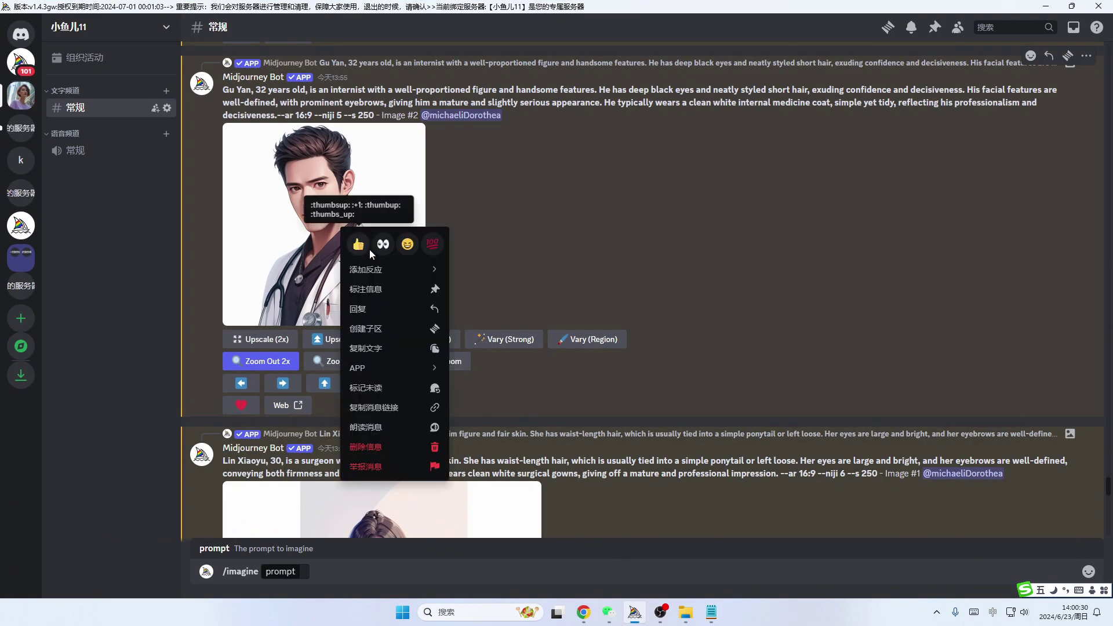
click(274, 250)
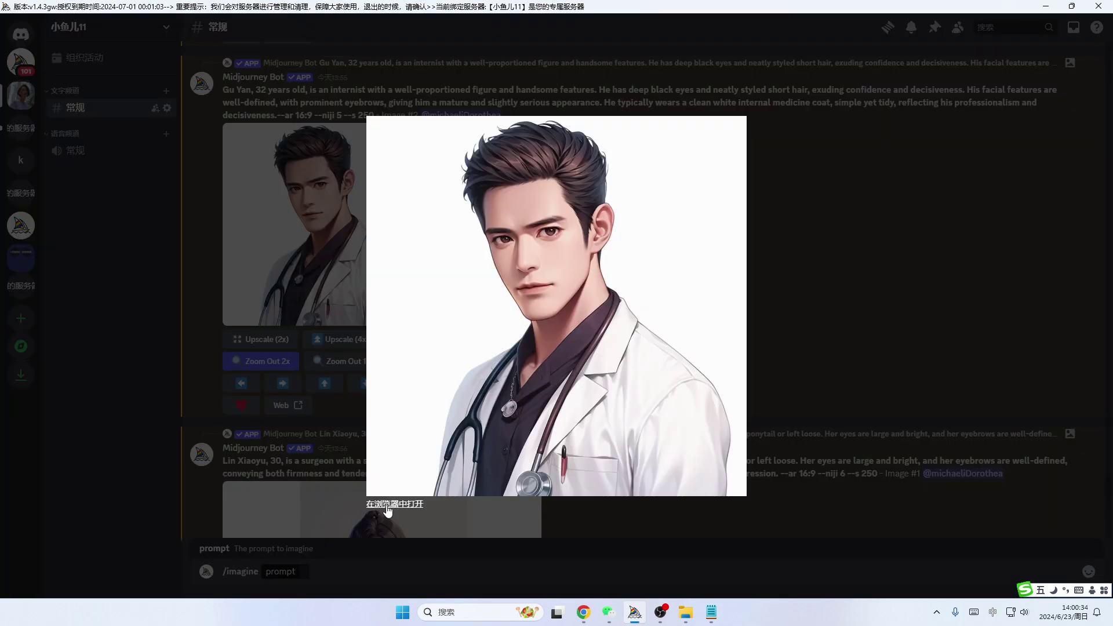
click(388, 505)
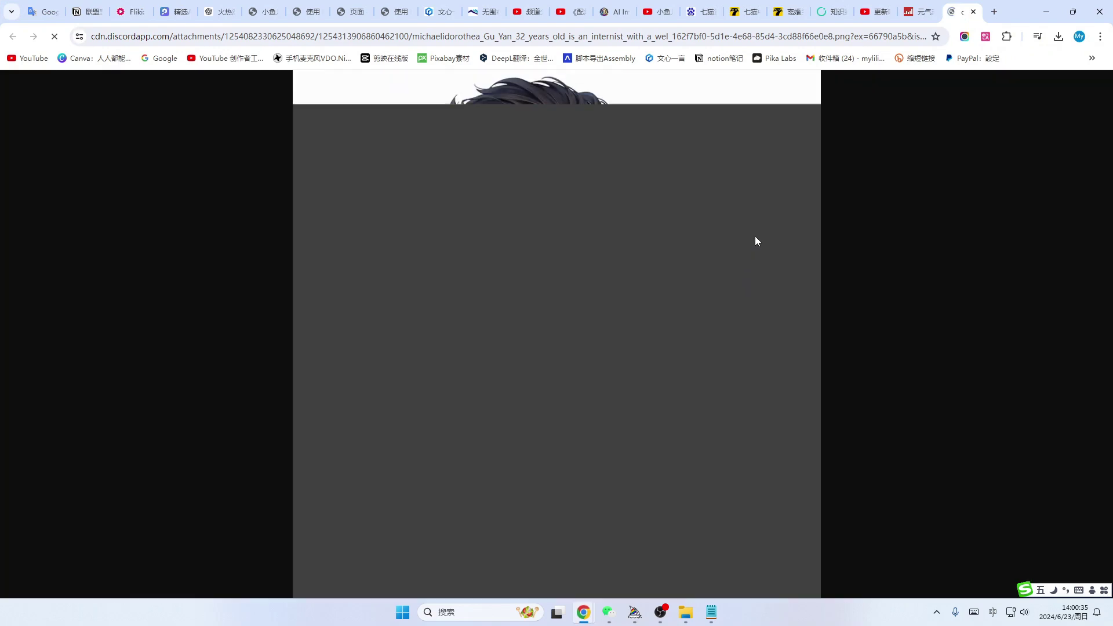
Copy the internist image's web address into the empty Notepad file and label it "男主角："
right_click(653, 127)
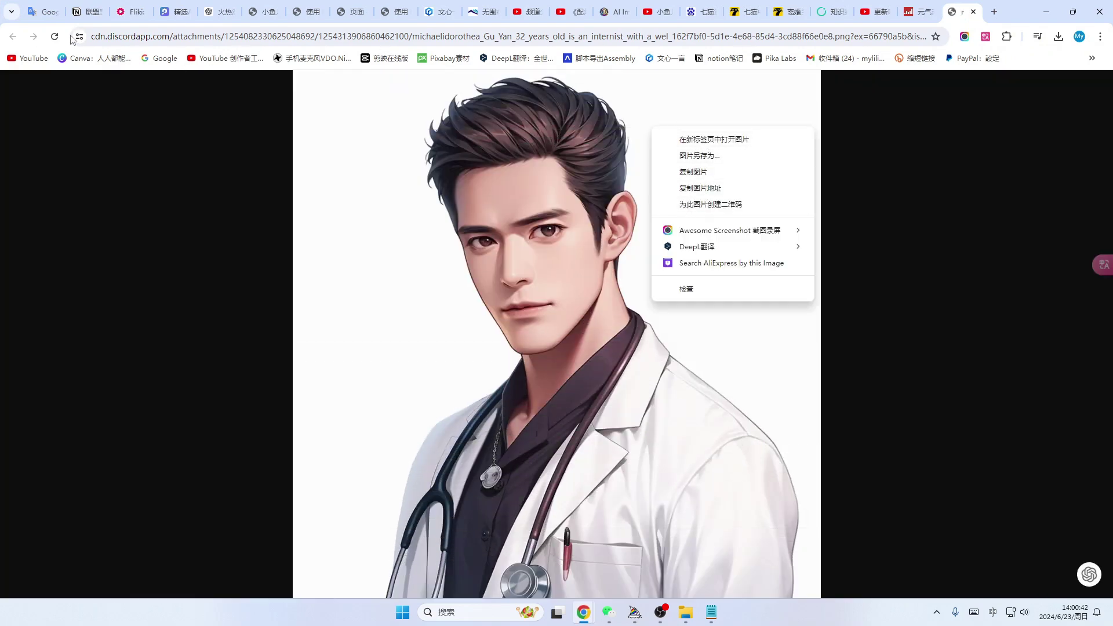
click(193, 37)
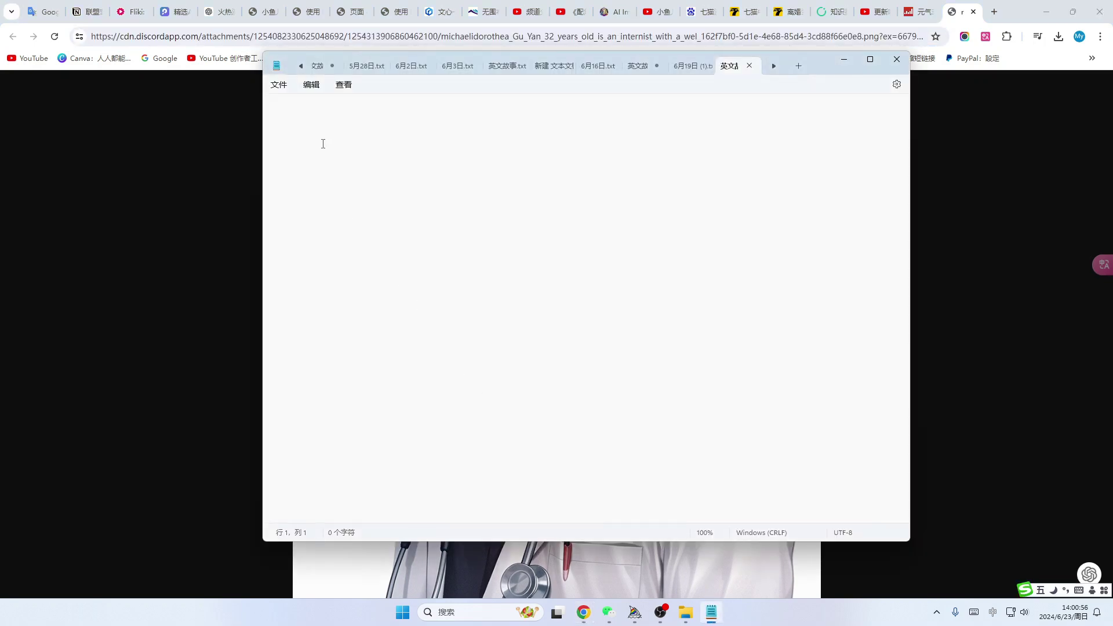
key(ctrl+v)
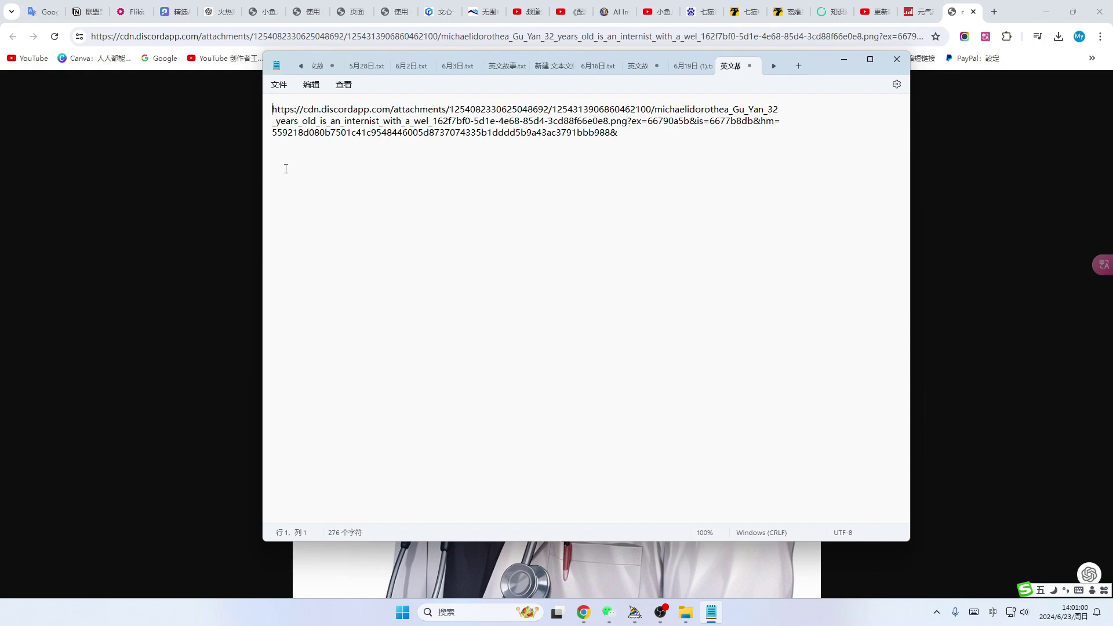
text(男主角：)
key(Return)
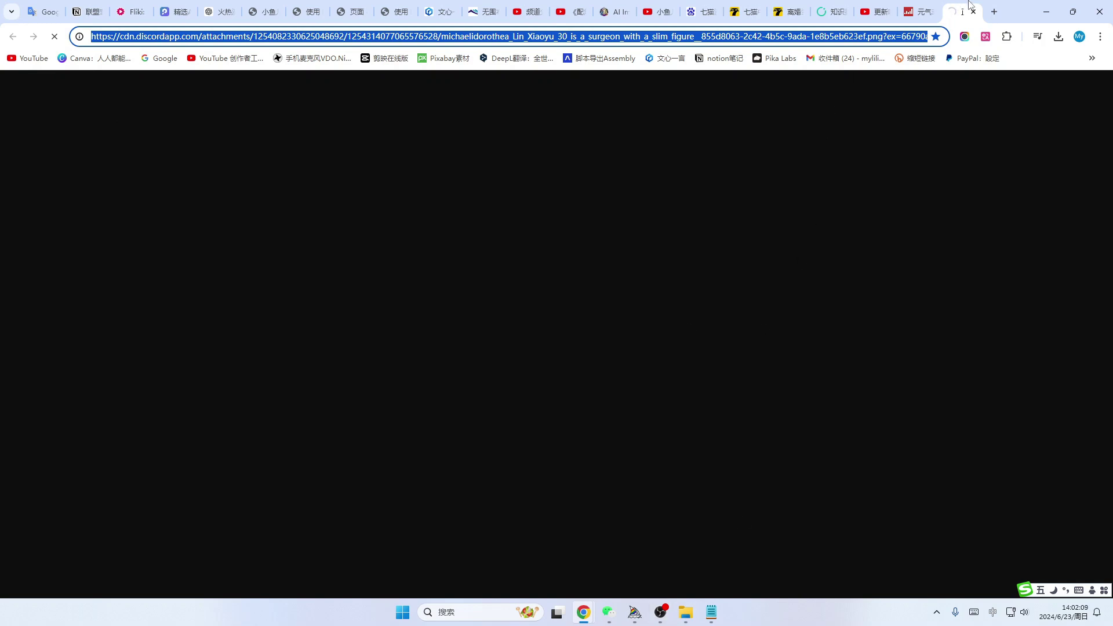
Record the surgeon image's address in Notepad under "女主角：", and paste both characters' image links into the /imagine prompt
click(711, 612)
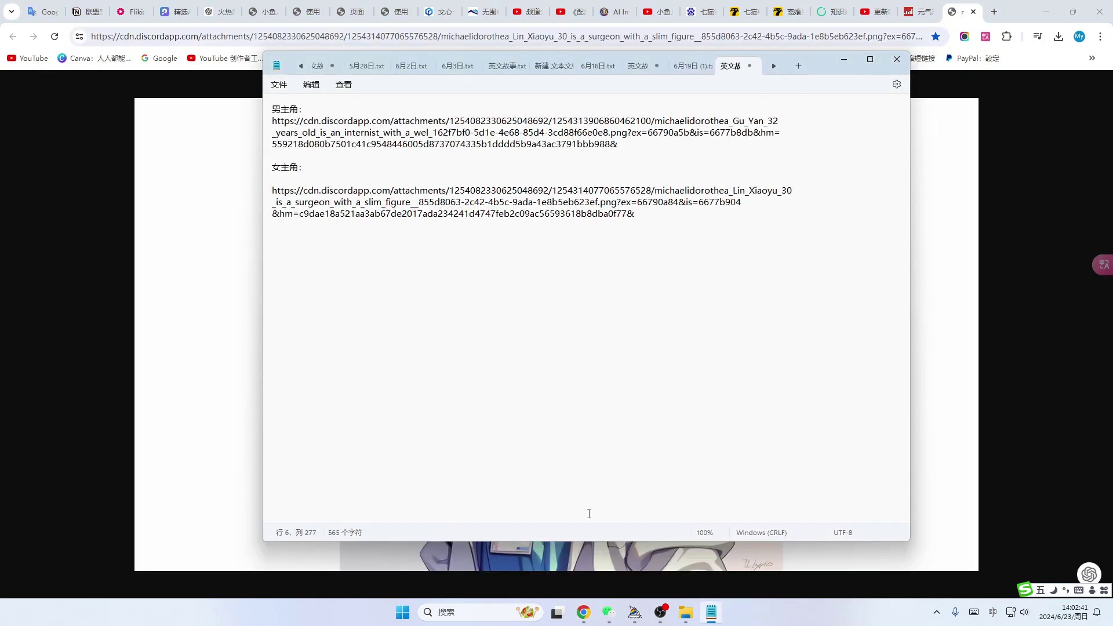
triple_click(273, 120)
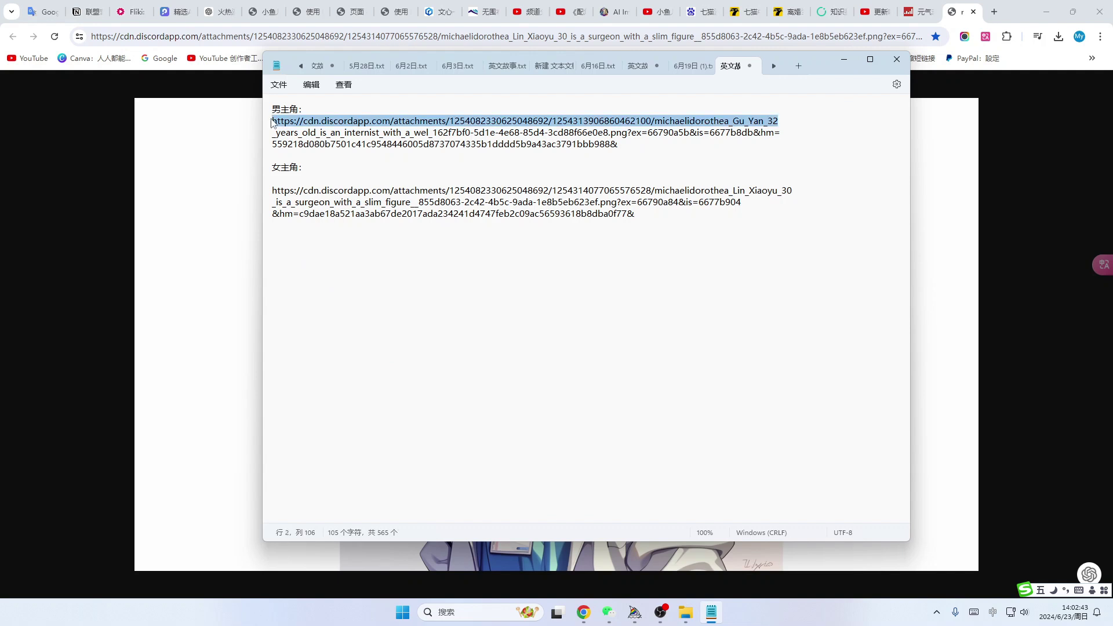
click(591, 150)
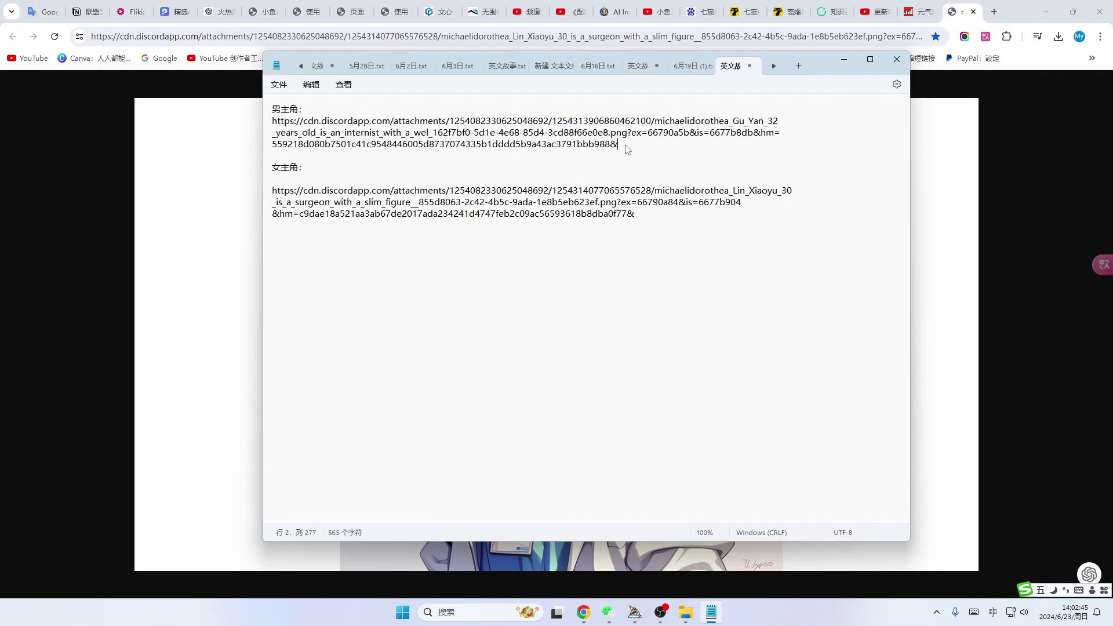
drag(627, 149, 273, 122)
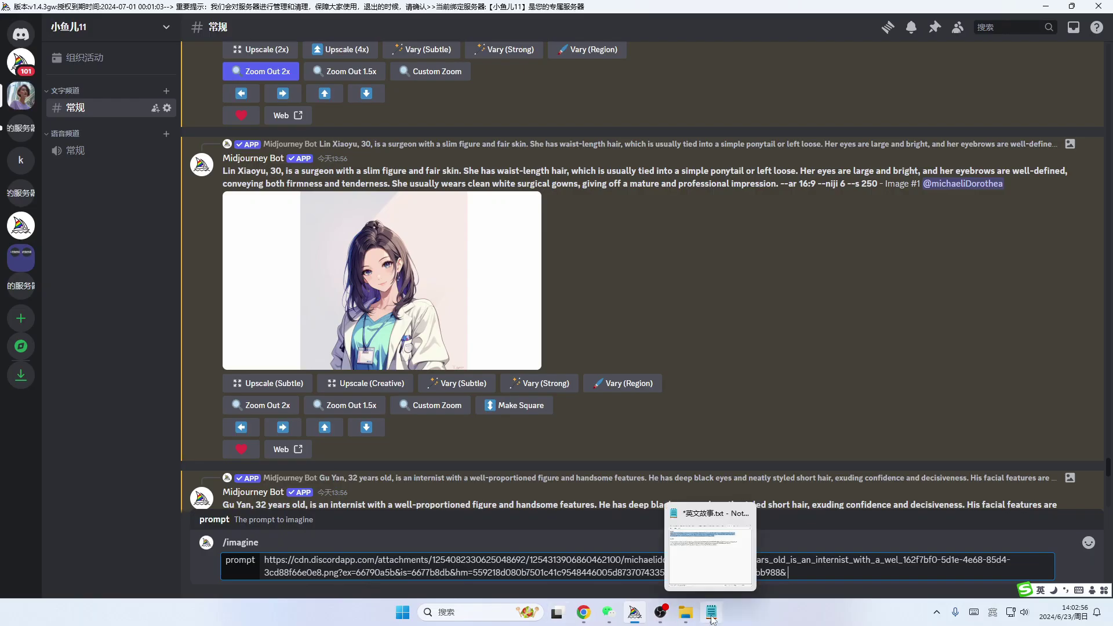
click(704, 619)
drag(272, 190, 630, 227)
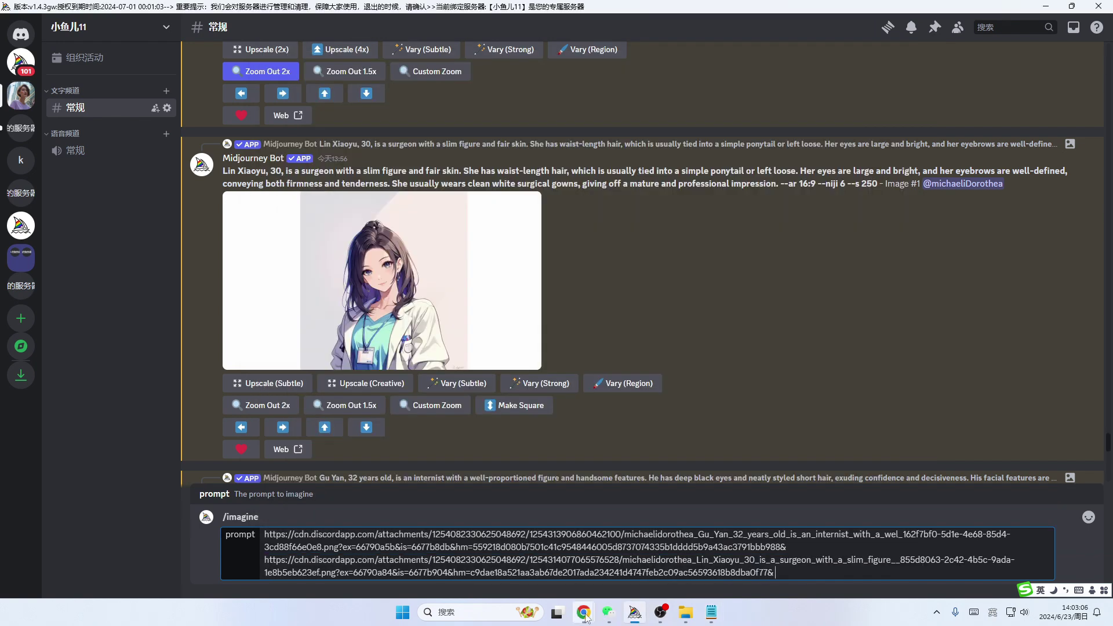
Append the English Shot 1 operating-room perspective from ChatGPT and "--ar 16:9 --niji 5" to the prompt, and submit it
mouse_move(583, 613)
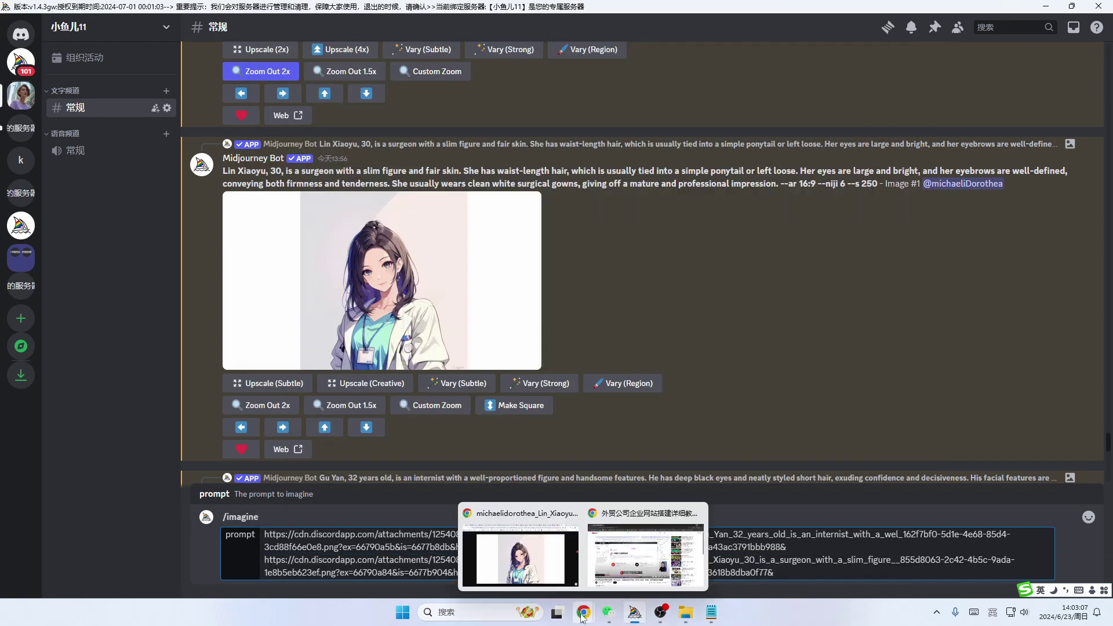
click(522, 556)
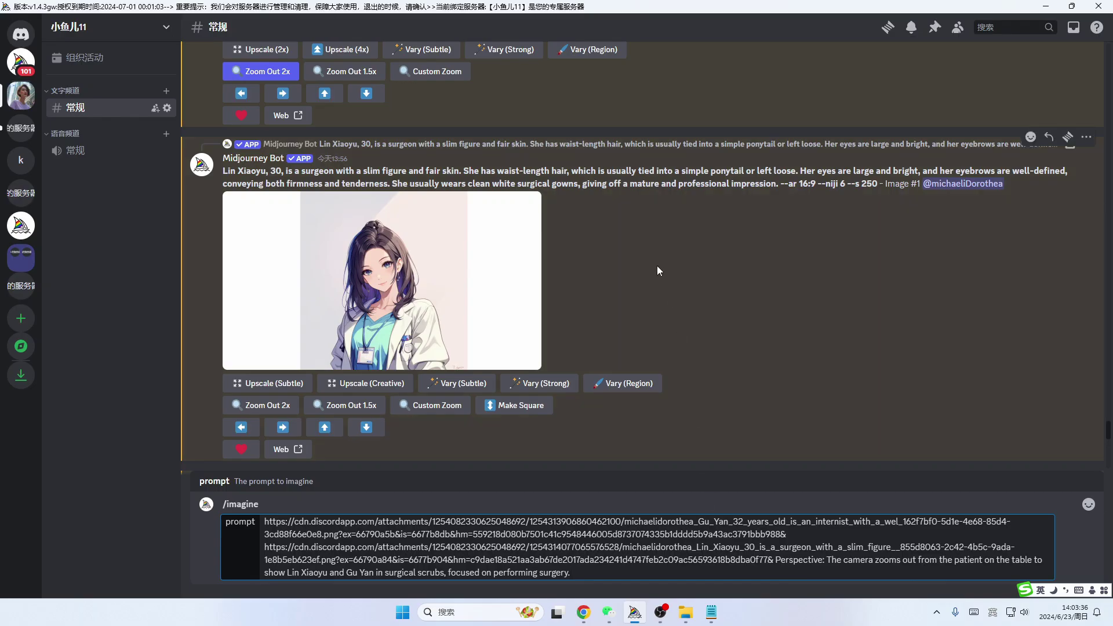
scroll(281, 171, up, 2)
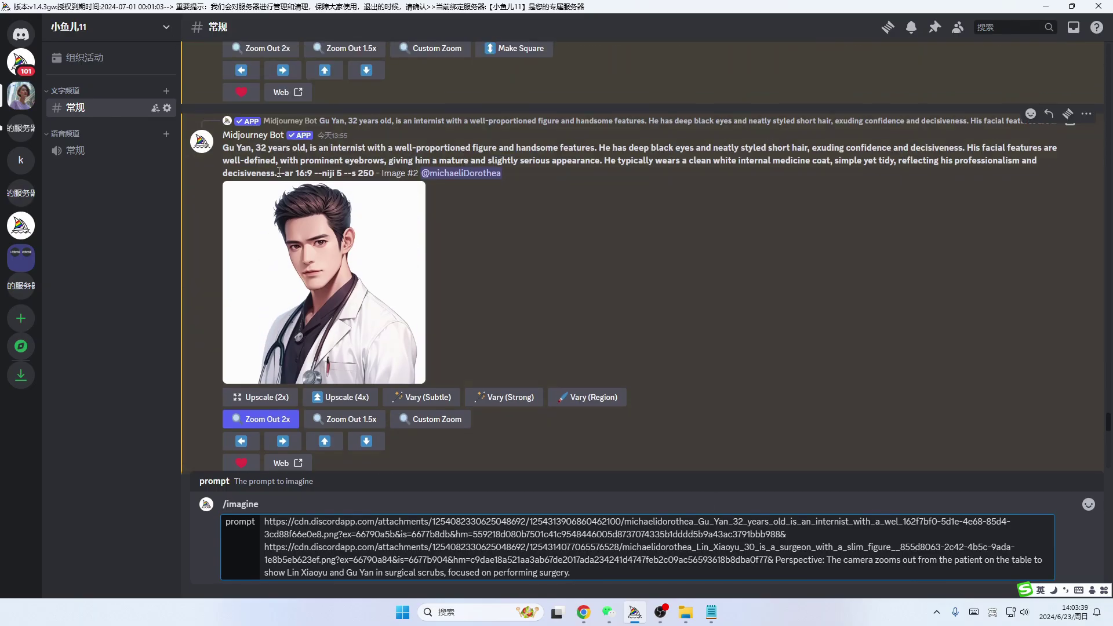
drag(279, 172, 344, 174)
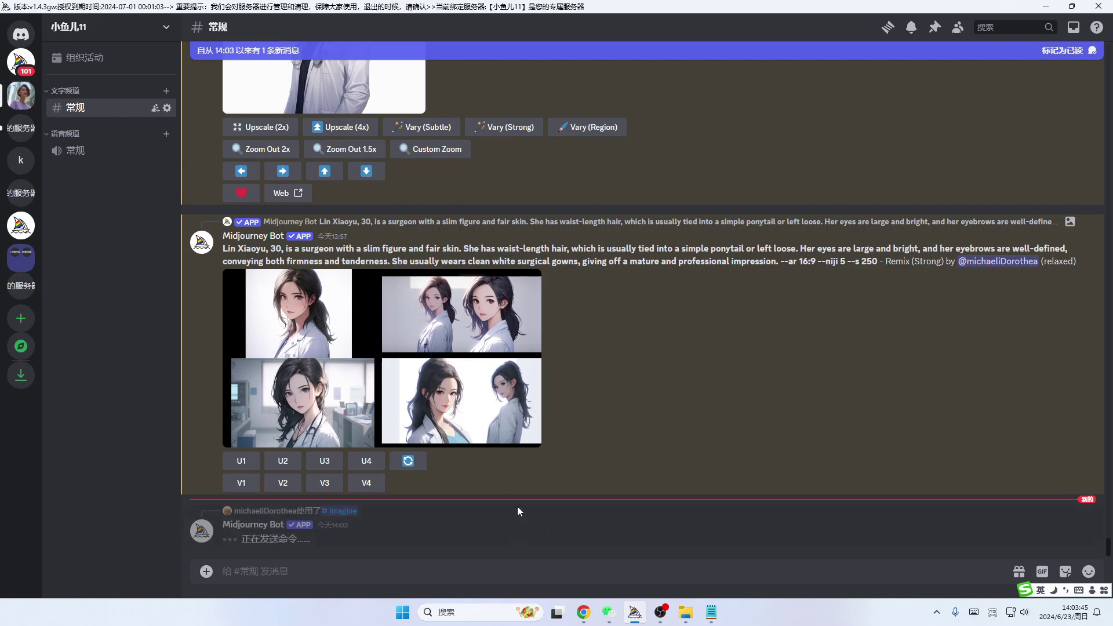
Start a new /imagine prompt with the two shortened reference links copied from the submitted surgery prompt
text(/)
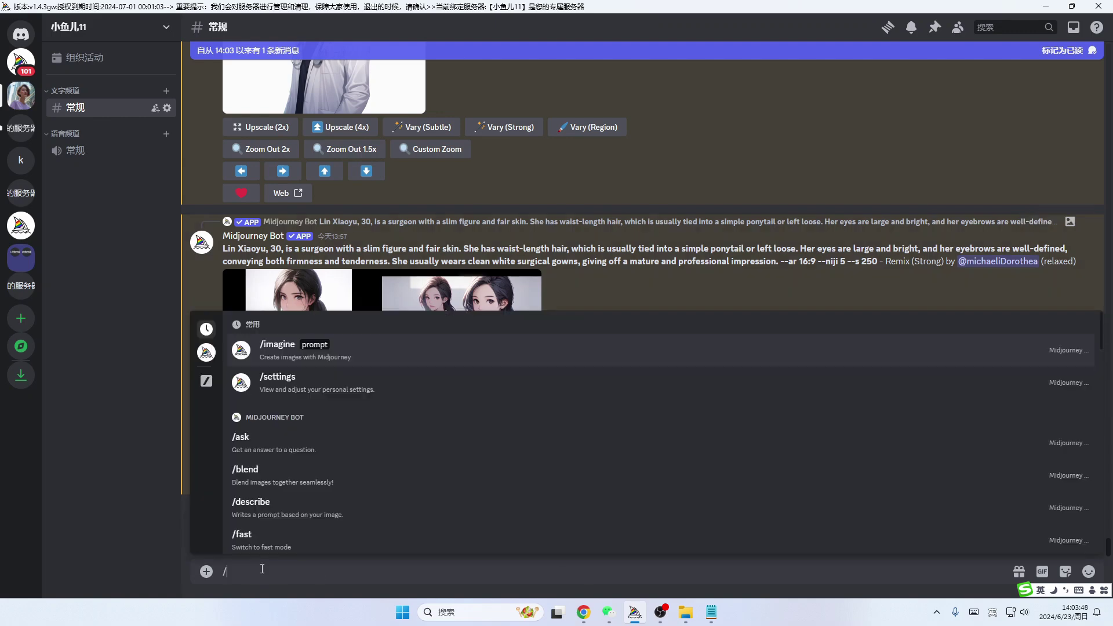
click(260, 352)
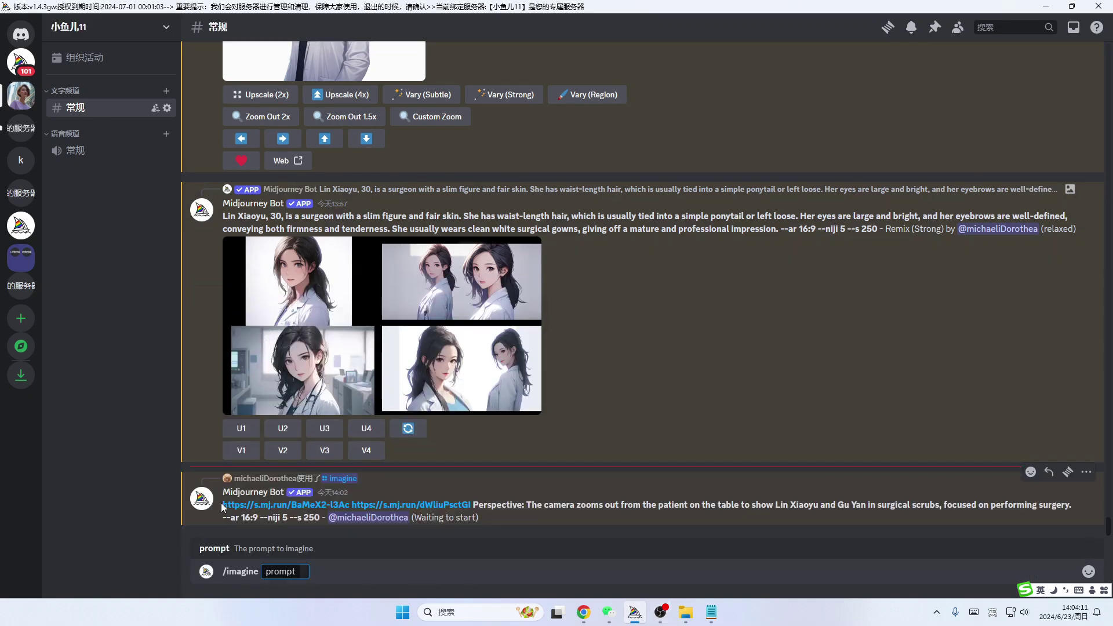
drag(223, 505, 473, 505)
key(ctrl+c)
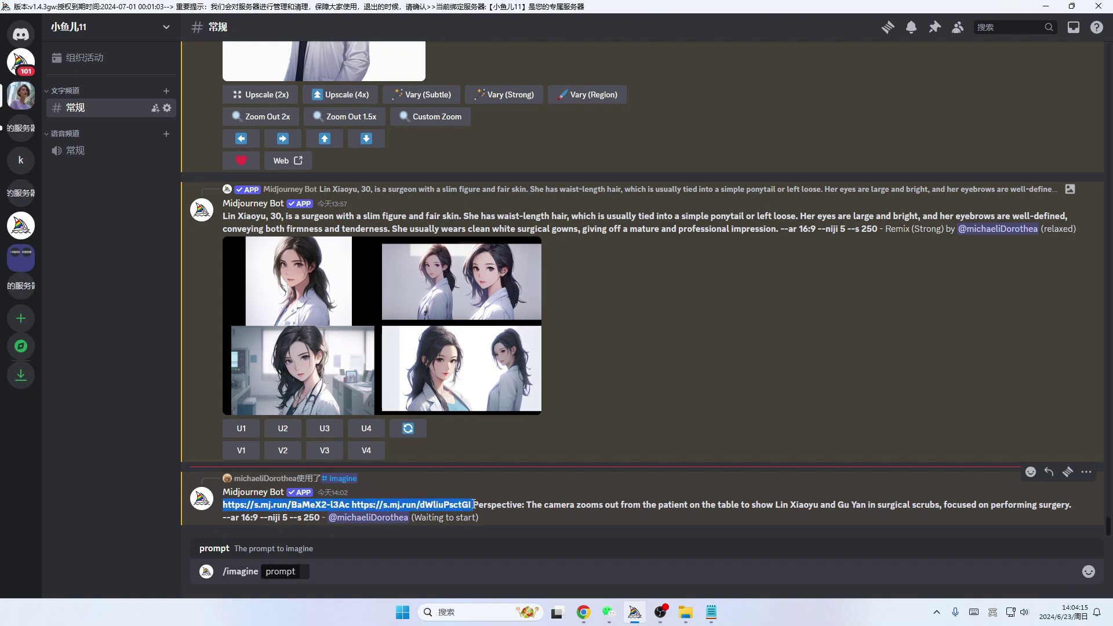
click(397, 591)
key(ctrl+v)
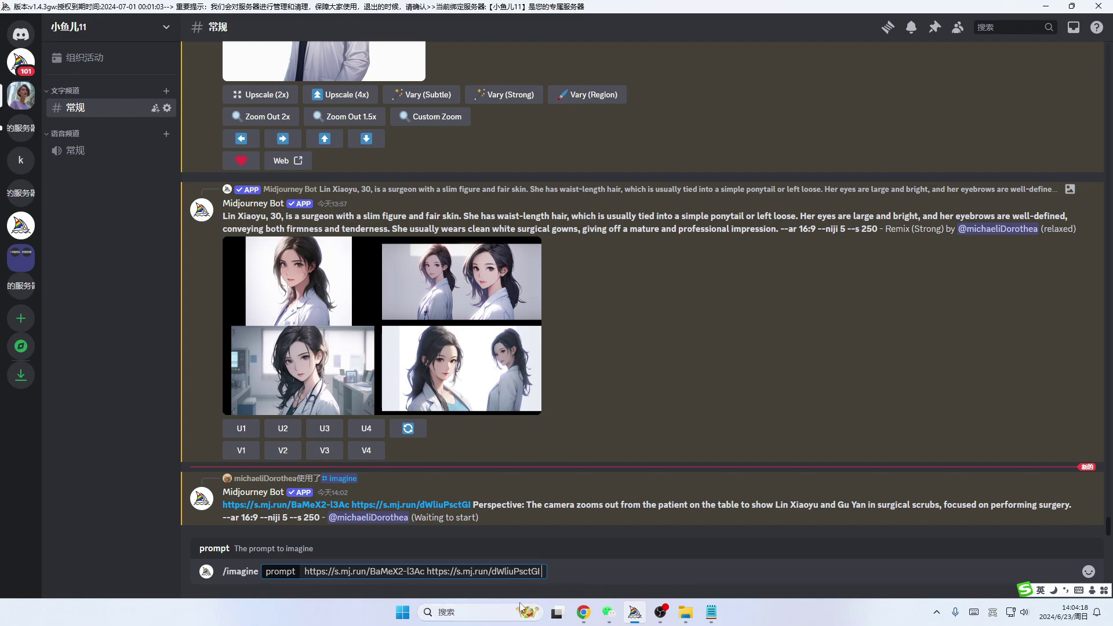
Append the Shot 2 library scene and perspective from ChatGPT plus "--ar 16:9 --niji 5" to the prompt, and submit it
mouse_move(583, 612)
click(559, 582)
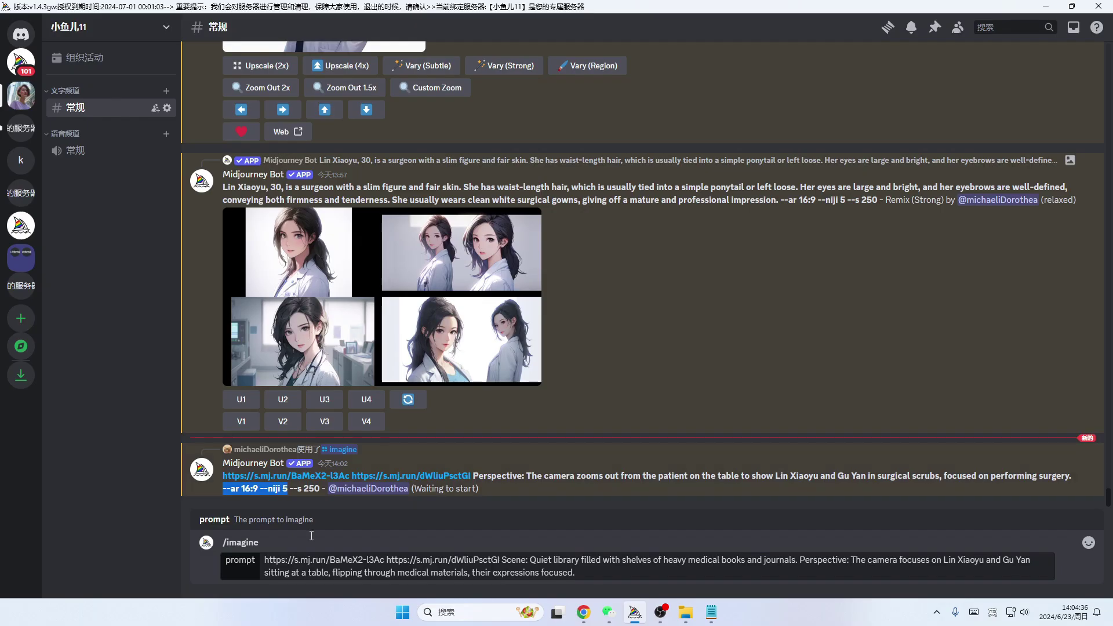
click(618, 574)
text(--ar 16:9 --niji 5)
key(Return)
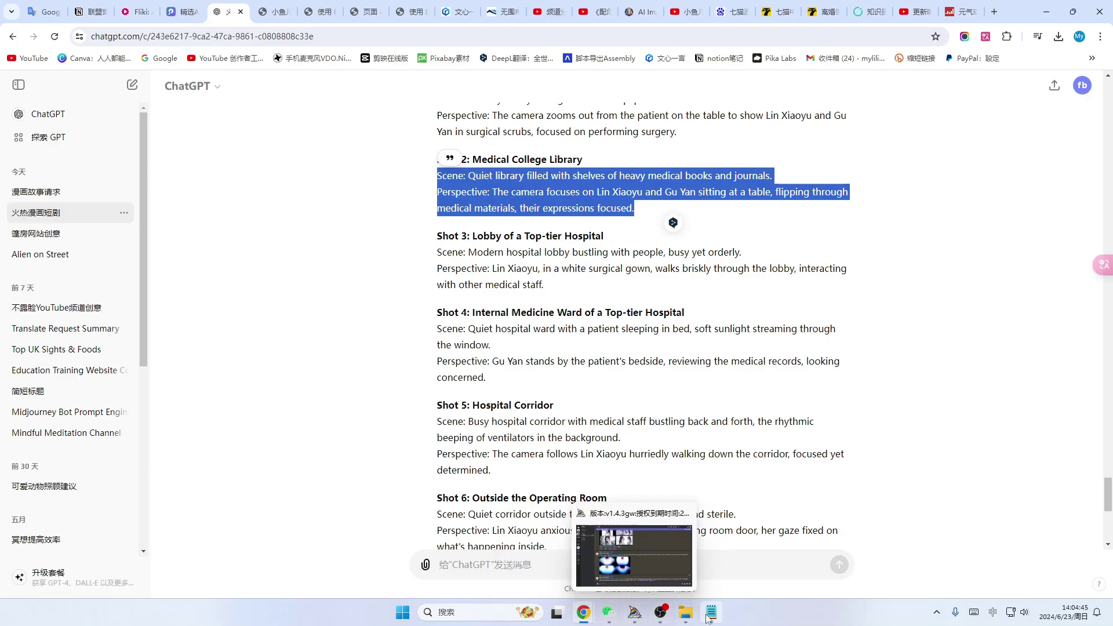
Submit another /imagine prompt with the two shortened reference links, ChatGPT's Shot 3 hospital lobby description, and "--ar 16:9 --niji 5"
click(634, 616)
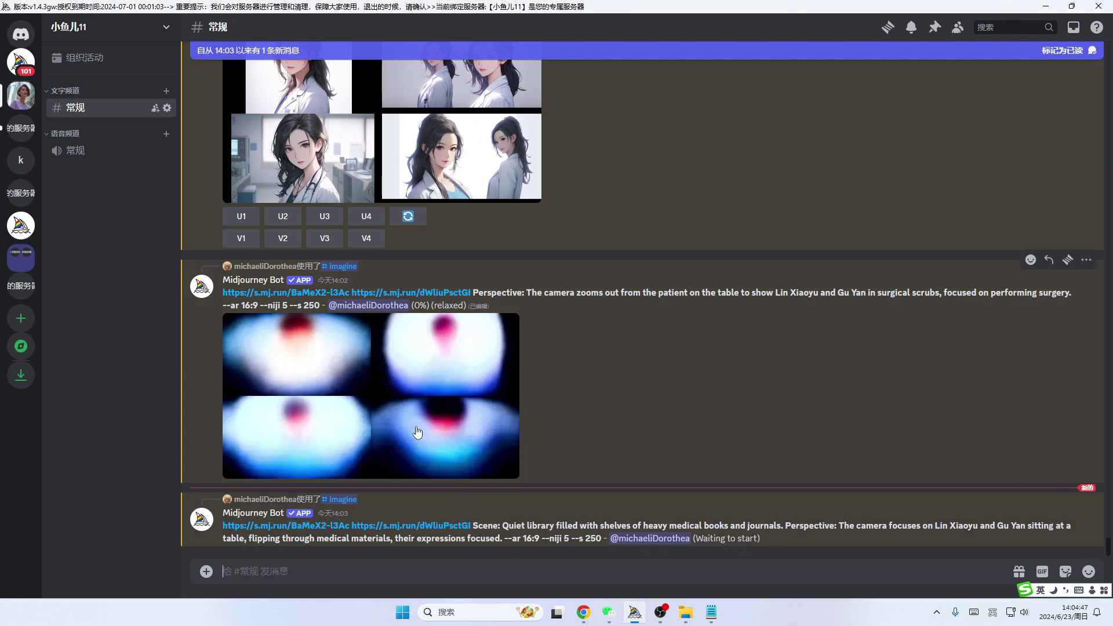
text(/imagine)
key(Tab)
drag(223, 272, 473, 272)
key(ctrl+c)
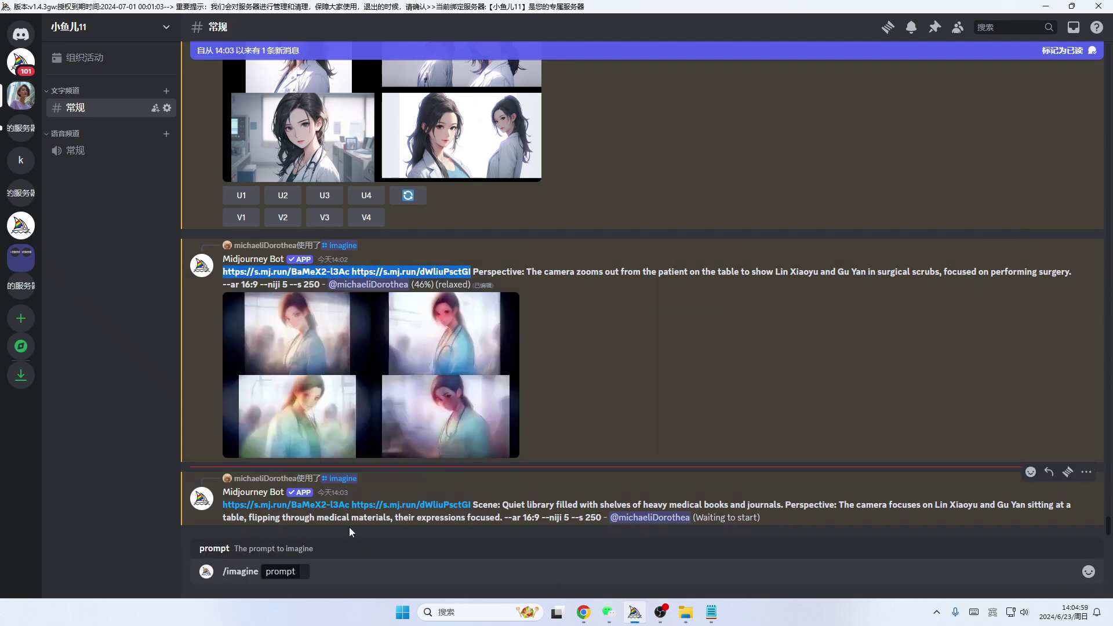
click(357, 577)
key(ctrl+v)
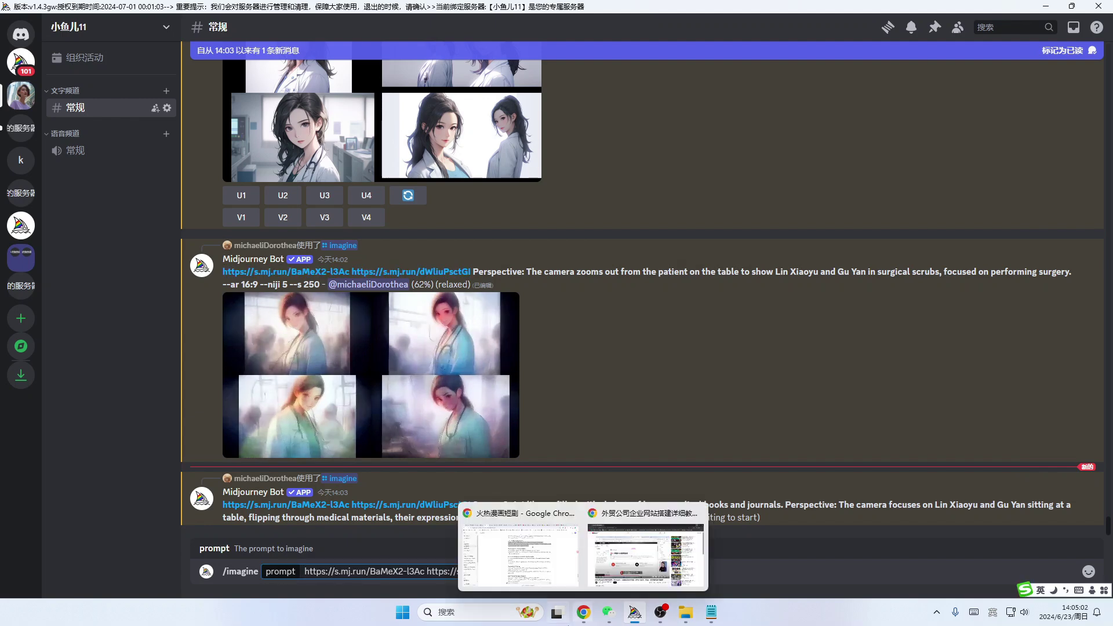
click(584, 611)
click(524, 537)
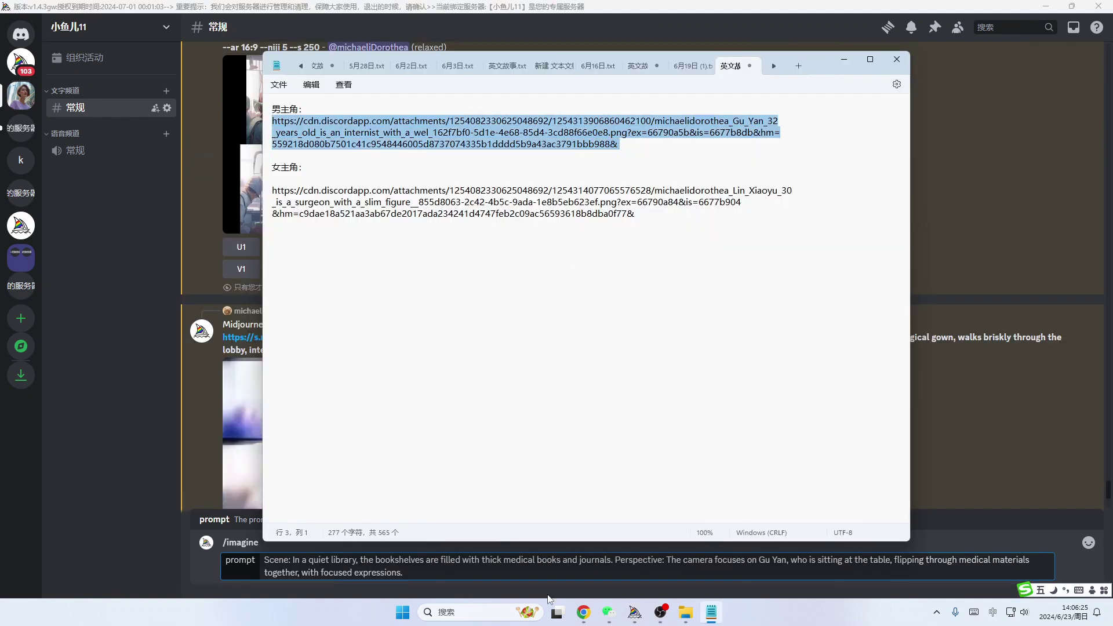
Return to the Midjourney channel and insert the internist's image link at the start of the translated library prompt
click(583, 612)
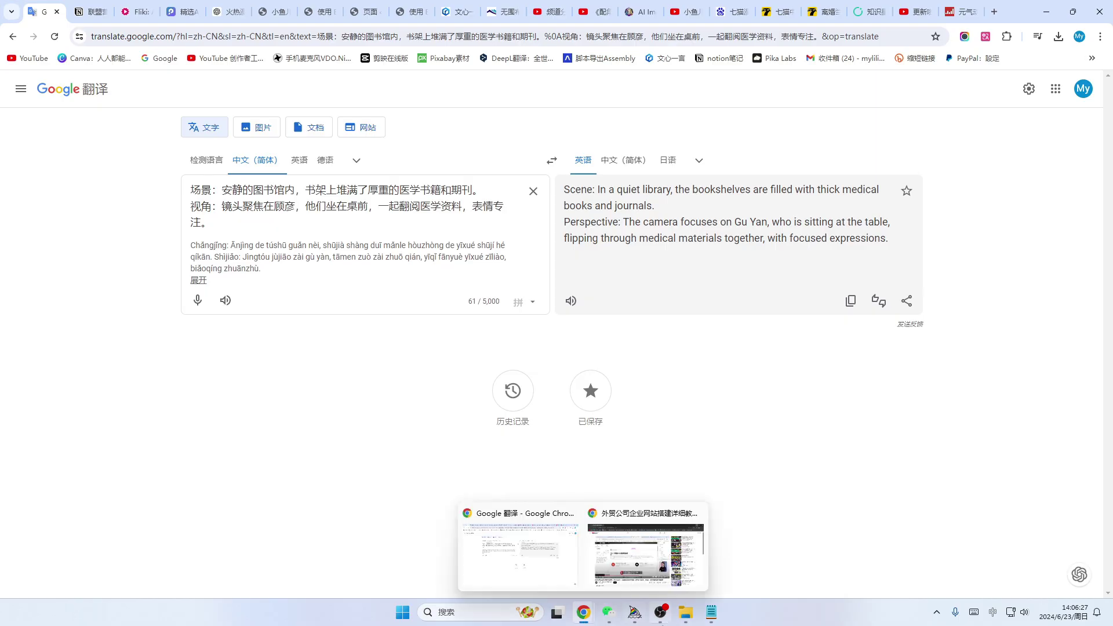
click(632, 613)
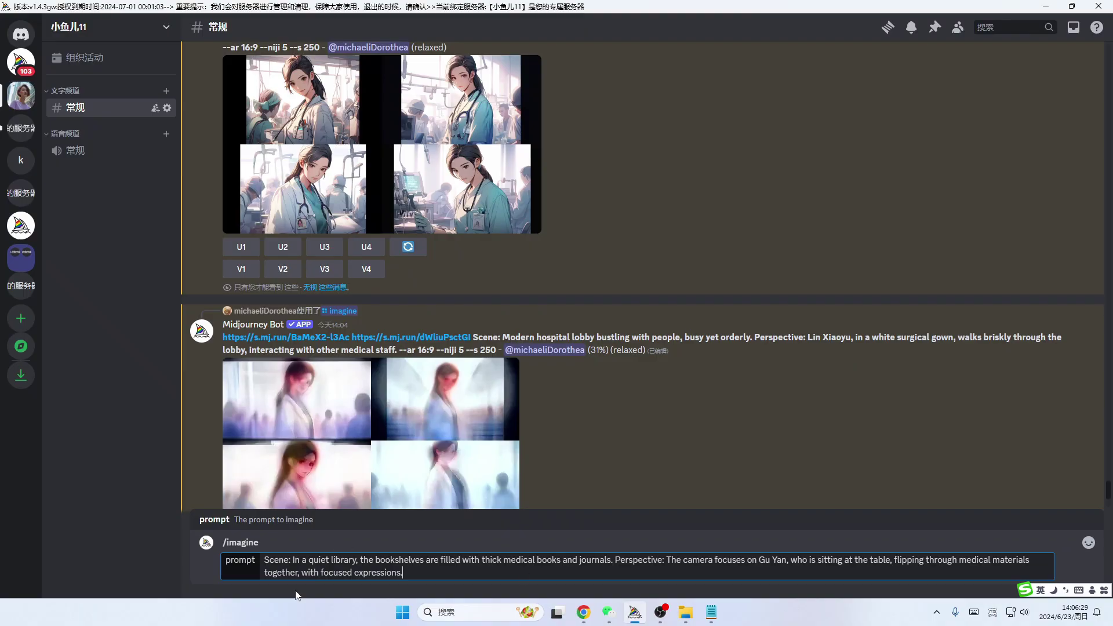
key(ctrl+Home)
key(ctrl+v)
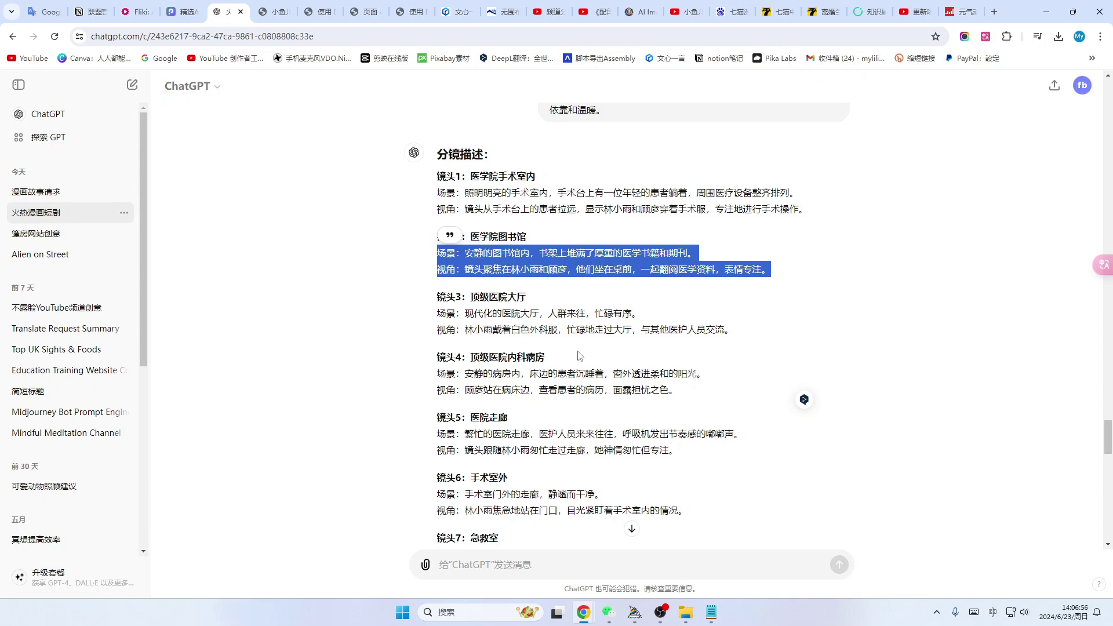
Select the Shot 3 hospital lobby scene and perspective text in ChatGPT's English storyboard for copying
scroll(580, 356, down, 10)
scroll(472, 229, up, 1)
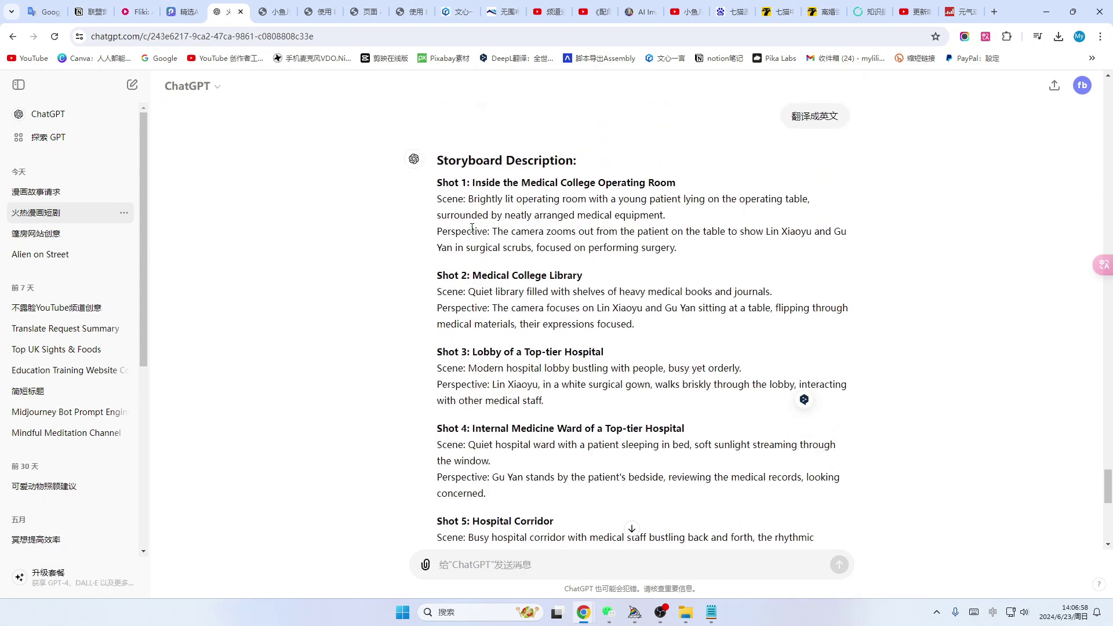
scroll(449, 324, down, 1)
drag(439, 313, 576, 350)
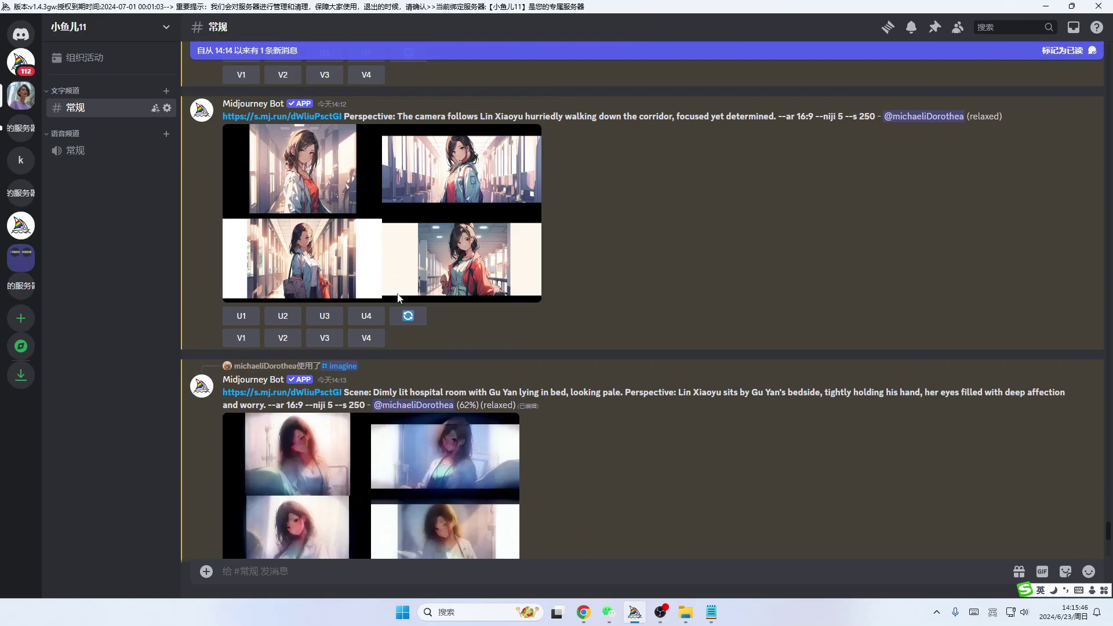
Review the generated storyboard images in the Midjourney channel and upscale the third image of the Niji 5 surgeon remix grid
scroll(460, 468, up, 10)
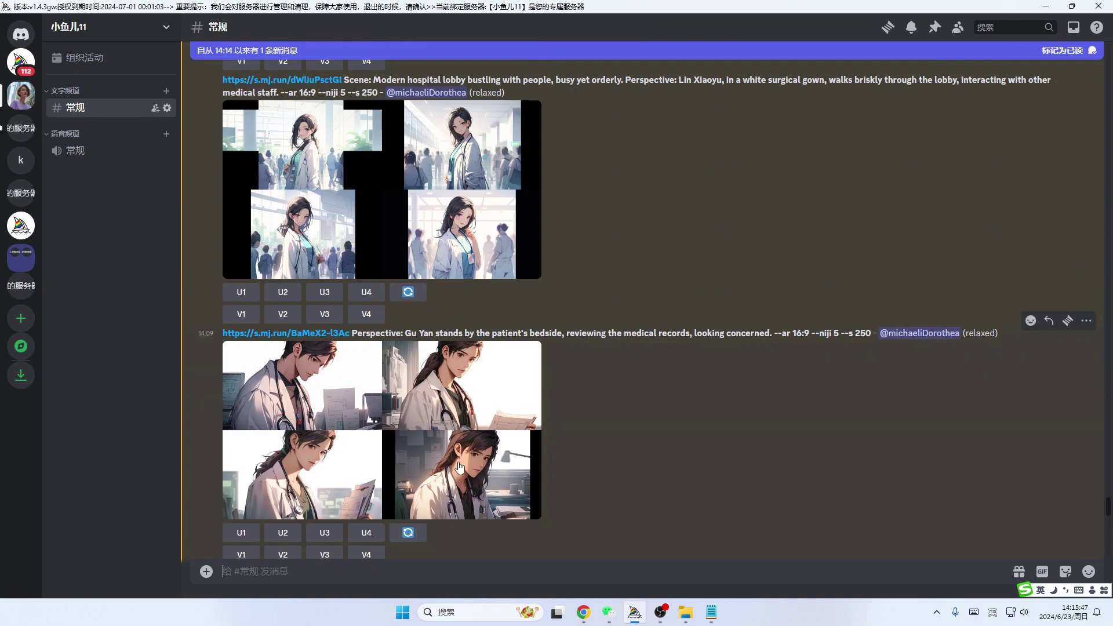
scroll(460, 469, up, 15)
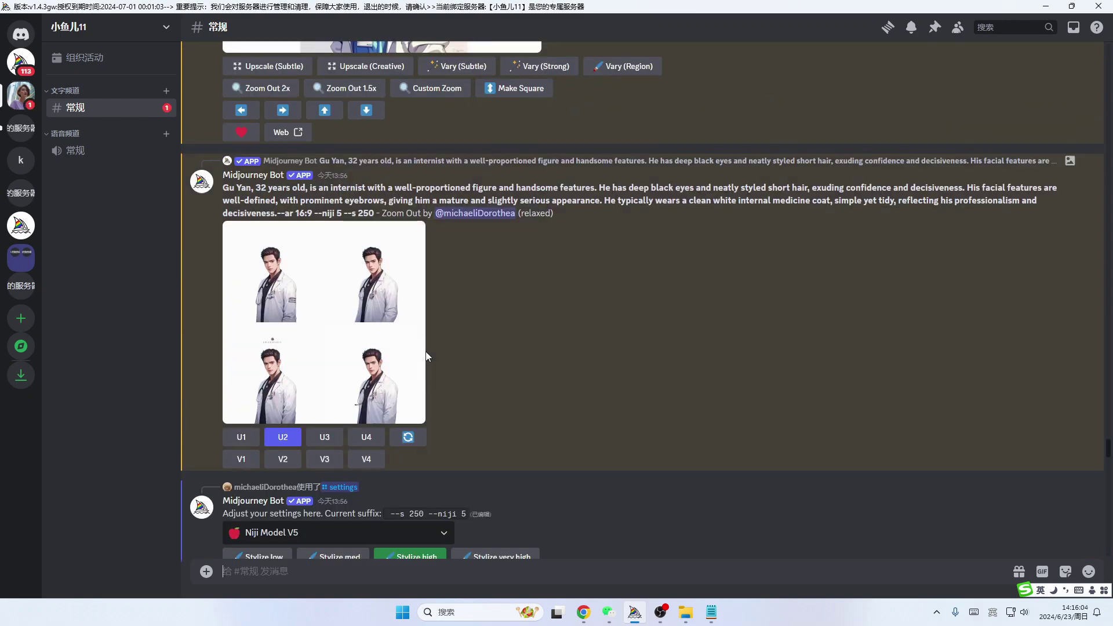
scroll(434, 352, up, 5)
scroll(434, 352, down, 18)
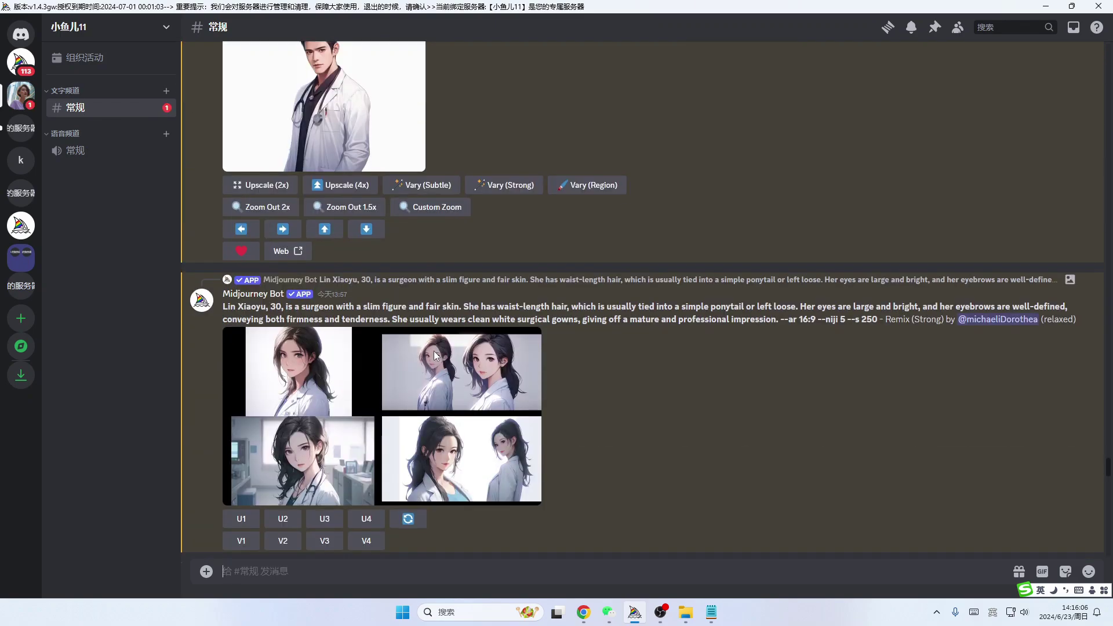
scroll(434, 350, down, 4)
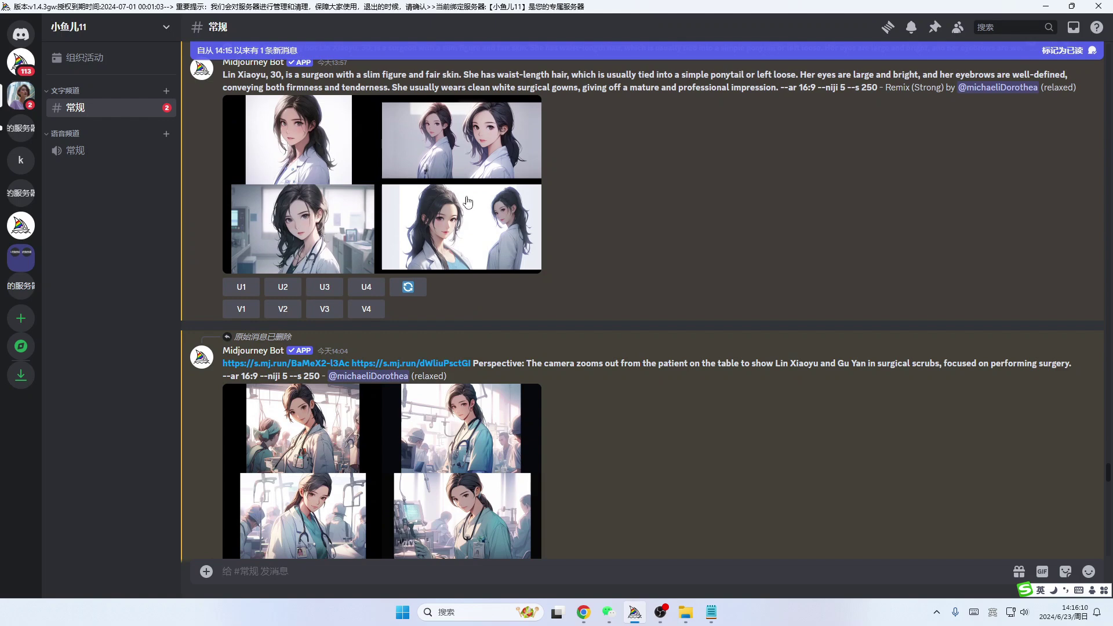
click(324, 290)
click(325, 290)
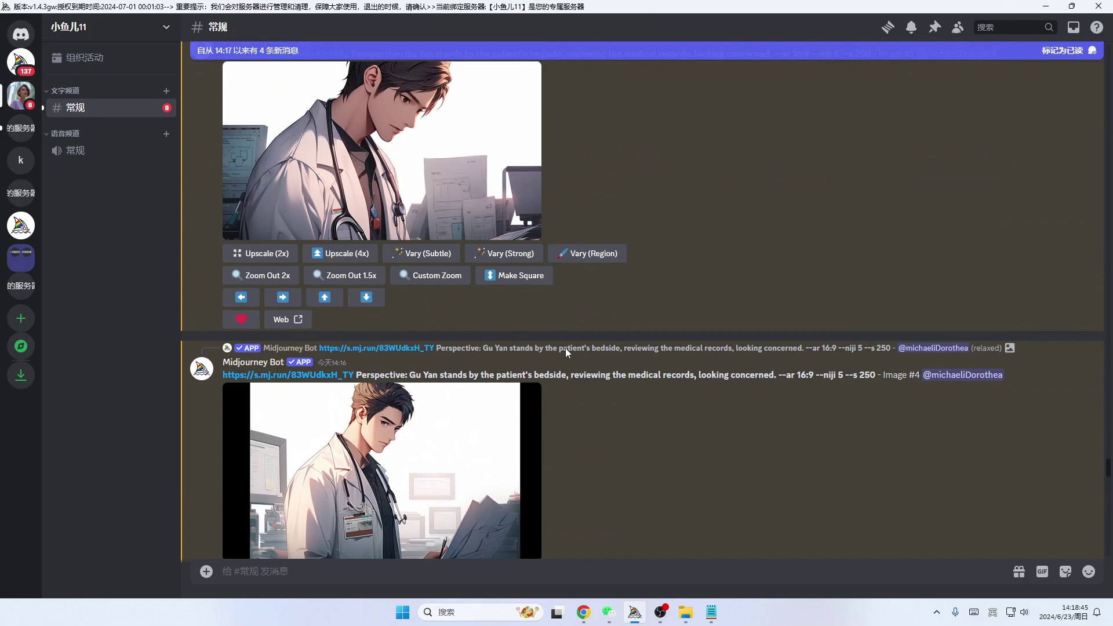
Enlarge the upscaled surgeon portrait set in the medical office, open it in the browser, and save the image
scroll(566, 349, up, 15)
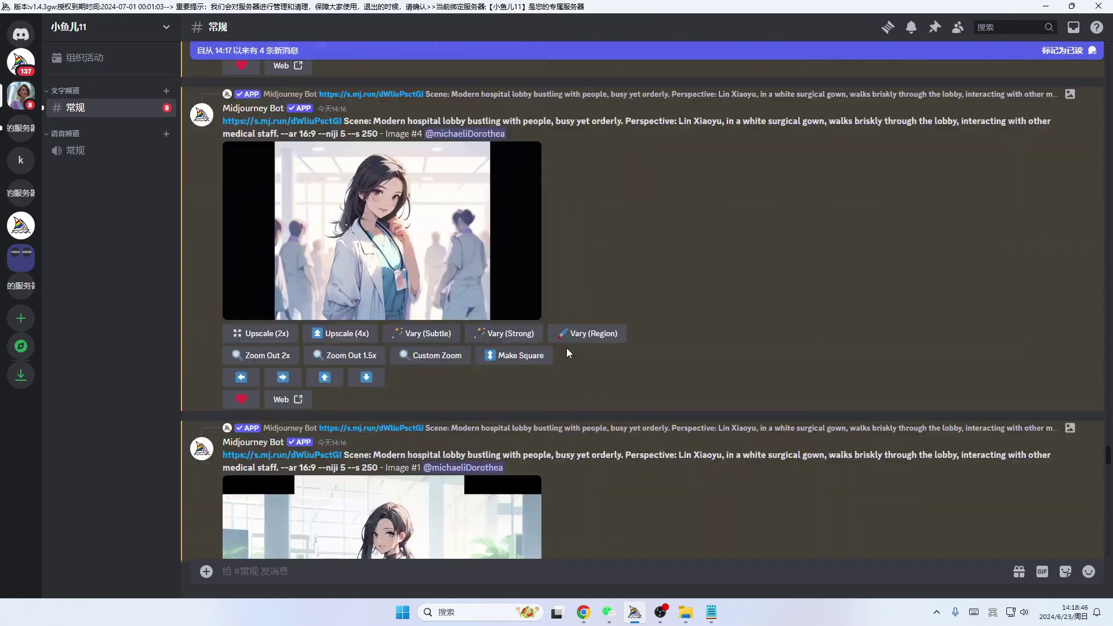
scroll(568, 349, up, 15)
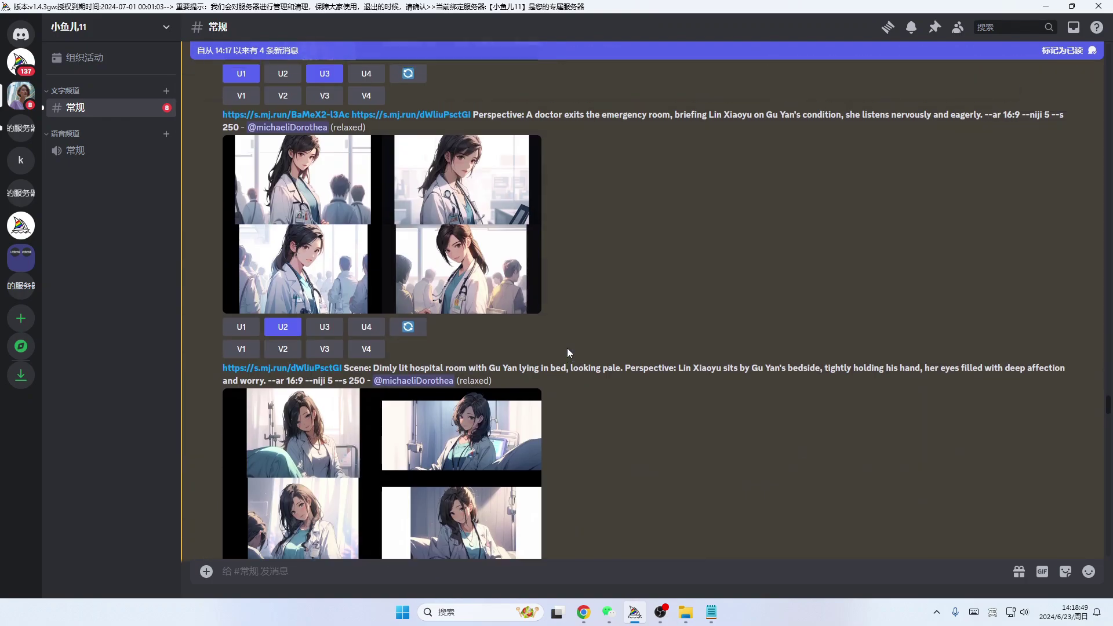
scroll(567, 352, down, 8)
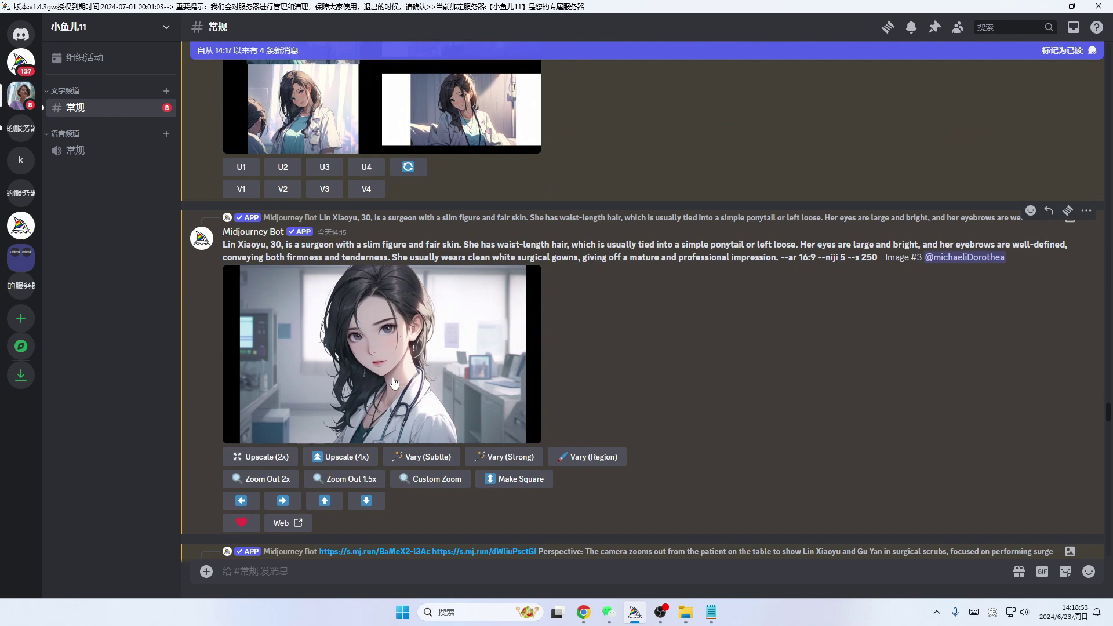
click(397, 381)
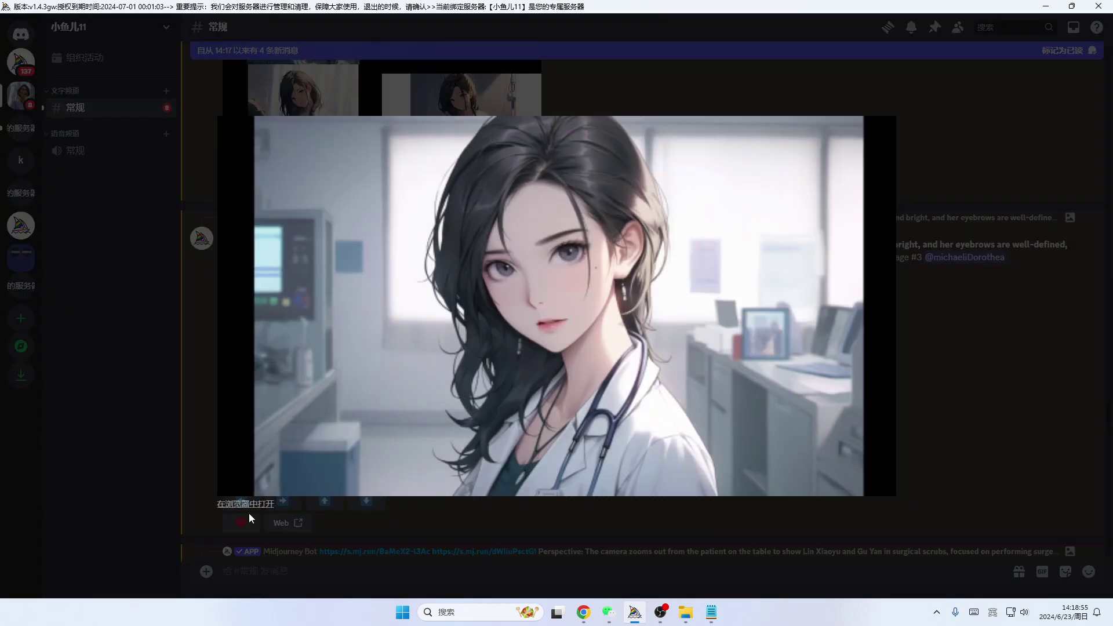
key(alt+Tab)
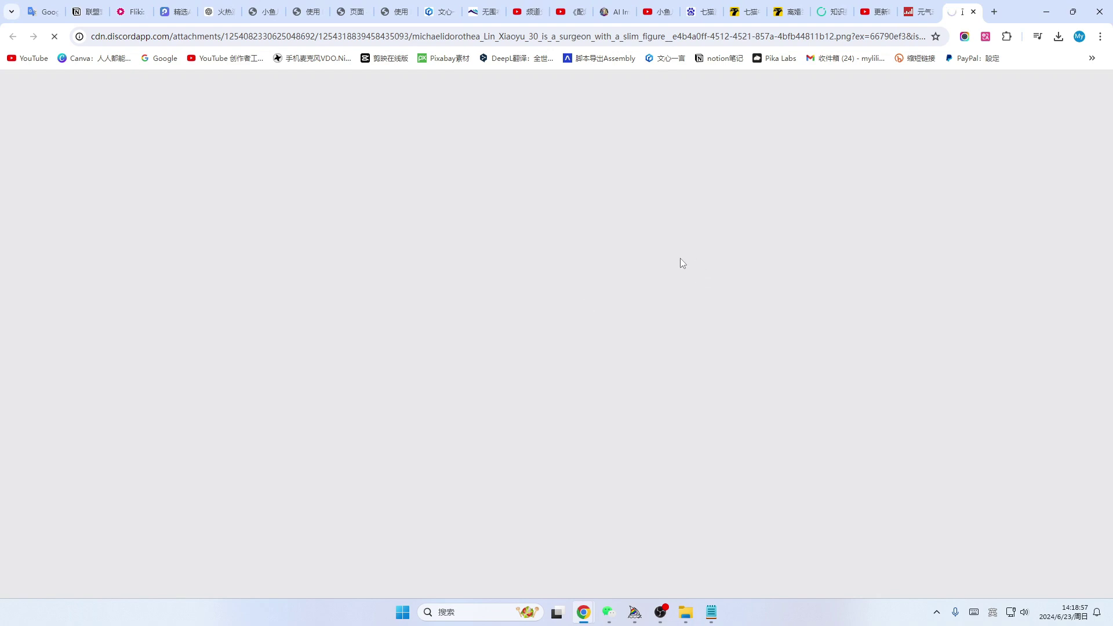
right_click(704, 149)
click(766, 184)
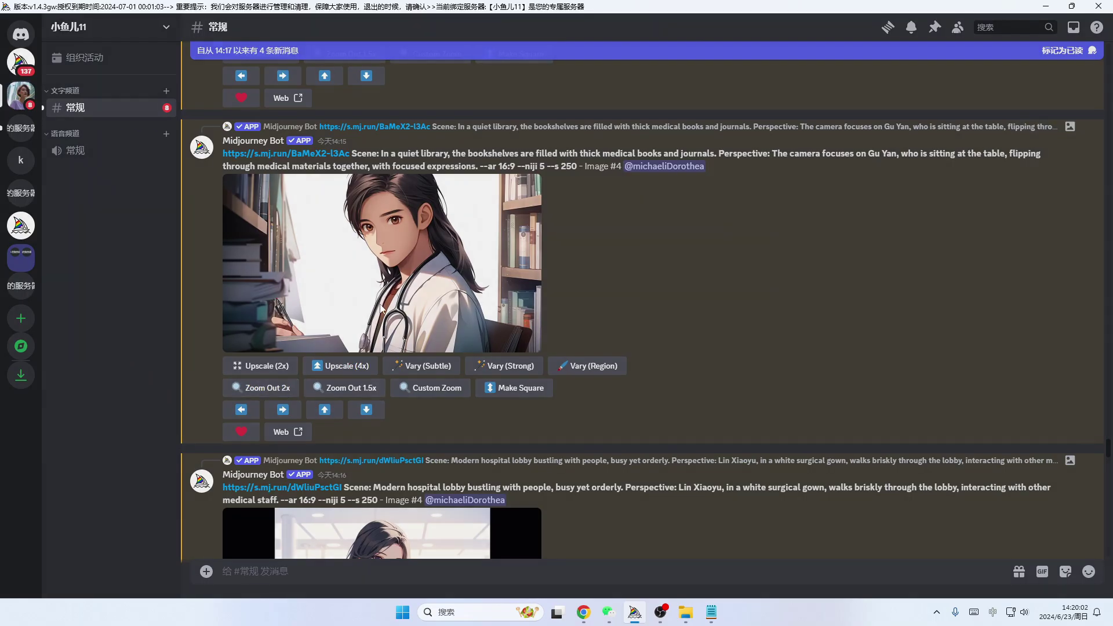
View the surgeon's hospital lobby image full size in the browser, close it, and review the remaining upscaled images in the Midjourney channel
click(381, 310)
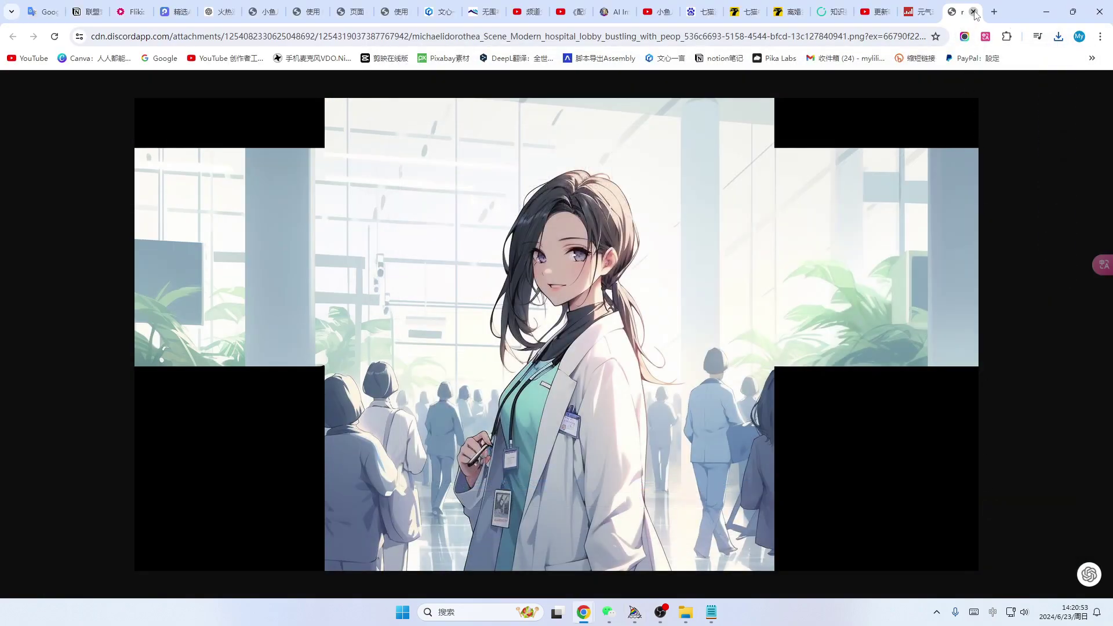
click(974, 11)
click(1047, 12)
click(926, 349)
scroll(483, 431, down, 3)
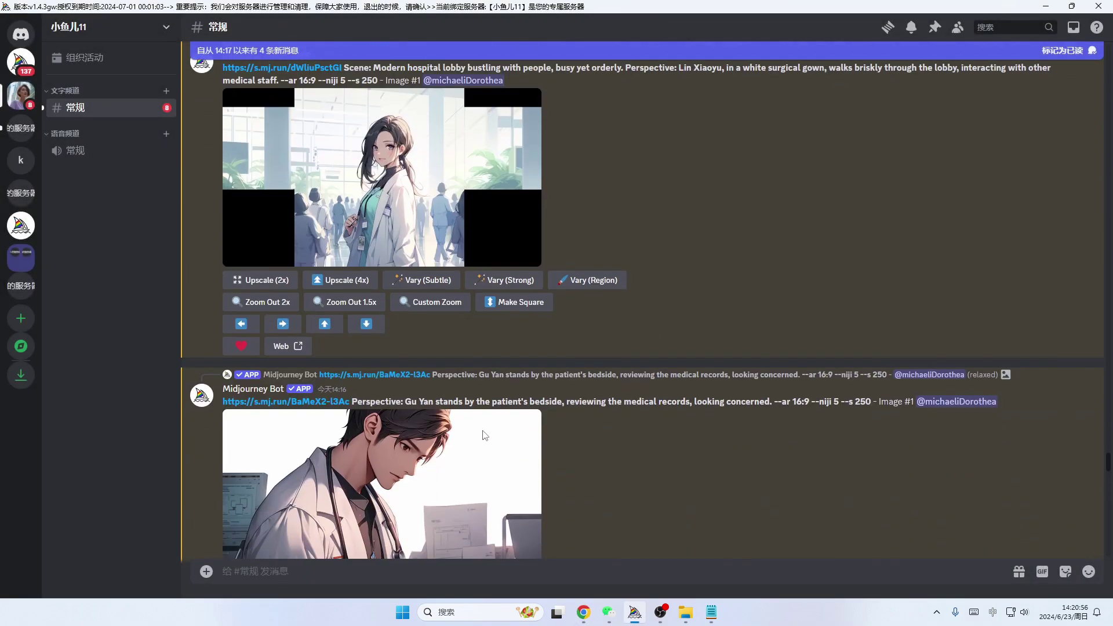
scroll(484, 435, down, 5)
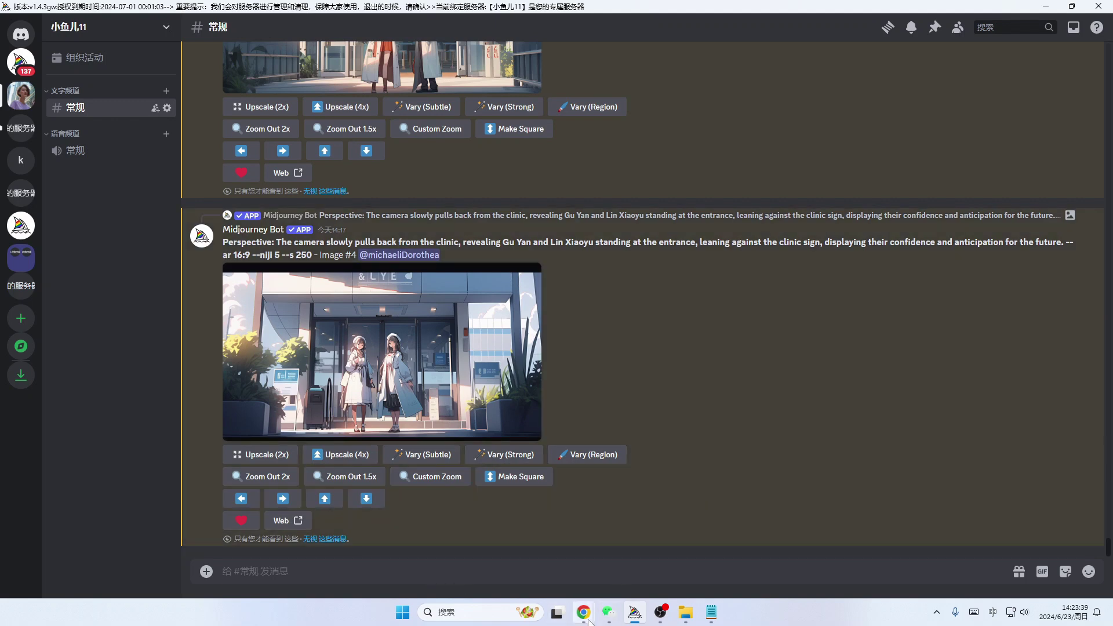
Switch to the browser and select the story text in the ChatGPT storyboard request for copying
click(583, 612)
click(136, 13)
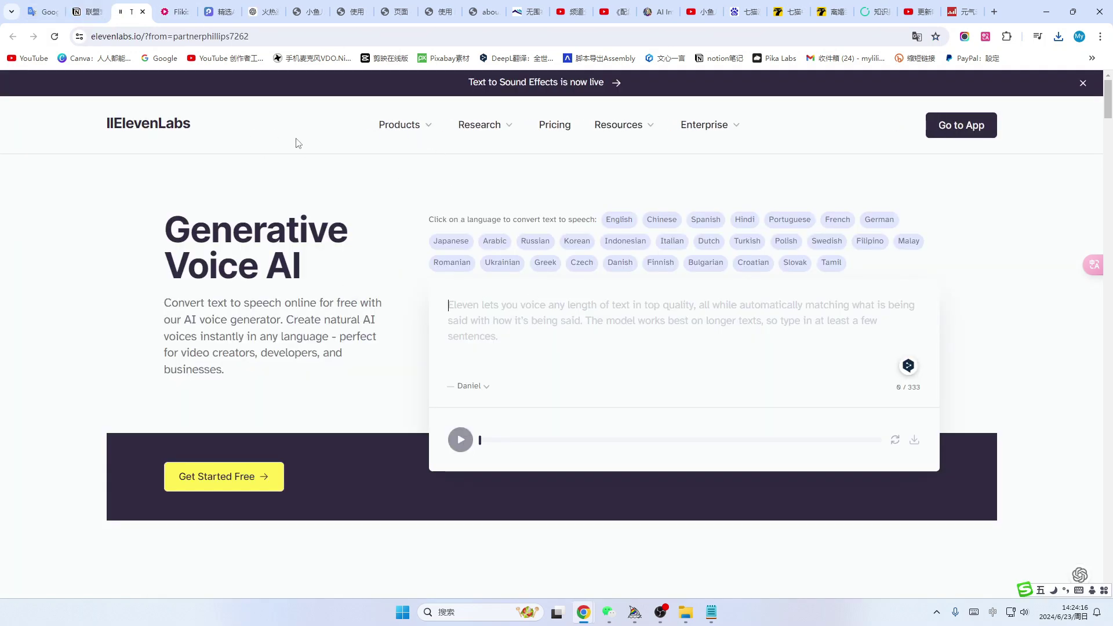
click(266, 14)
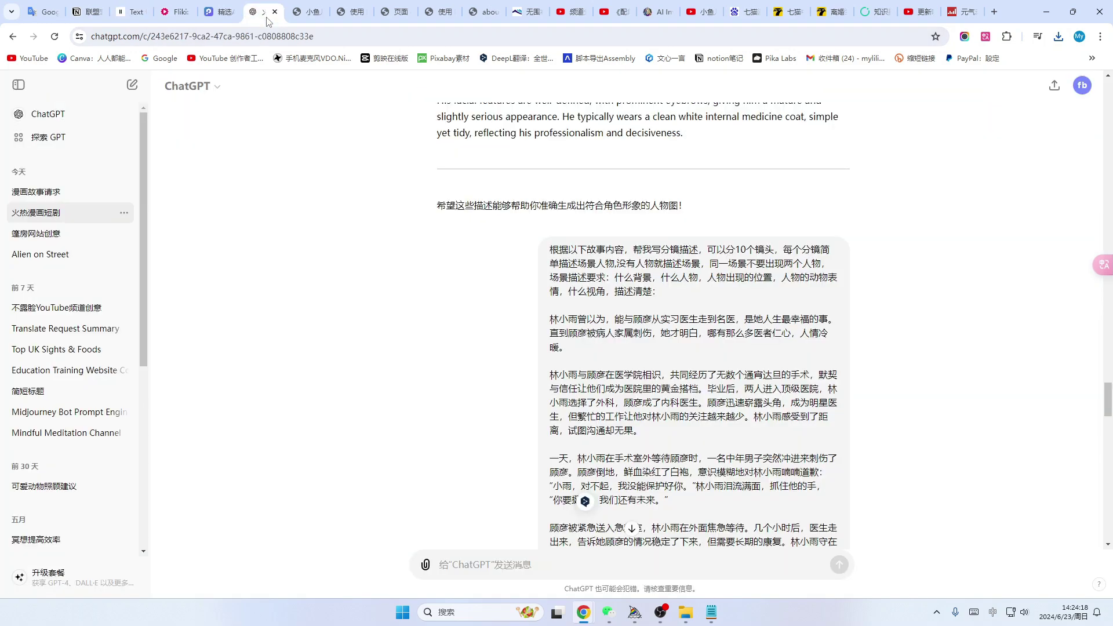
scroll(661, 330, down, 2)
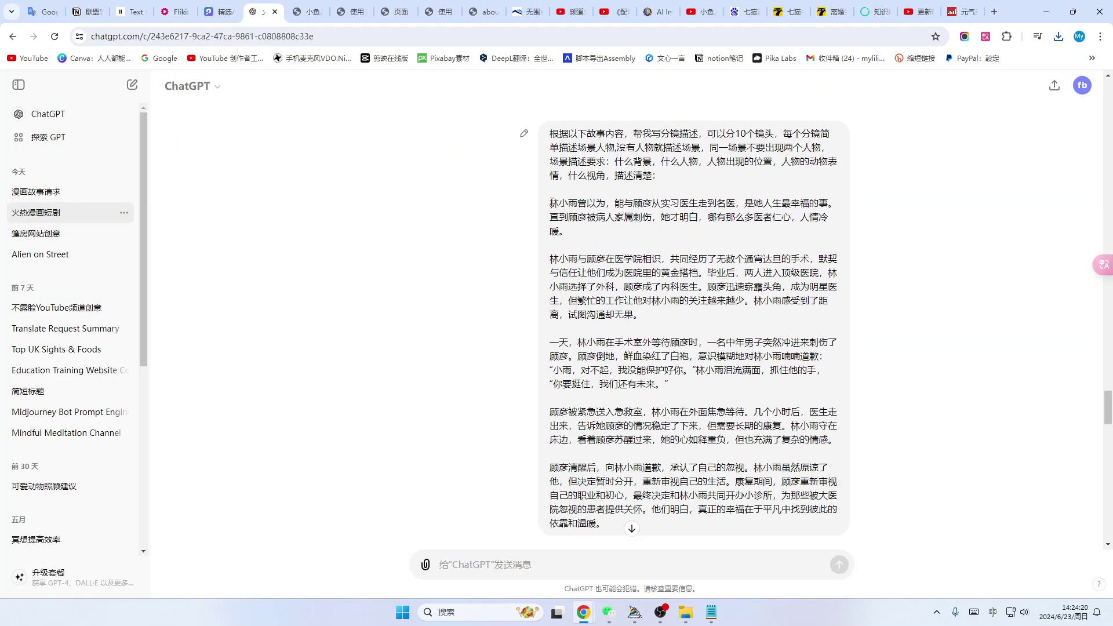
drag(553, 199, 712, 434)
Paste the story into the ElevenLabs text-to-speech box and choose the Harry voice
click(130, 12)
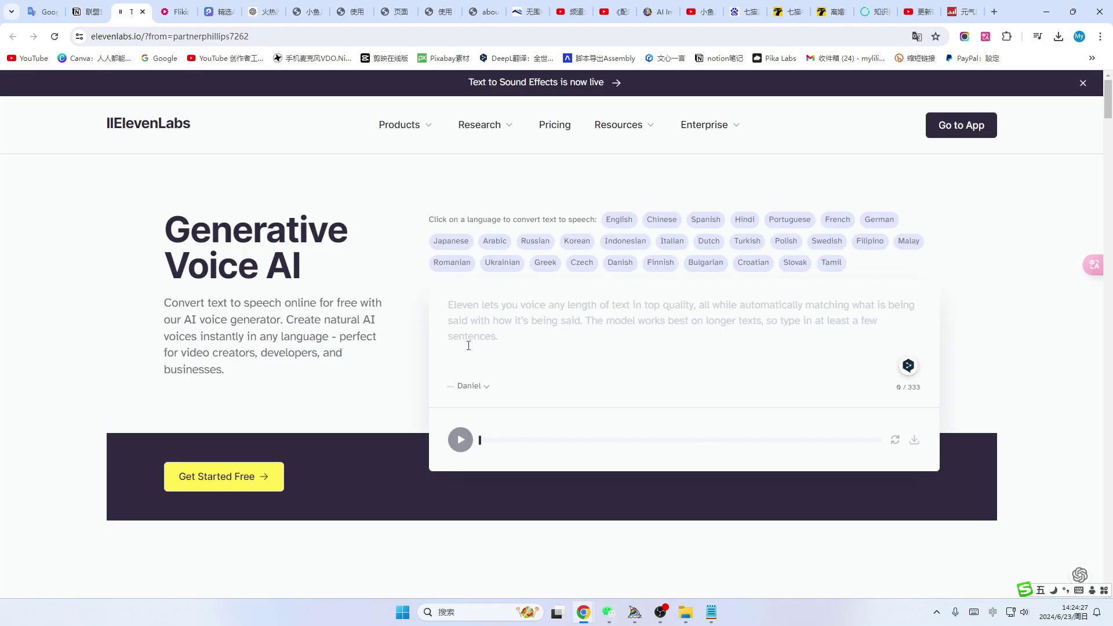
click(478, 314)
key(ctrl+v)
click(472, 385)
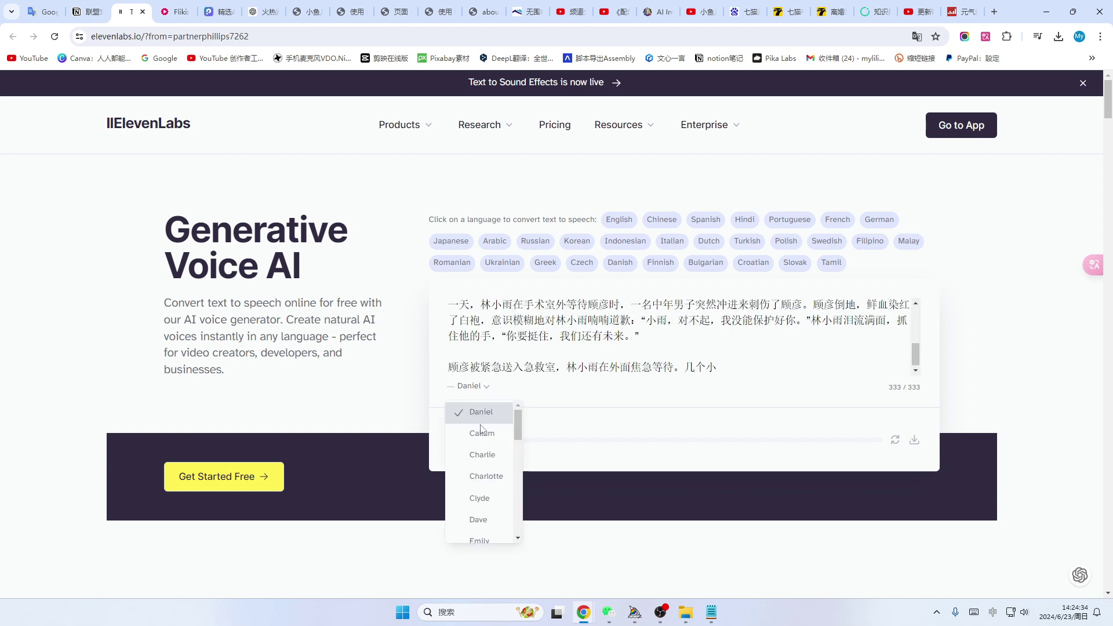
scroll(487, 490, down, 5)
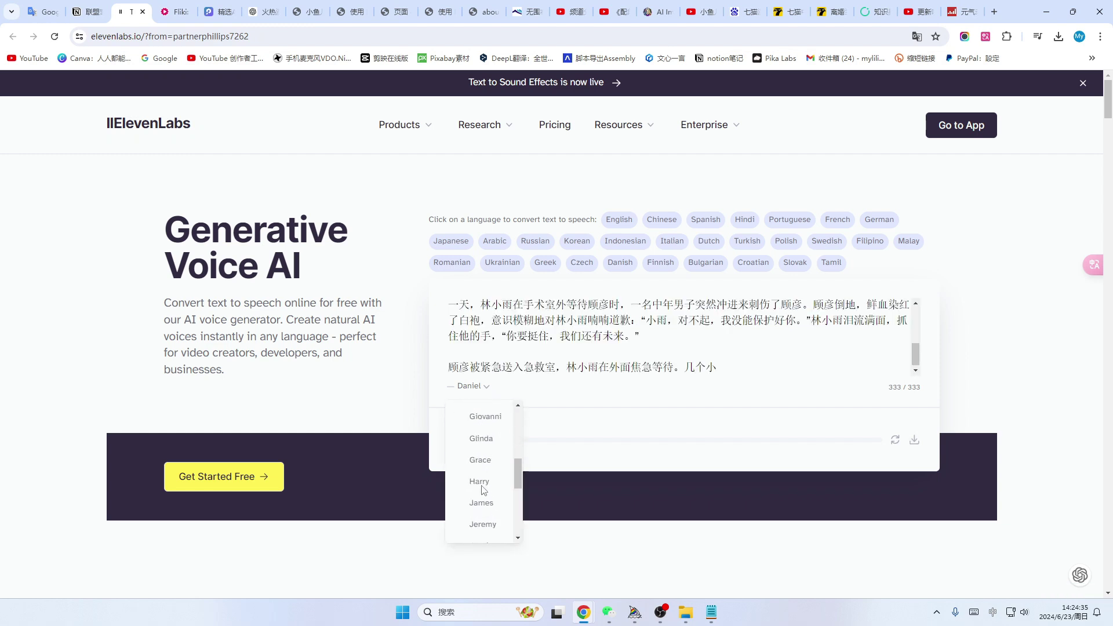
click(480, 481)
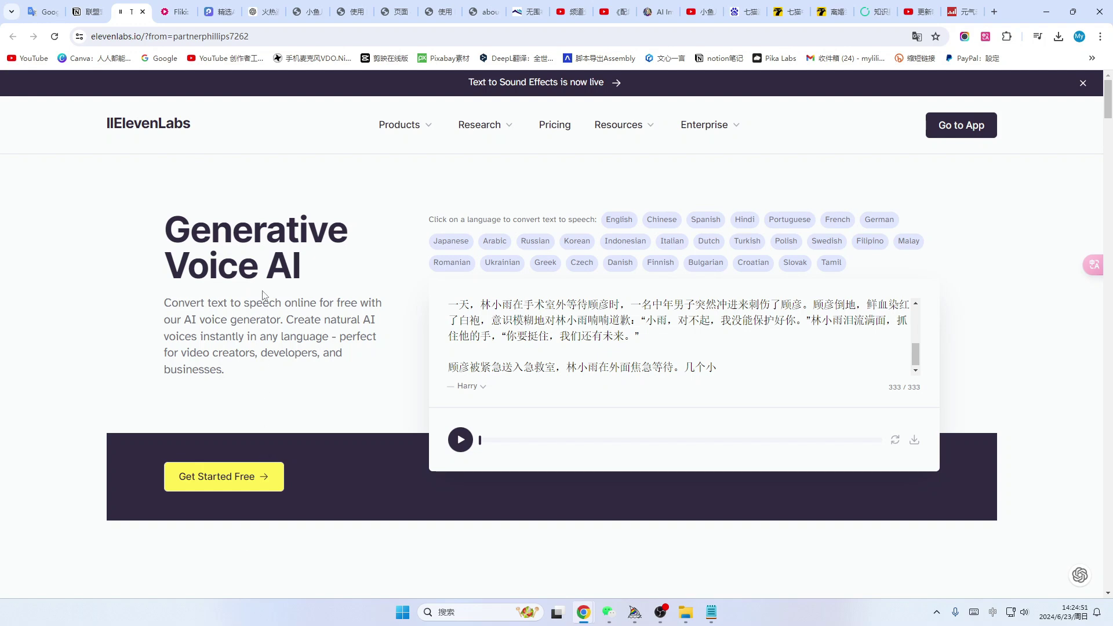
Start a new file in the Fliki app and show the page with Chinese translations
click(183, 10)
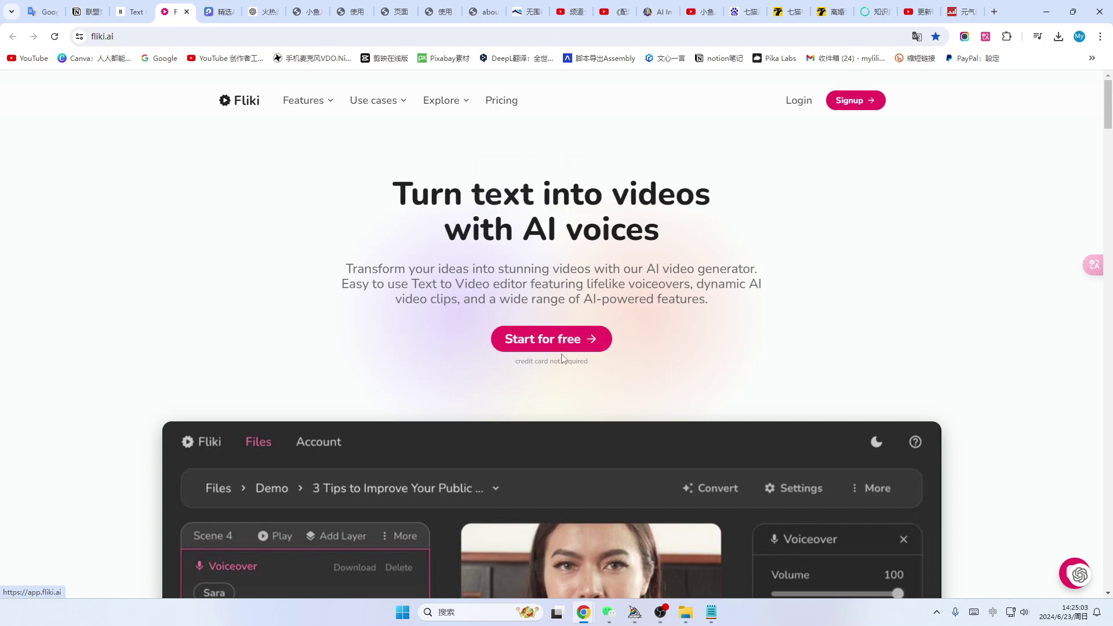
click(579, 340)
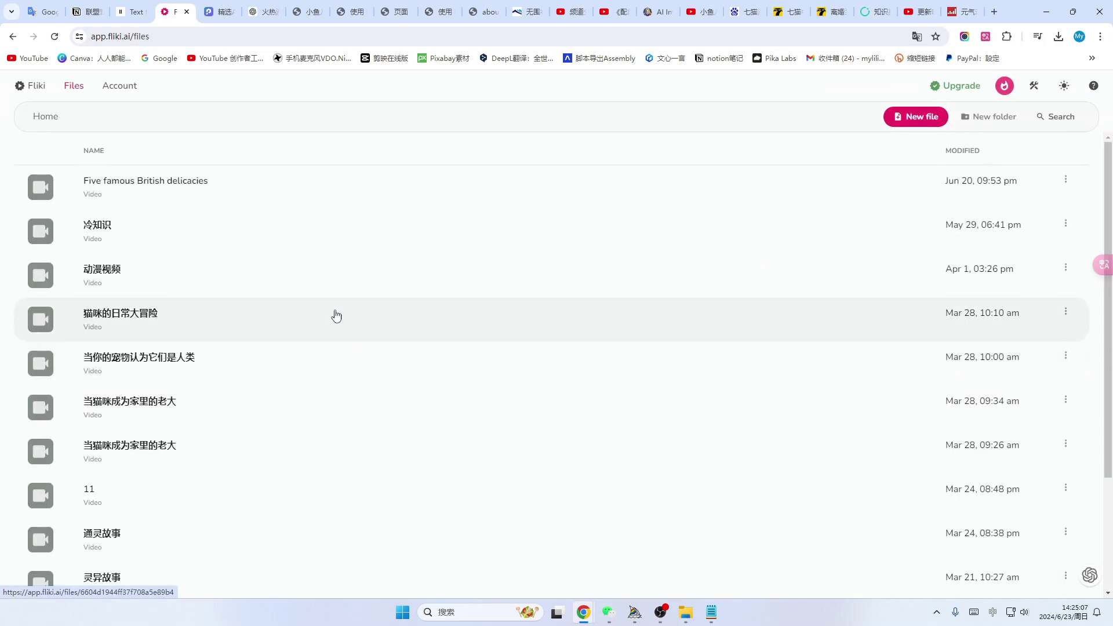
click(921, 122)
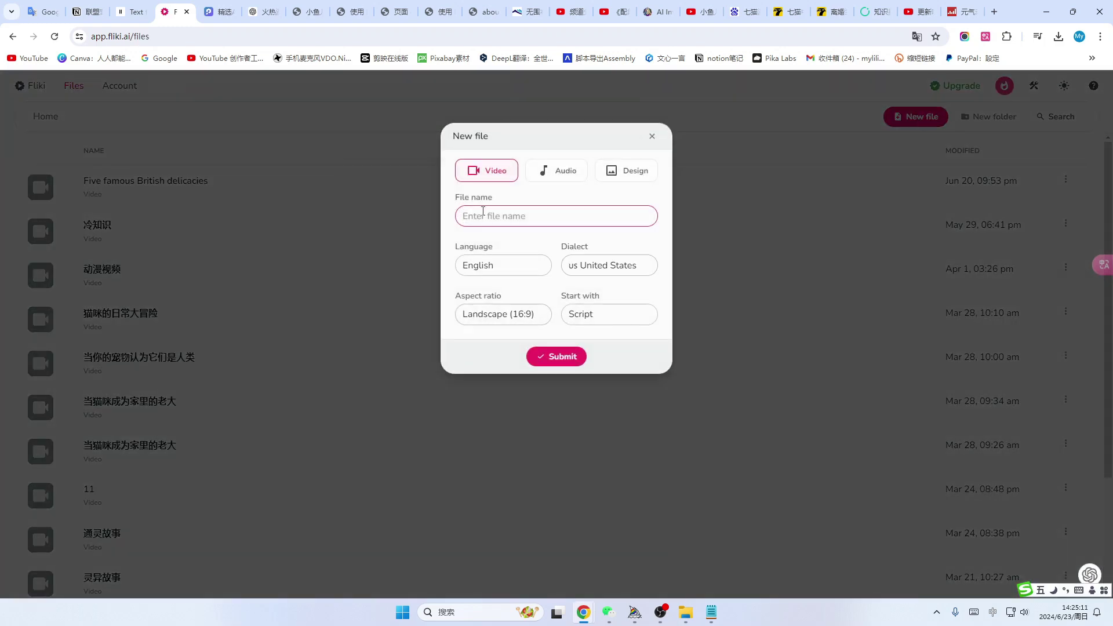
click(986, 37)
click(899, 166)
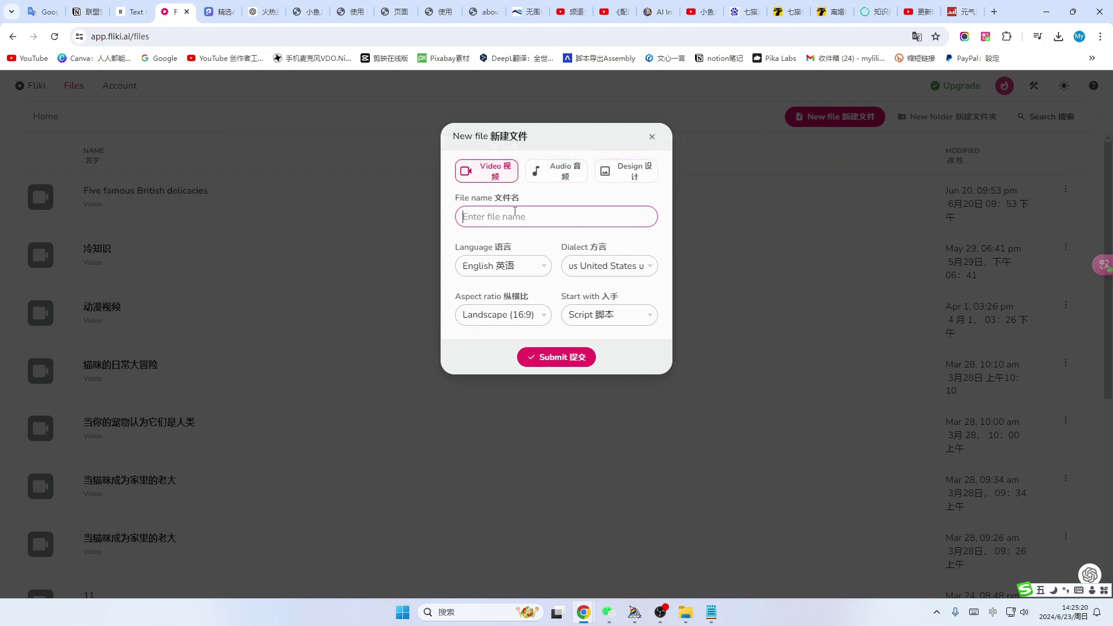
Create the video file 漫画故事 in Chinese with the Mandarin Simplified dialect, starting with a script
text(漫画故事)
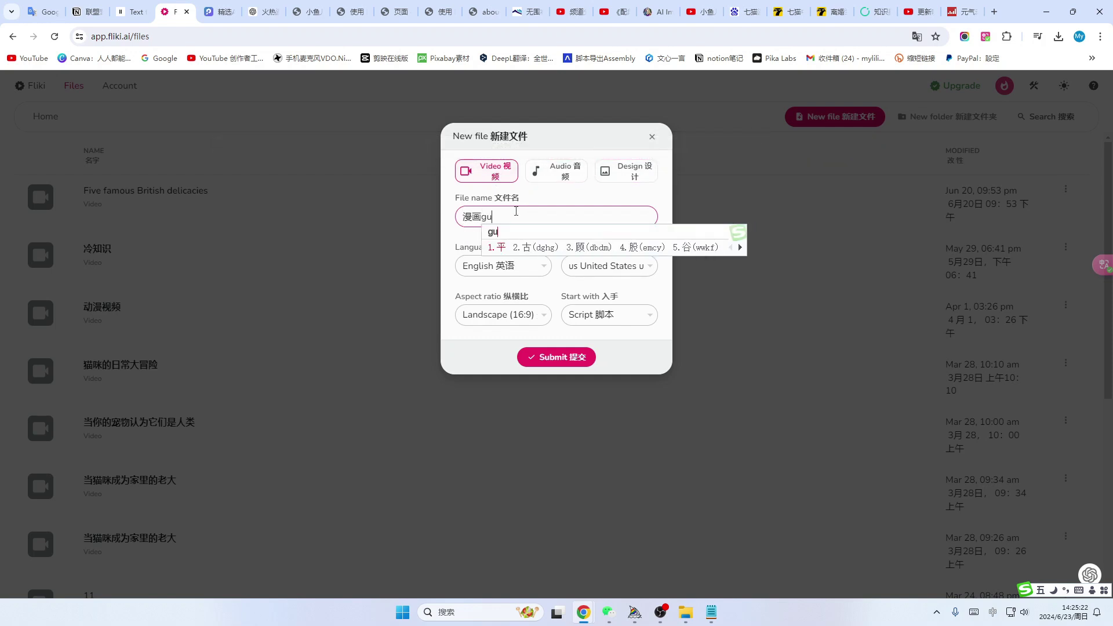
click(542, 266)
click(522, 479)
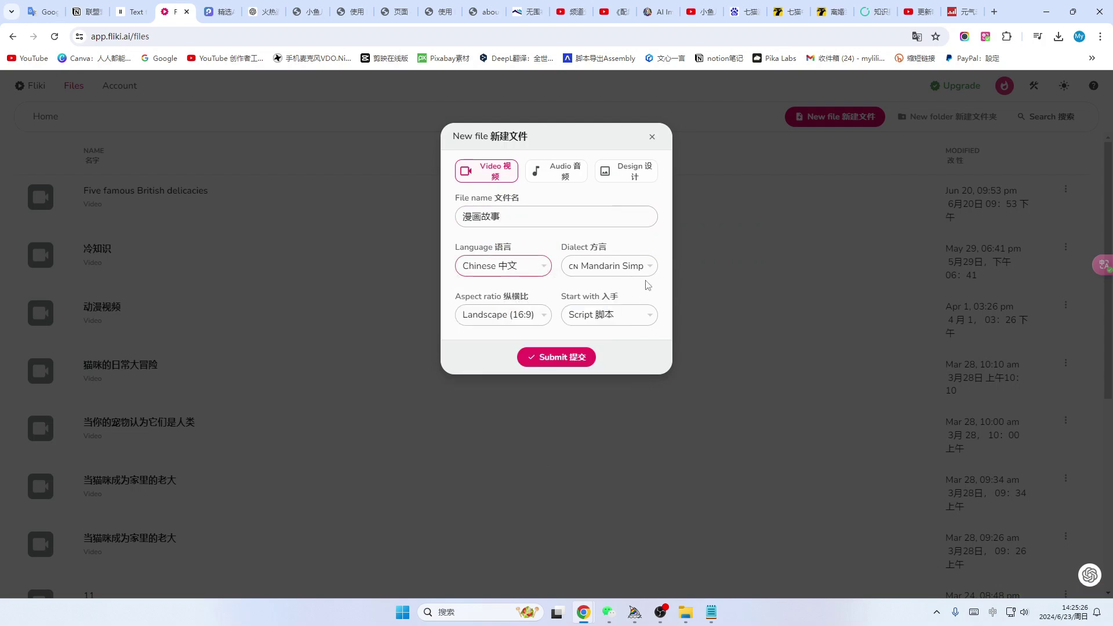
click(648, 265)
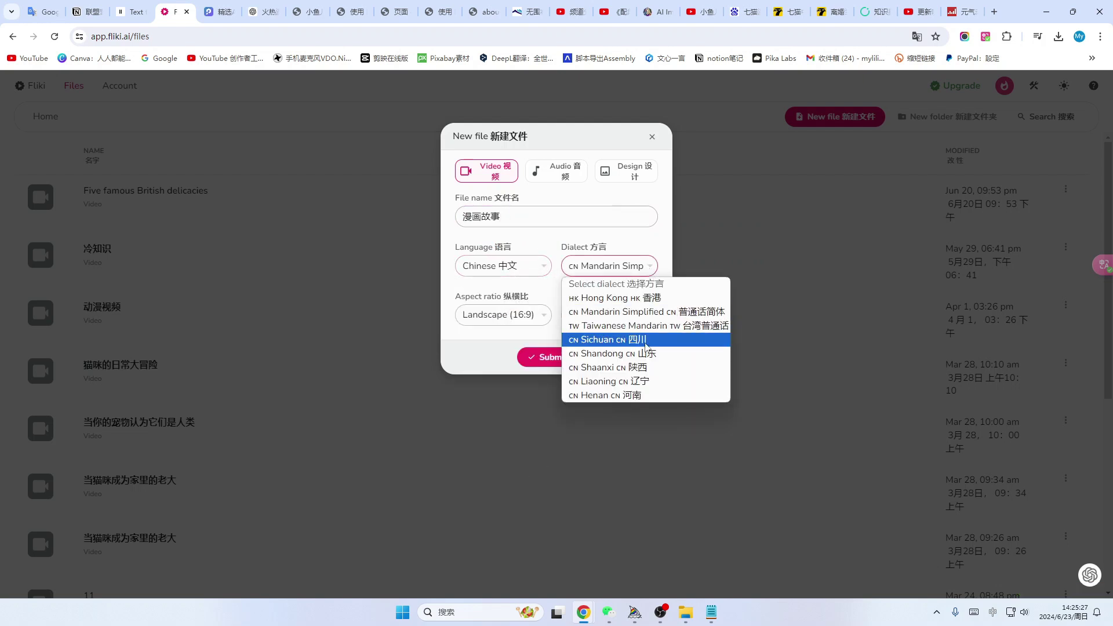
click(677, 314)
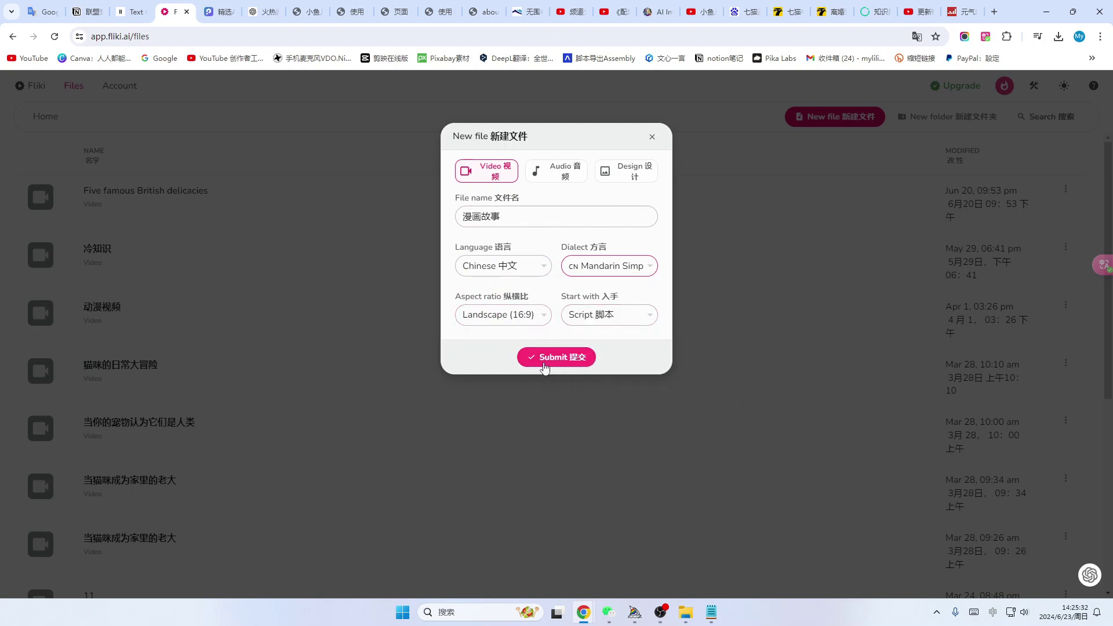
click(652, 319)
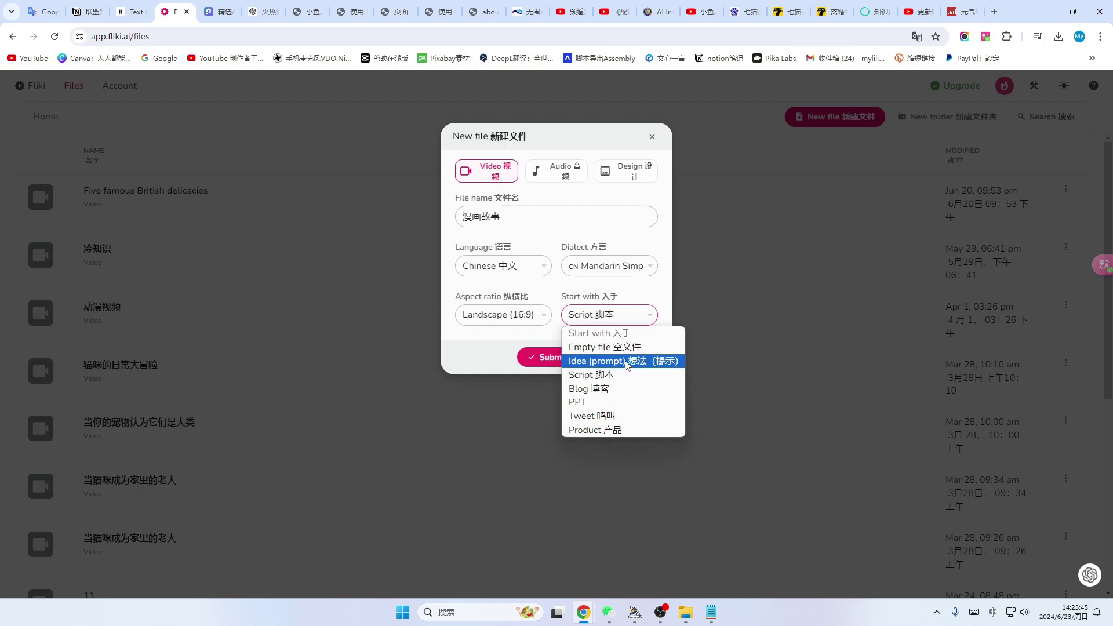
click(596, 375)
click(568, 357)
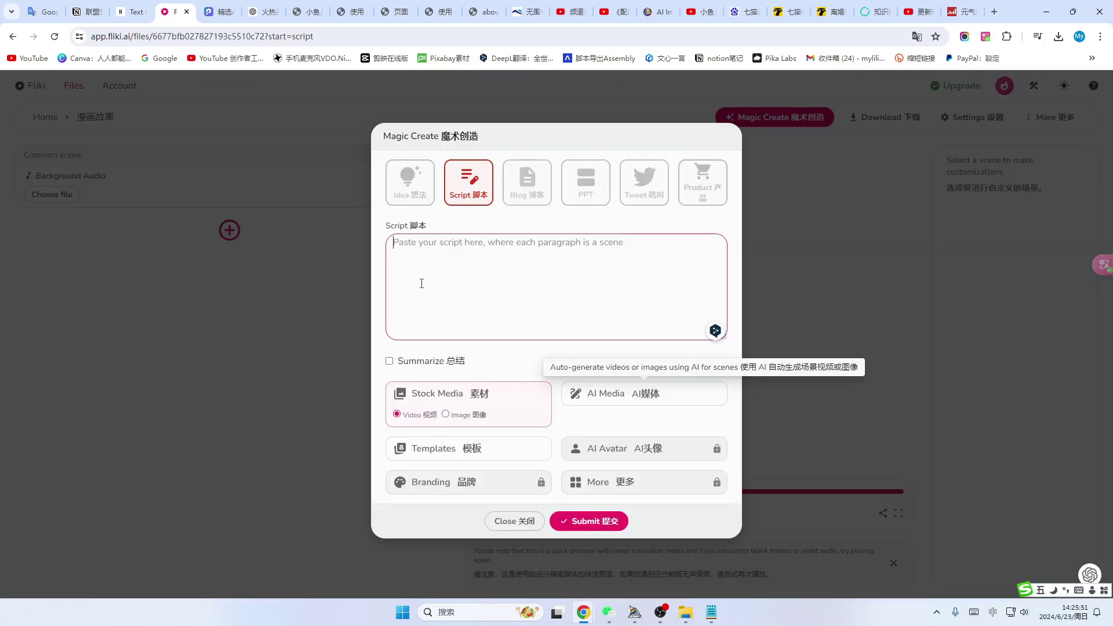
Paste the story as the script and split its opening paragraph into two scene paragraphs after the first sentence
key(ctrl+v)
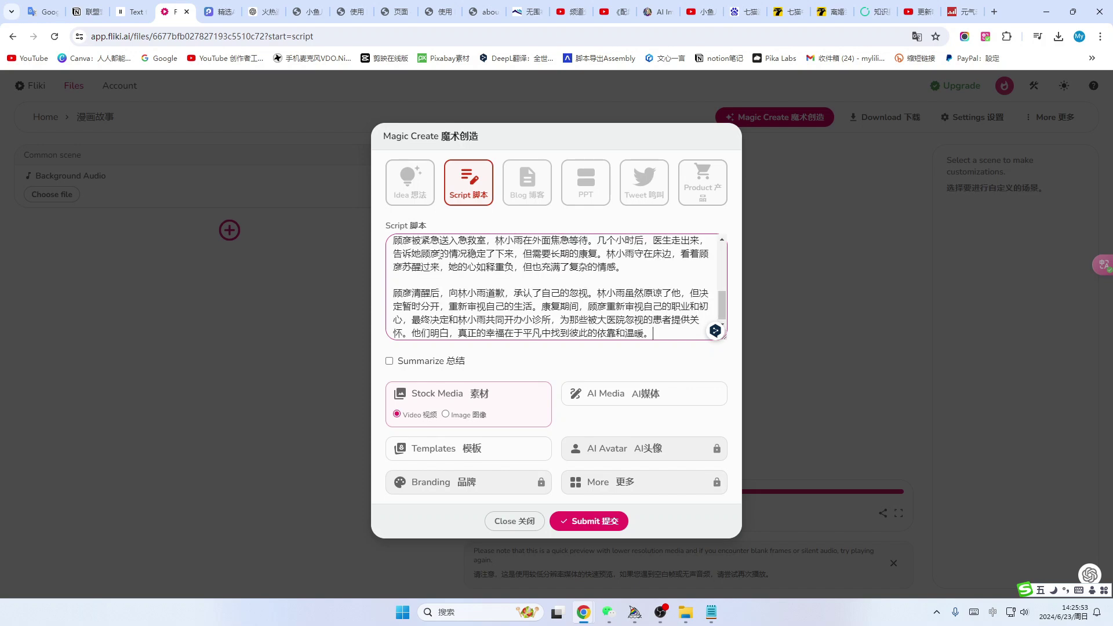
scroll(673, 266, up, 10)
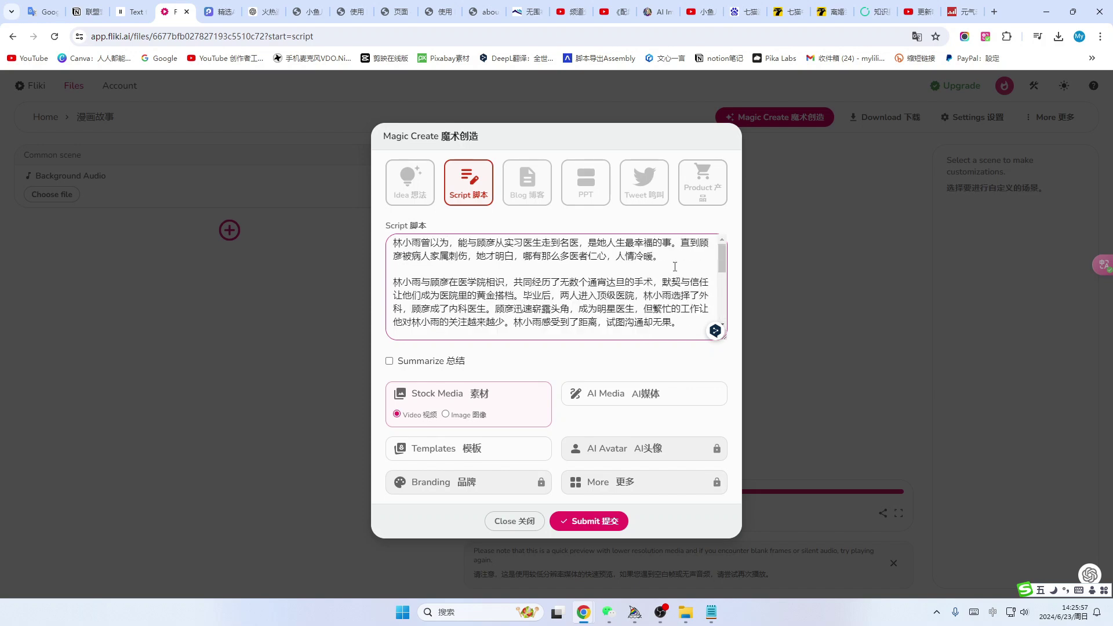
key(Return)
key(Return)
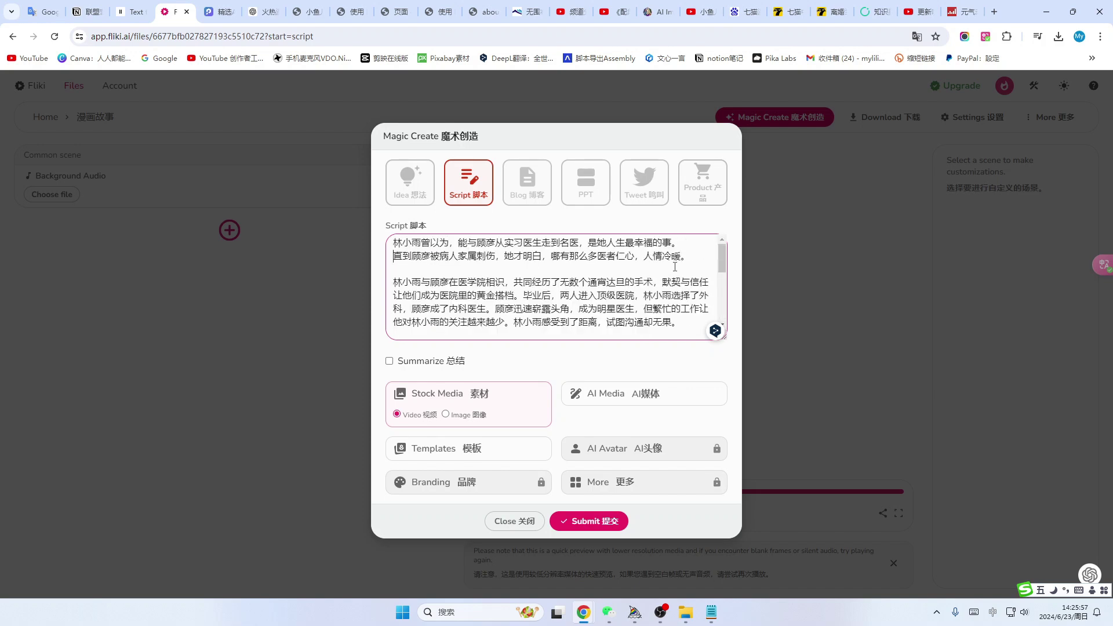
scroll(657, 278, down, 3)
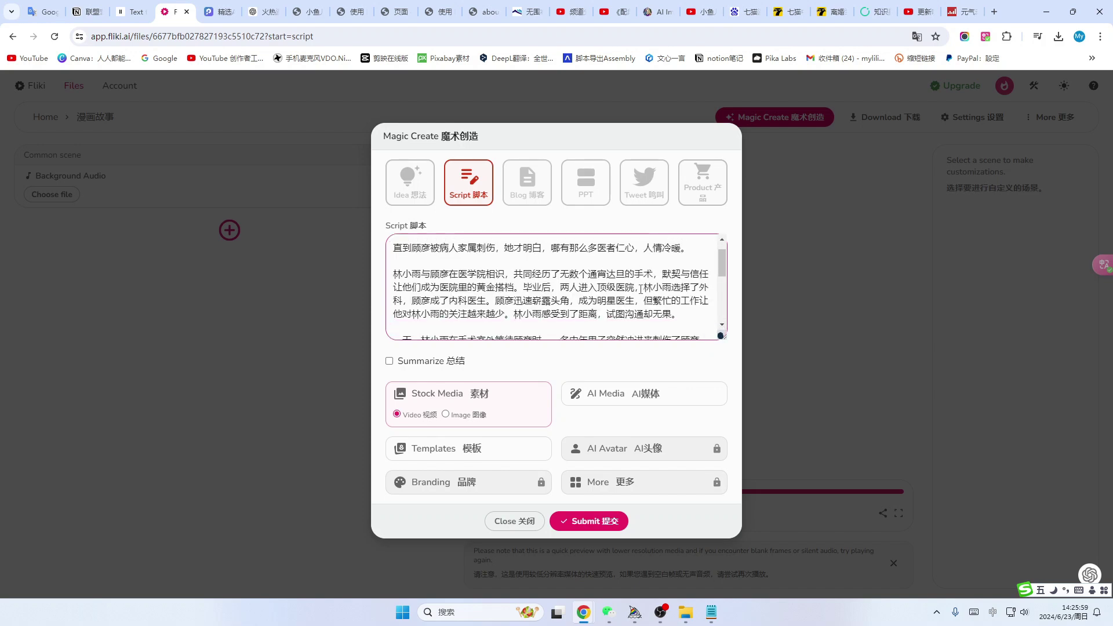
scroll(633, 237, up, 4)
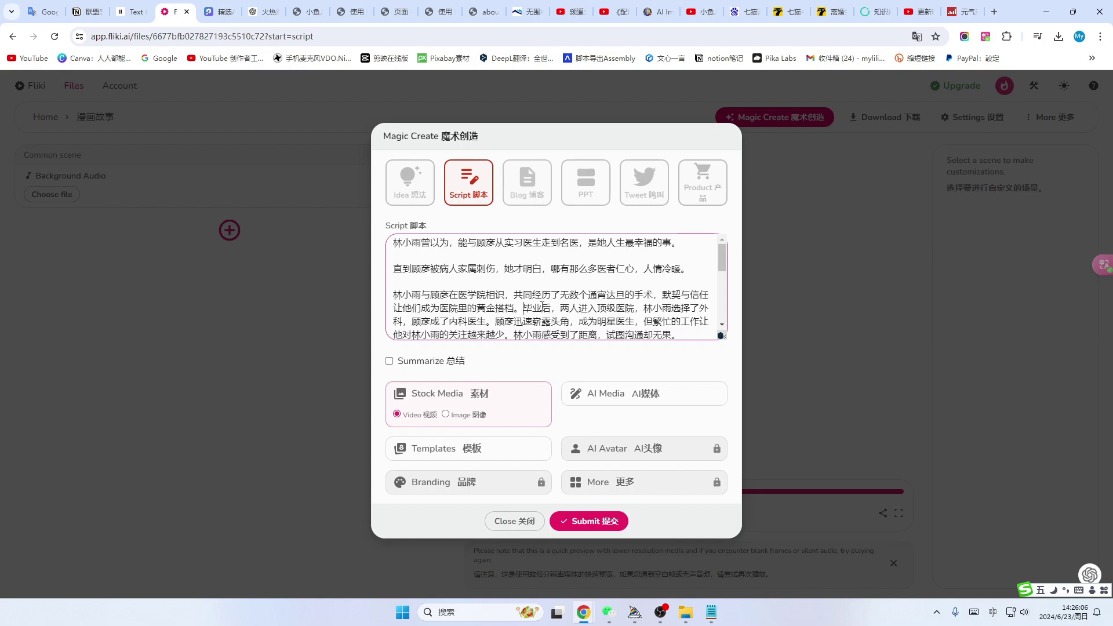
Split the medical school paragraph into separate scenes before 毕业后 and after the sentence about their surgery and internal medicine choices
key(Return)
key(Return)
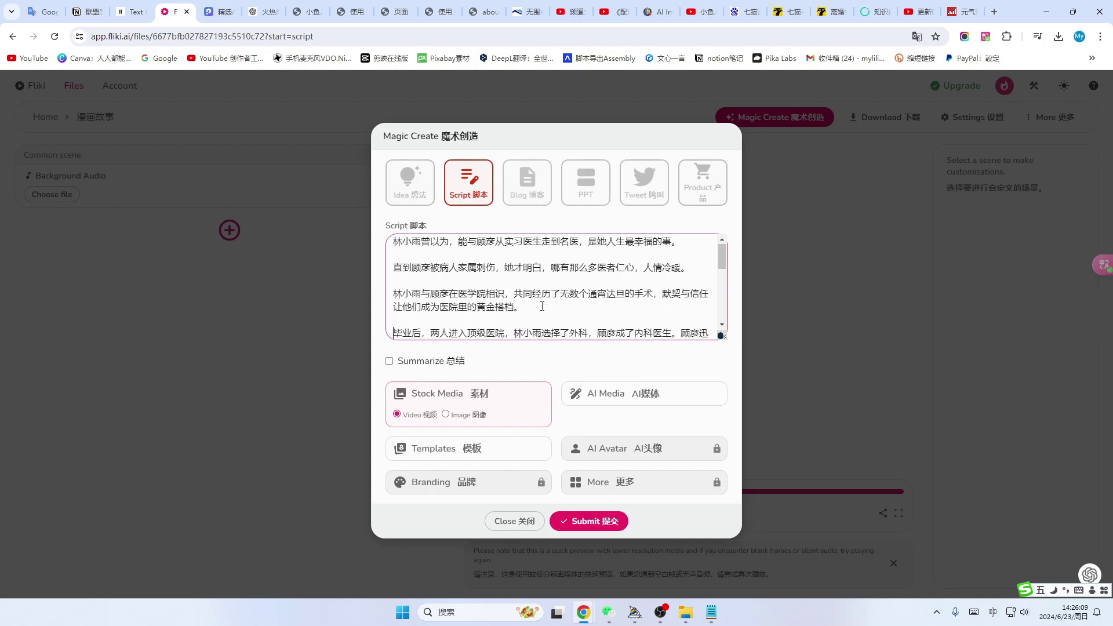
scroll(548, 302, down, 1)
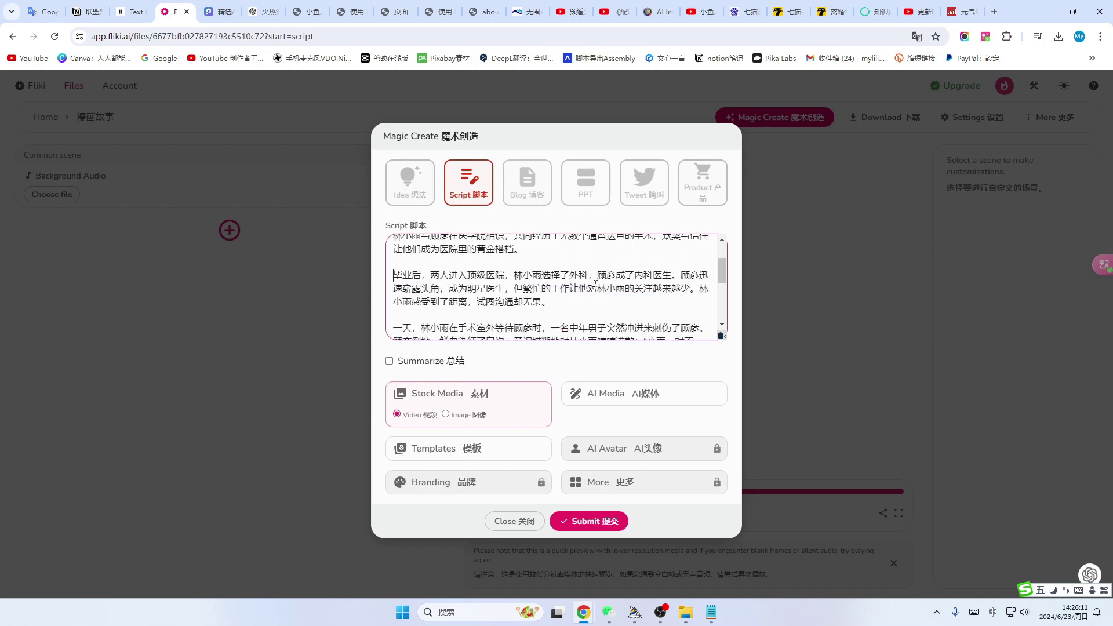
click(682, 274)
key(Return)
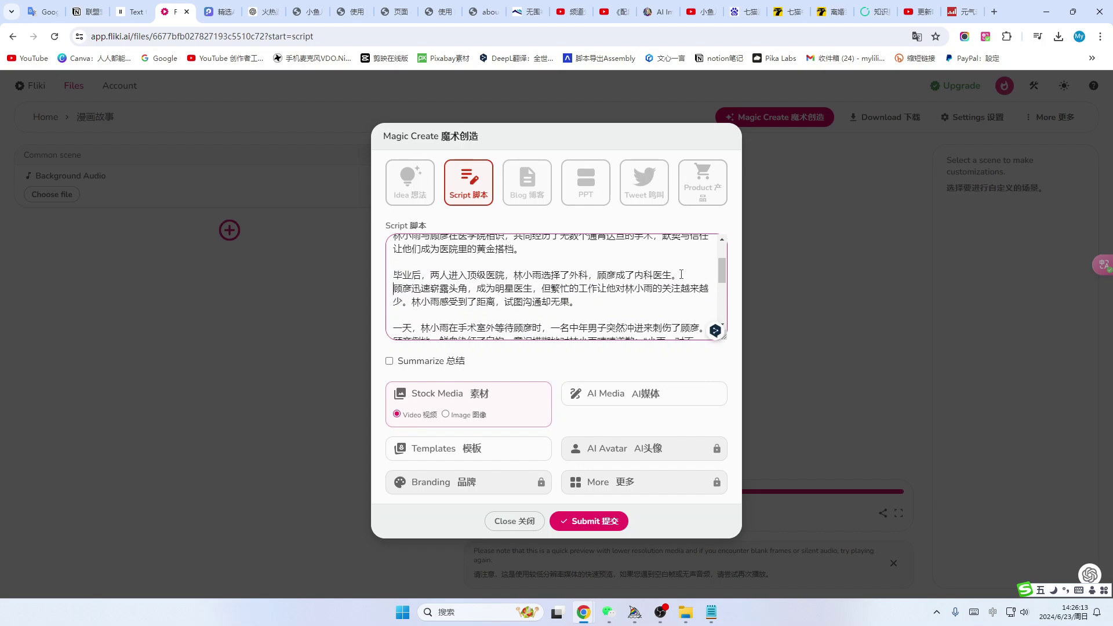
key(Return)
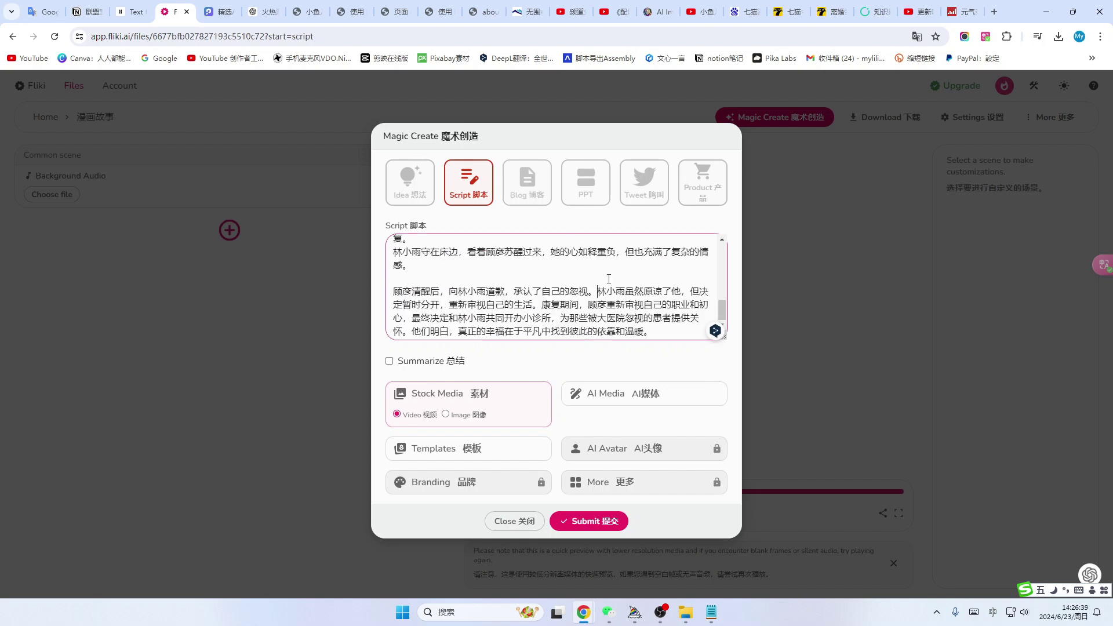
Split the script's final paragraph into four scene paragraphs, one for each sentence
key(BackSpace)
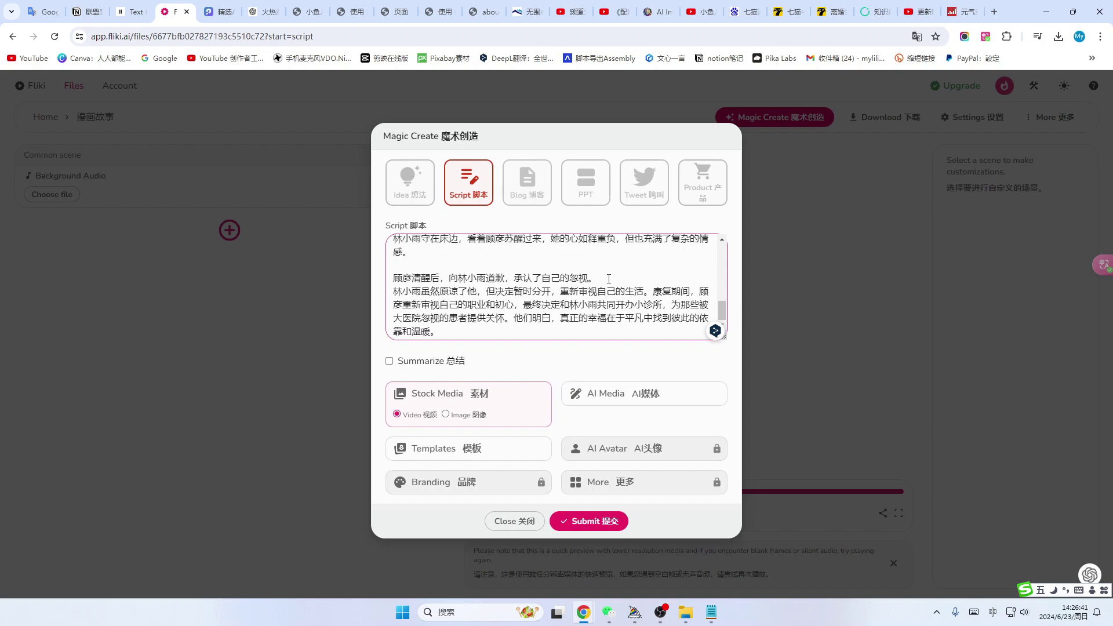
key(Return)
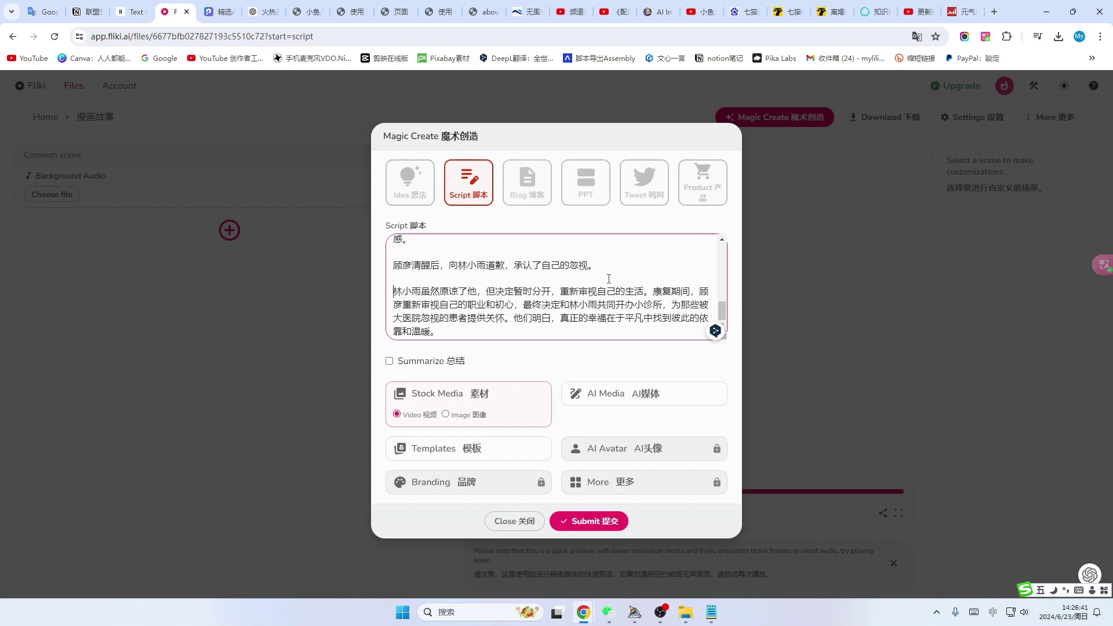
click(657, 289)
key(Return)
key(Return)
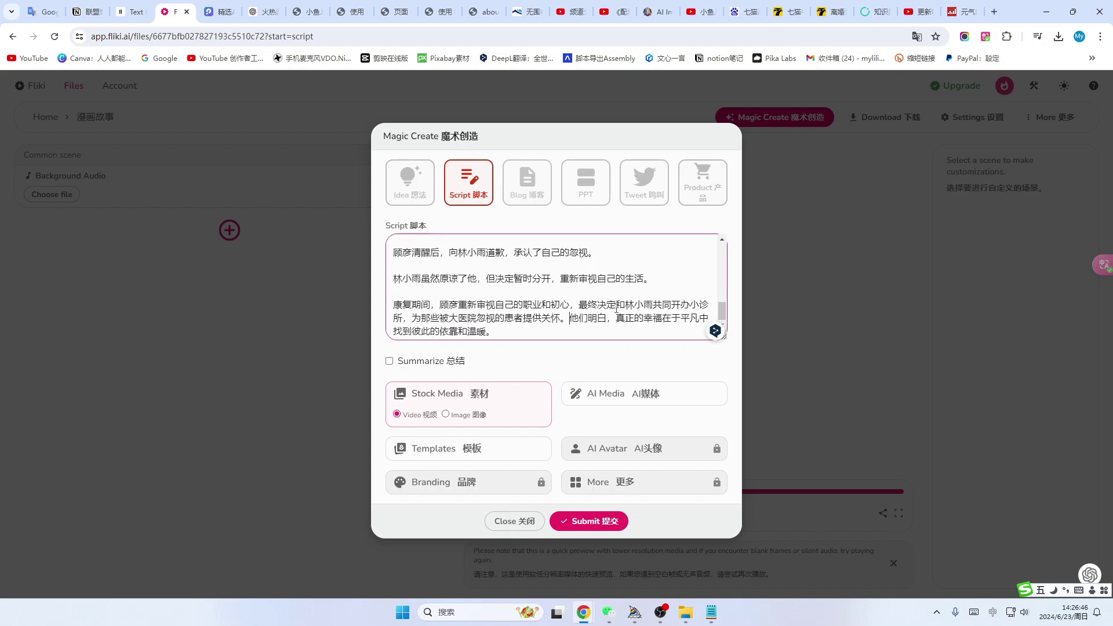
key(Return)
key(Return)
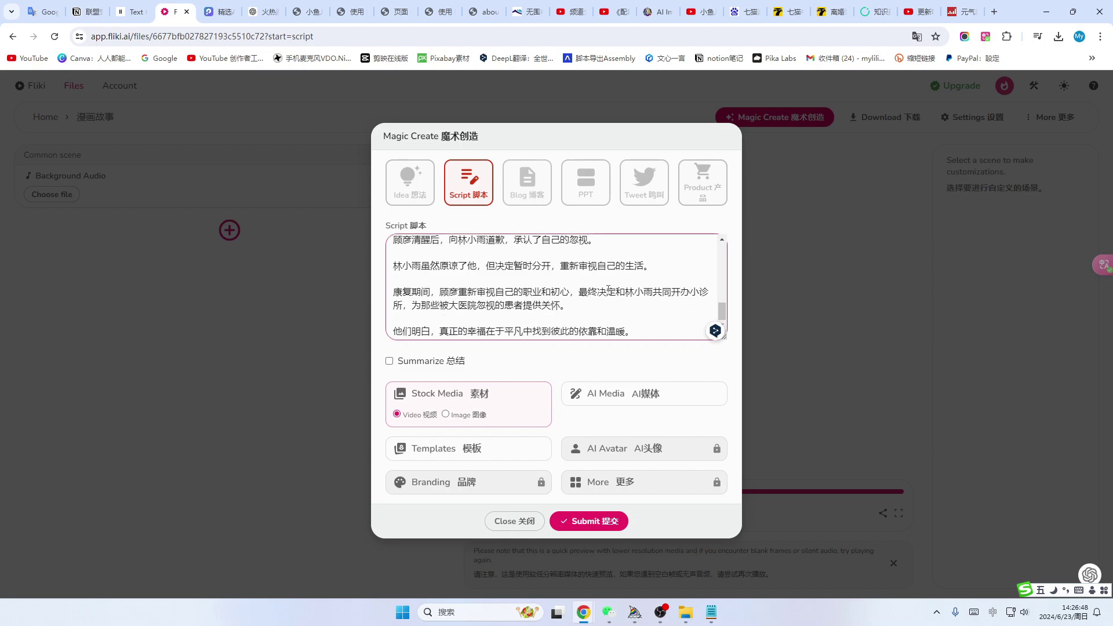
Choose AI Media as the source for the scene visuals
scroll(608, 288, up, 6)
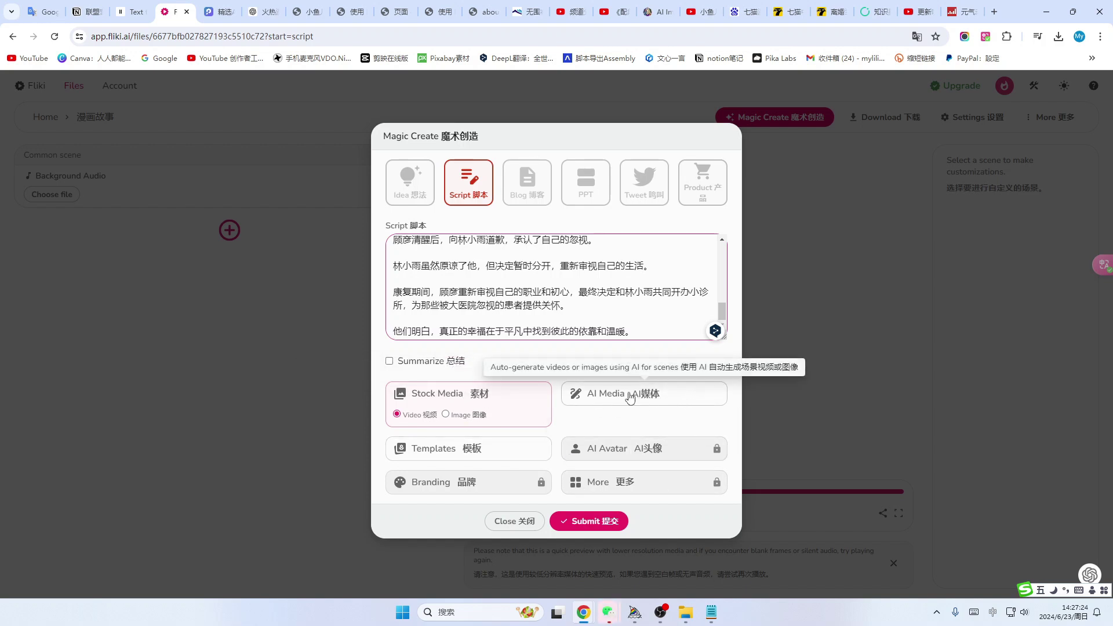
click(680, 396)
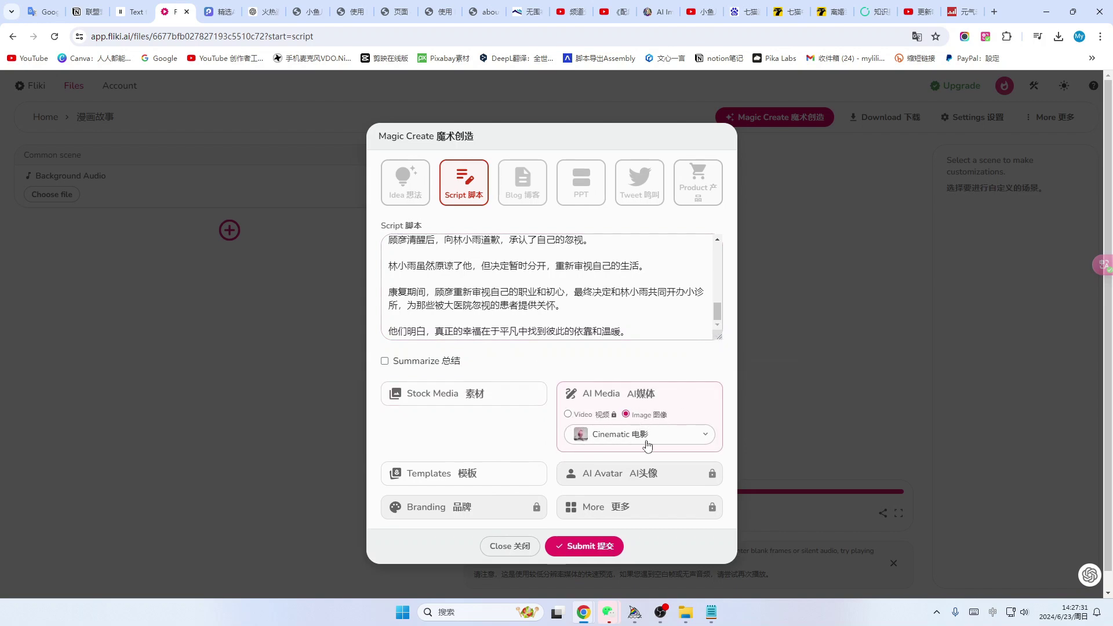
Set the AI image style to Comic book and submit the script to generate the video scenes
click(698, 434)
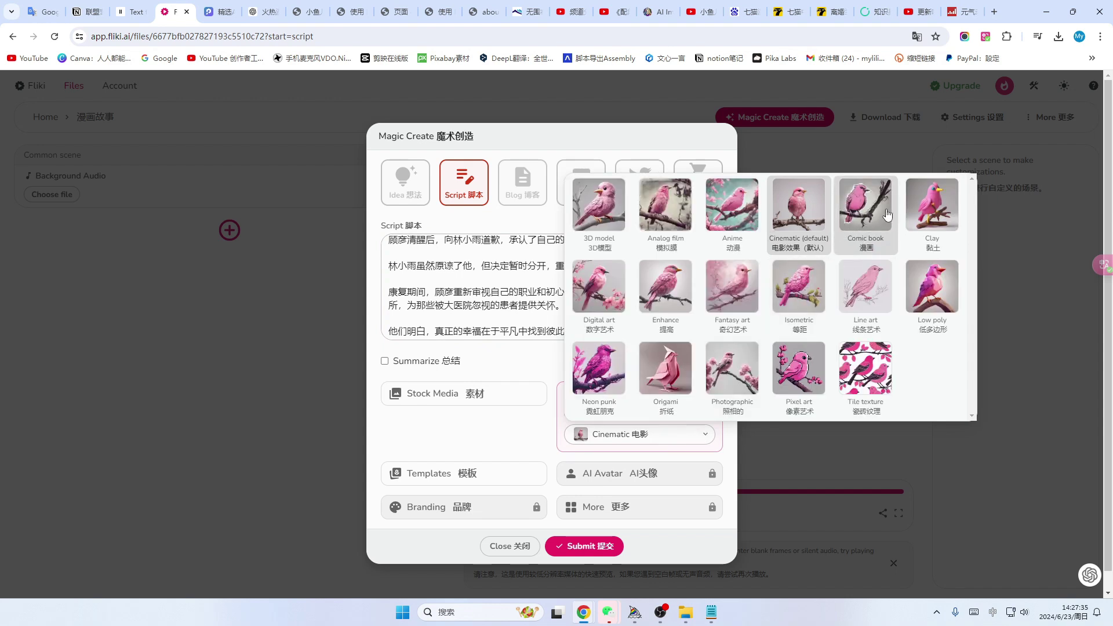
click(870, 206)
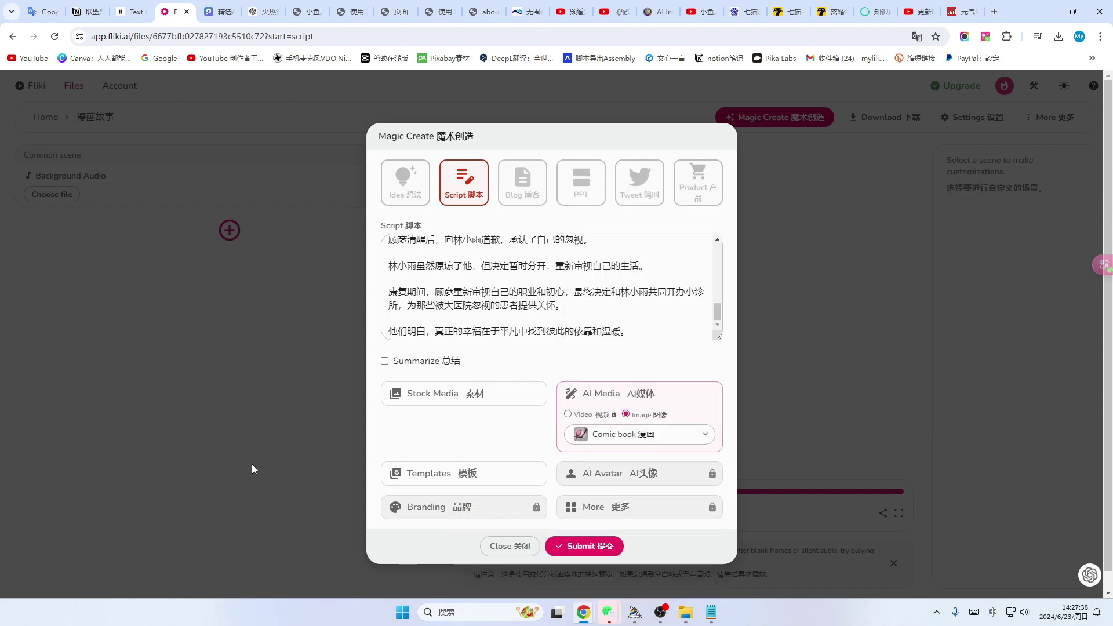
click(594, 545)
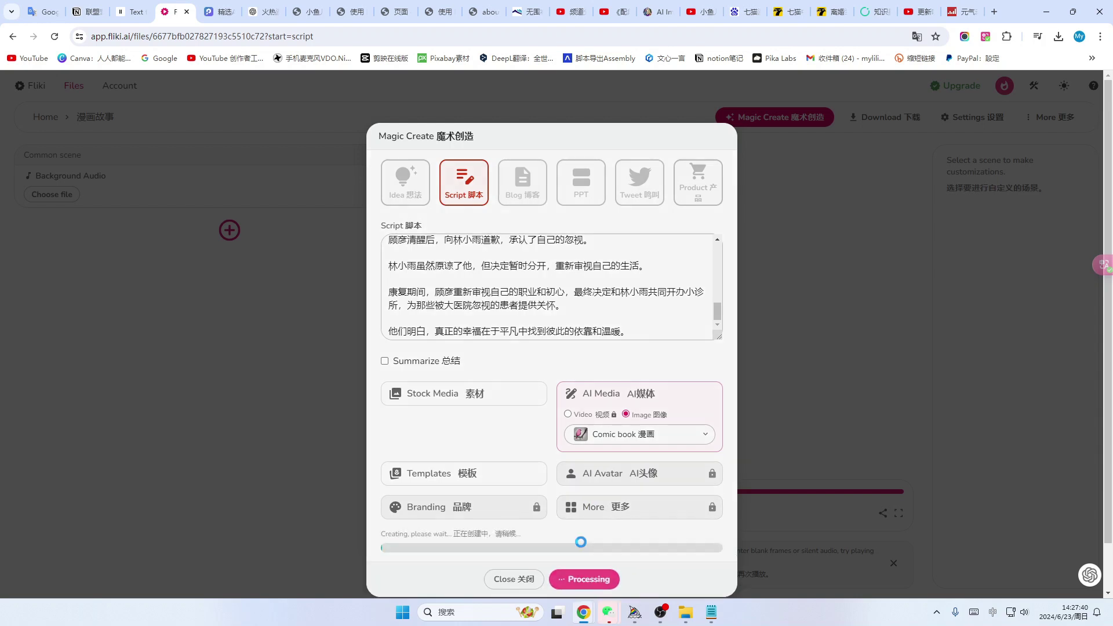
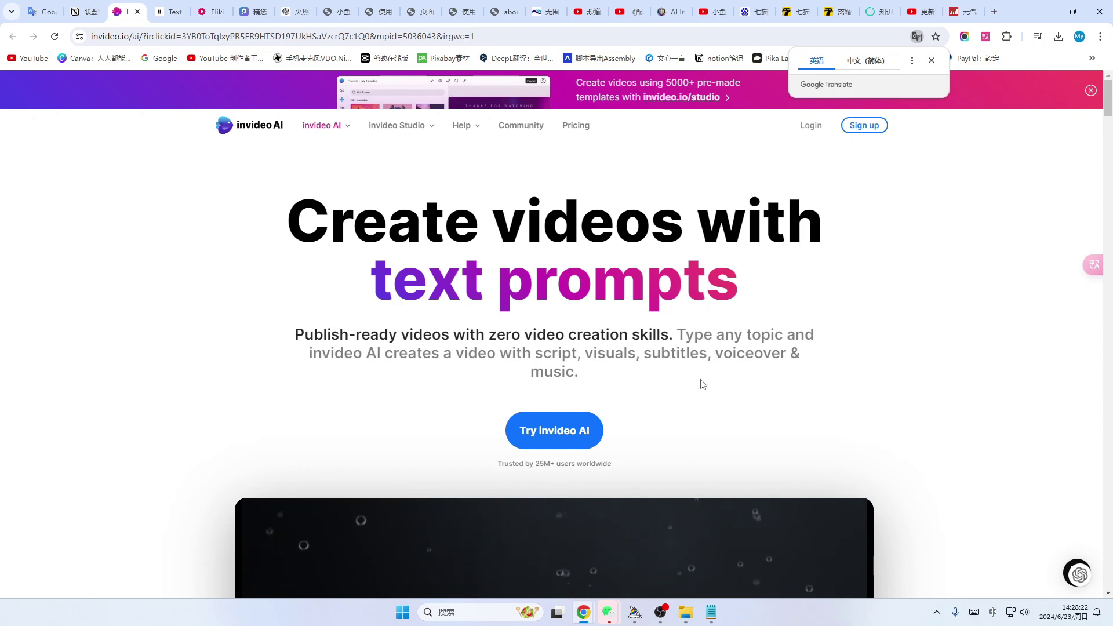
Look over the invideo AI home page and the 小鱼儿AI学院 YouTube channel's video list
scroll(701, 380, down, 5)
scroll(717, 400, up, 5)
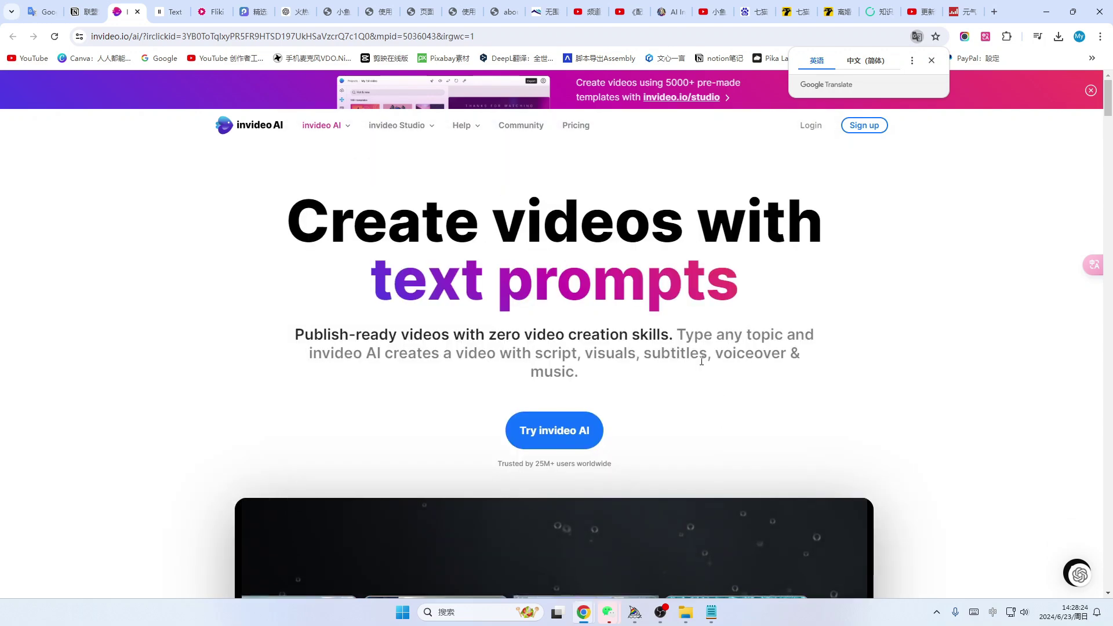
click(712, 12)
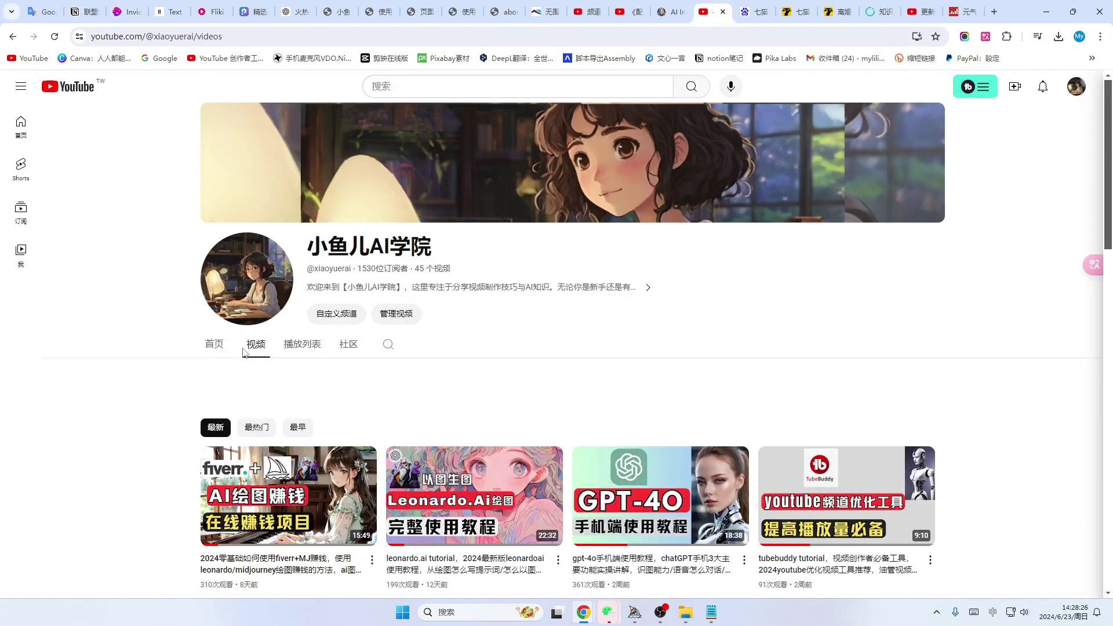
scroll(455, 586, down, 3)
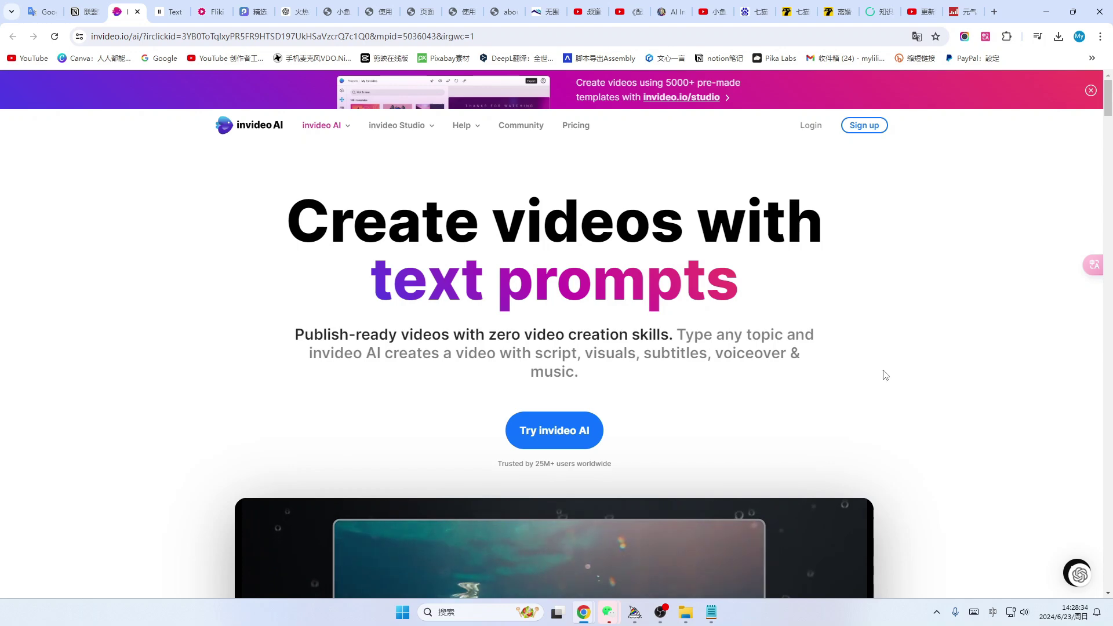
scroll(829, 383, down, 2)
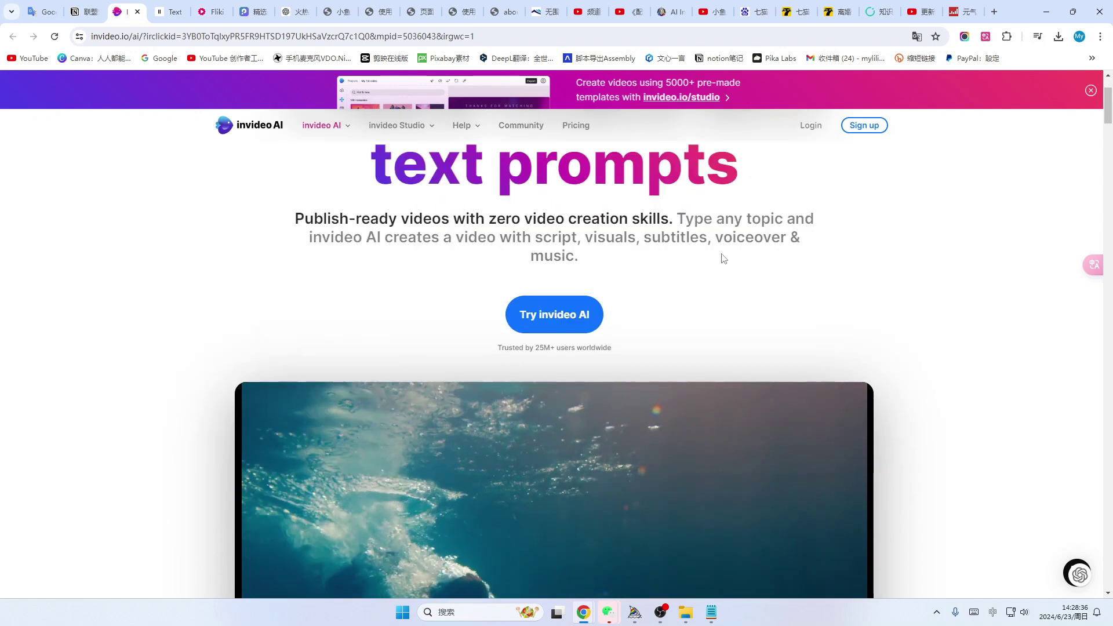
Return to the 漫画故事 file in Fliki, preview the opening scenes, and review the generated scene texts and images
click(212, 11)
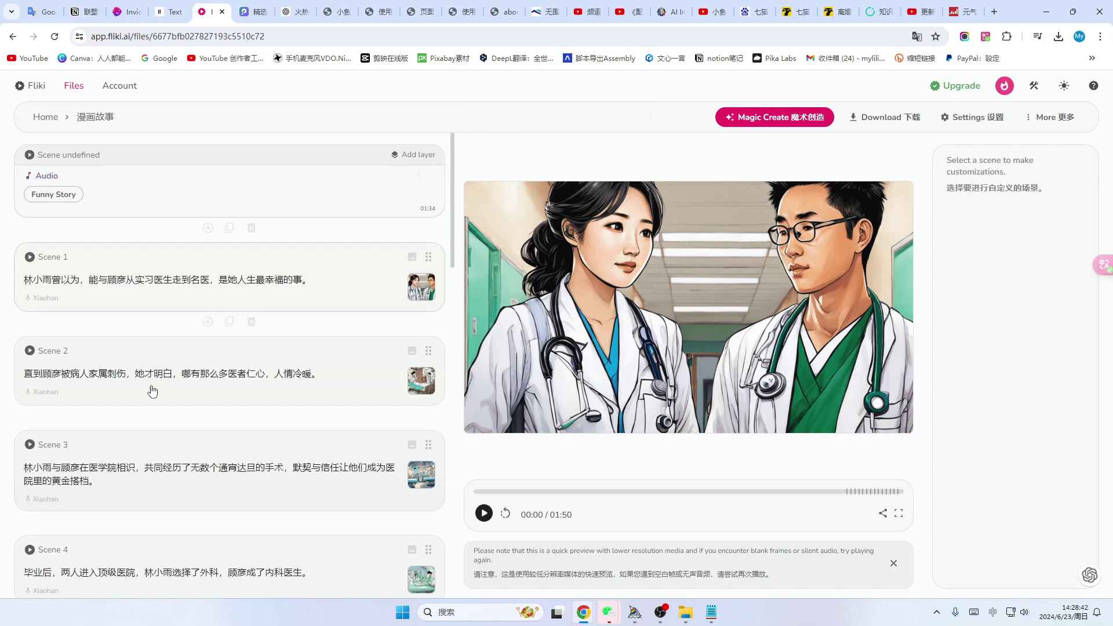
scroll(129, 183, down, 4)
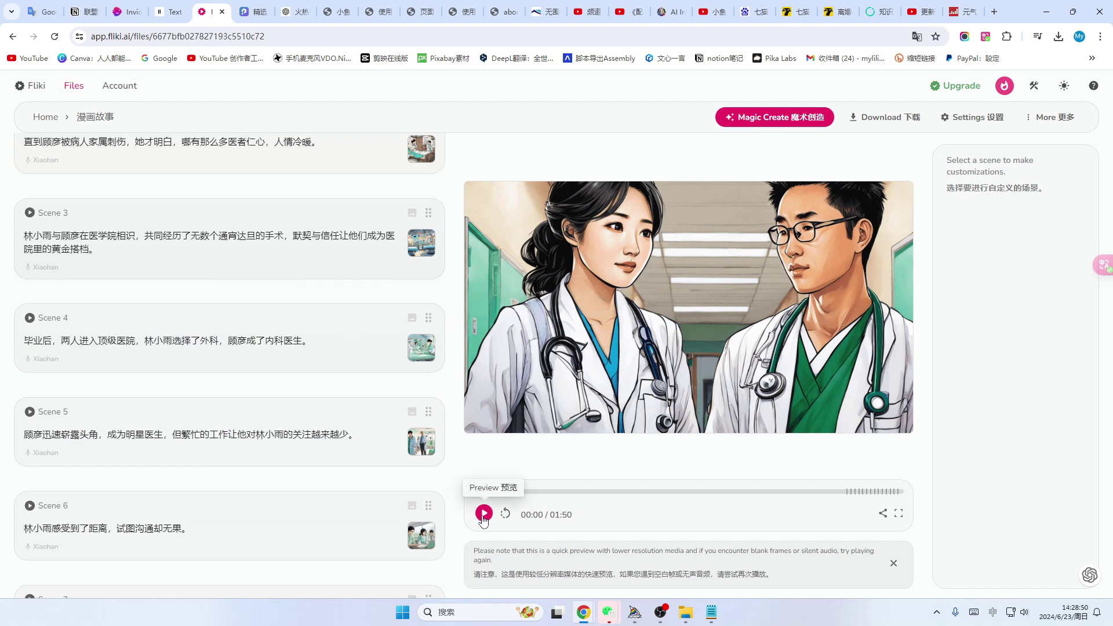
click(484, 514)
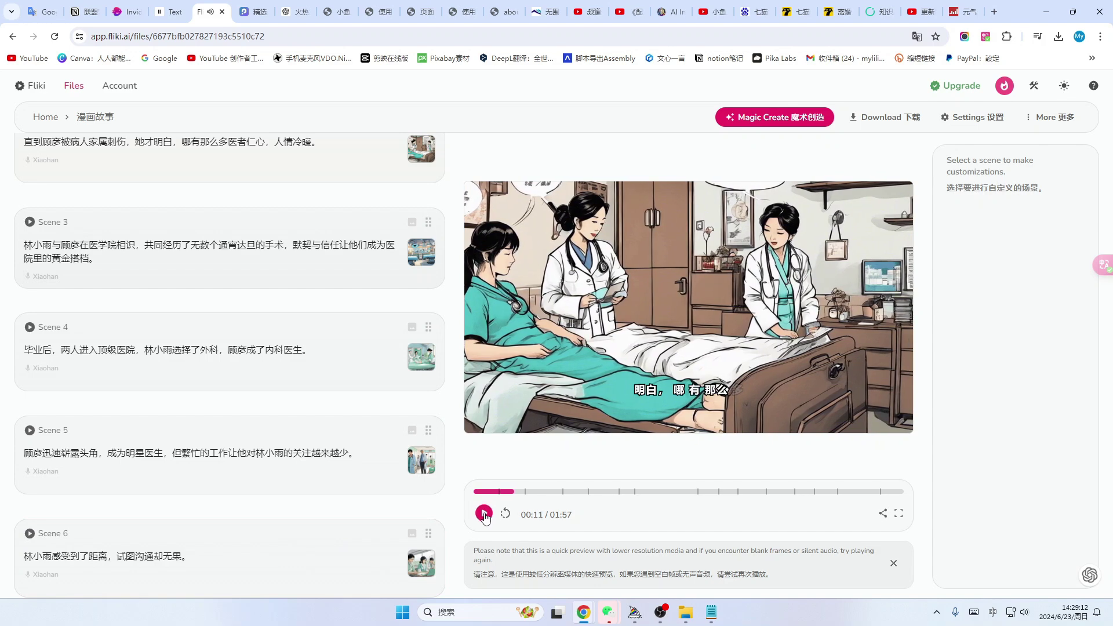
click(610, 356)
scroll(232, 290, up, 4)
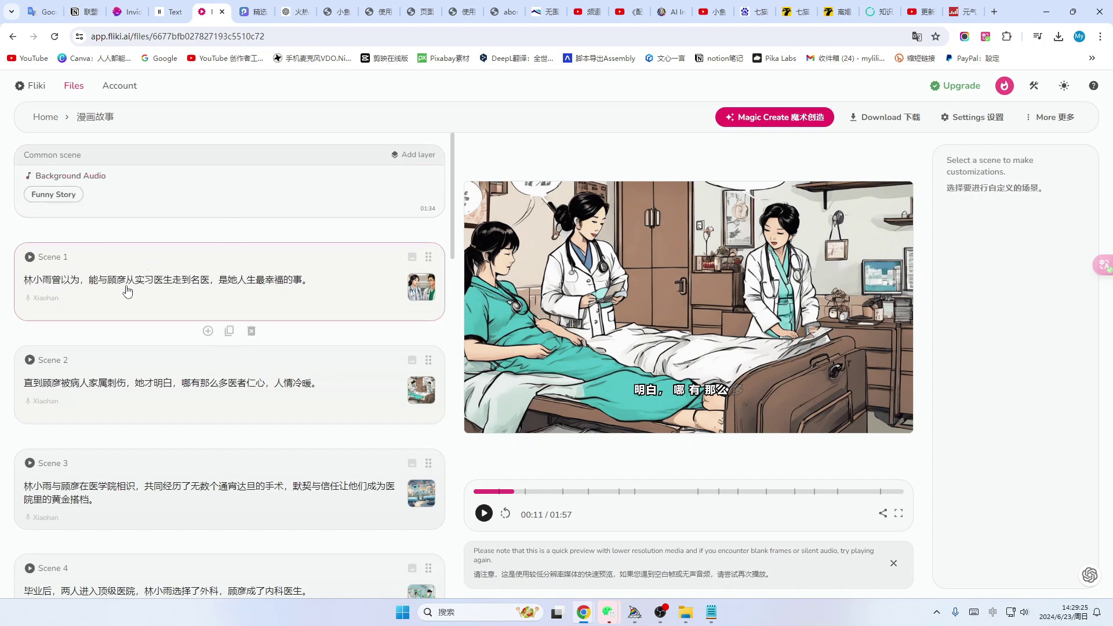
scroll(140, 248, down, 1)
scroll(212, 286, down, 9)
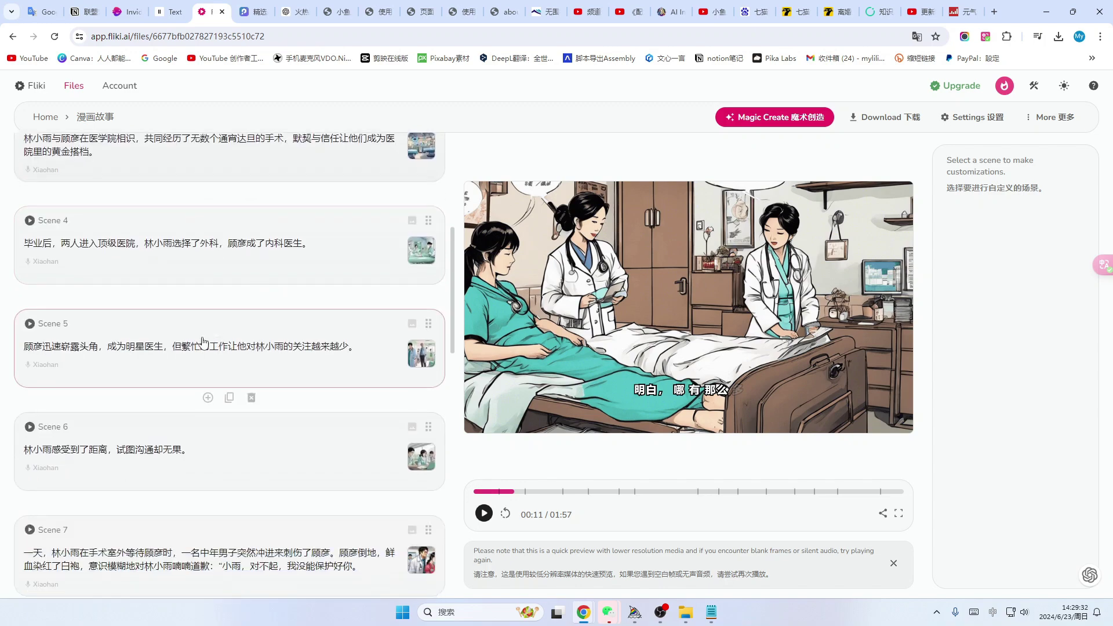
scroll(139, 405, down, 4)
scroll(139, 400, up, 15)
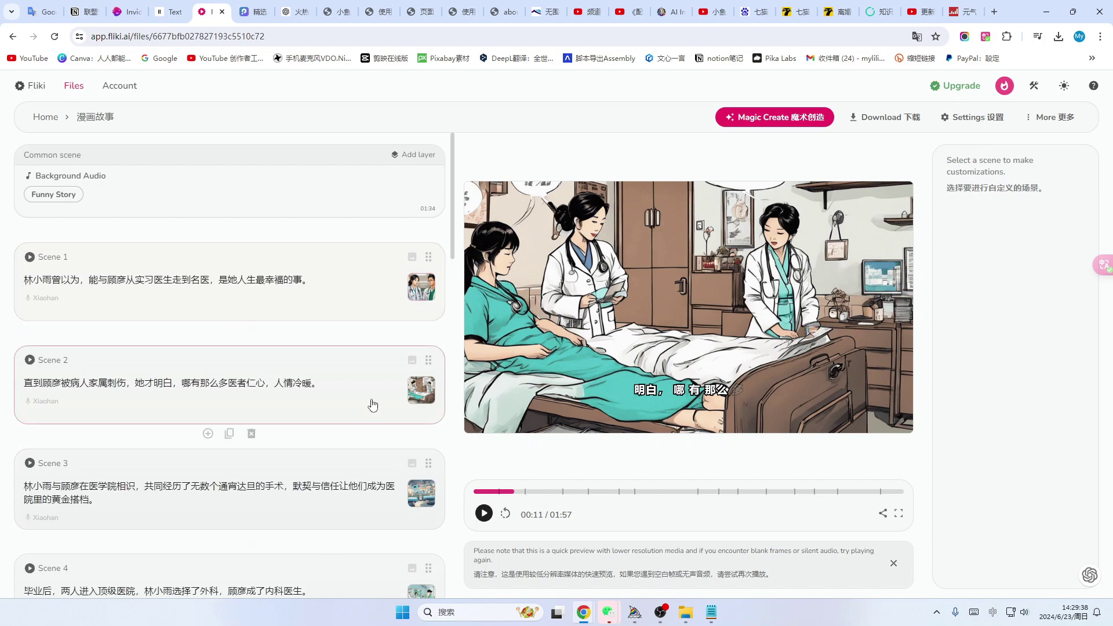
Replace scene 3's image with an uploaded storyboard picture of the male and female doctors facing each other
scroll(373, 405, down, 1)
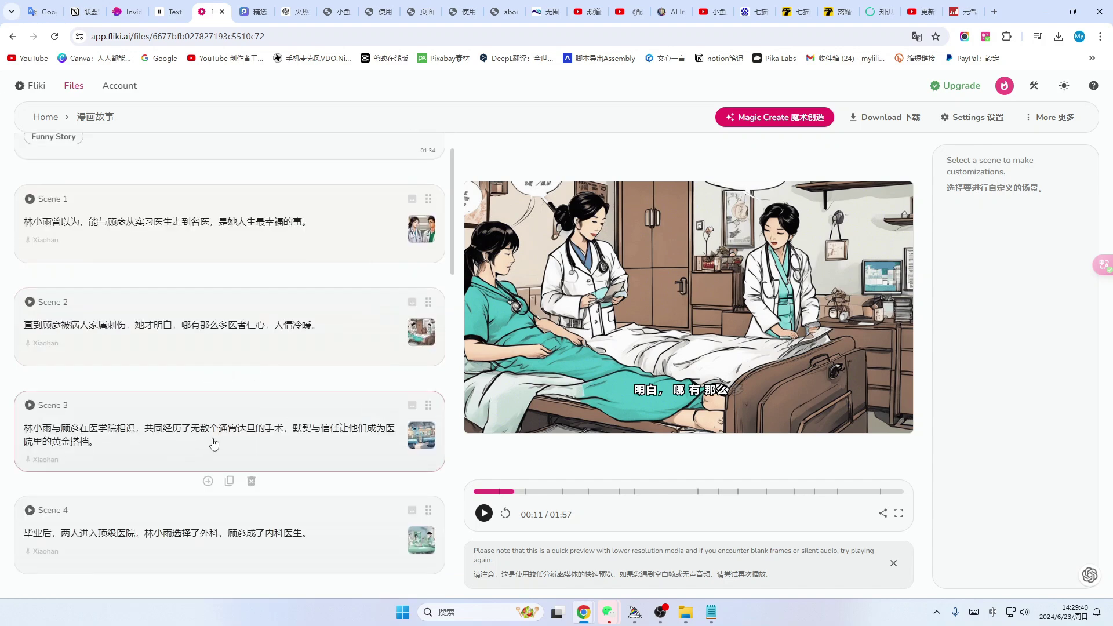
click(428, 442)
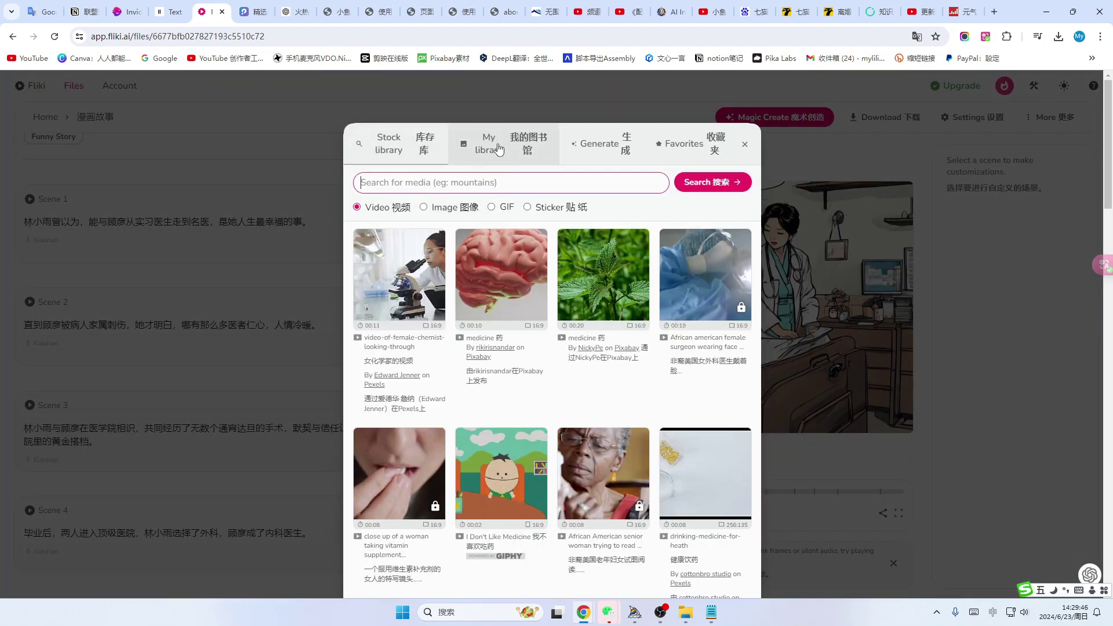
click(490, 150)
click(373, 194)
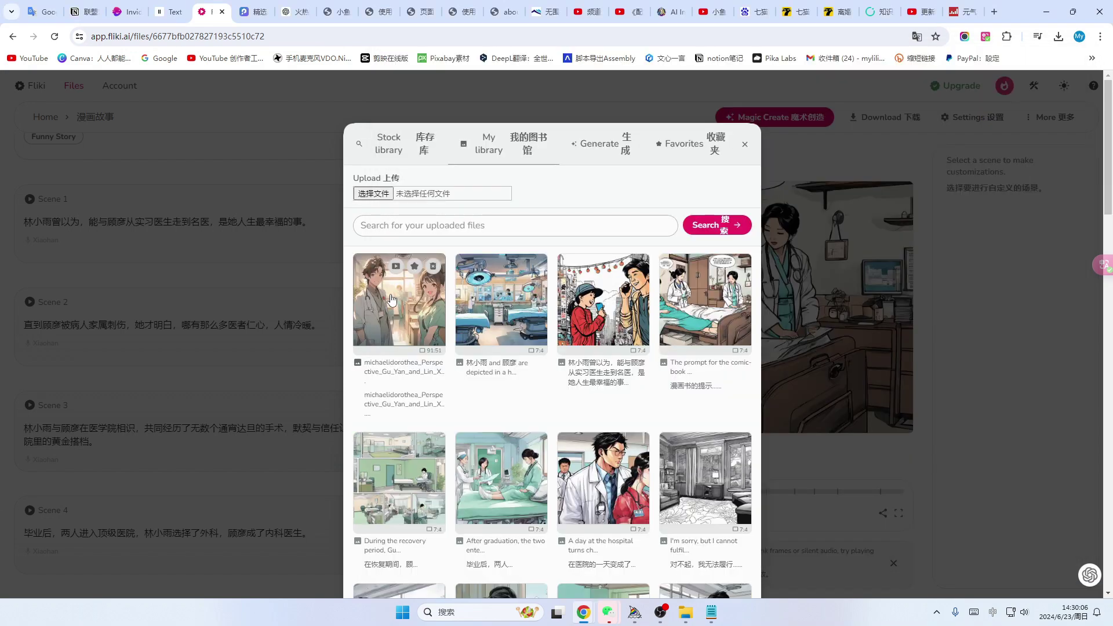
click(391, 300)
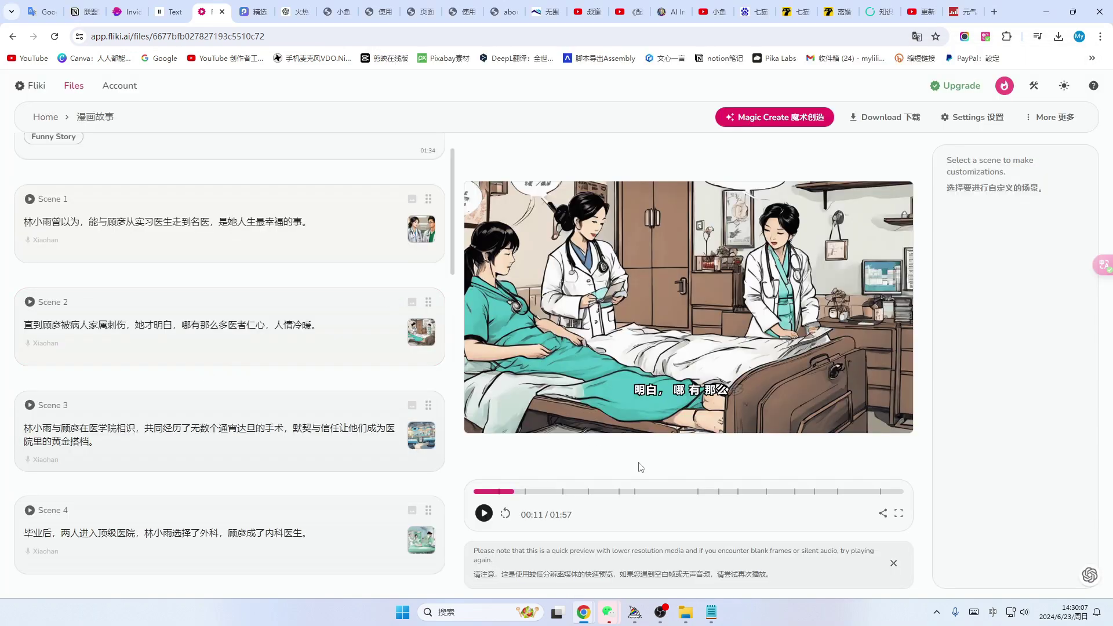
click(417, 441)
click(745, 145)
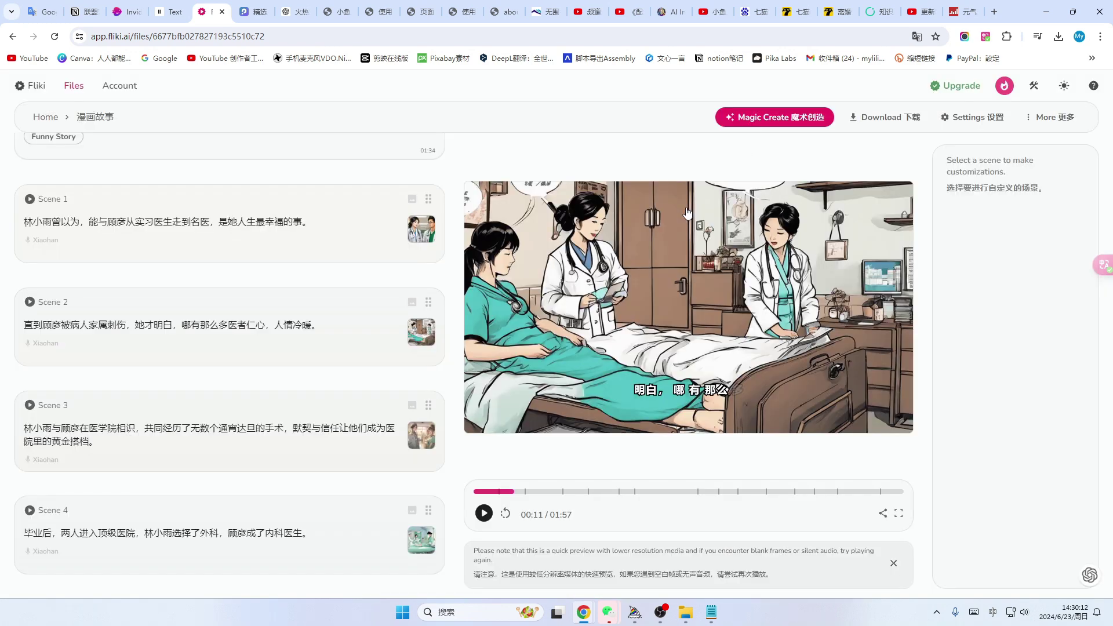
Replace scene 4's image with an uploaded storyboard picture of the long-haired female doctor in a white coat
scroll(304, 357, down, 2)
scroll(305, 356, down, 1)
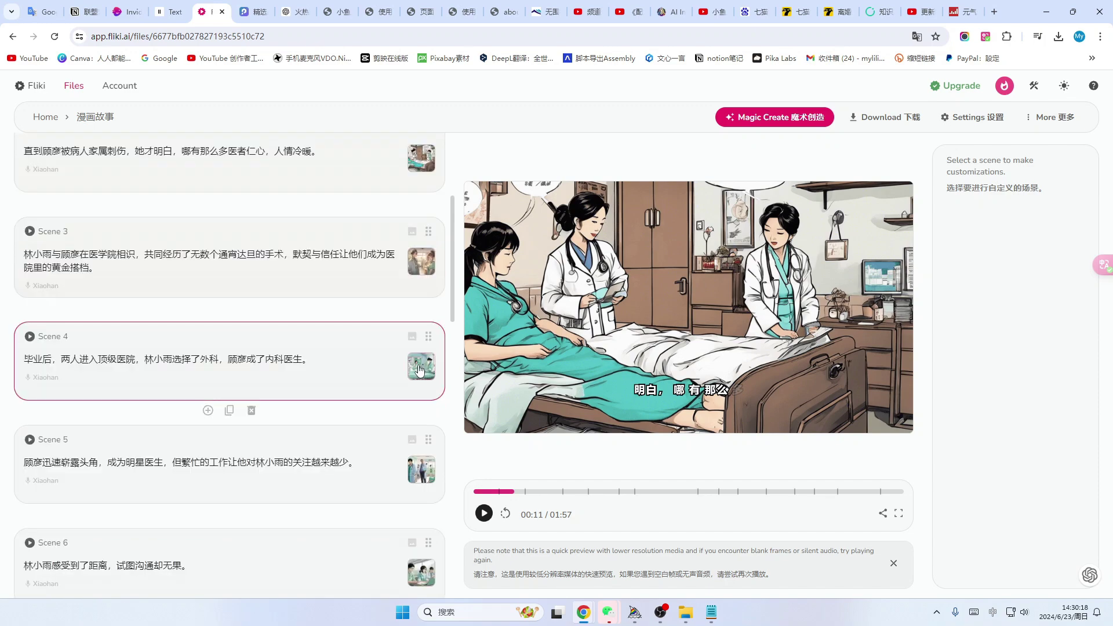
click(421, 369)
click(372, 193)
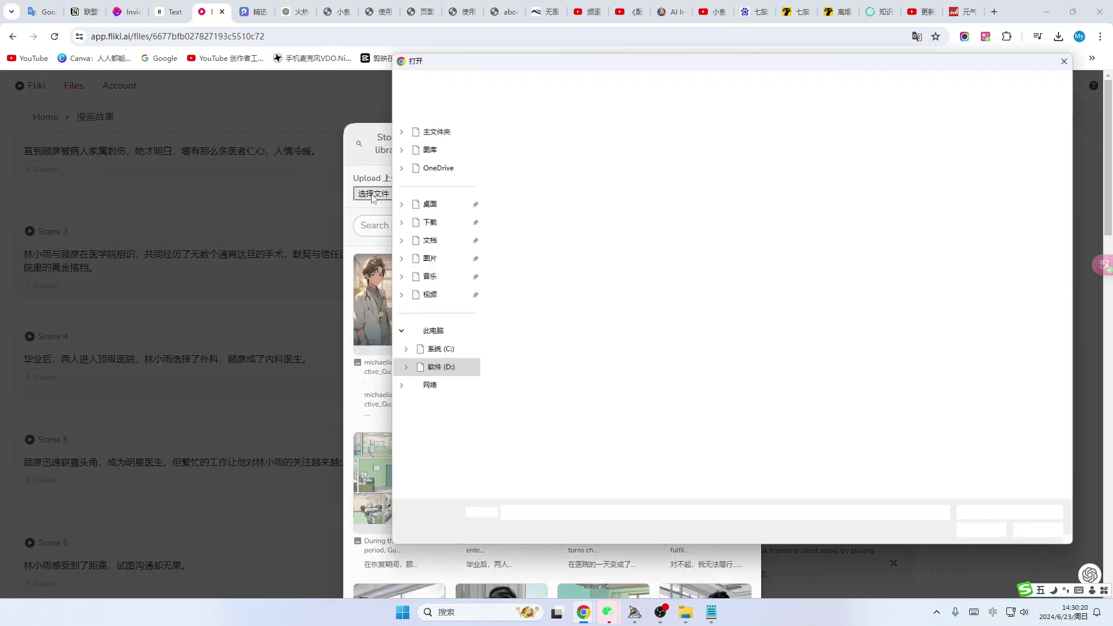
click(974, 167)
double_click(973, 167)
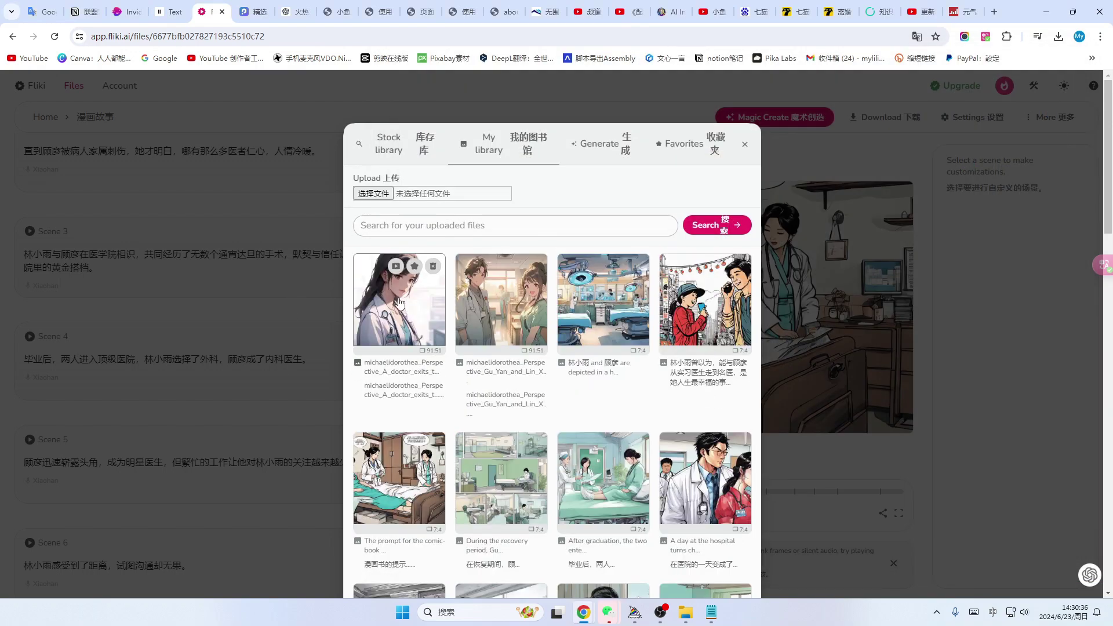
click(400, 302)
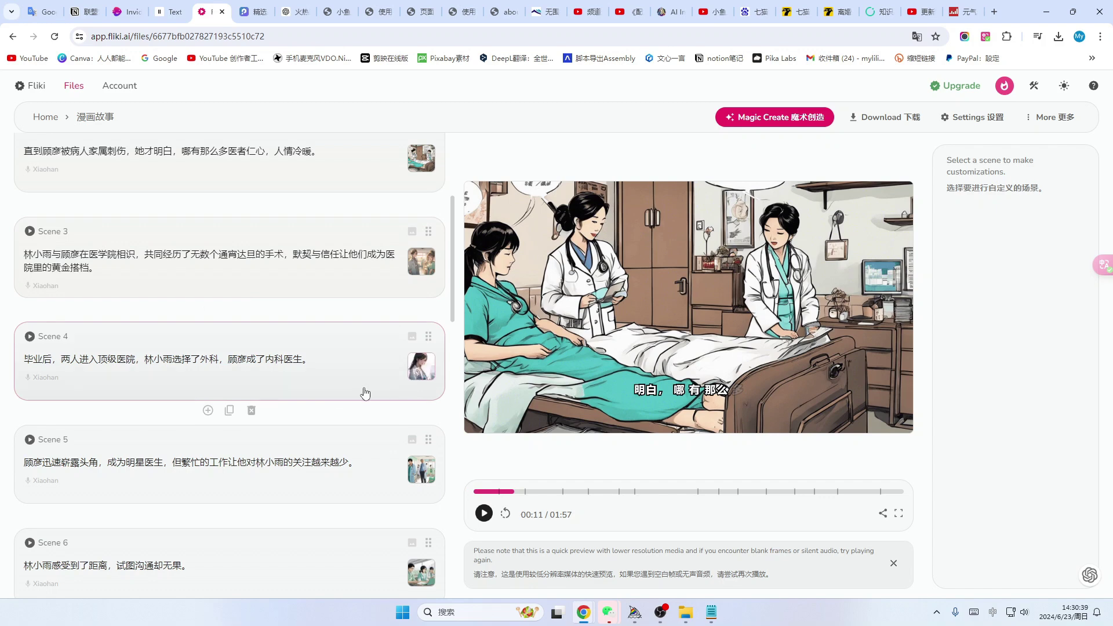
Replace scene 6's image with an uploaded storyboard picture of two people standing outside the hospital entrance
scroll(365, 394, down, 3)
scroll(363, 392, up, 10)
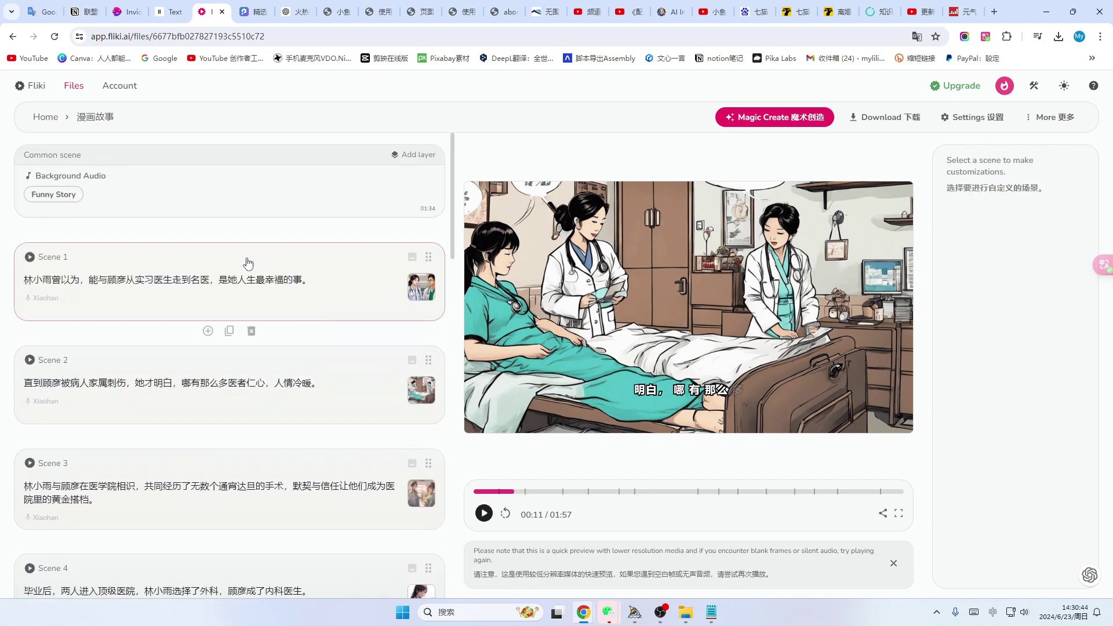
scroll(415, 389, down, 5)
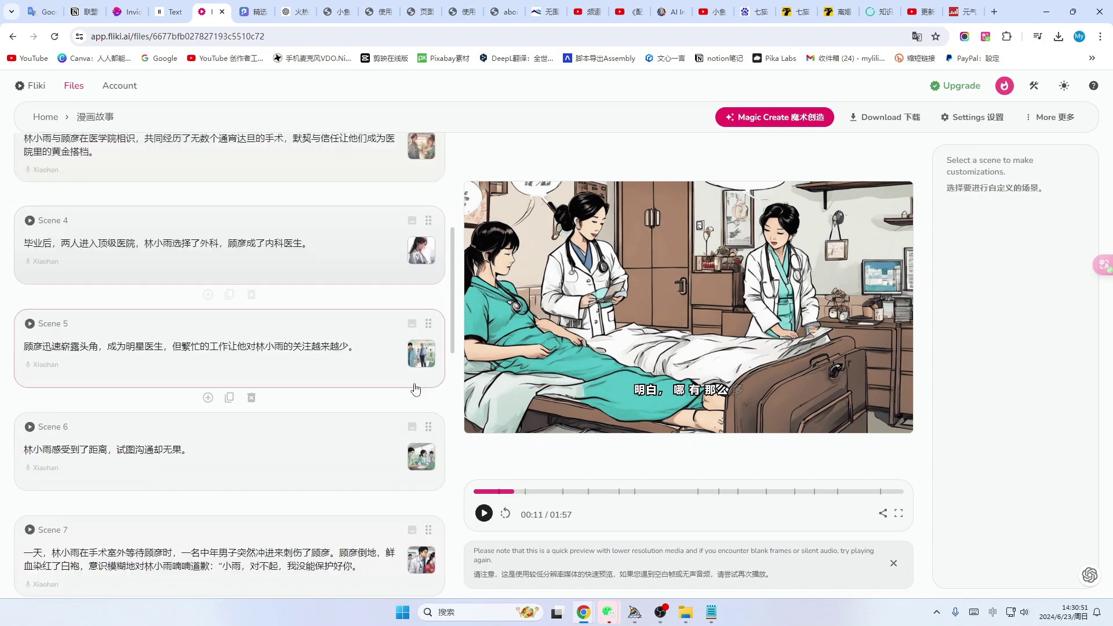
scroll(415, 389, down, 2)
click(421, 348)
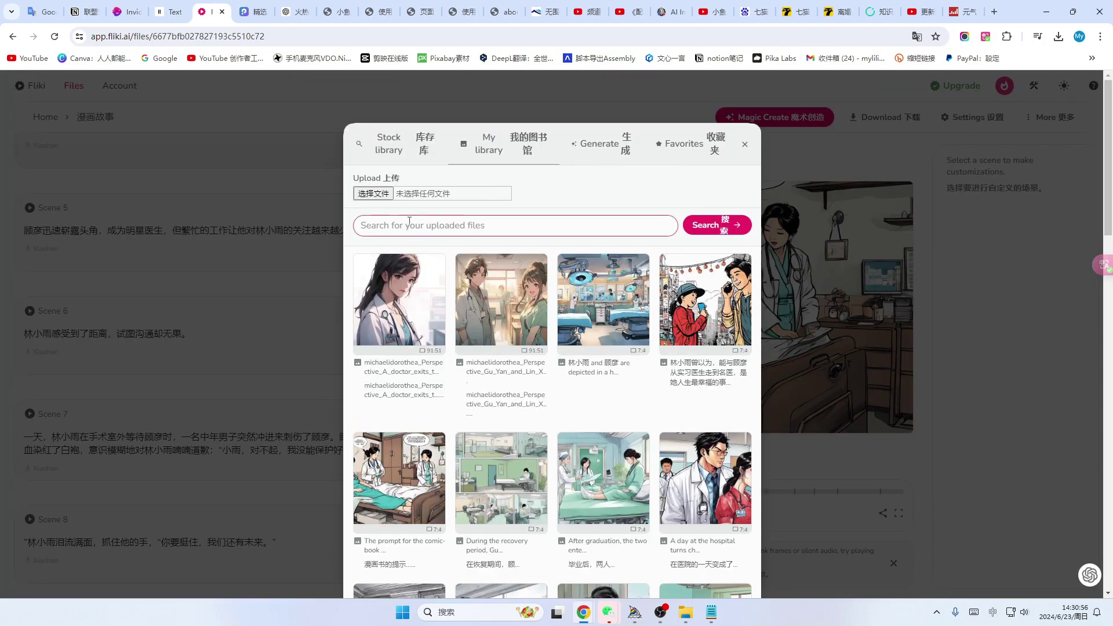
click(373, 193)
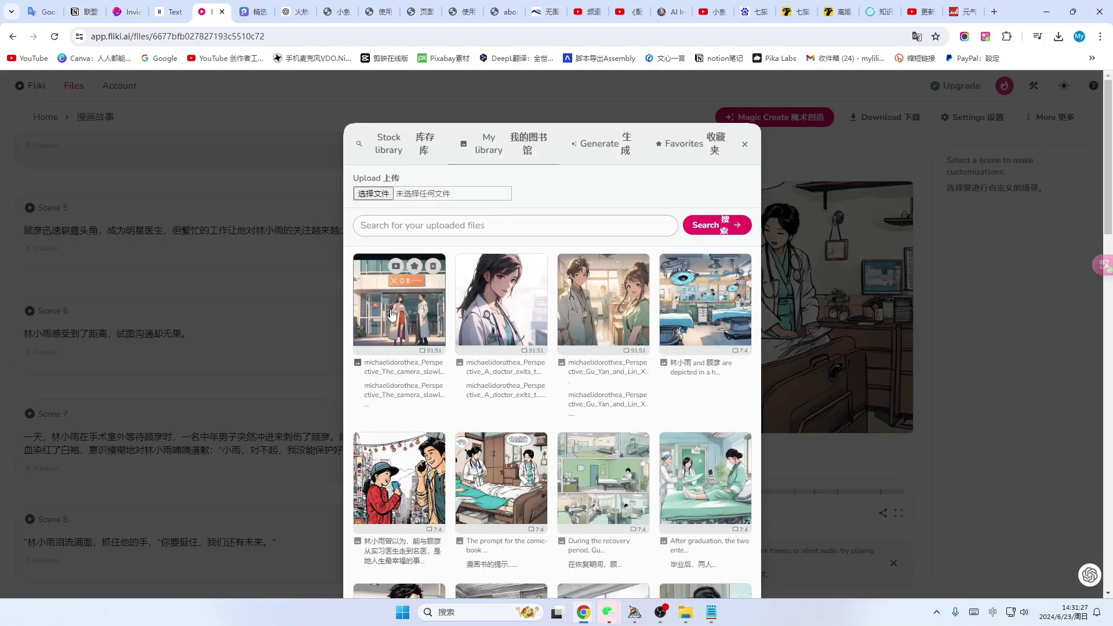
click(391, 314)
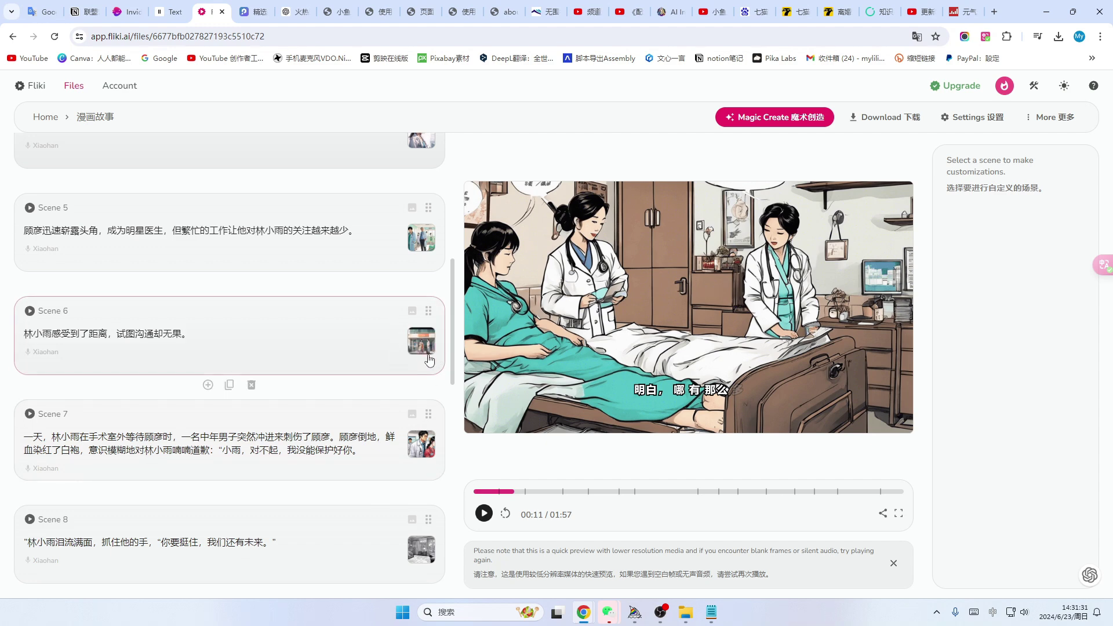
Replace scene 7's image with the library picture captioned "After a few hours, a doctor em...", showing a patient in a hospital bed
click(422, 444)
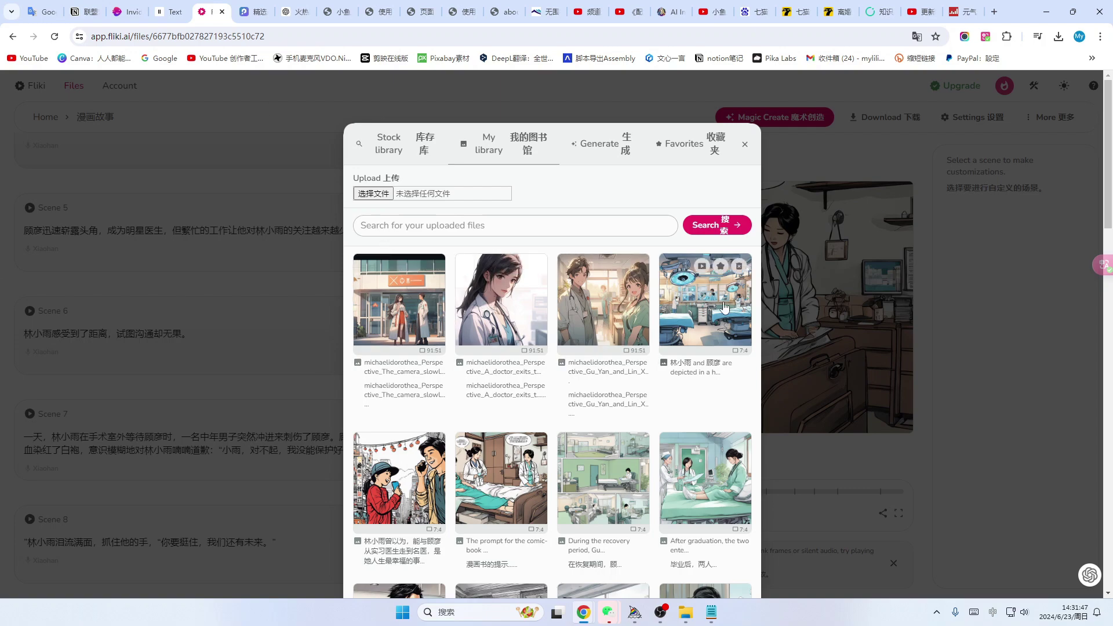
scroll(498, 308, down, 3)
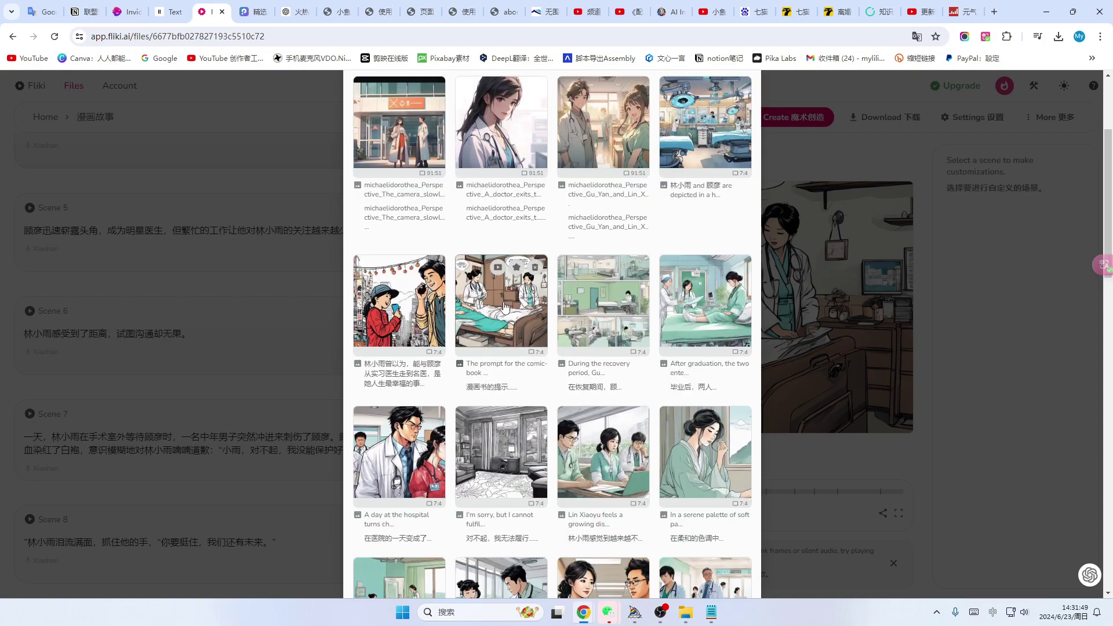
scroll(504, 307, down, 6)
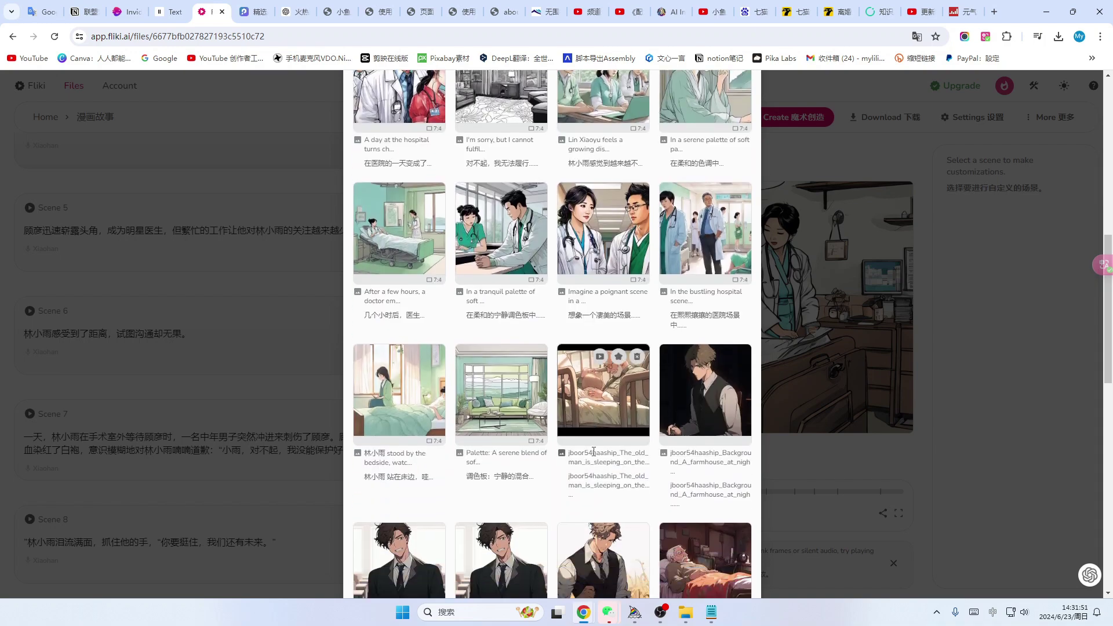
scroll(594, 452, down, 4)
scroll(401, 199, up, 3)
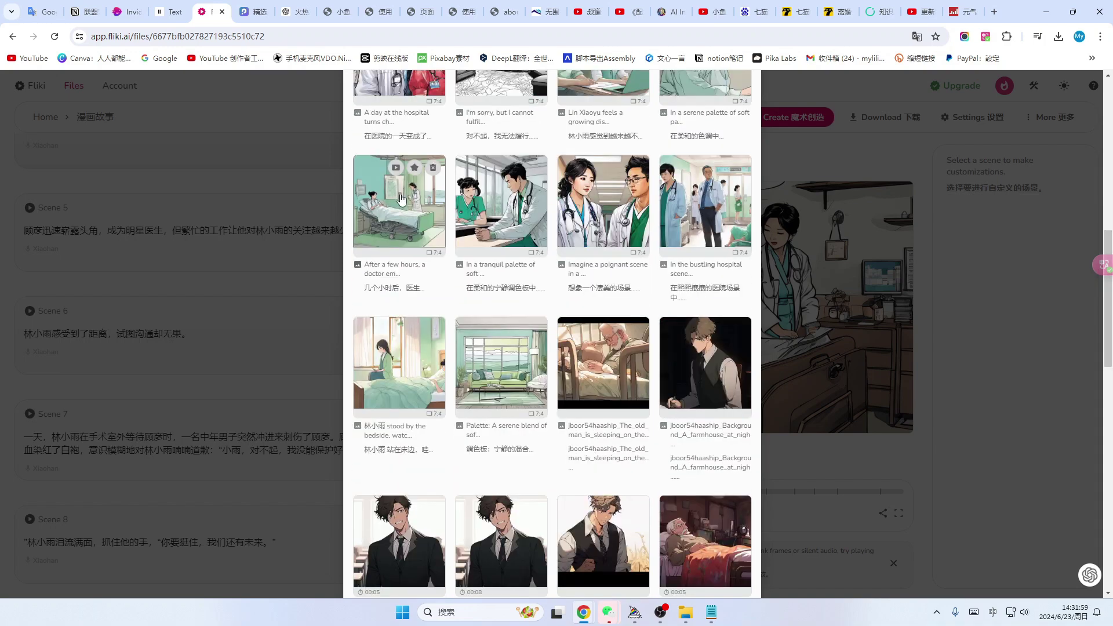
click(401, 198)
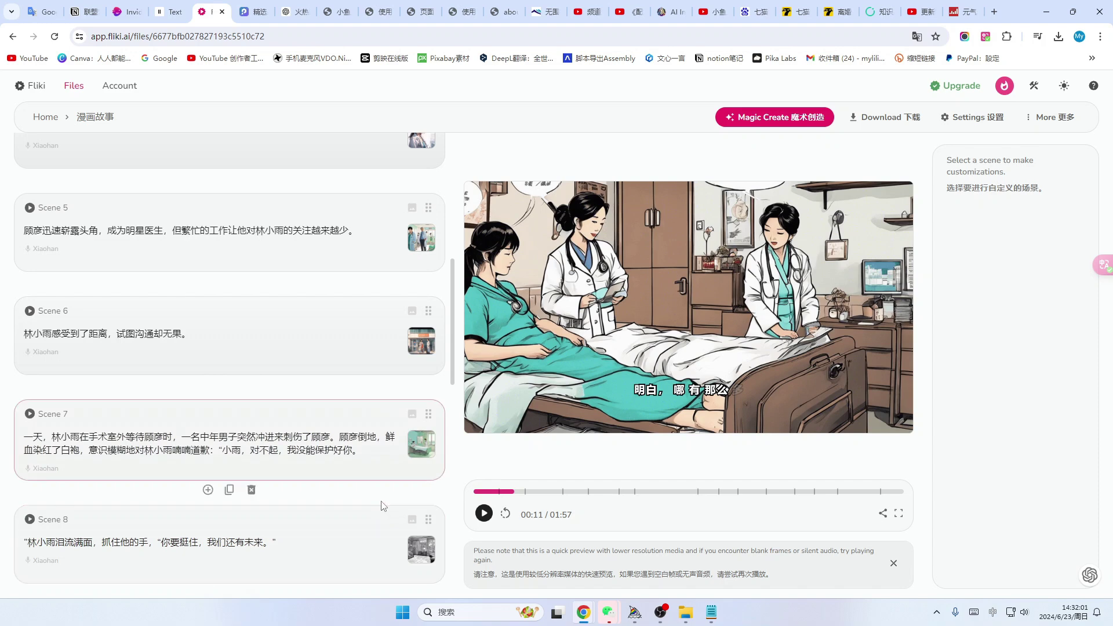
scroll(374, 458, down, 1)
scroll(394, 347, up, 9)
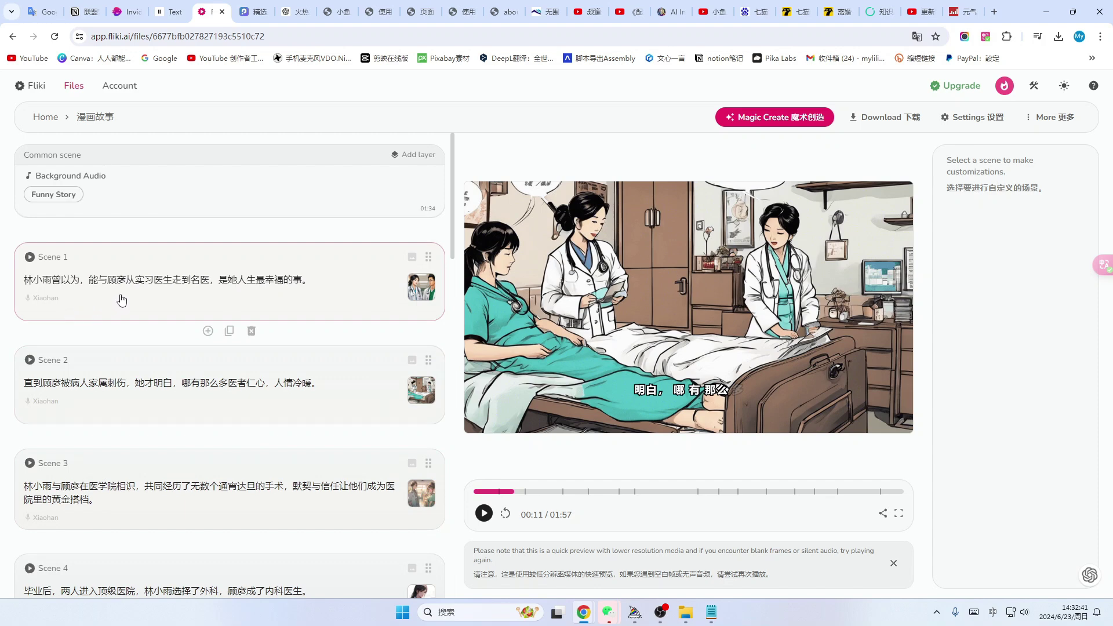
scroll(122, 300, down, 3)
scroll(144, 311, up, 2)
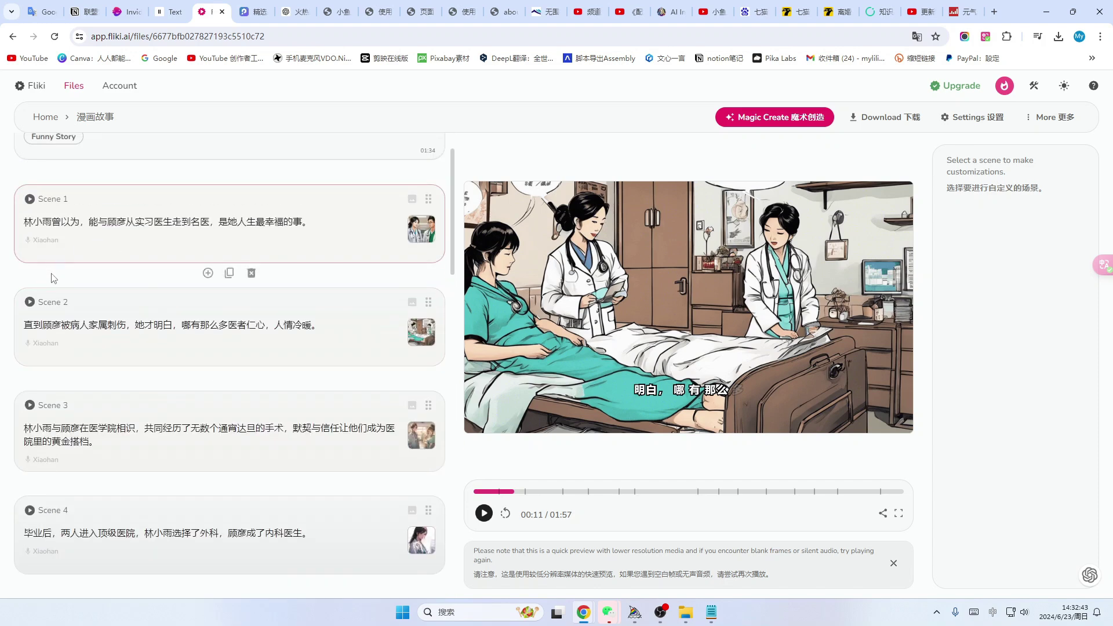
Insert an empty scene after scene 1 and delete it again
click(208, 273)
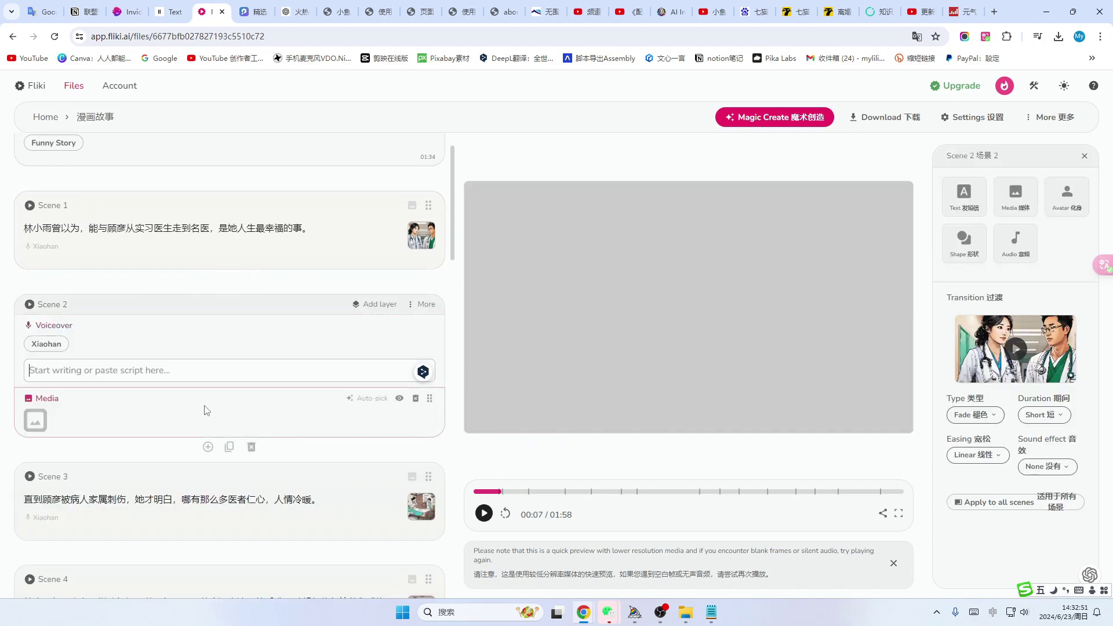
click(49, 423)
click(251, 447)
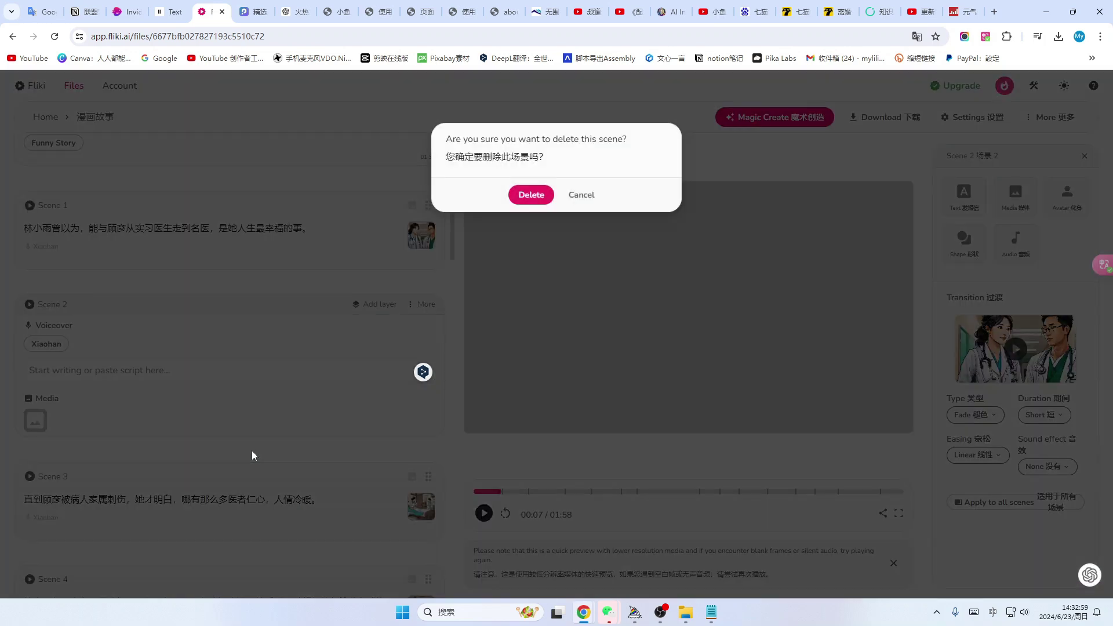
click(545, 197)
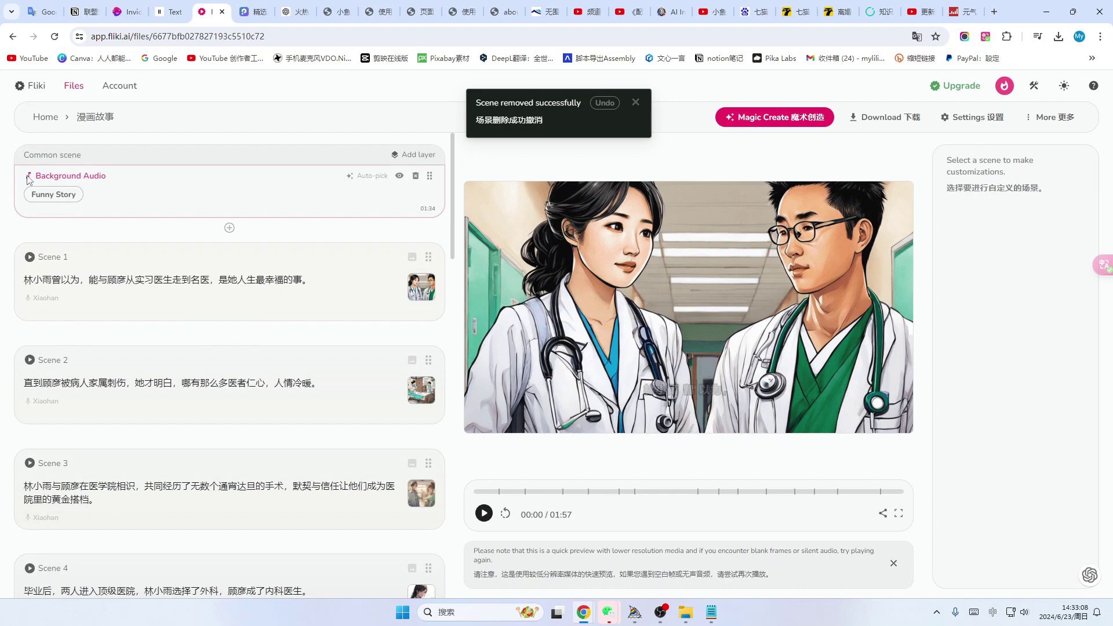
Replace the common scene's background music with the stock library track "Believe" after previewing it
click(64, 176)
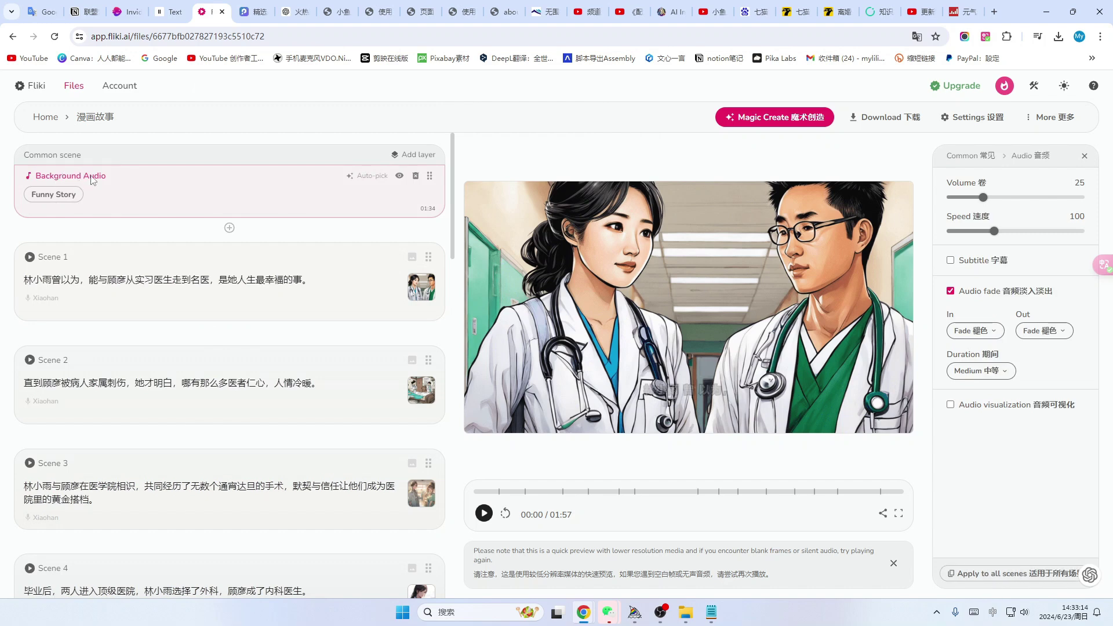
click(47, 194)
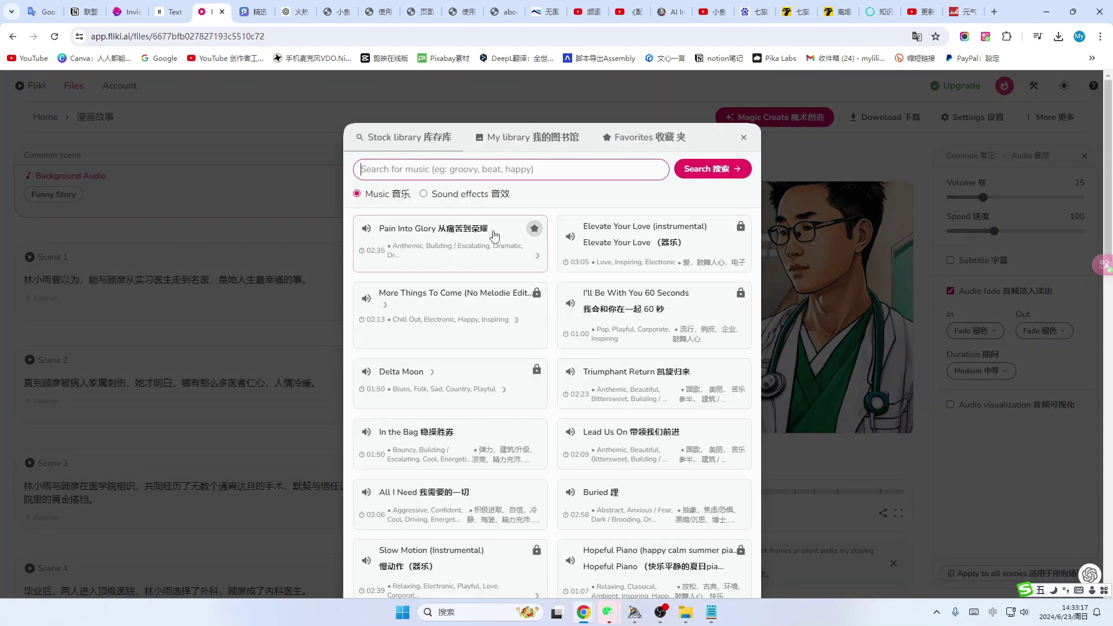
click(528, 138)
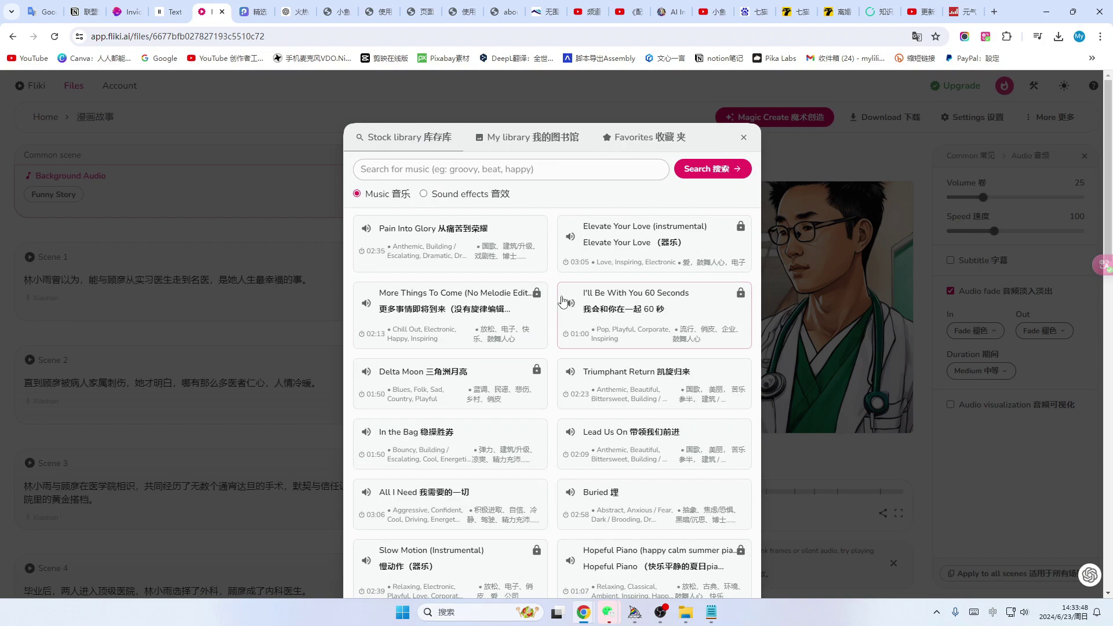
scroll(563, 300, down, 15)
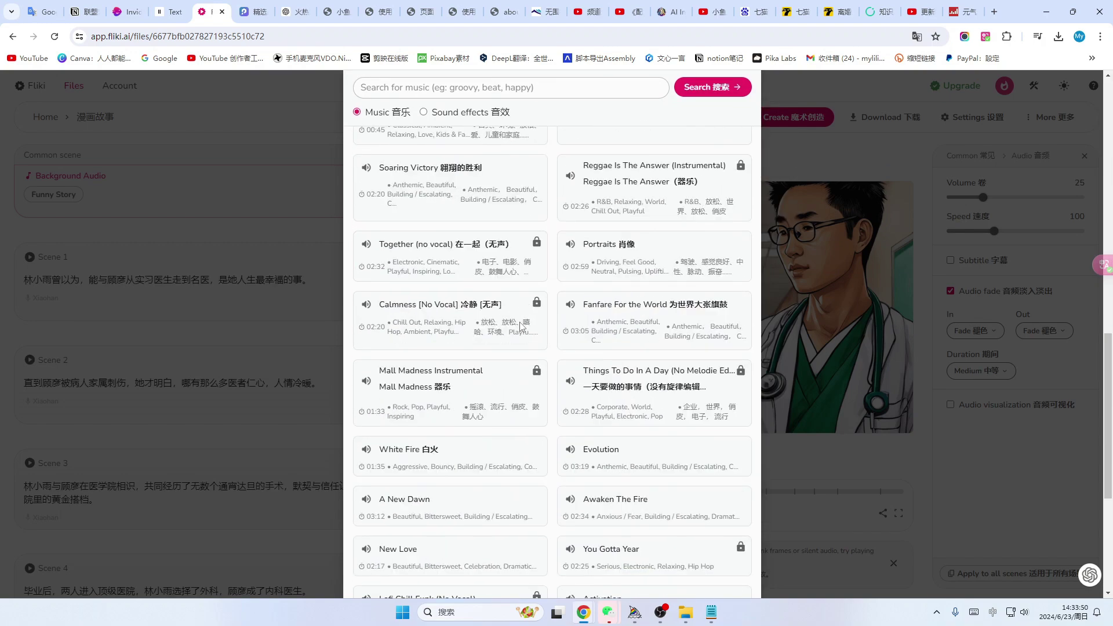
scroll(520, 328, down, 4)
scroll(522, 328, up, 2)
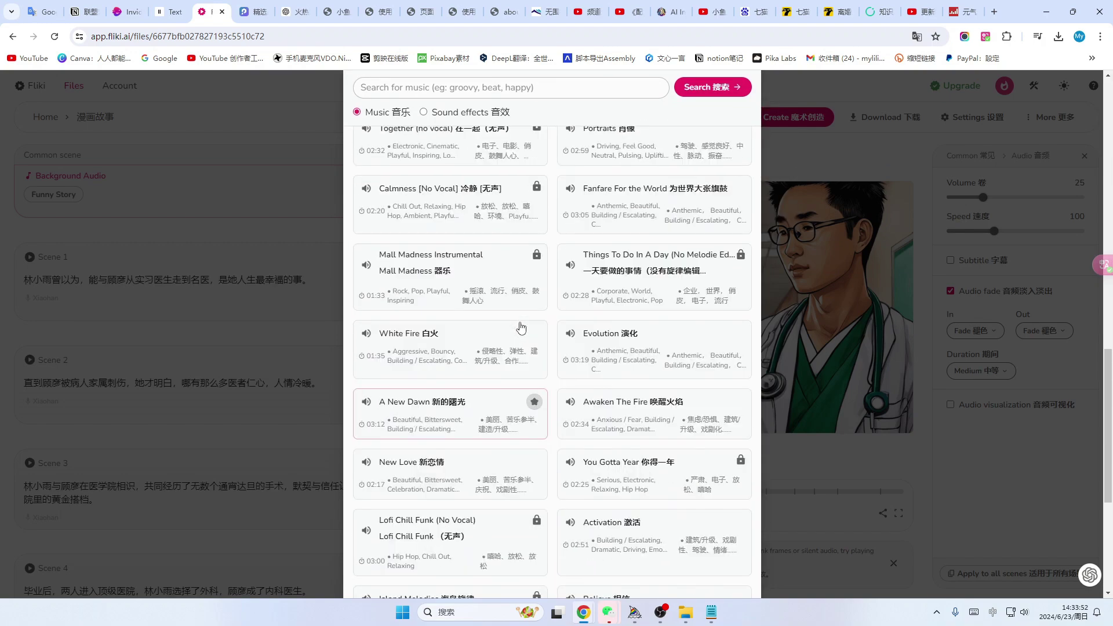
mouse_move(532, 263)
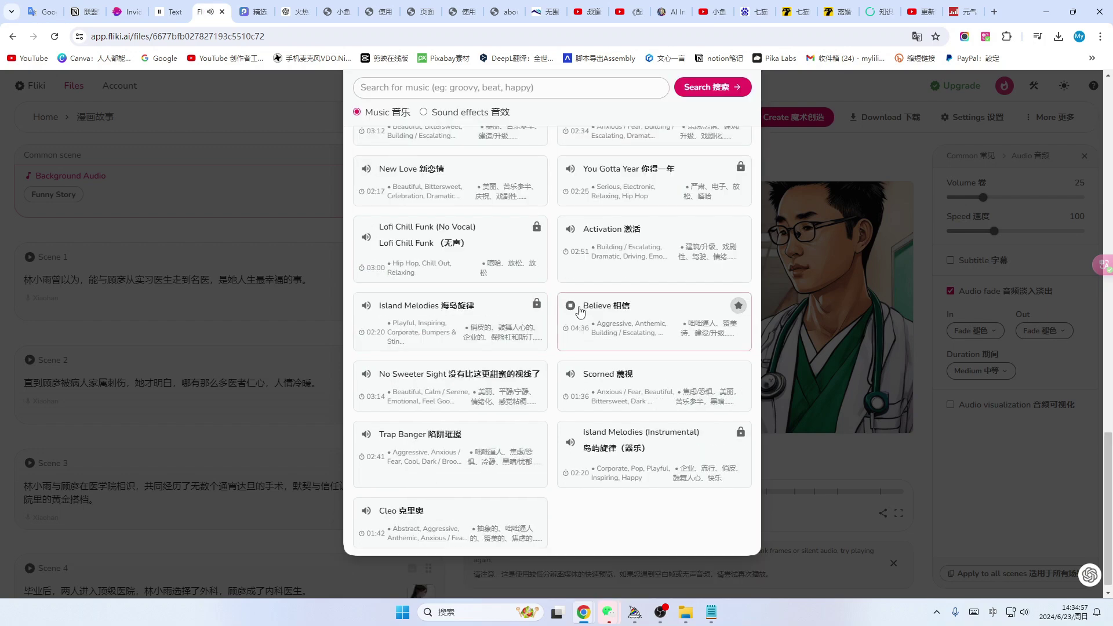
click(568, 306)
click(673, 320)
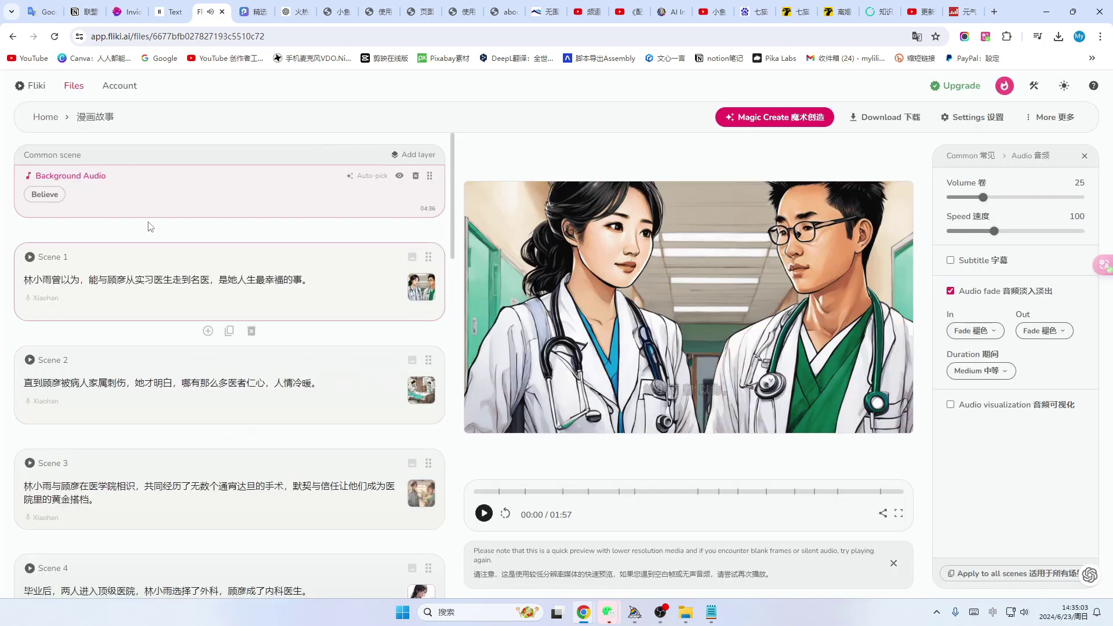
Audition the Xiaoshuang, Xiaomeng, Yunze, Yunyang and Yunfeng voices for scene 1's voiceover, select Xiaohan and set its voice style to Affectionate
scroll(365, 296, down, 1)
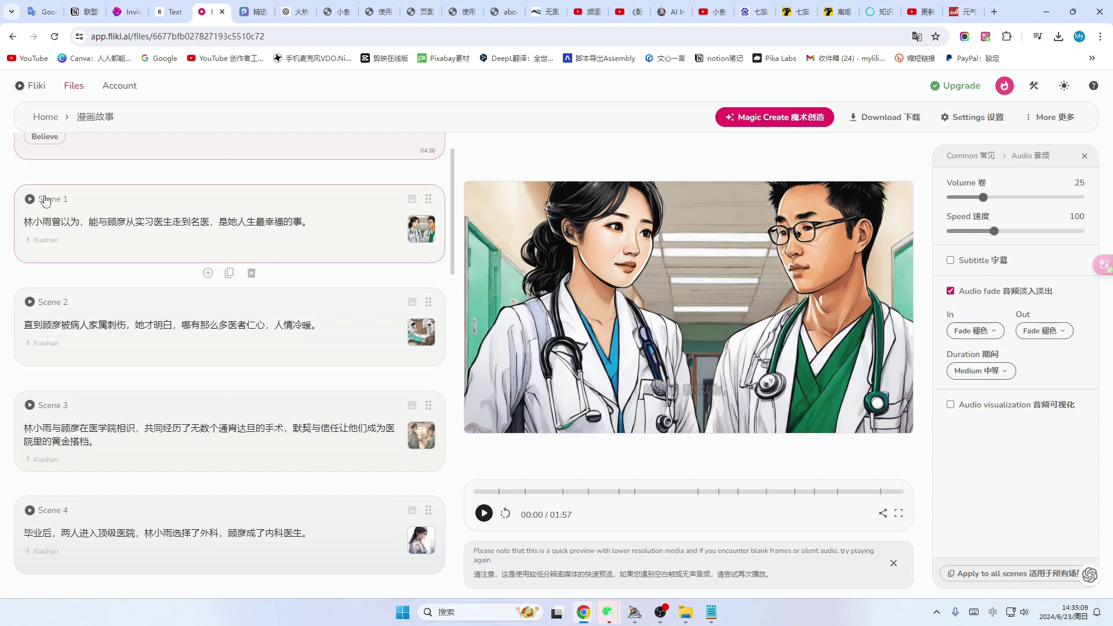
click(27, 243)
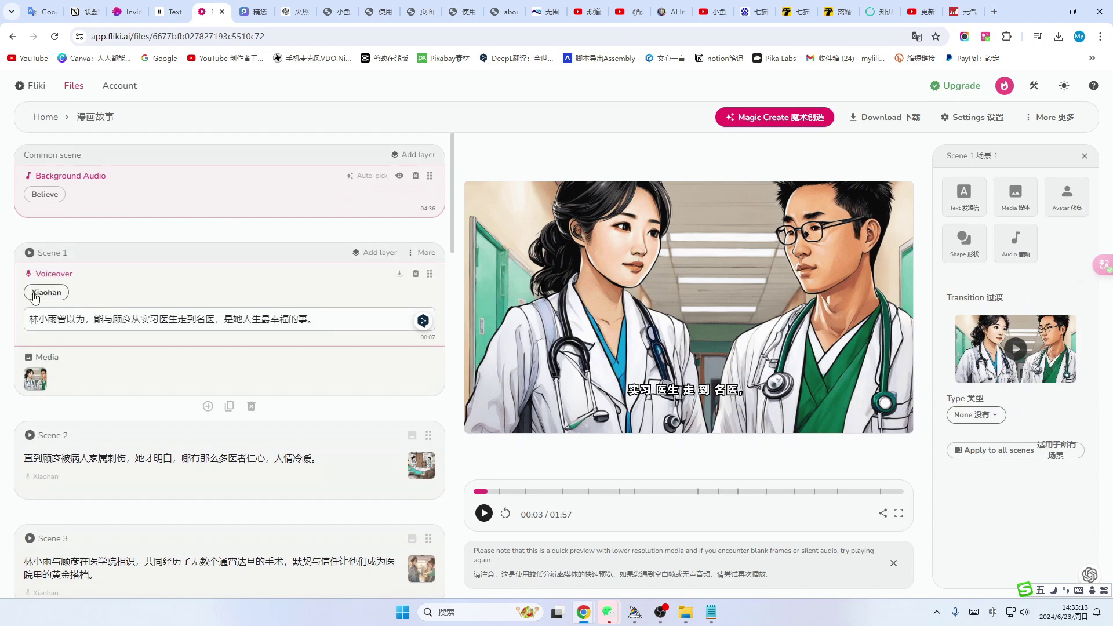
click(40, 293)
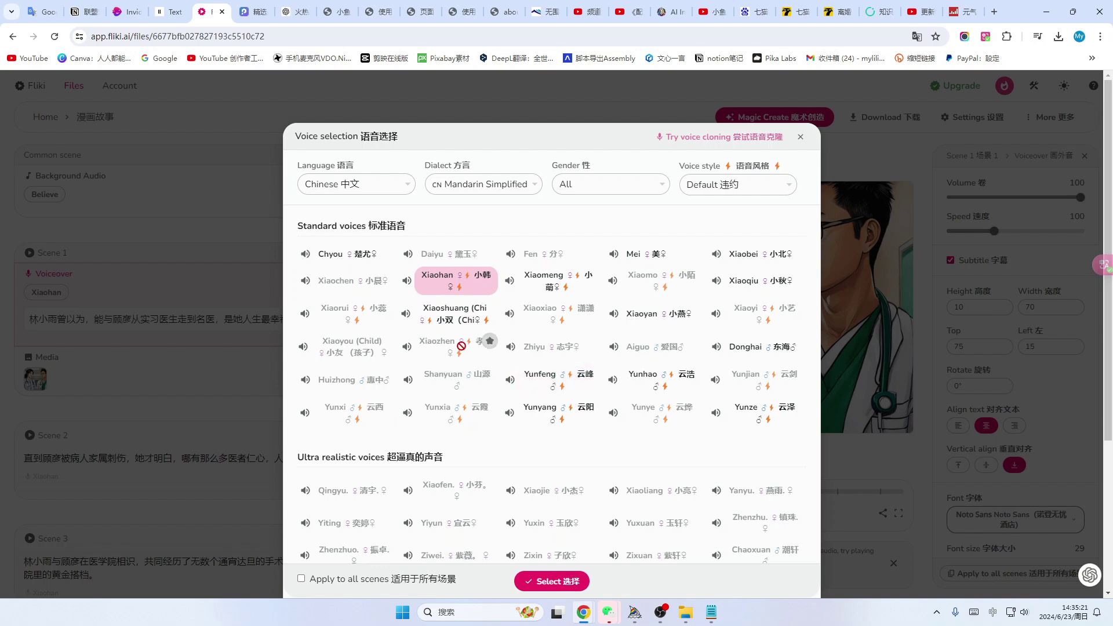
click(405, 314)
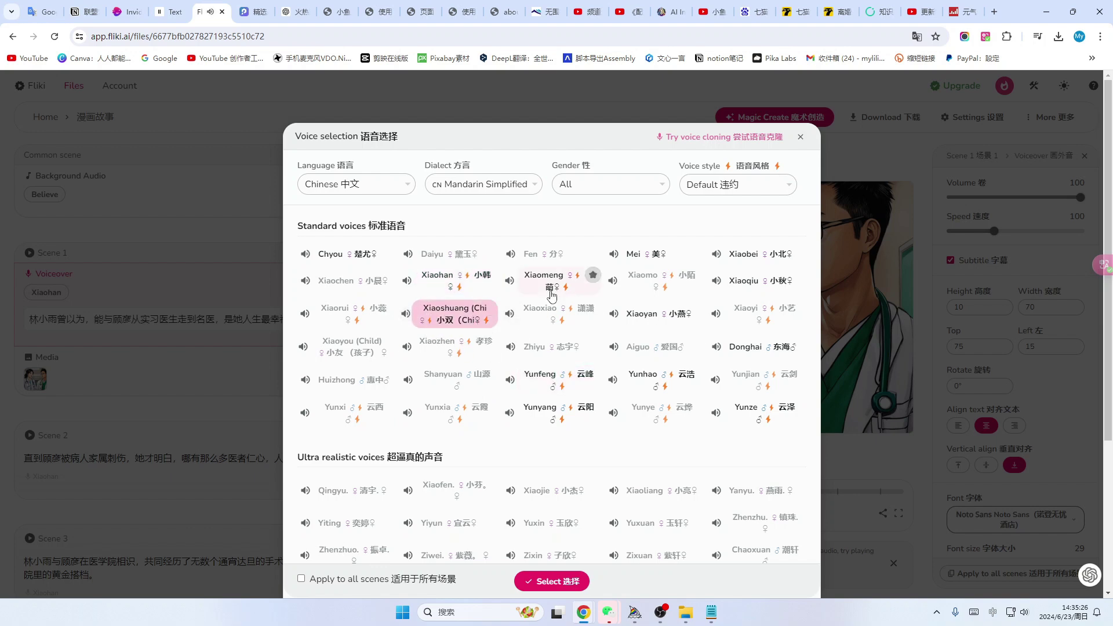
click(509, 281)
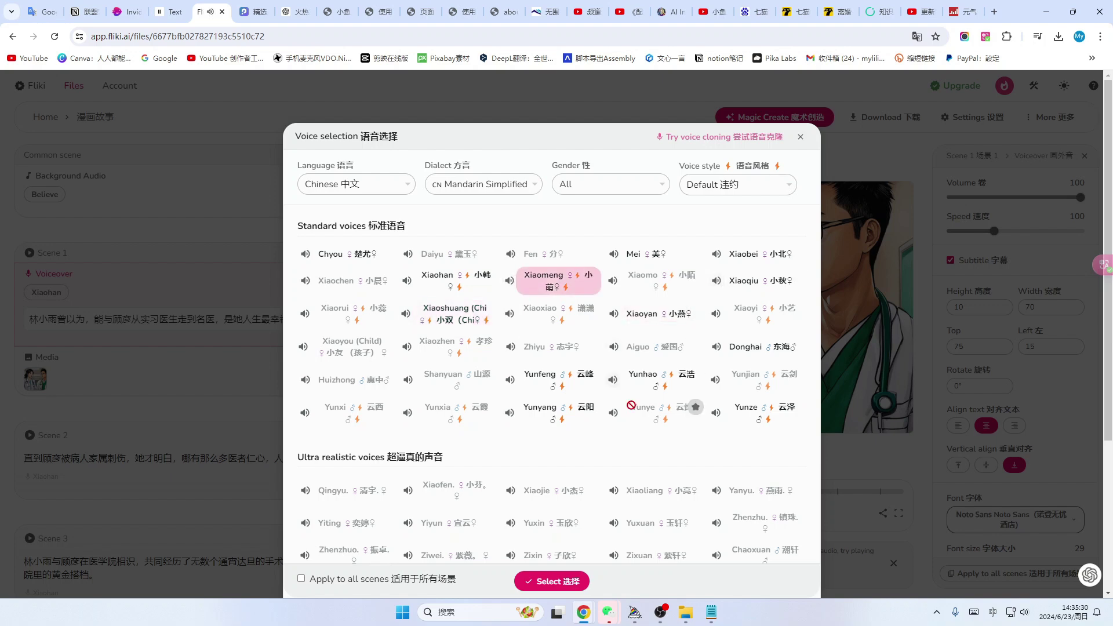
click(717, 414)
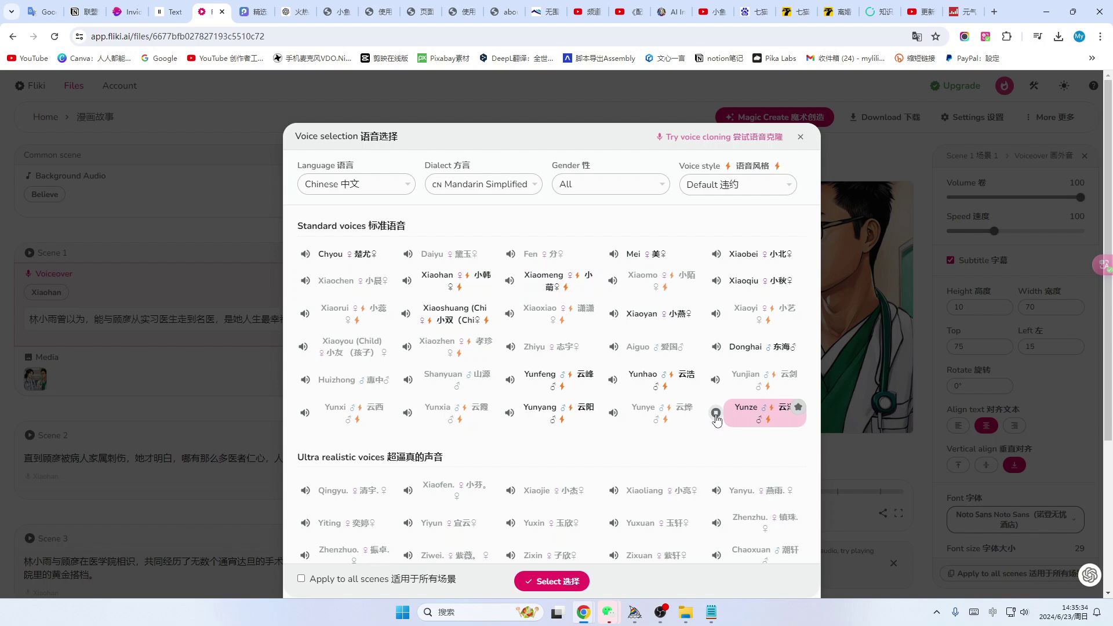
click(510, 413)
click(510, 381)
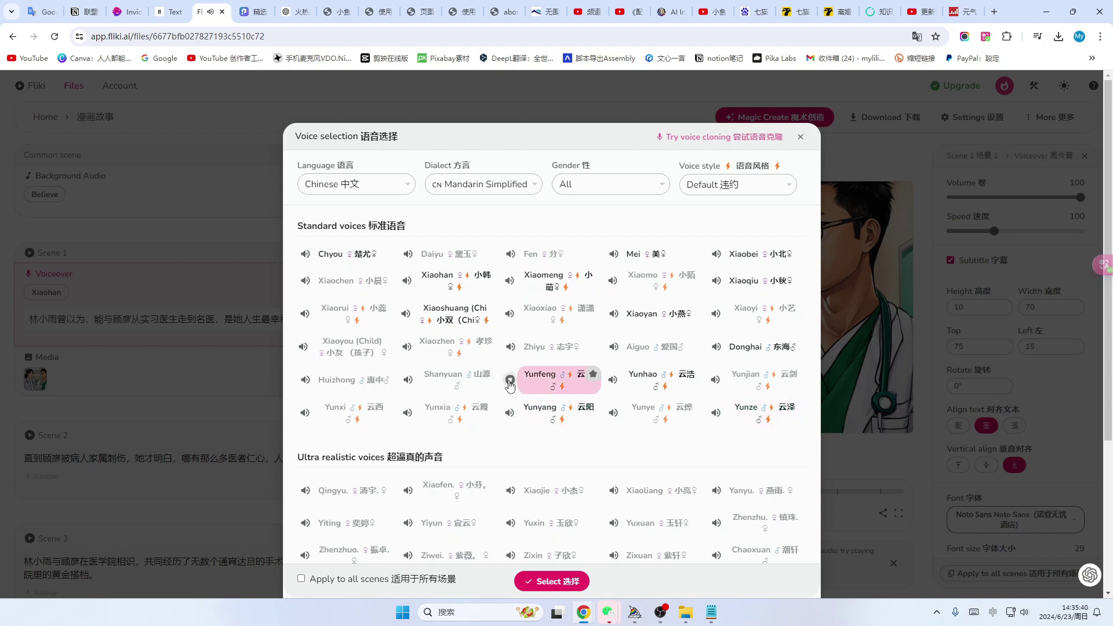
click(408, 281)
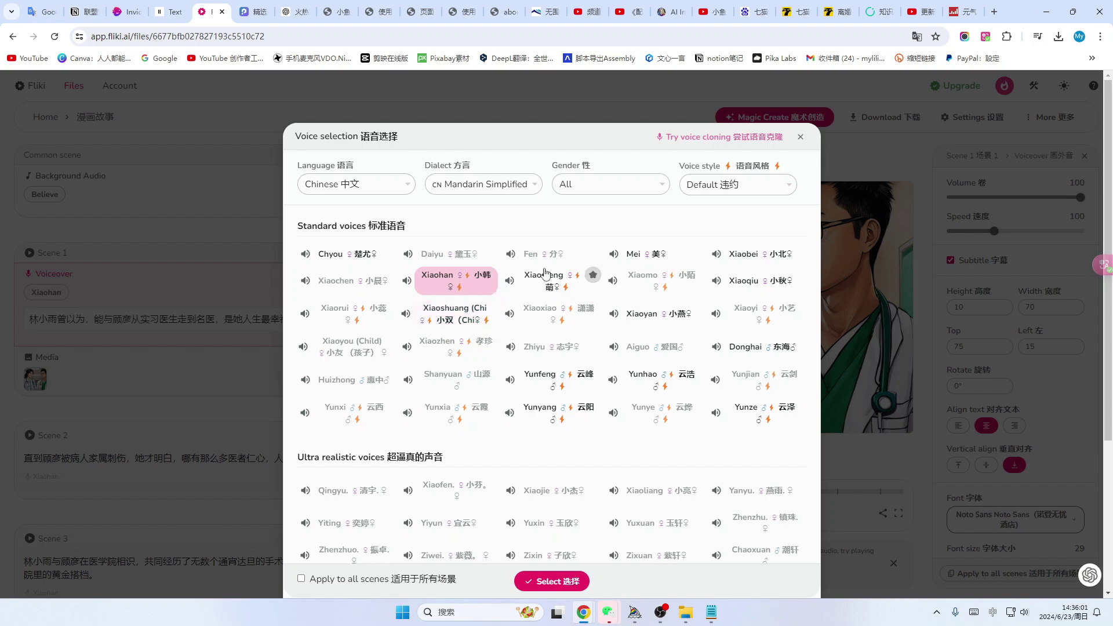
click(795, 186)
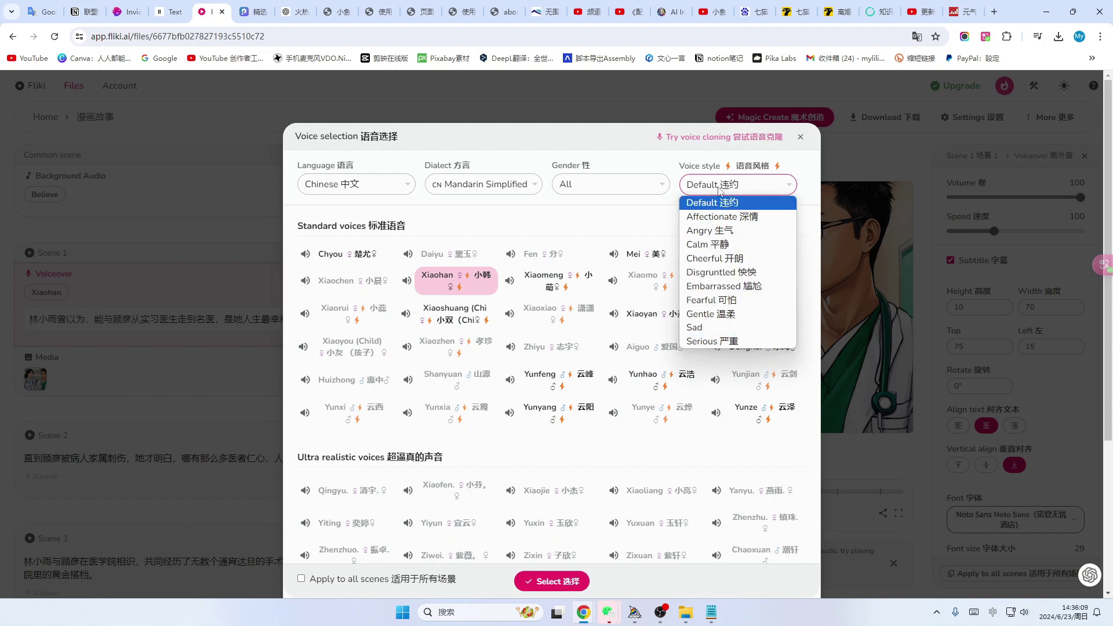
click(729, 219)
Examine the available voiceover languages, Chinese dialects and gender filters in the voice selection
click(354, 184)
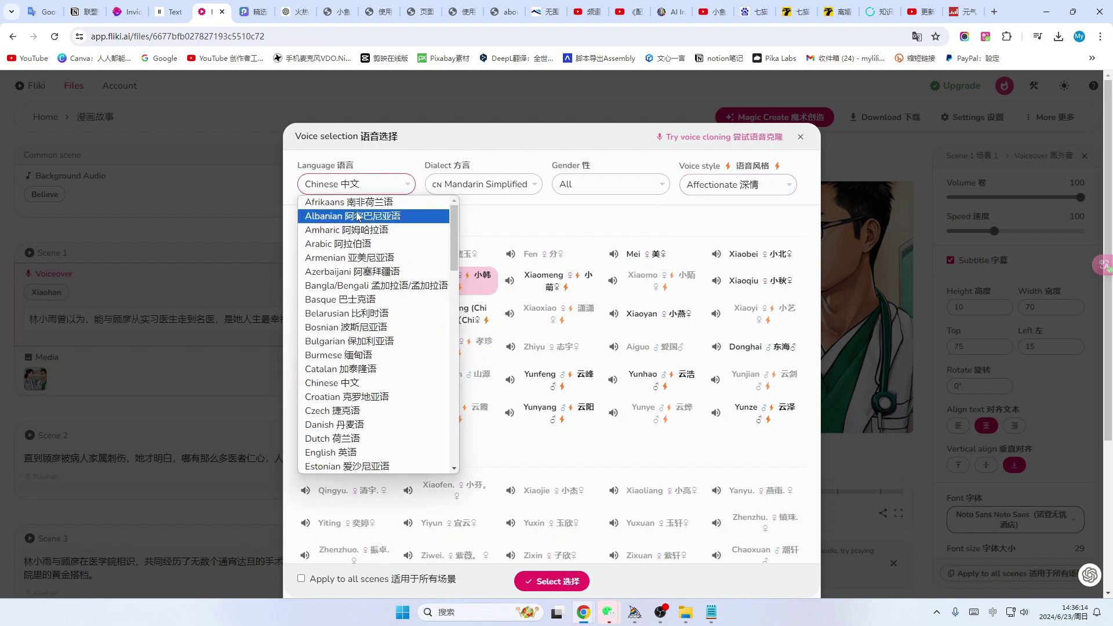
scroll(369, 244, down, 8)
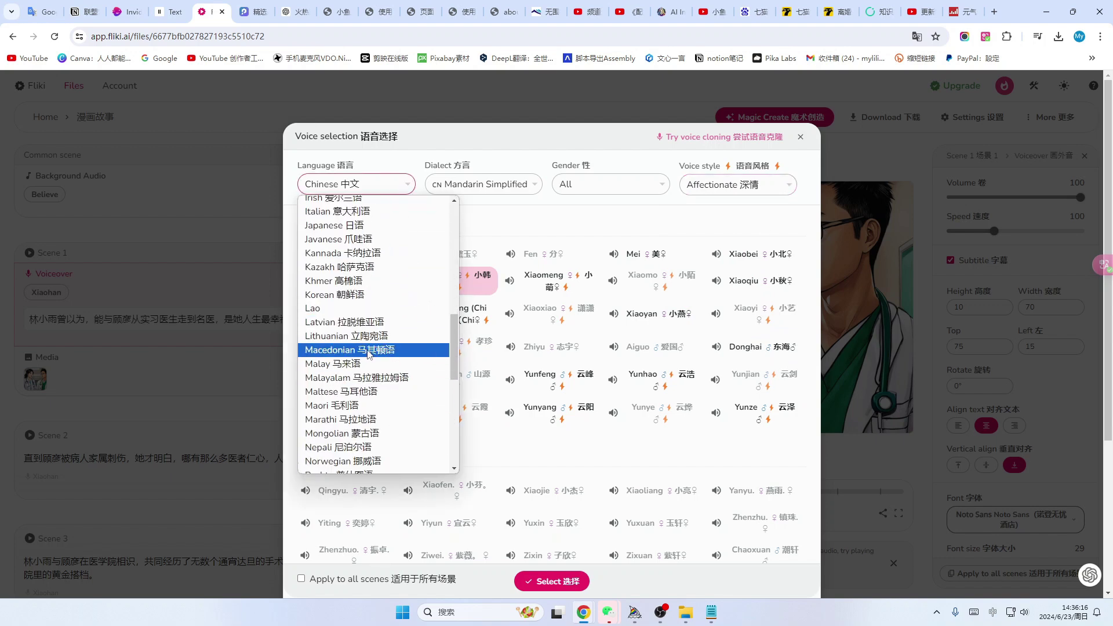
scroll(377, 348, up, 8)
scroll(394, 348, down, 10)
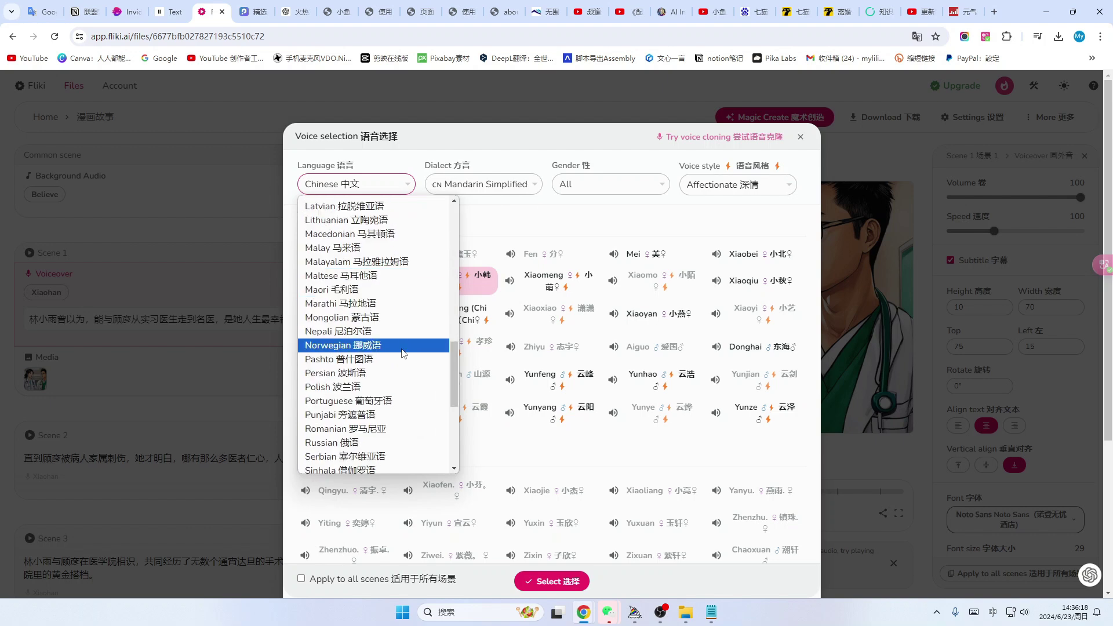
scroll(399, 394, up, 10)
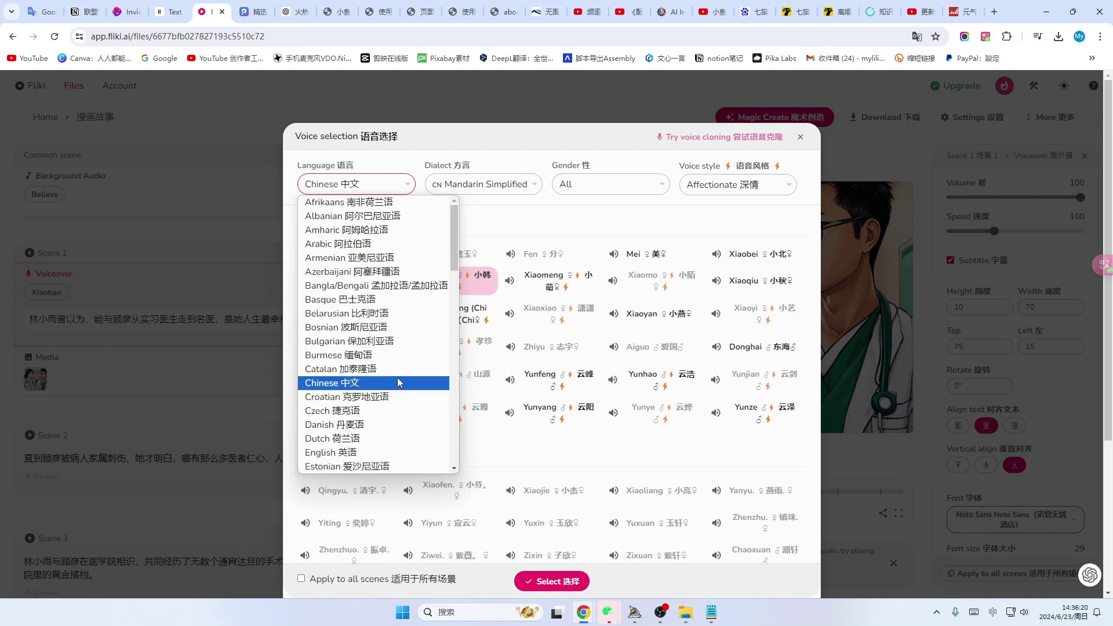
scroll(392, 290, down, 7)
scroll(400, 377, down, 4)
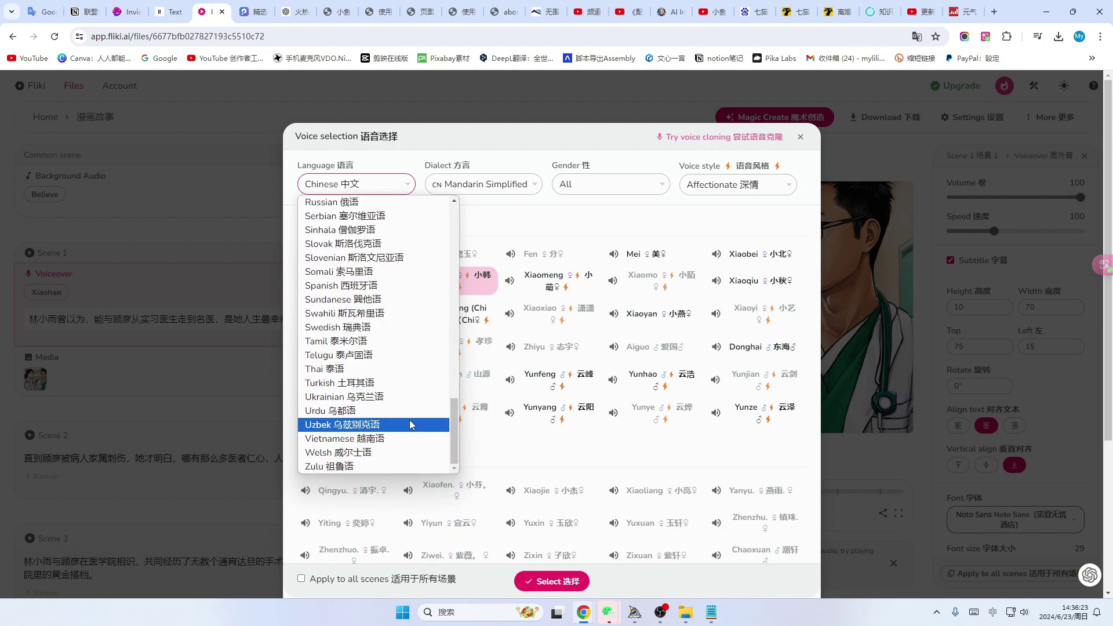
scroll(406, 383, up, 10)
scroll(399, 344, up, 2)
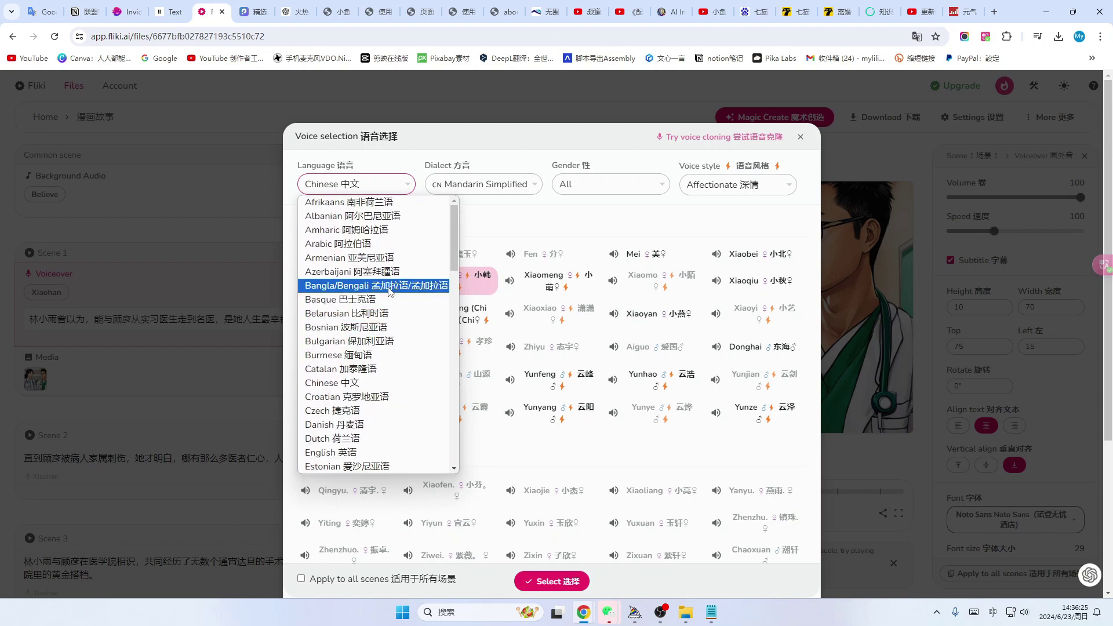
click(531, 184)
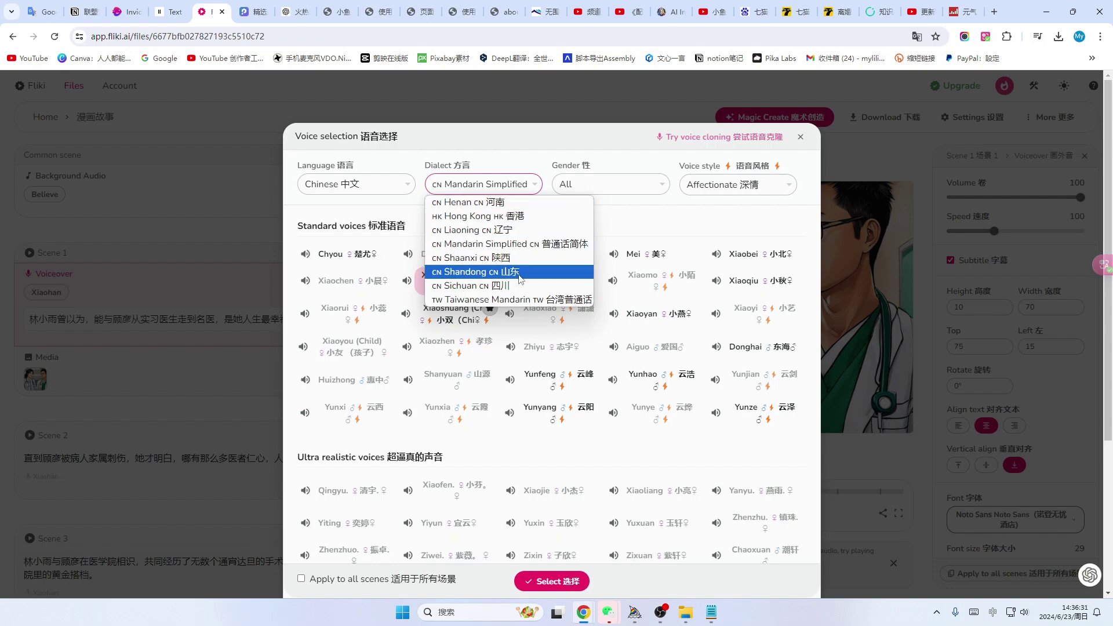
click(664, 187)
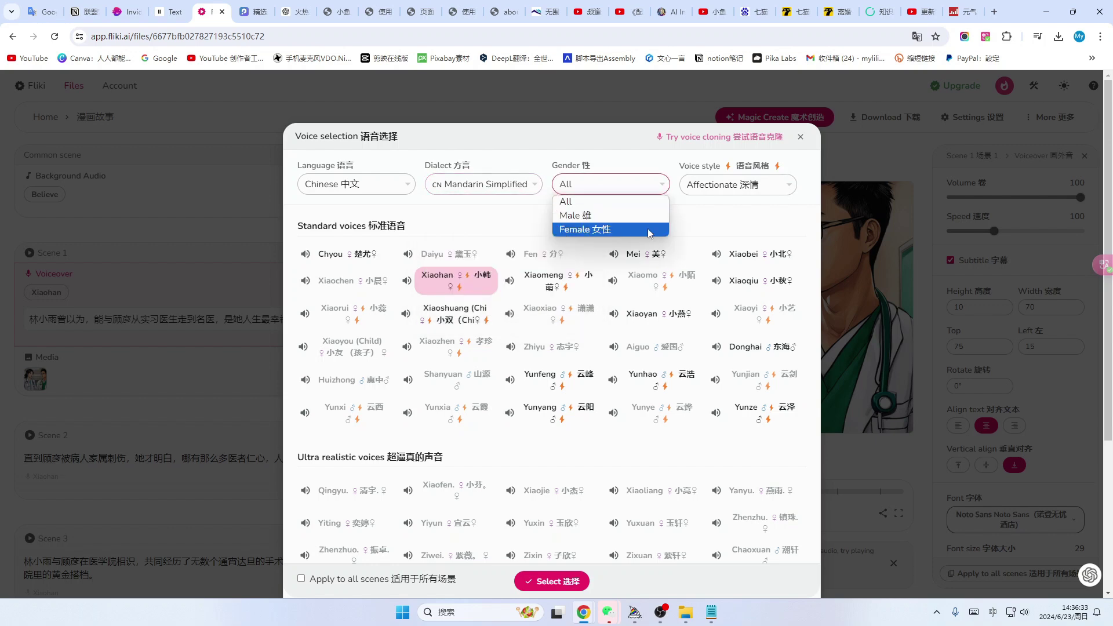
Apply the Xiaohan voice with the Affectionate style to all scenes
click(734, 220)
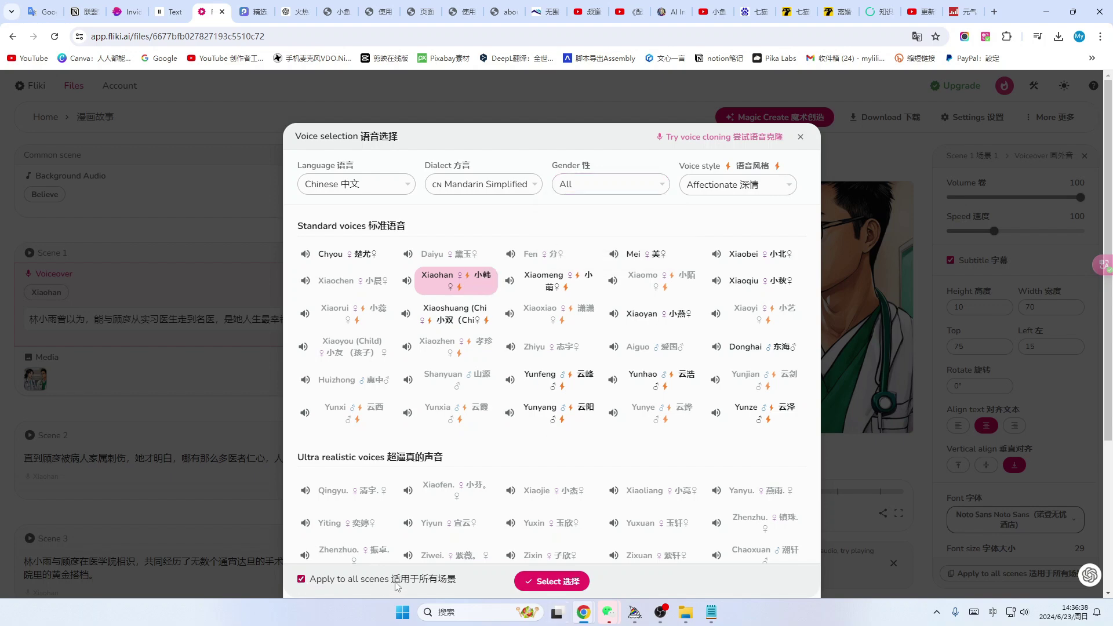
click(558, 581)
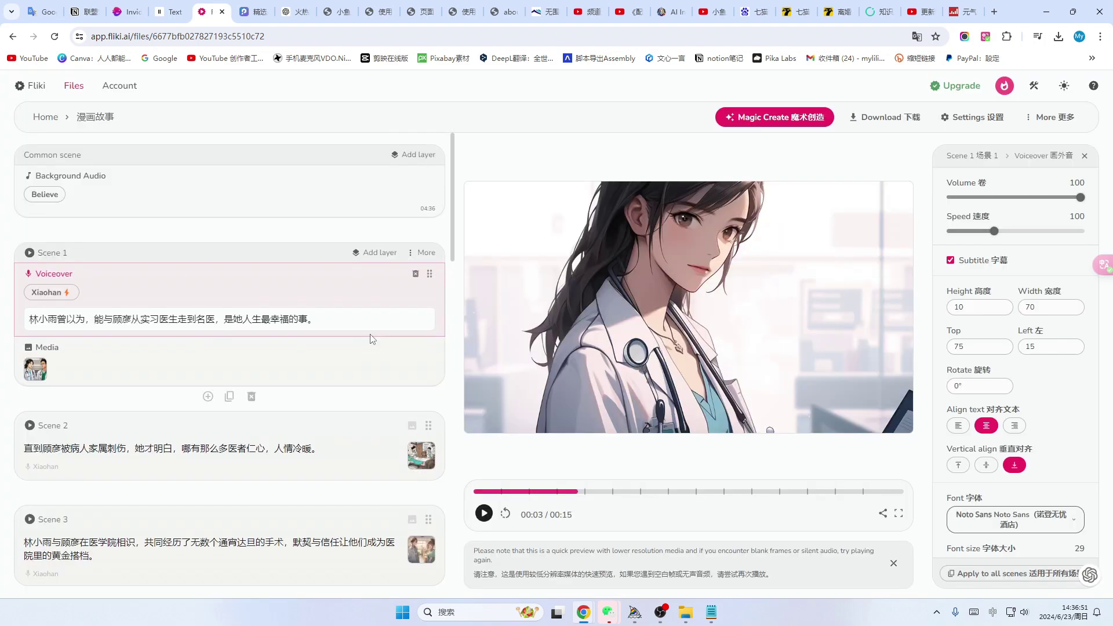
Audition the Yunhao, Yunze and Yunyang voices for scene 7's voiceover and check the voice styles offered for Yunhao and Yunyang
scroll(373, 339, down, 4)
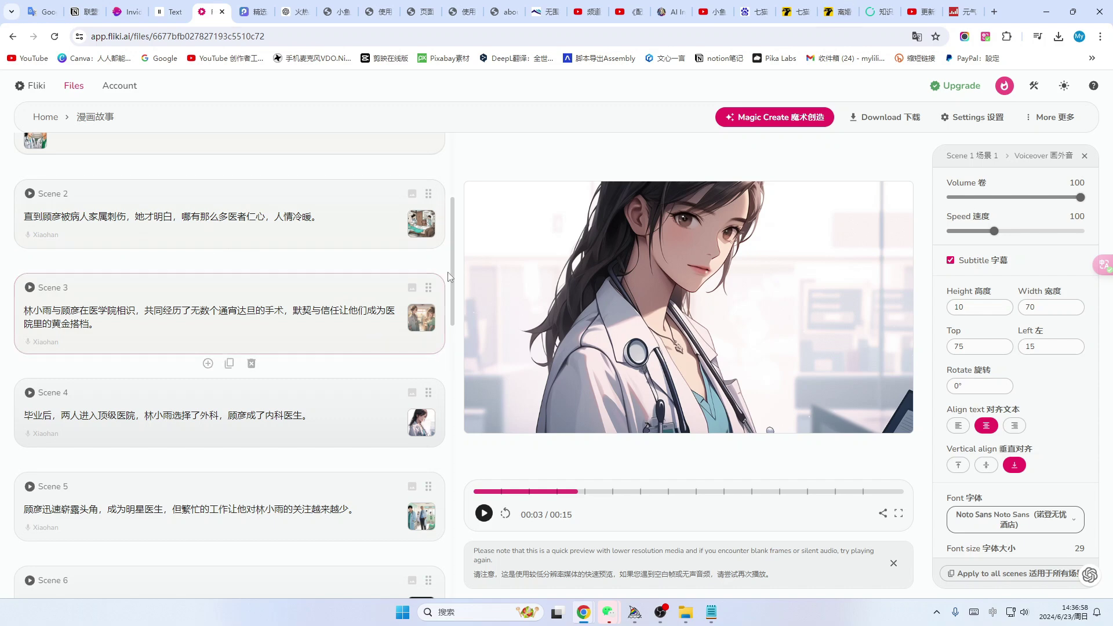
scroll(87, 390, down, 3)
scroll(87, 390, down, 4)
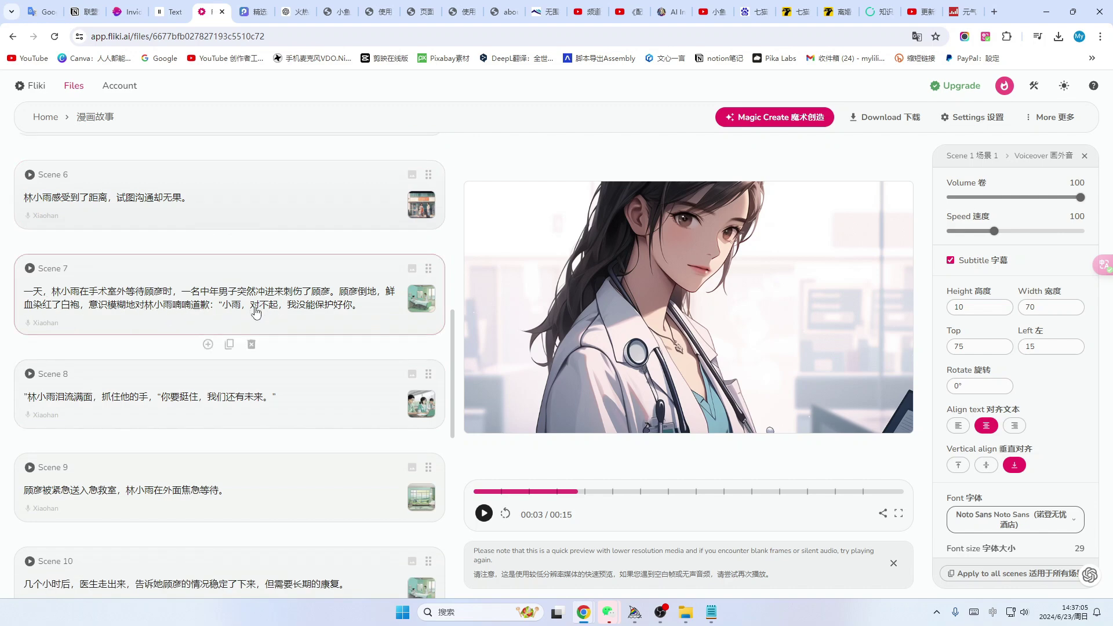
click(41, 325)
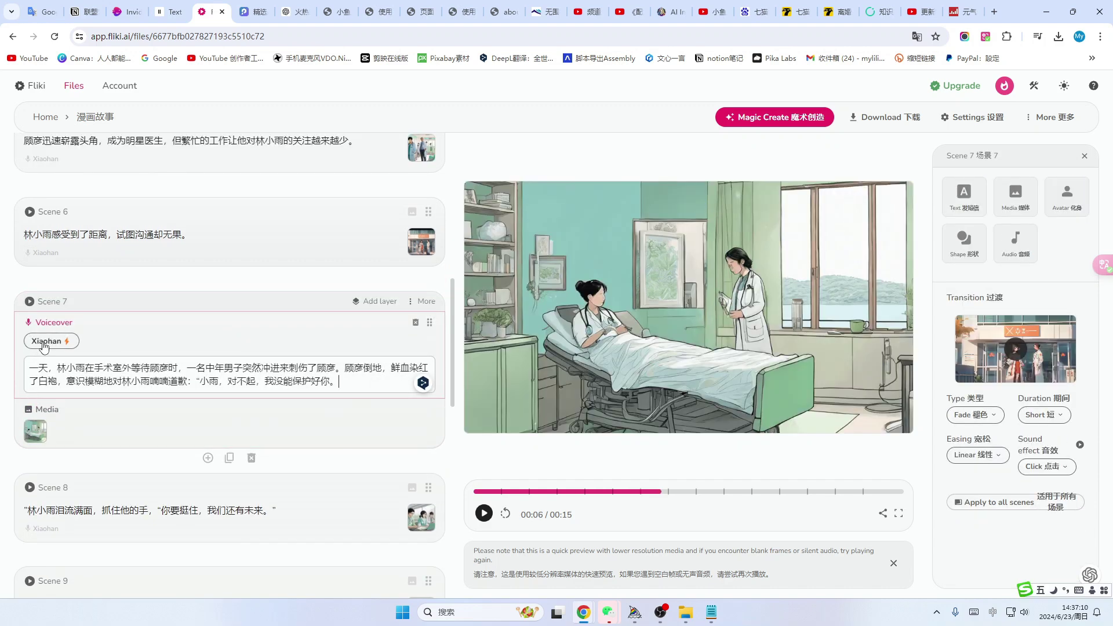
click(43, 342)
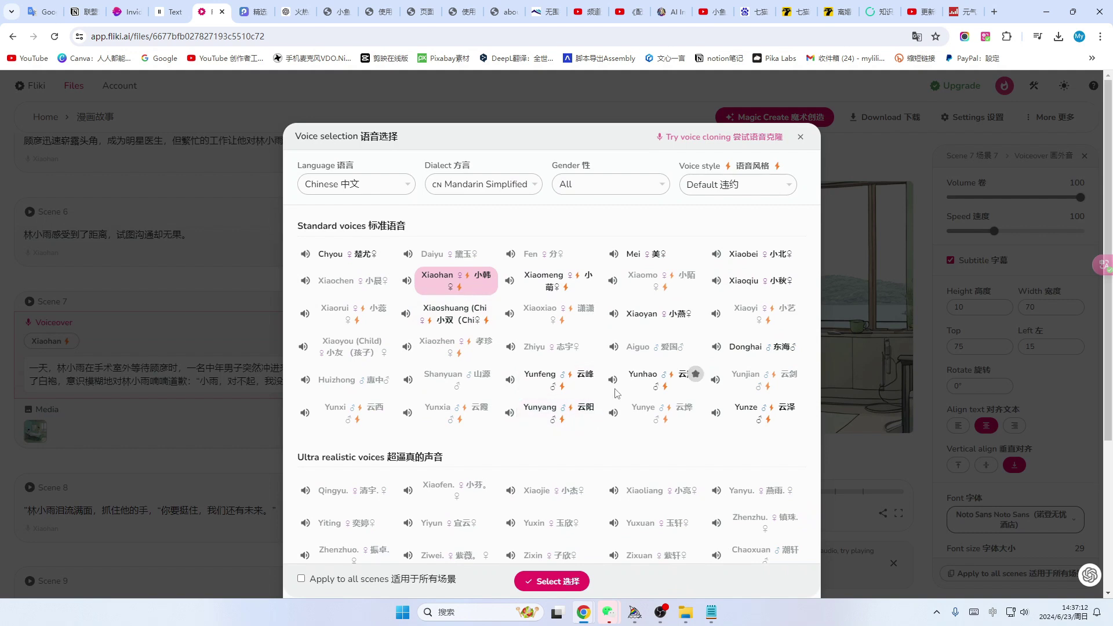
click(612, 380)
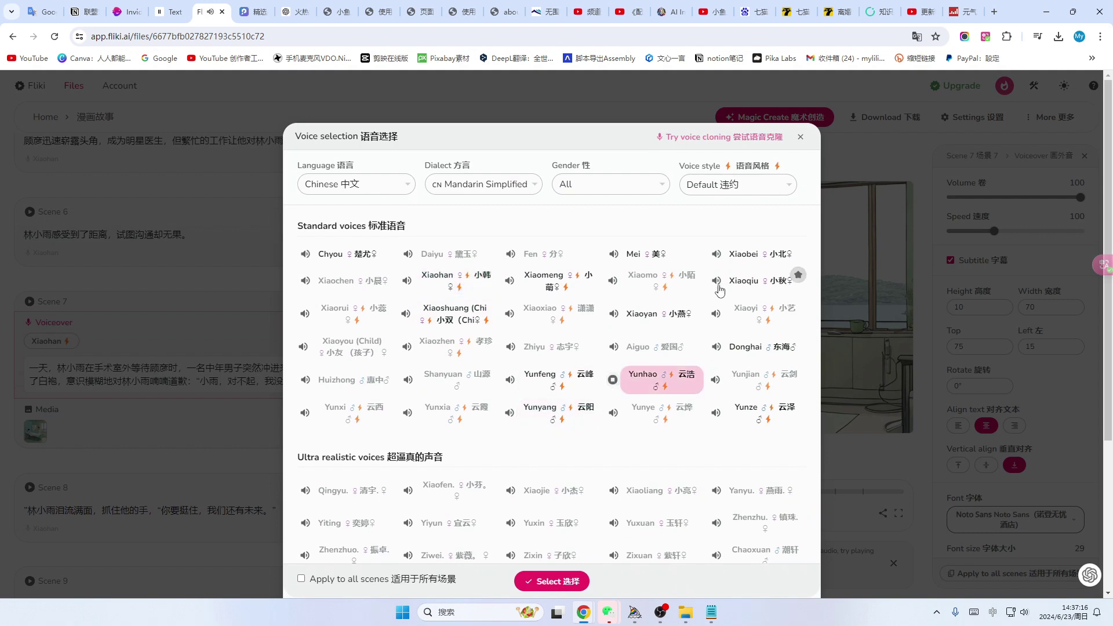
click(789, 185)
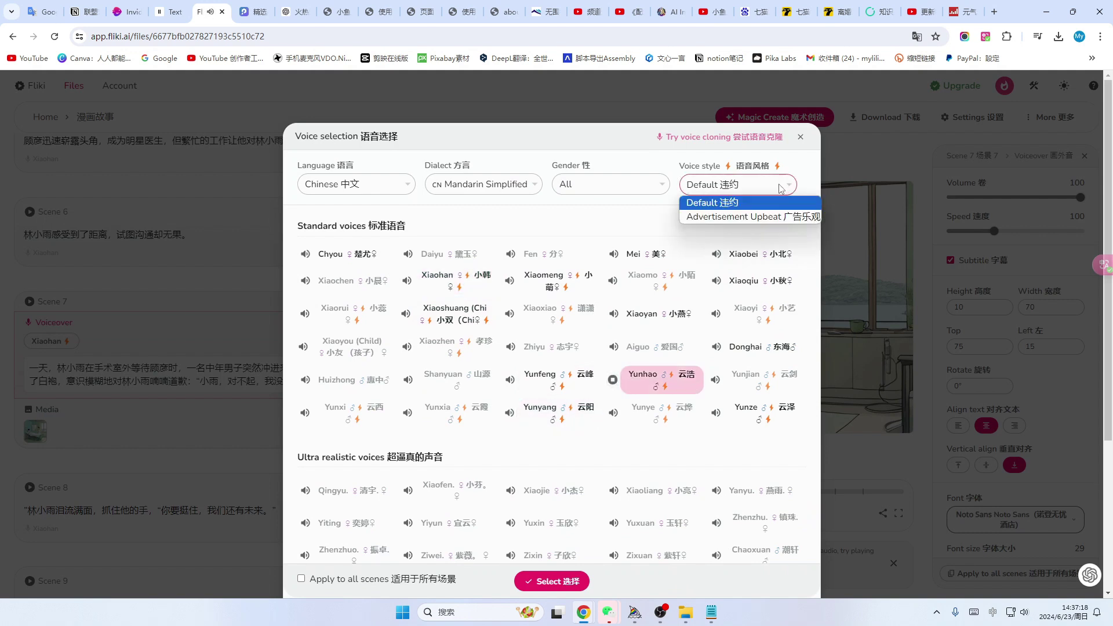
click(716, 412)
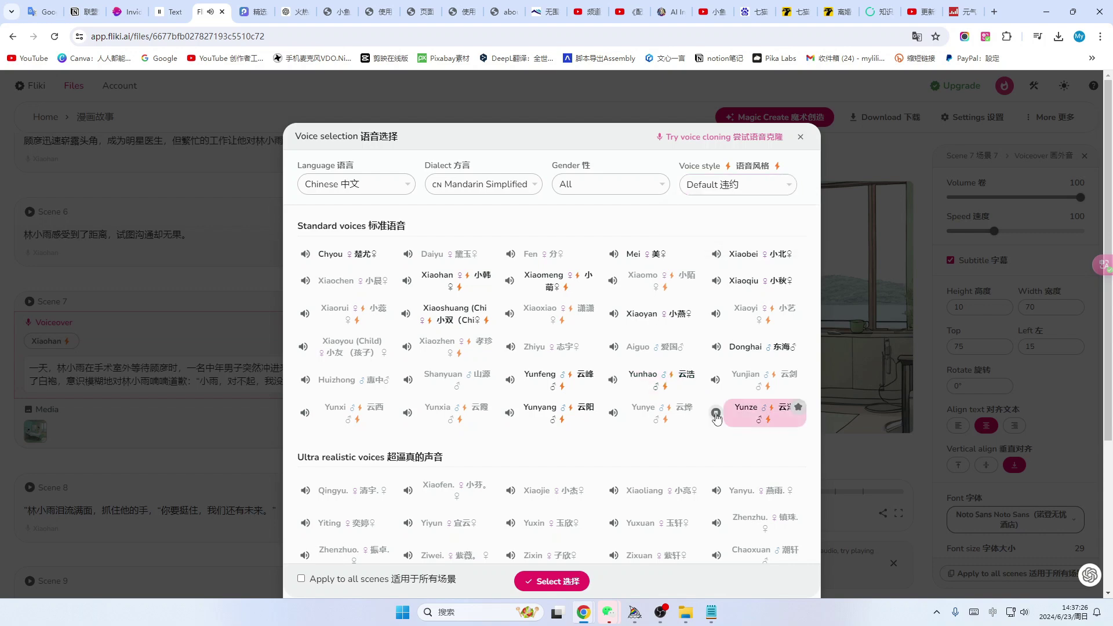
click(510, 413)
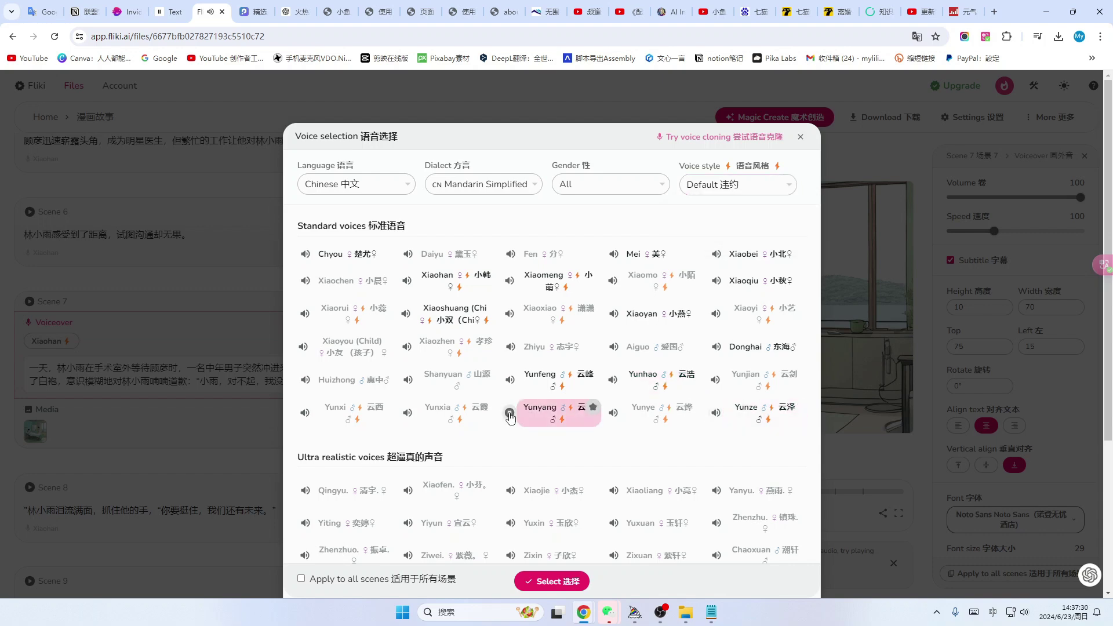
click(789, 185)
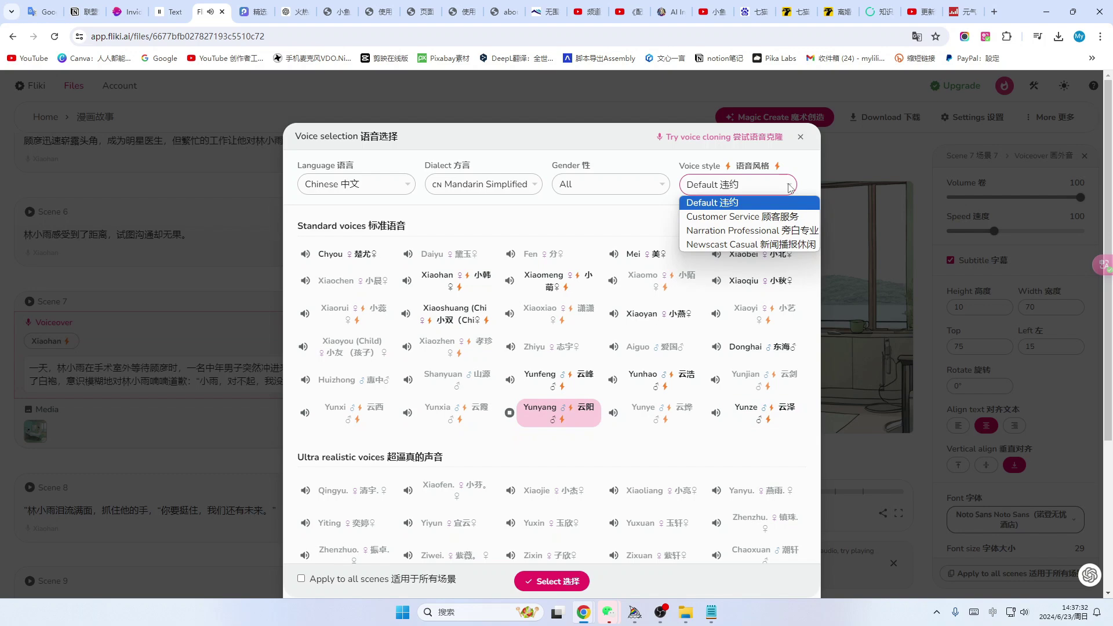
Audition the Yunfeng voice and assign it to scene 7's voiceover with the Depressed voice style
click(510, 379)
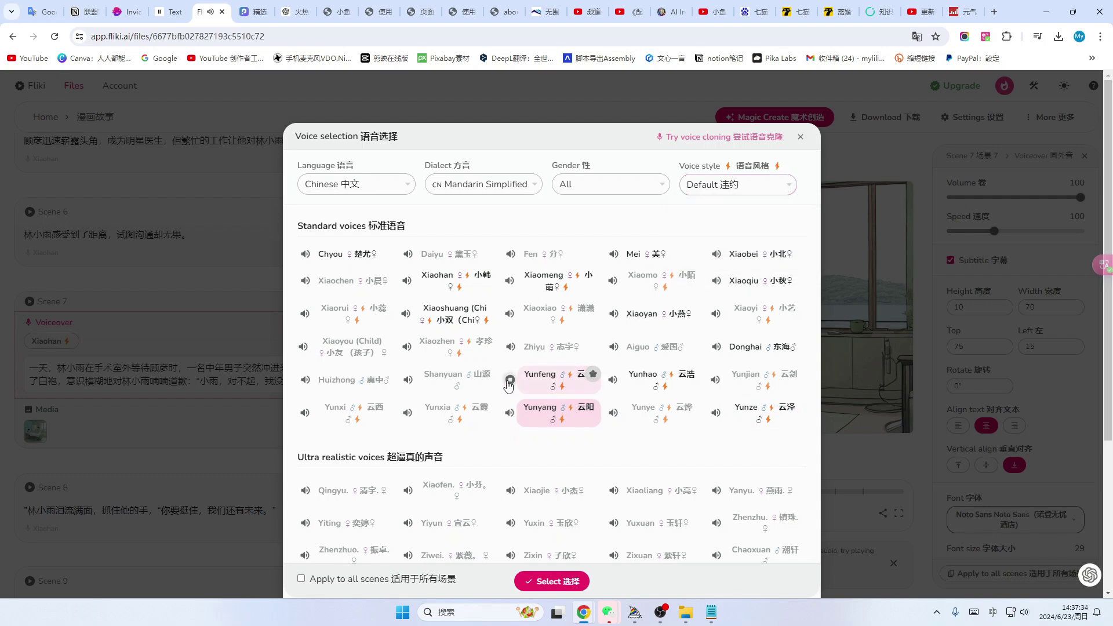
click(789, 184)
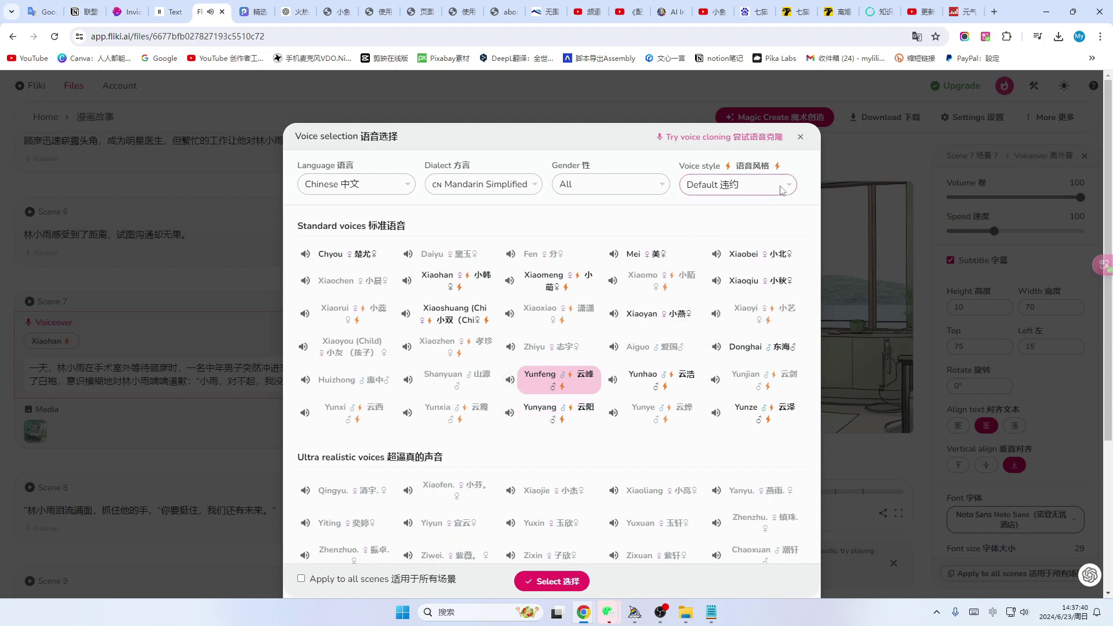
click(789, 185)
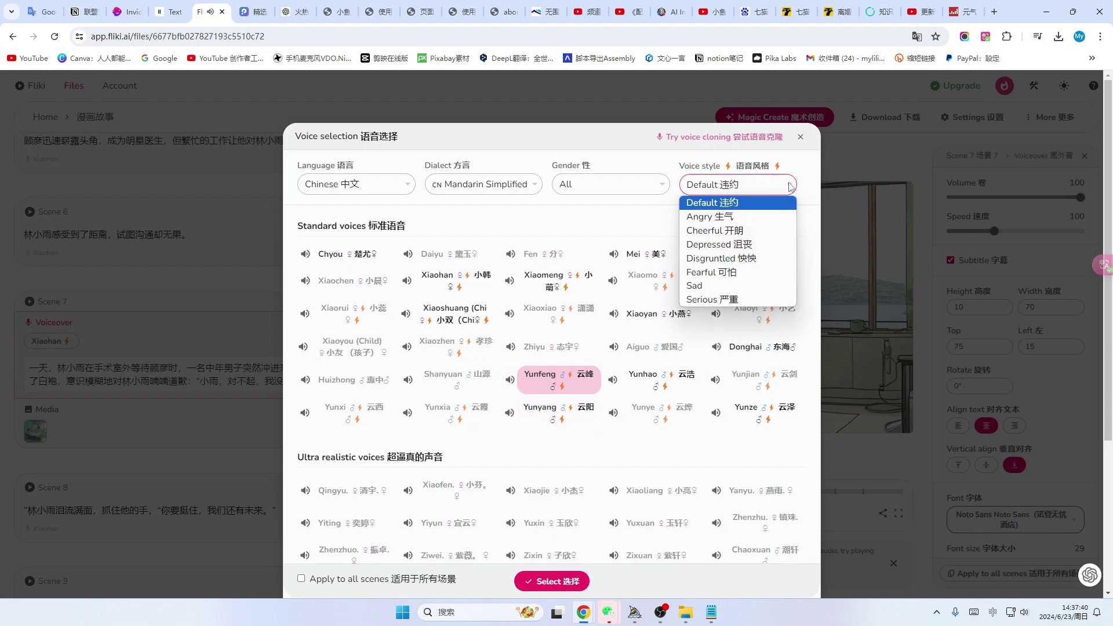
click(722, 246)
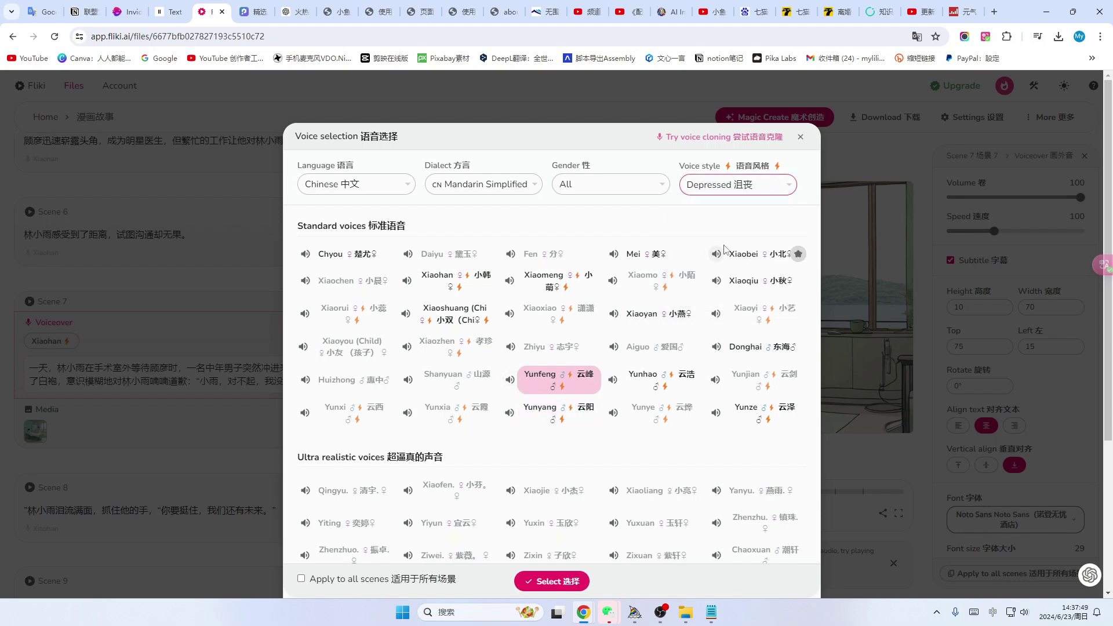
click(551, 581)
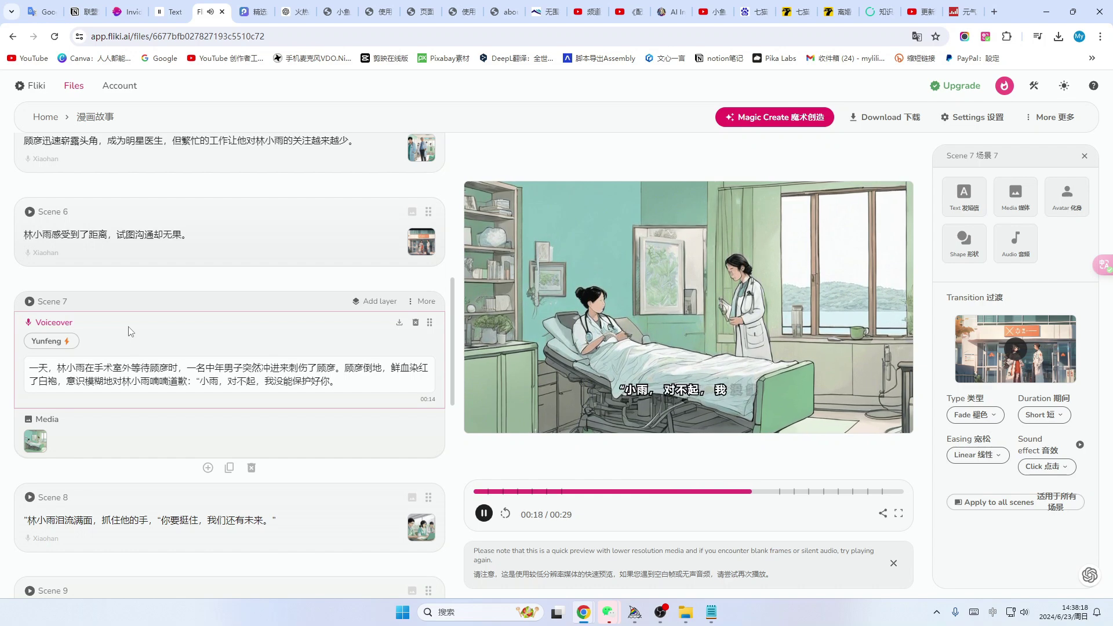
Set the voice style of scene 8's Xiaohan voiceover to Serious
scroll(129, 331, down, 2)
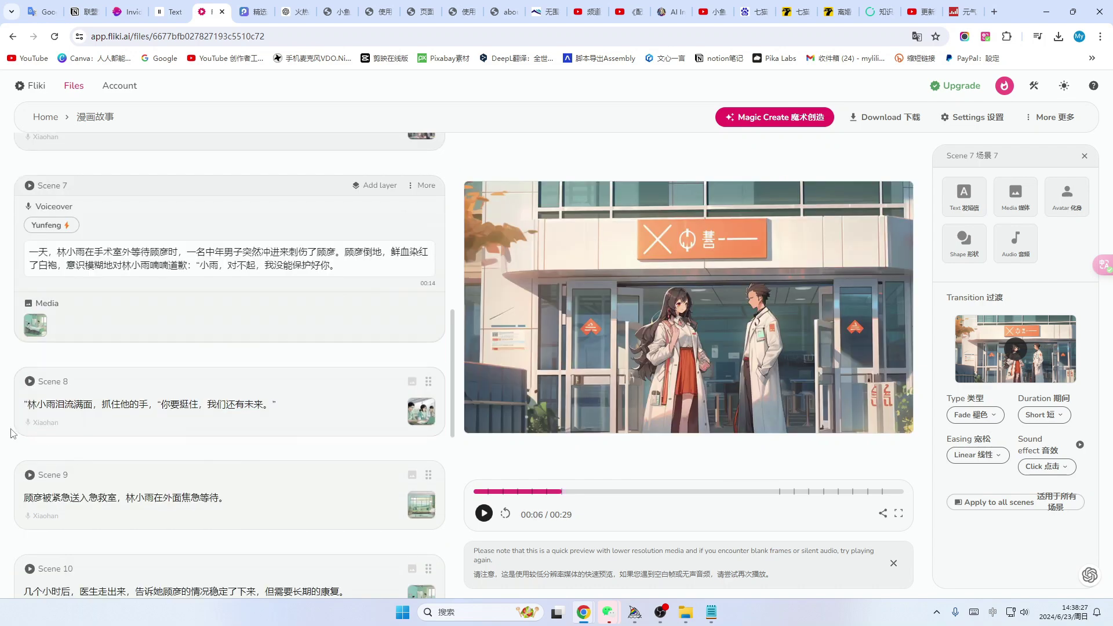
click(36, 423)
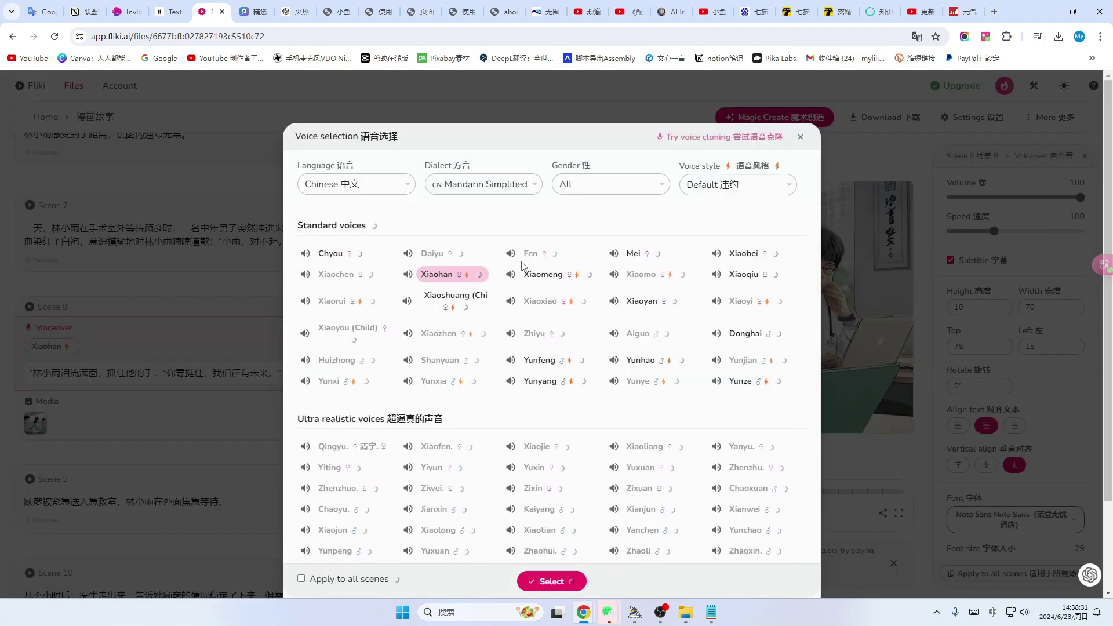
click(776, 185)
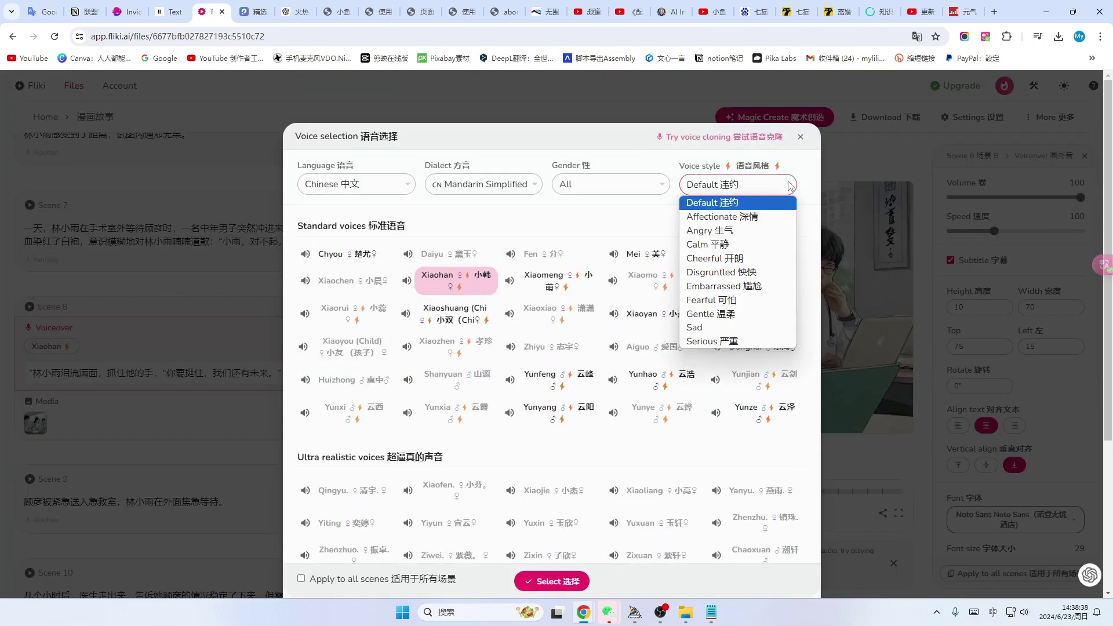
click(723, 342)
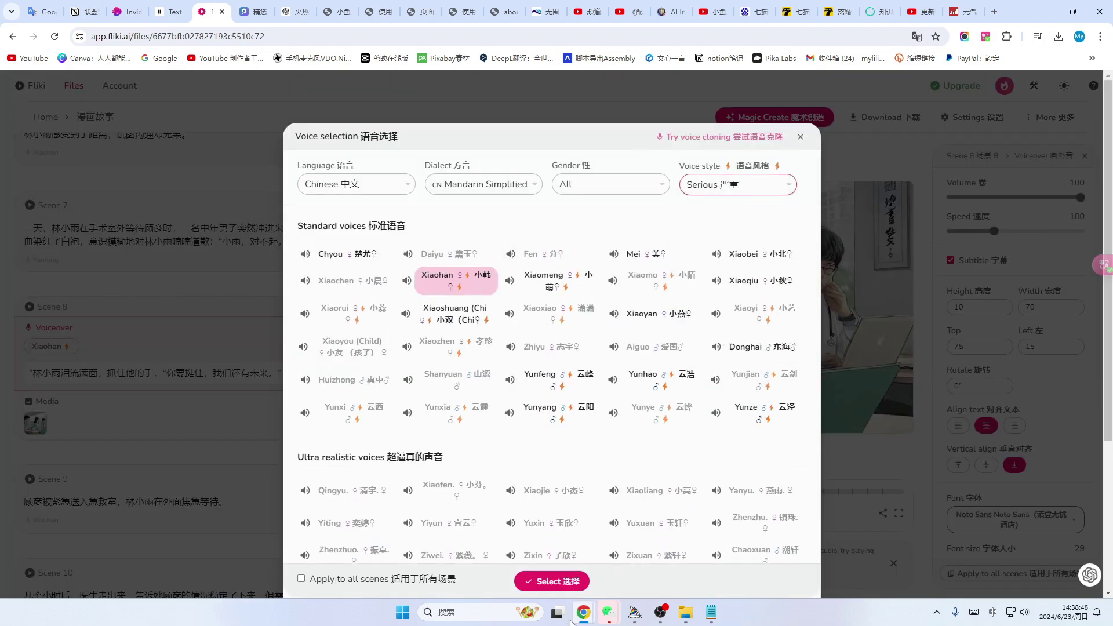
click(557, 582)
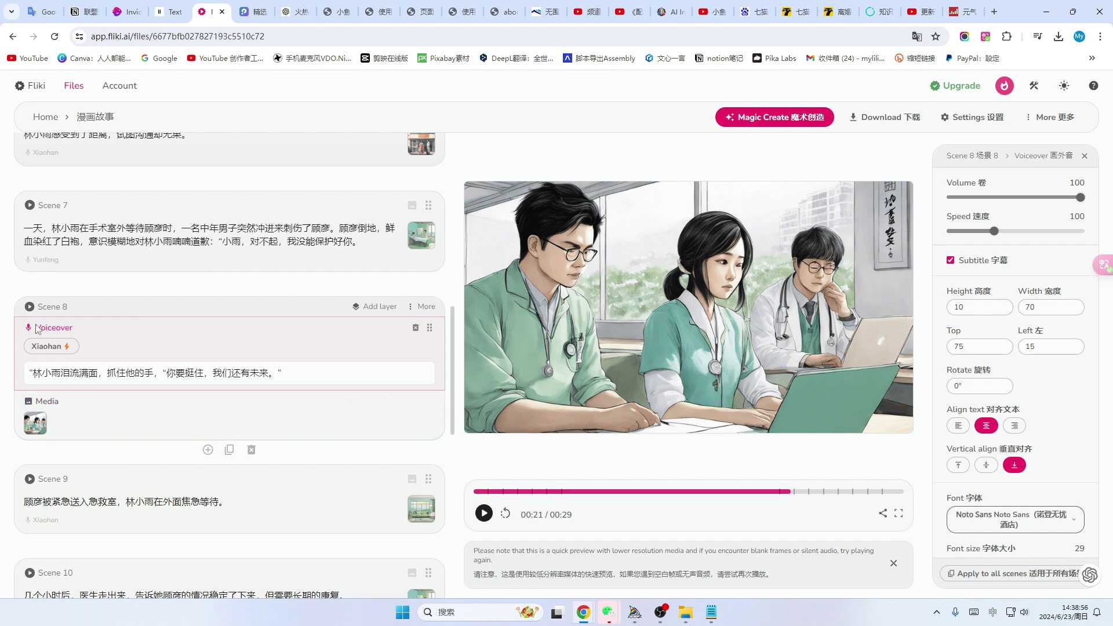
click(209, 333)
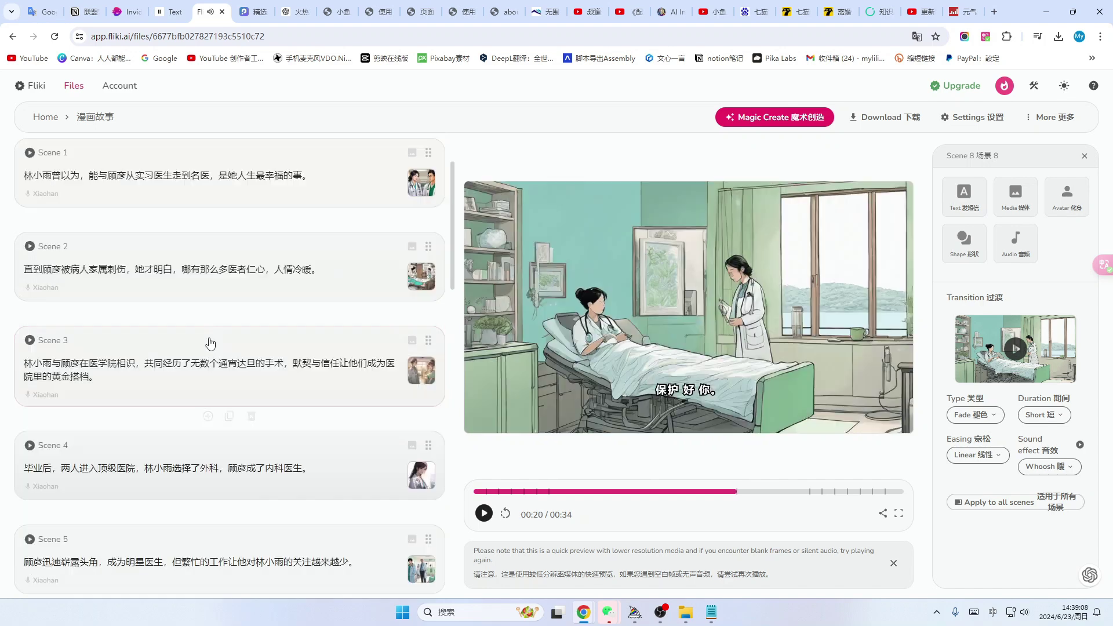
Examine scene 2's voiceover settings for subtitle position, font, display, effects, audio fade, animation and timing
scroll(210, 343, up, 3)
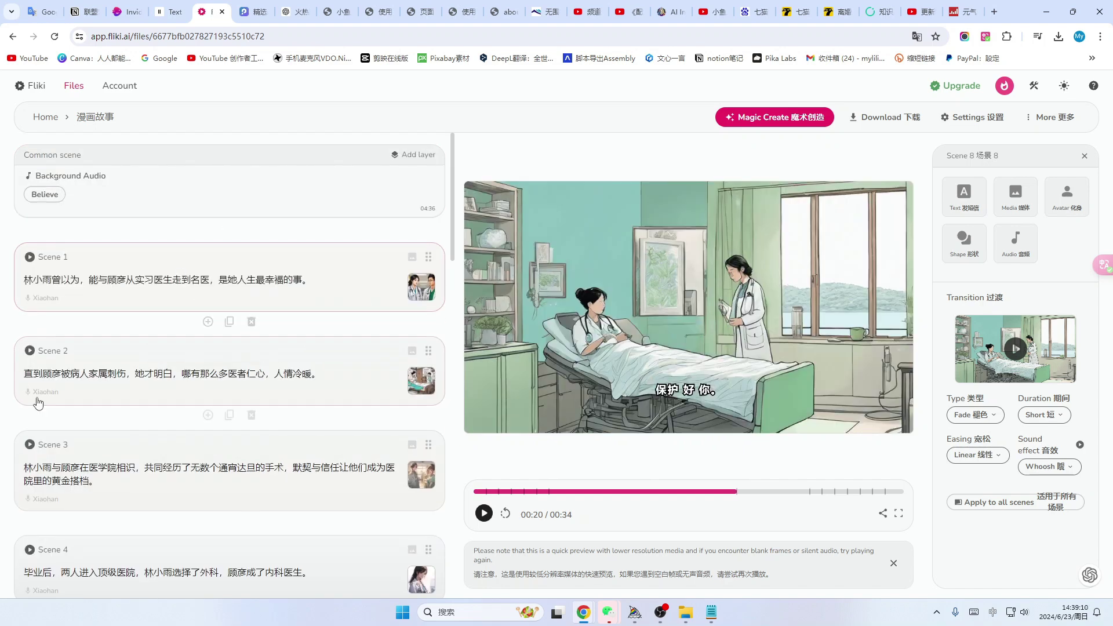
click(57, 379)
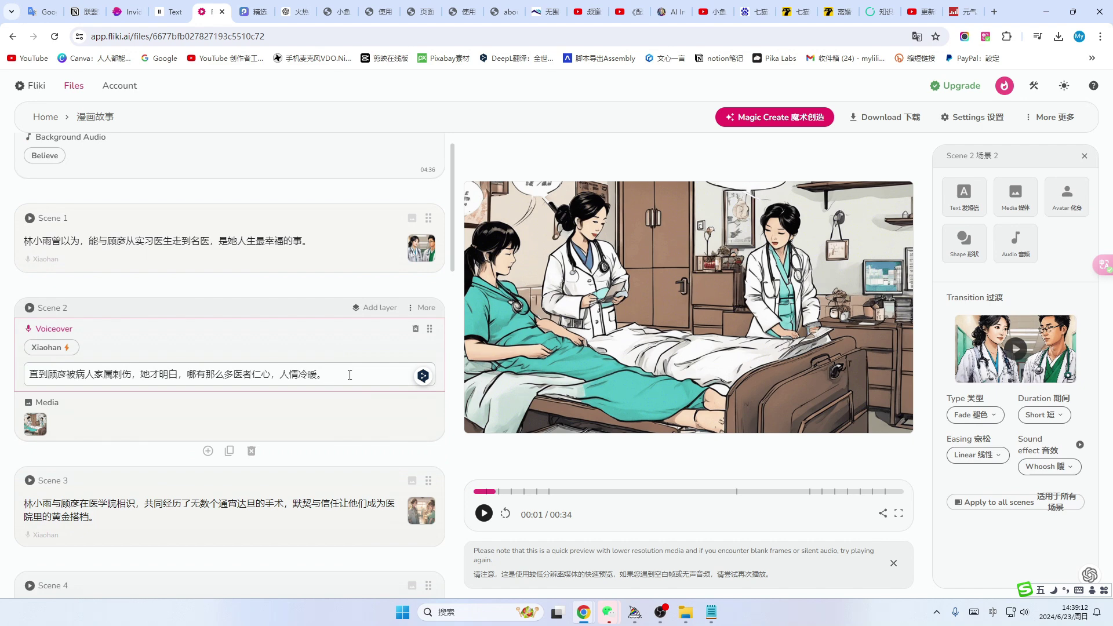
click(350, 375)
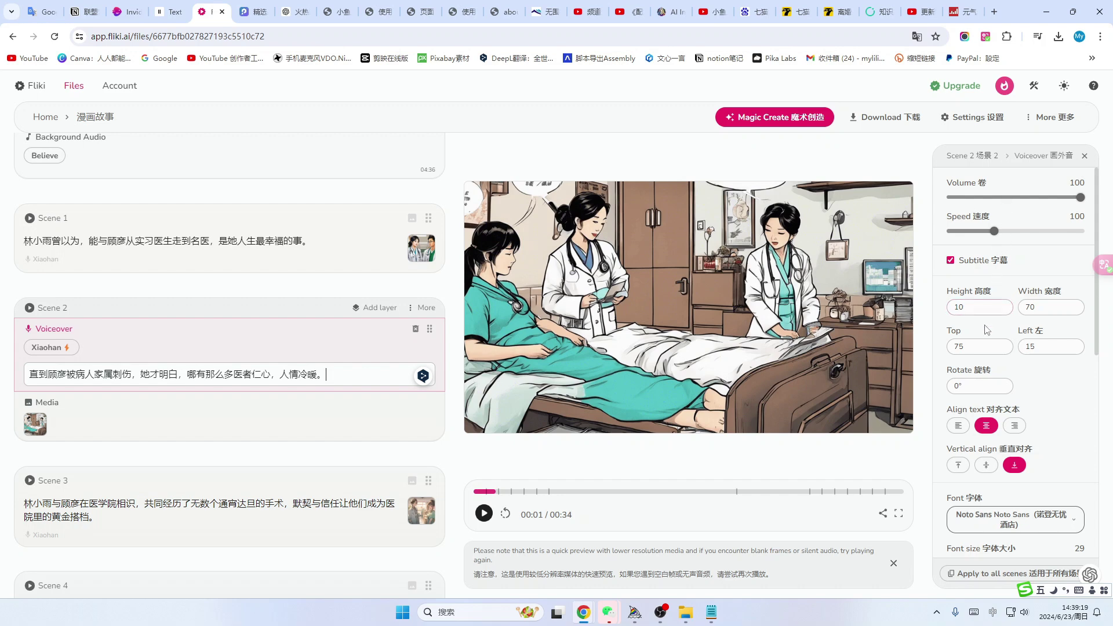
scroll(987, 330, down, 1)
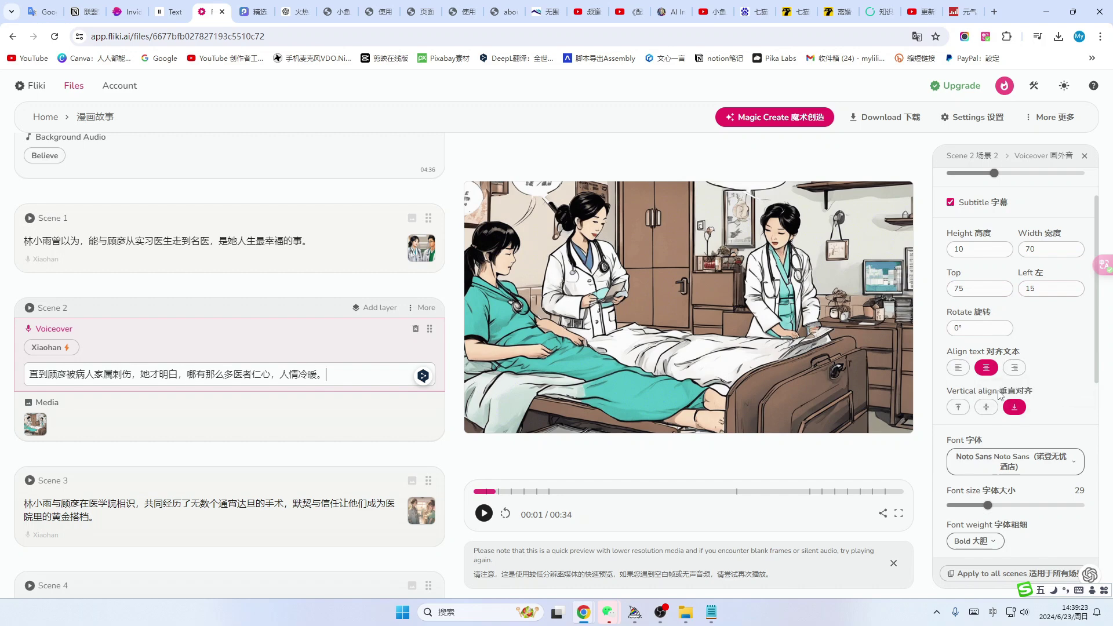
scroll(1022, 382, down, 1)
scroll(1021, 402, down, 2)
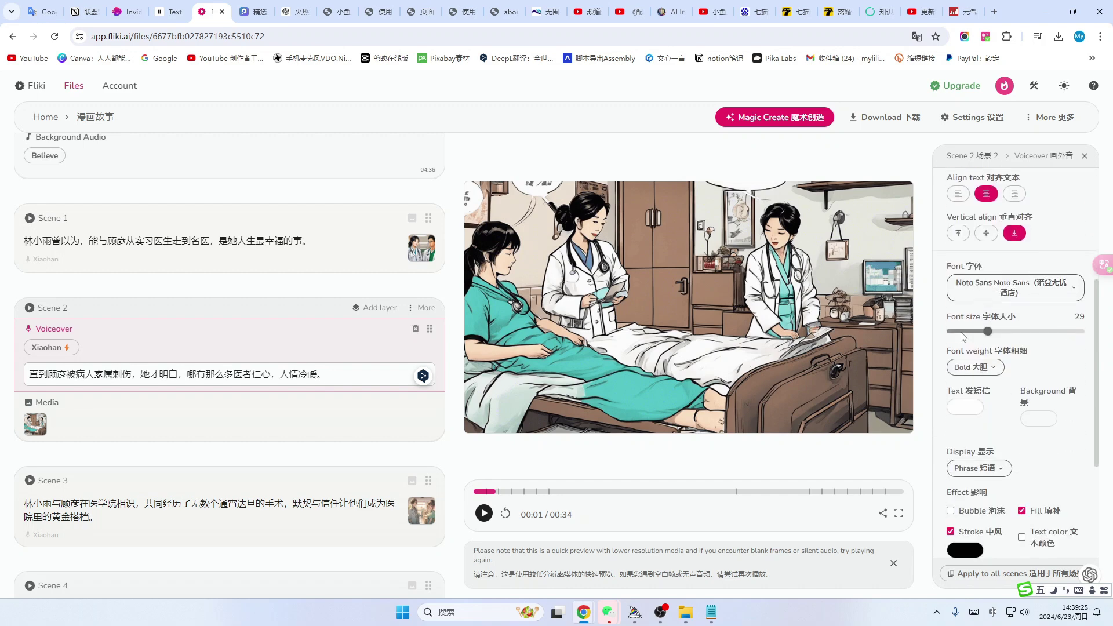
scroll(995, 368, down, 2)
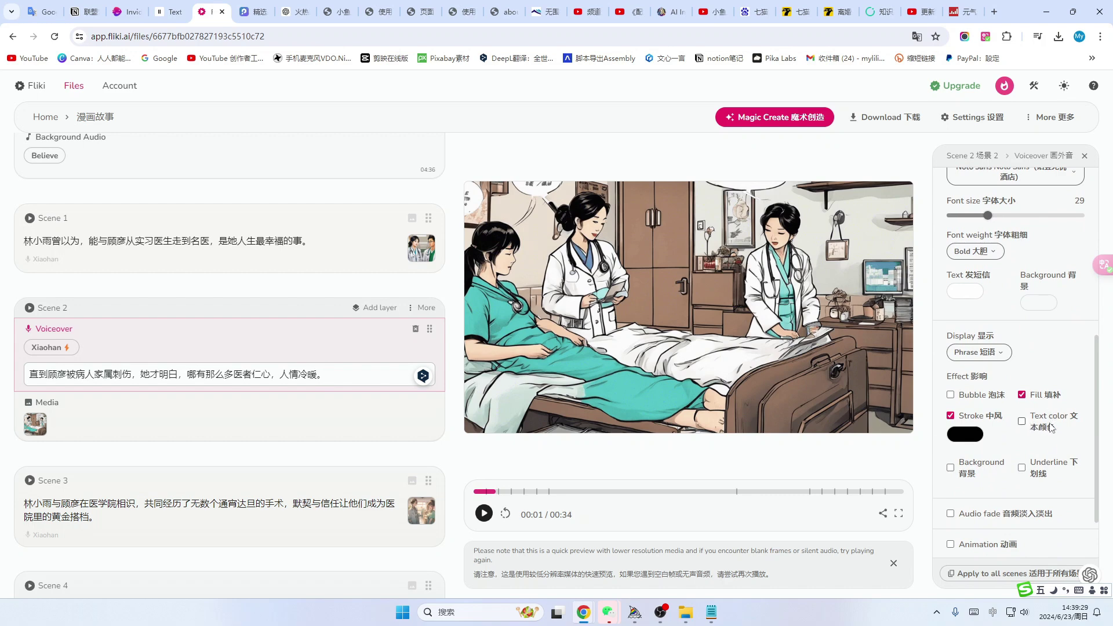
scroll(1038, 417, down, 1)
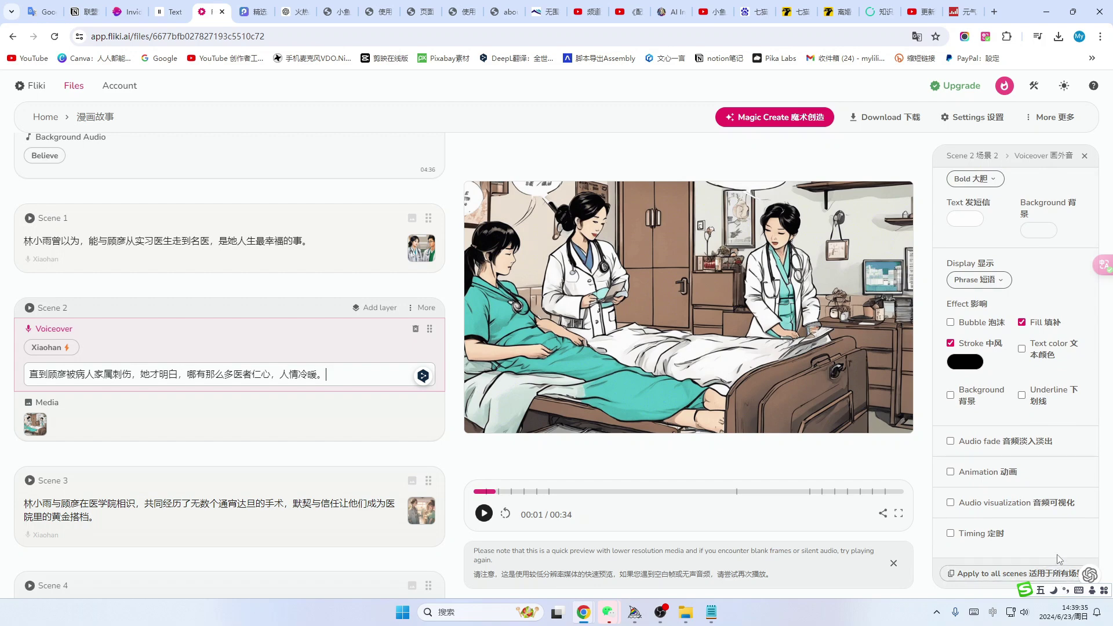
scroll(248, 408, up, 1)
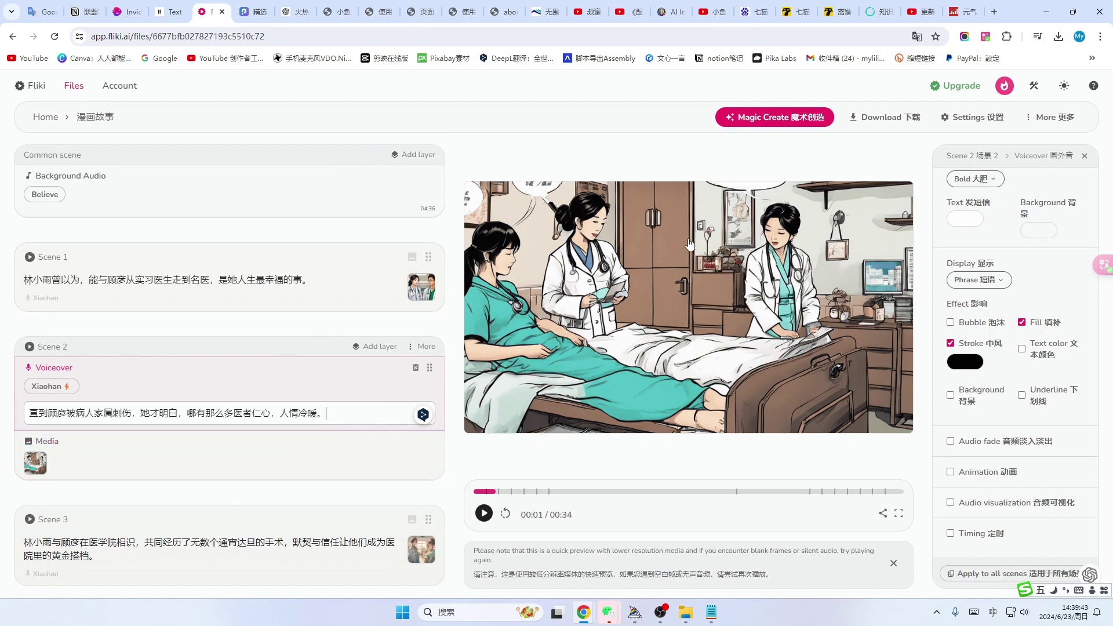
Open the video's export options and choose 720p as the resolution
click(881, 122)
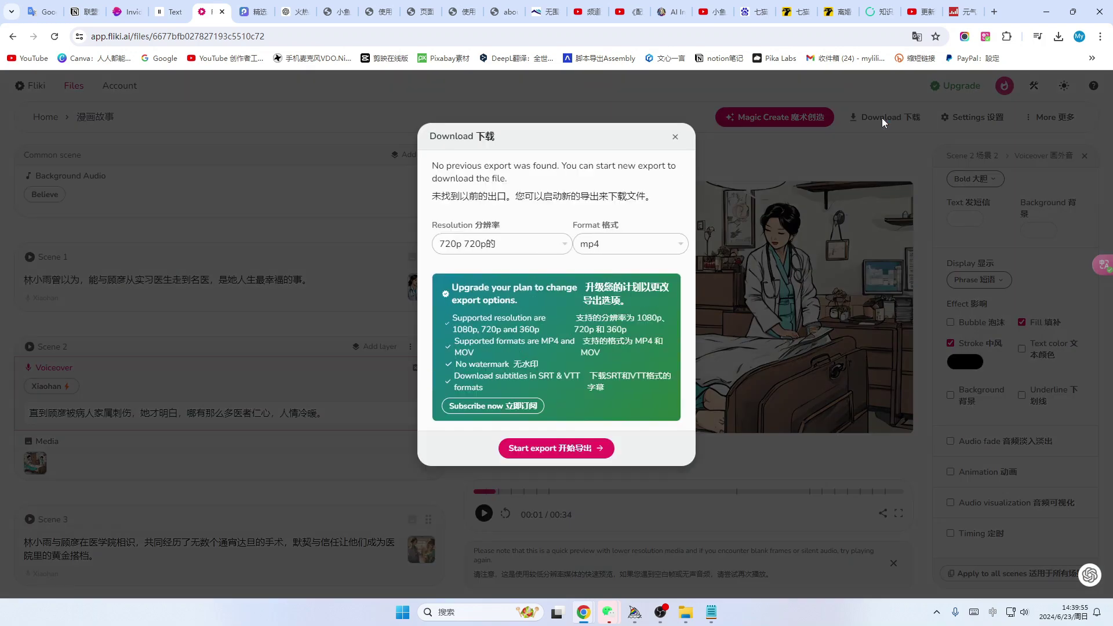
click(560, 244)
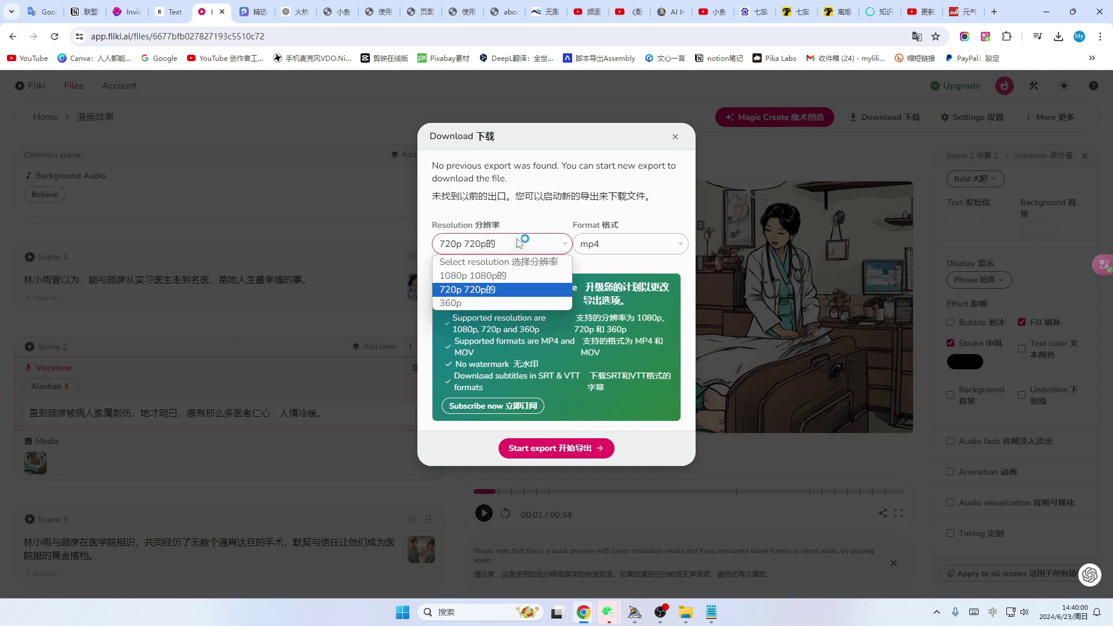
click(459, 290)
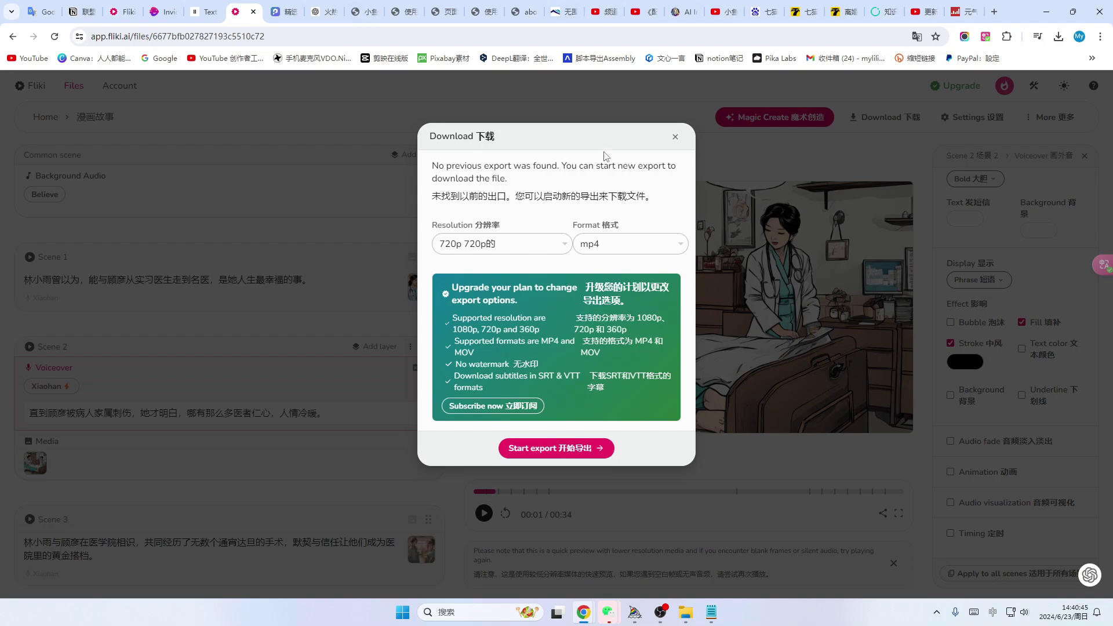
Open Fliki's pricing page and compare what the Free, Standard and Premium plans include
click(123, 12)
click(505, 104)
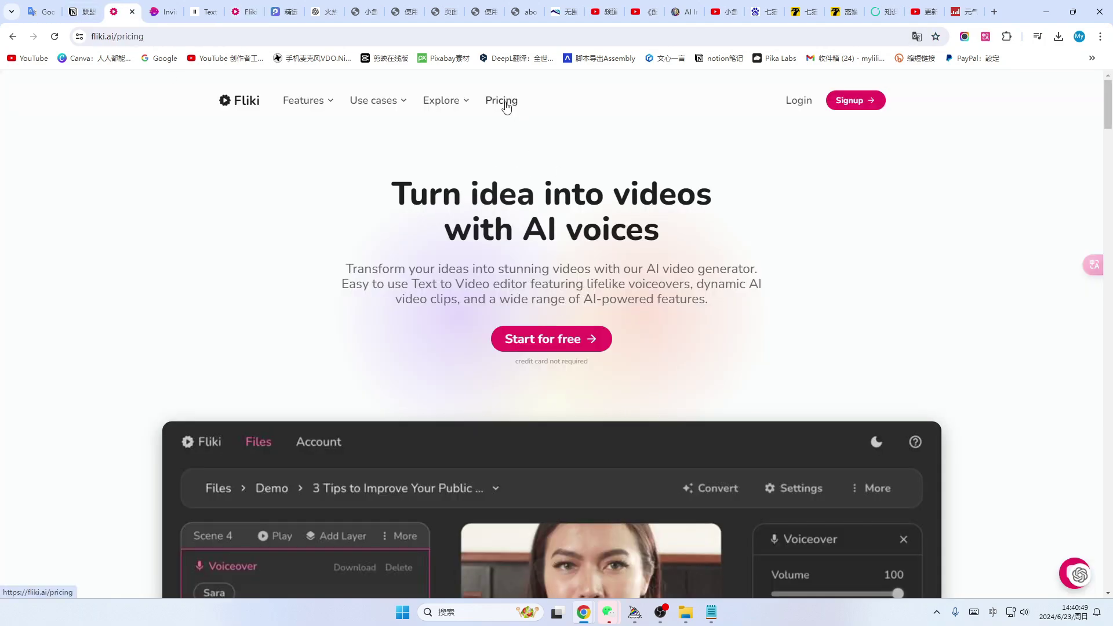
scroll(458, 373, down, 3)
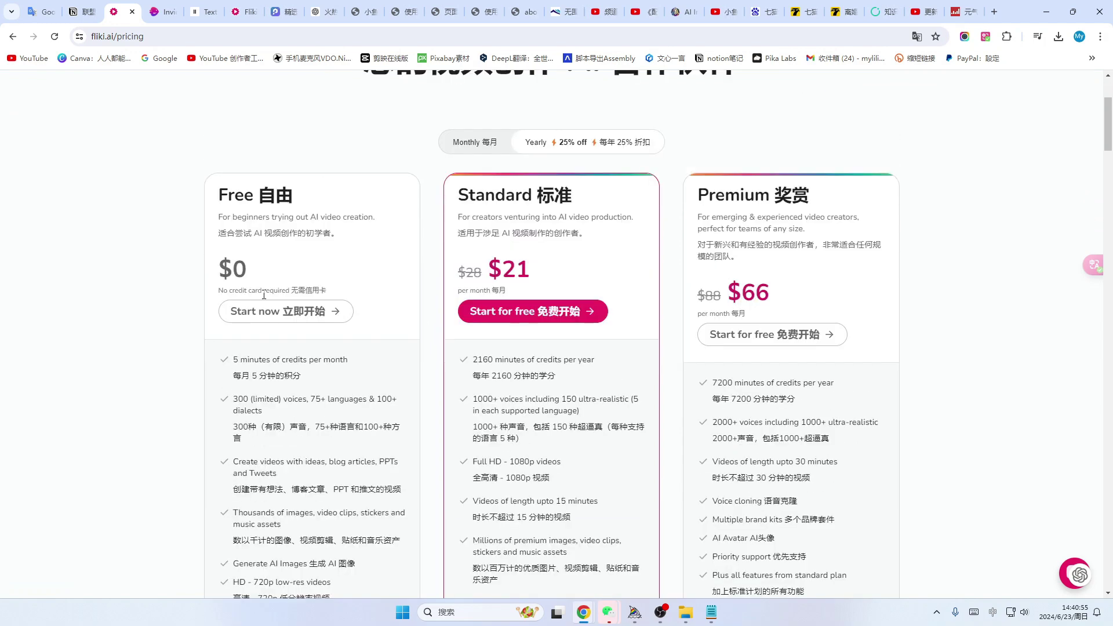
scroll(264, 301, down, 2)
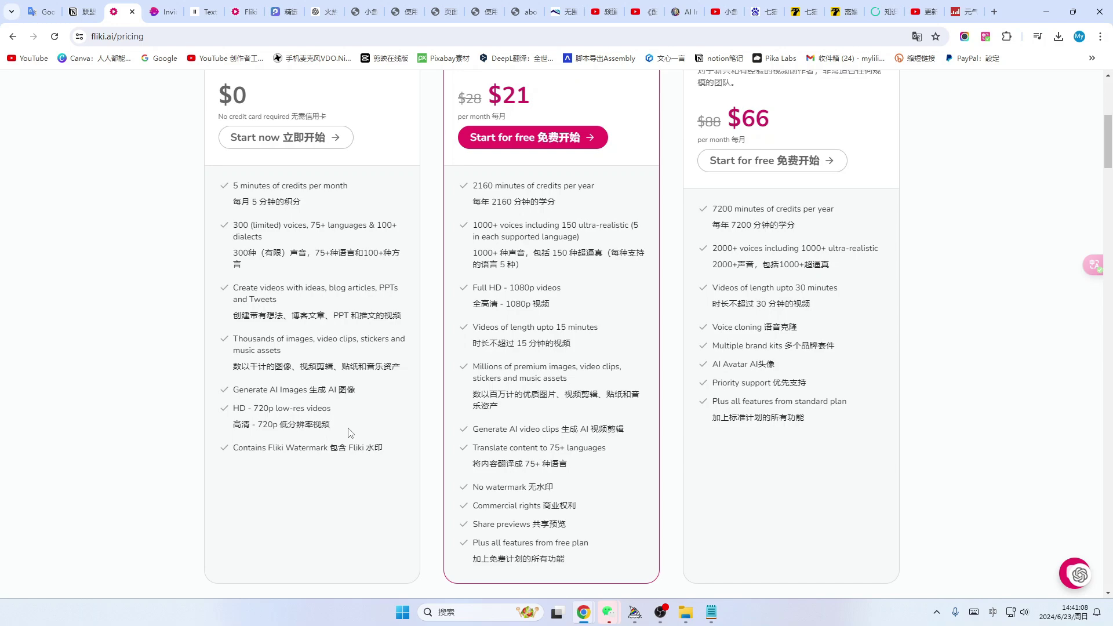
Switch to the comic-story channel on YouTube and look through its uploaded videos
click(638, 12)
scroll(1005, 437, down, 2)
scroll(1005, 438, down, 5)
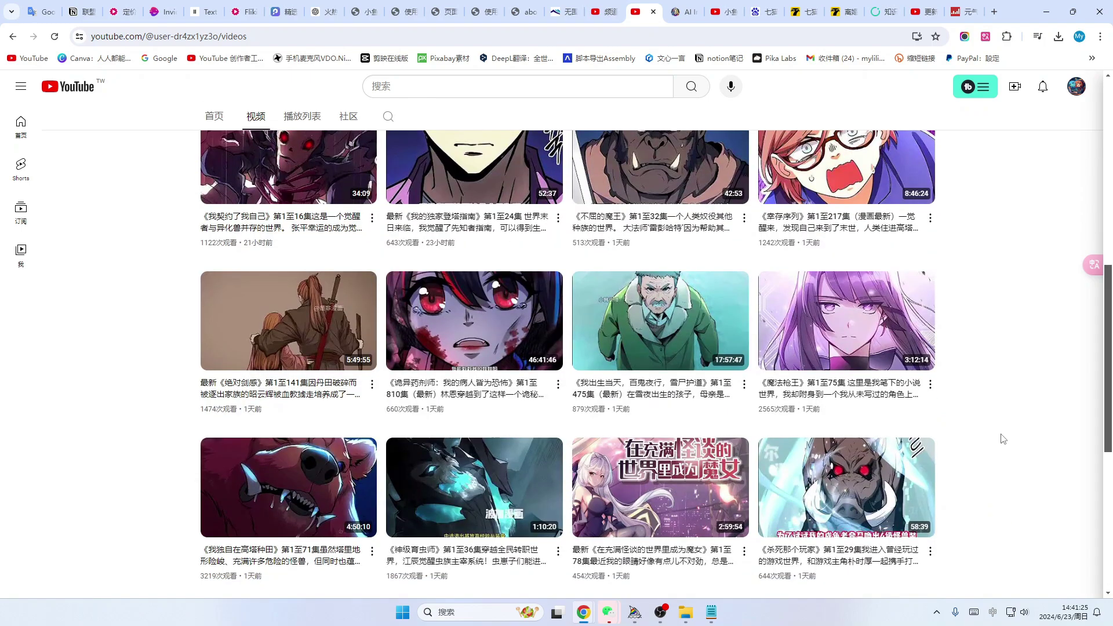
Look further through the comic-story channel's videos, and return to Fliki's pricing page to review the yearly plan prices
scroll(1005, 439, down, 5)
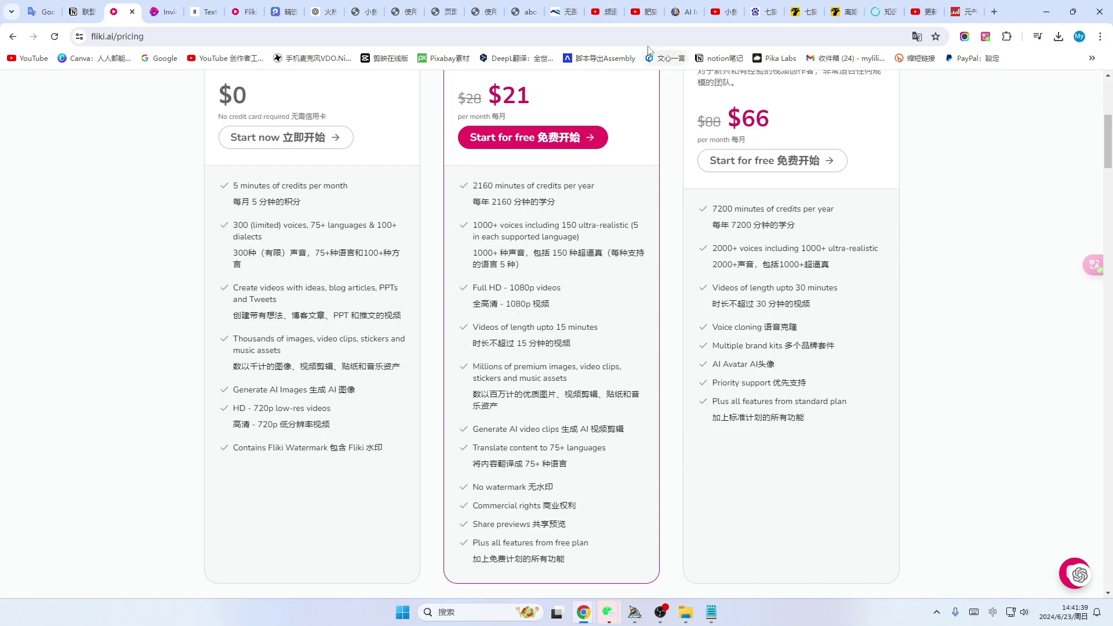
click(646, 12)
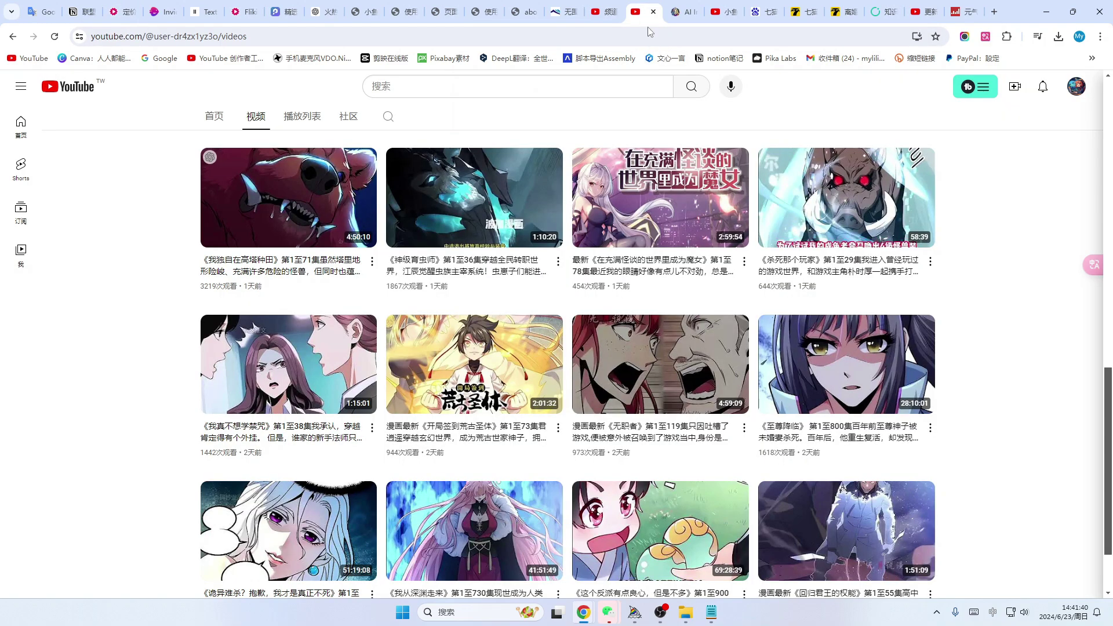
click(123, 11)
scroll(458, 207, up, 2)
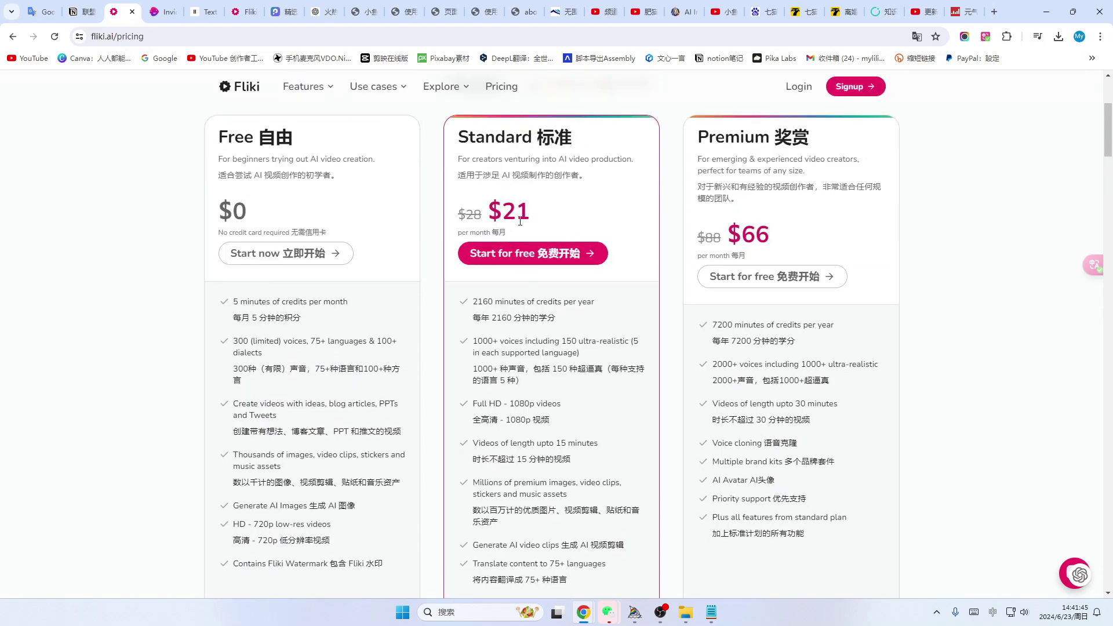
scroll(522, 237, up, 3)
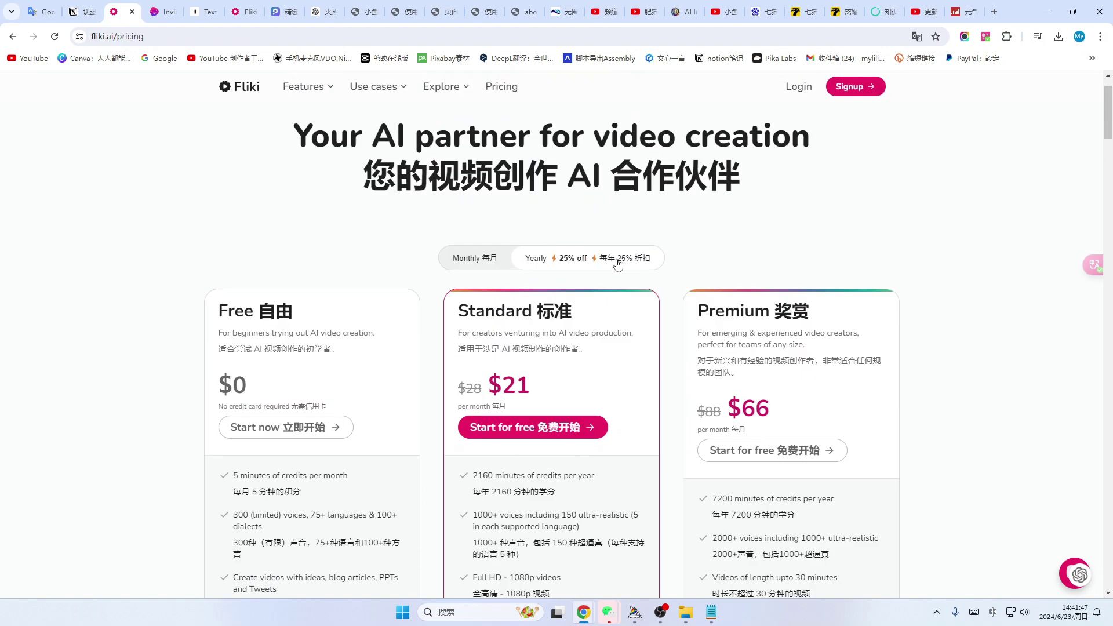
scroll(580, 244, down, 3)
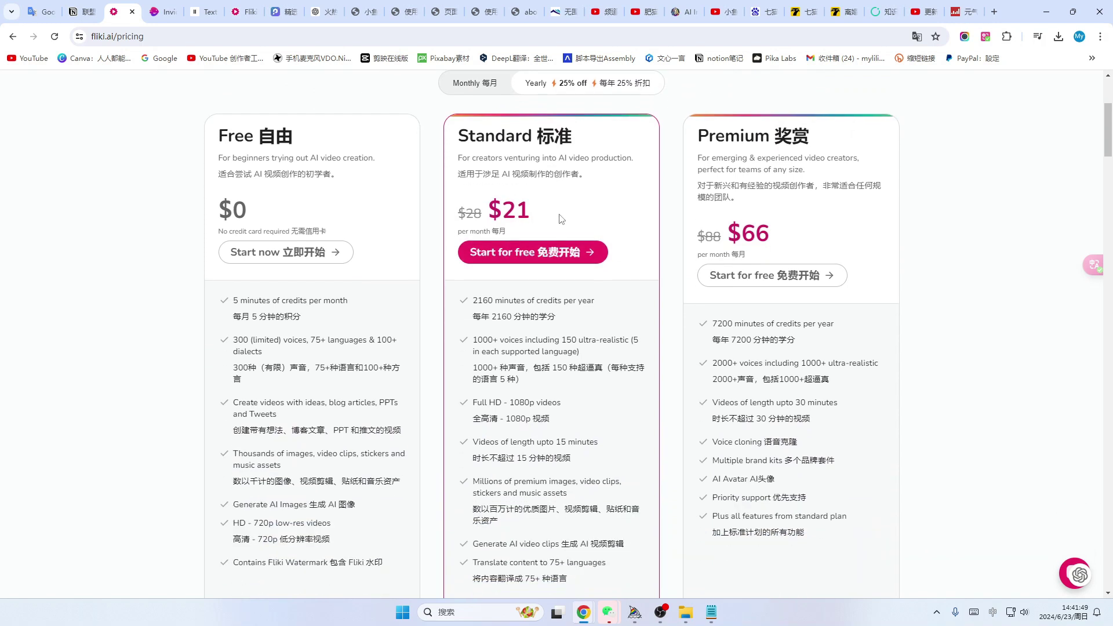
scroll(559, 220, up, 1)
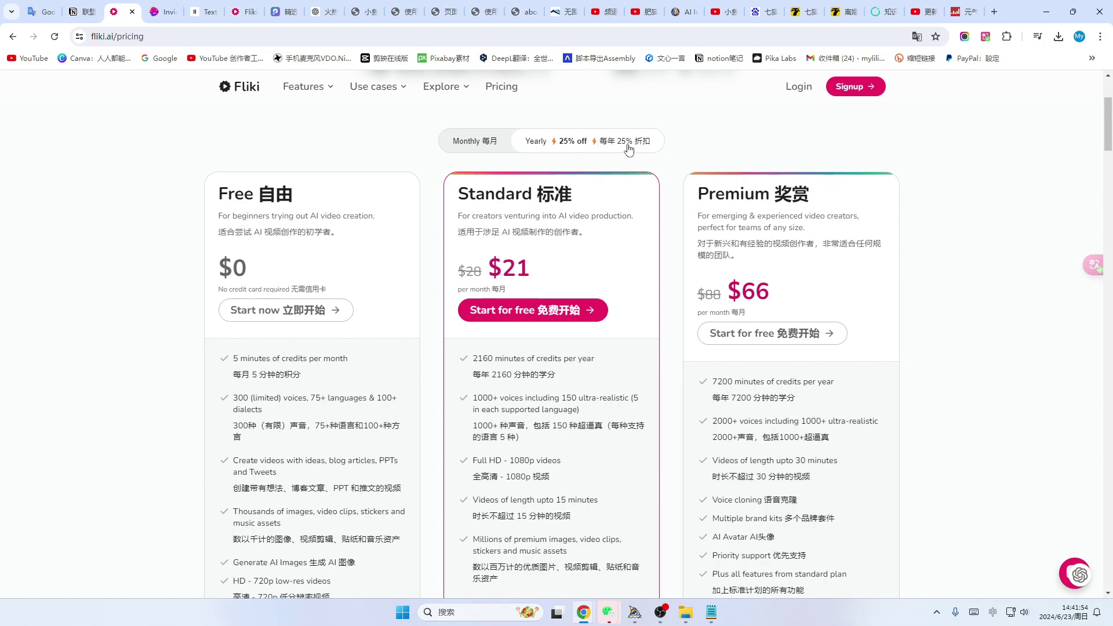
Display the plans' prices with Monthly billing for comparison, and restore the Yearly billing view
click(470, 148)
scroll(502, 267, down, 1)
scroll(502, 267, up, 2)
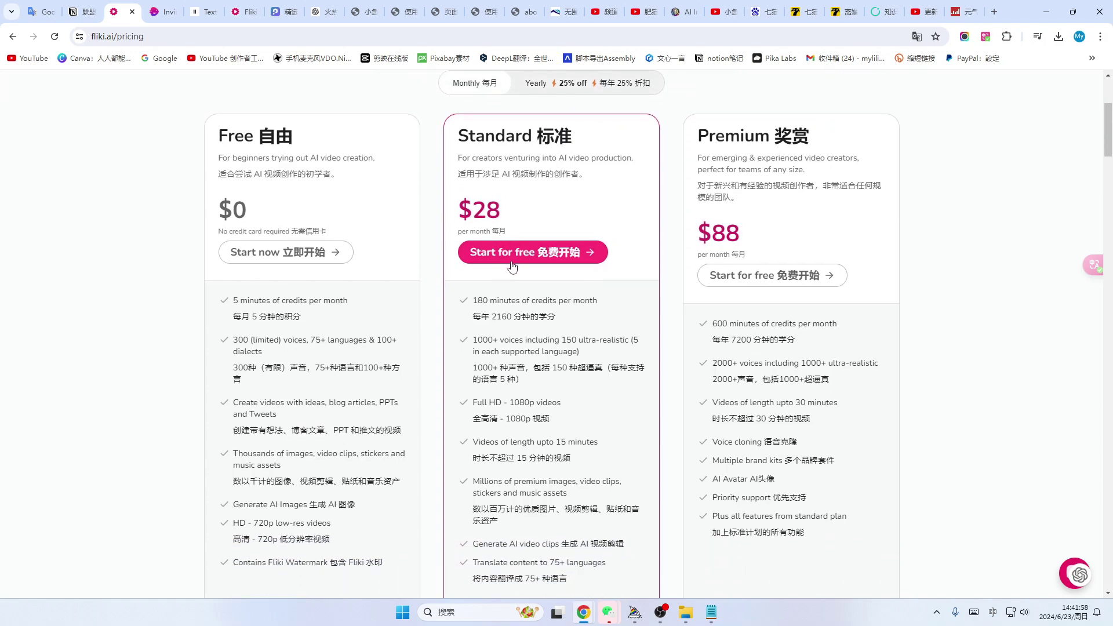
click(622, 200)
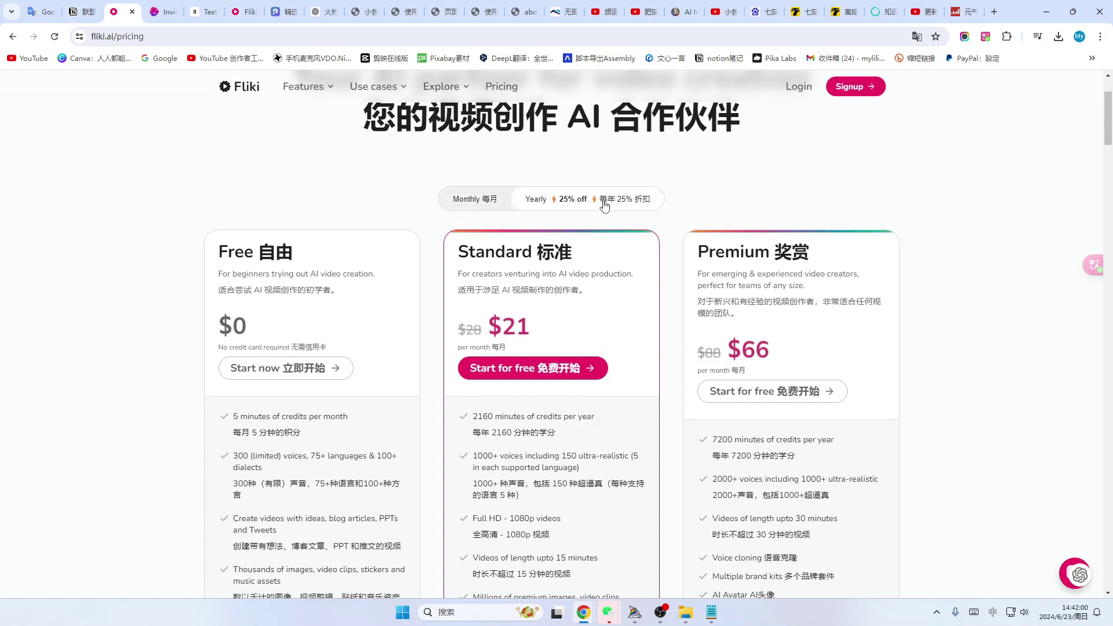
Examine the yearly credits, voices, video length, resolution, watermark and commercial rights of the Standard and Premium plans
scroll(603, 203, down, 2)
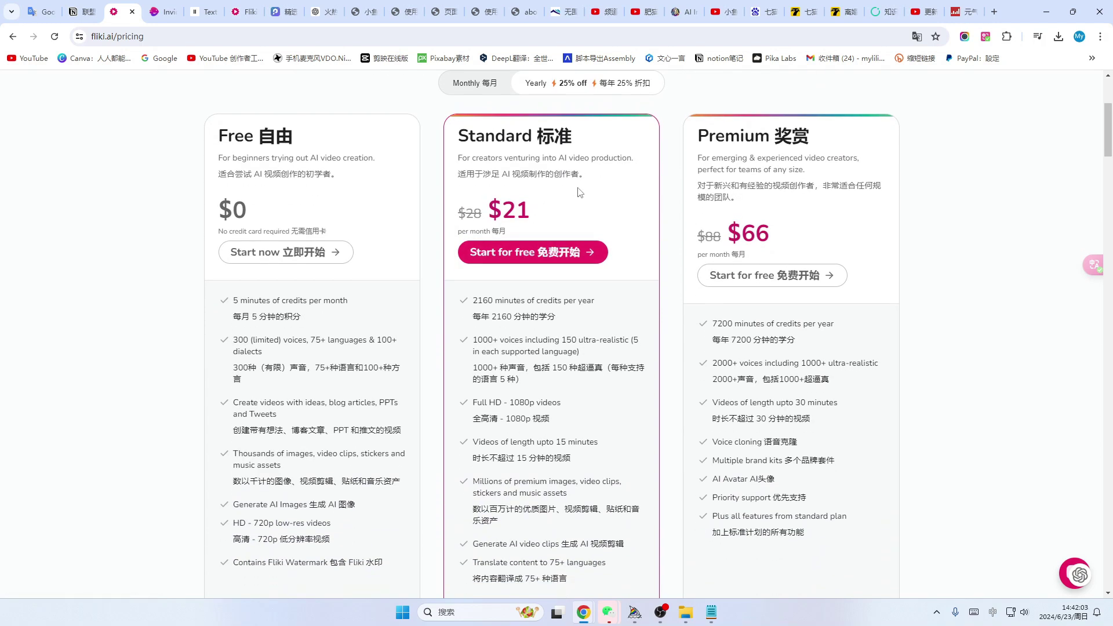
scroll(579, 192, down, 2)
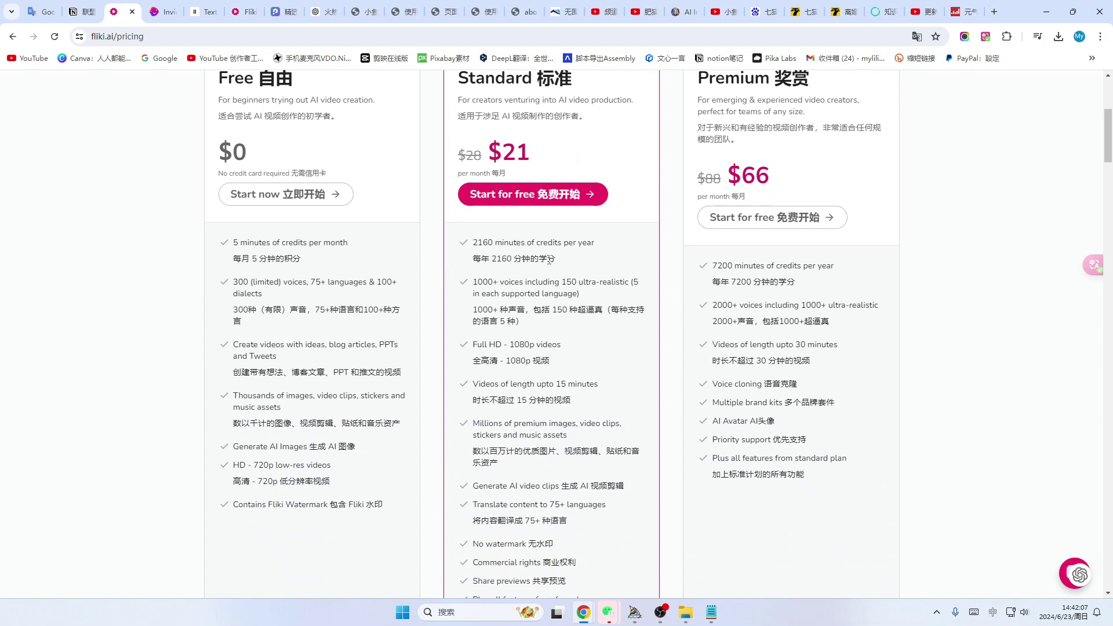
scroll(585, 262, down, 1)
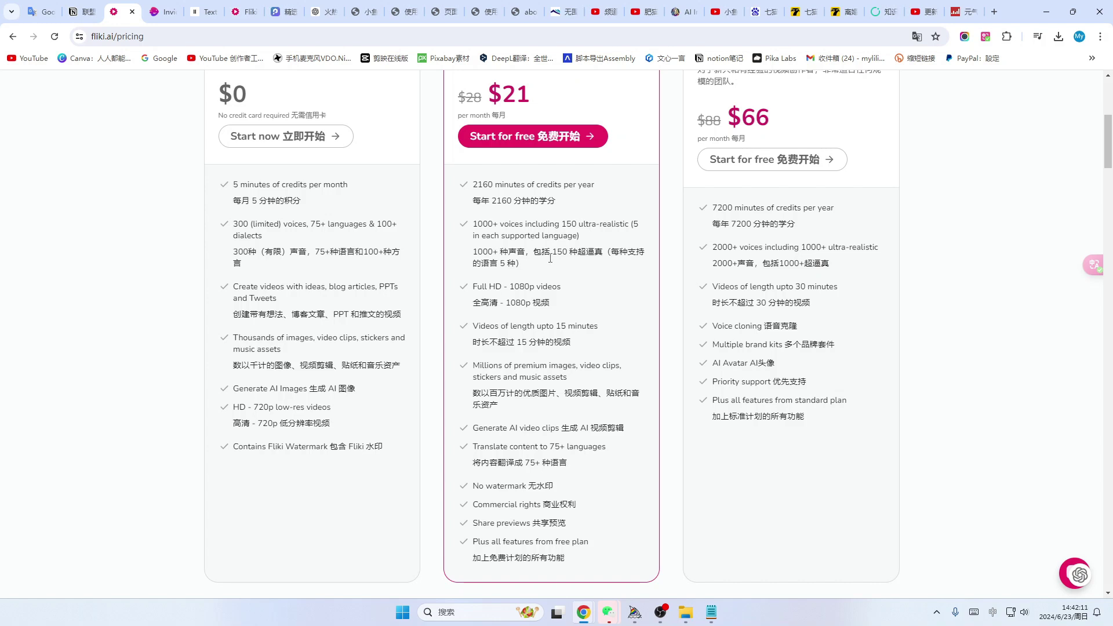
scroll(582, 270, down, 1)
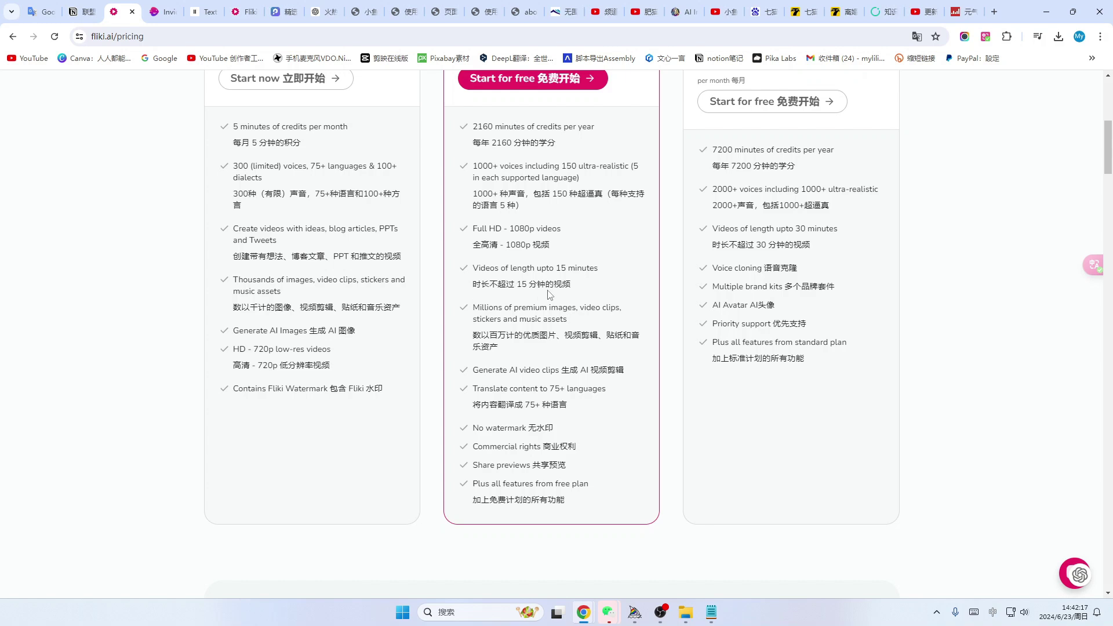
scroll(585, 289, down, 1)
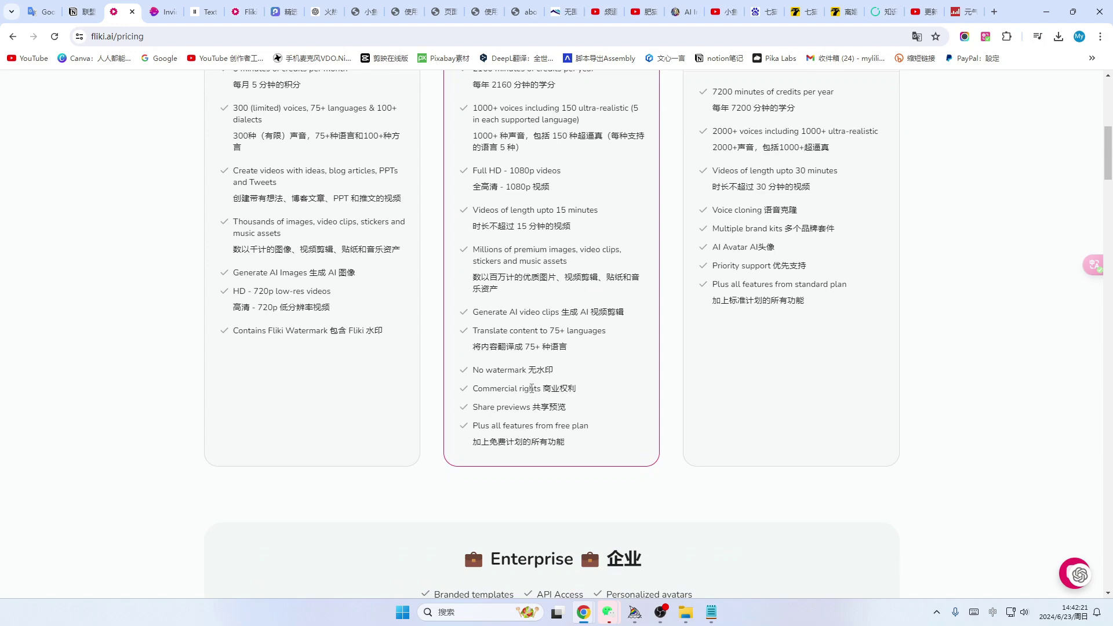
scroll(525, 398, down, 1)
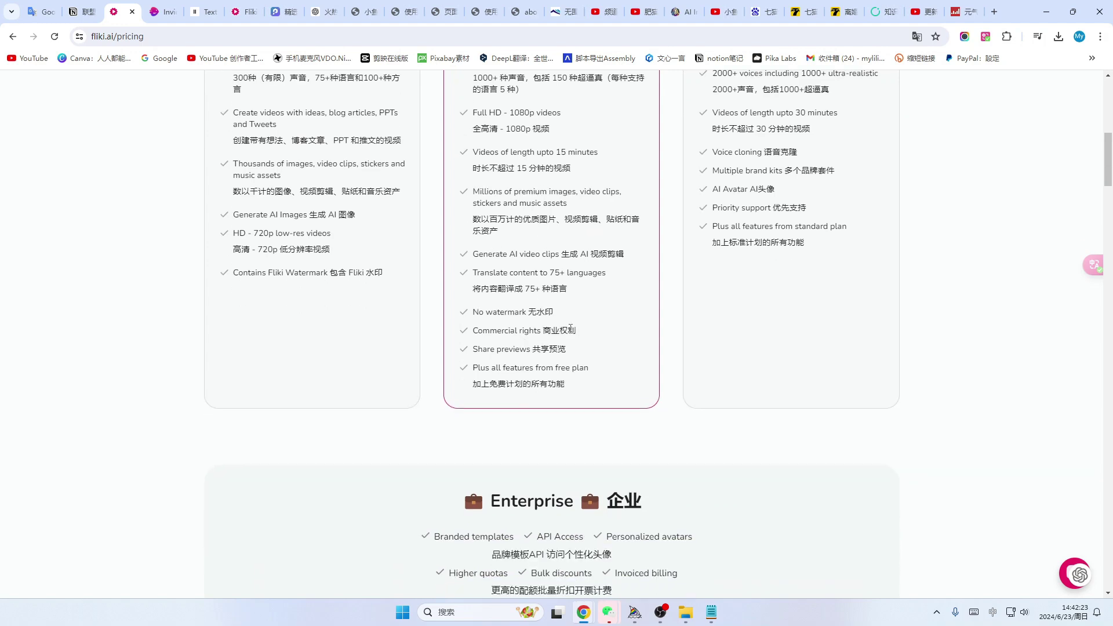
scroll(571, 329, up, 5)
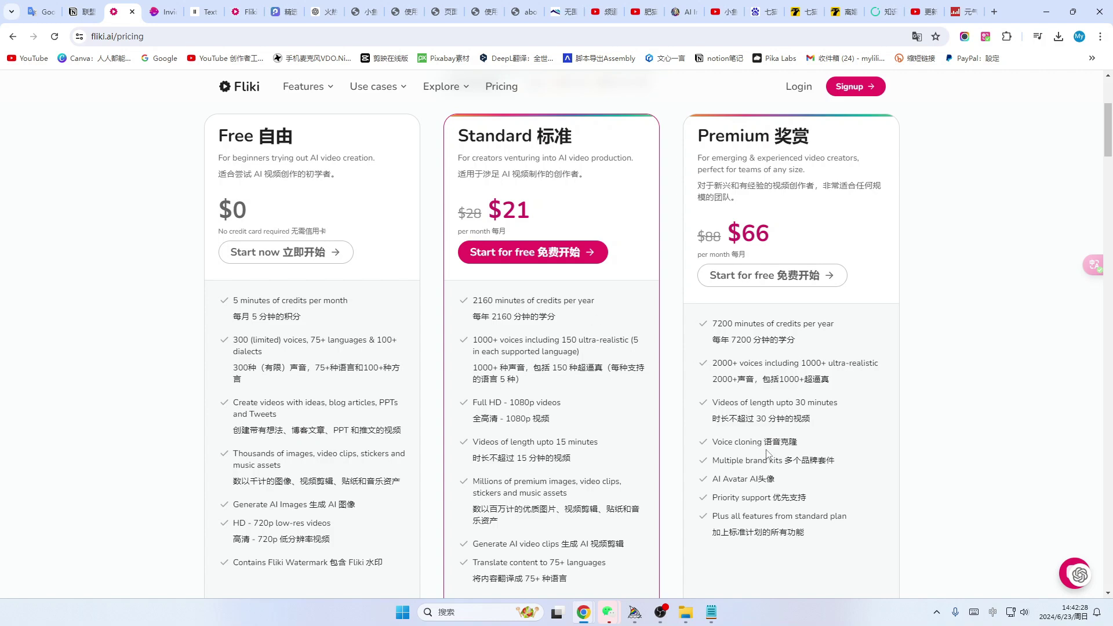
scroll(801, 261, up, 1)
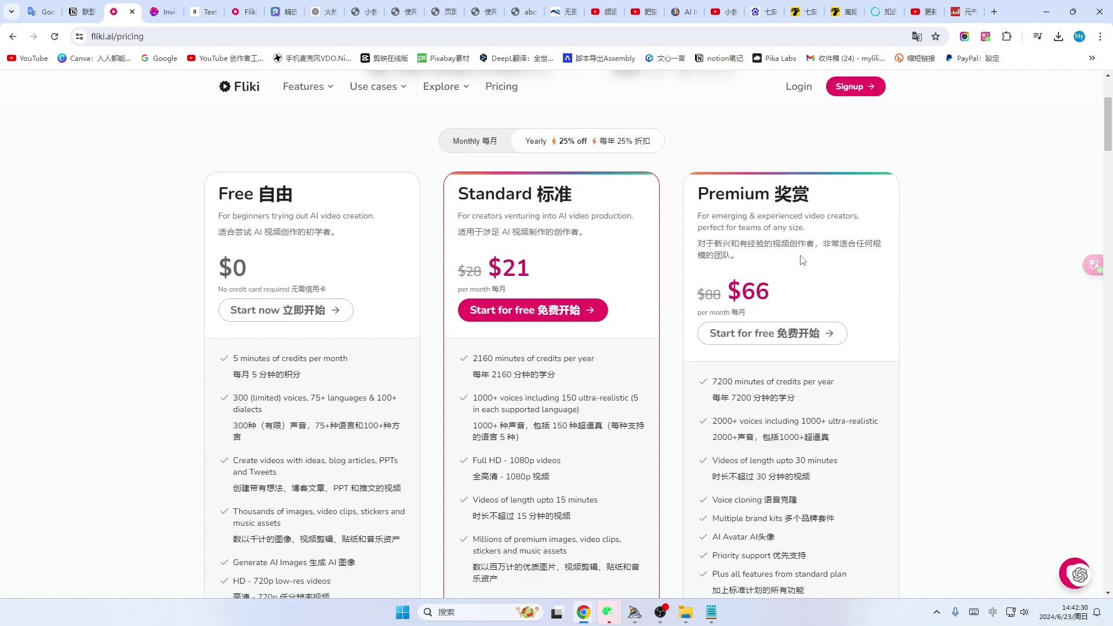
scroll(820, 348, down, 2)
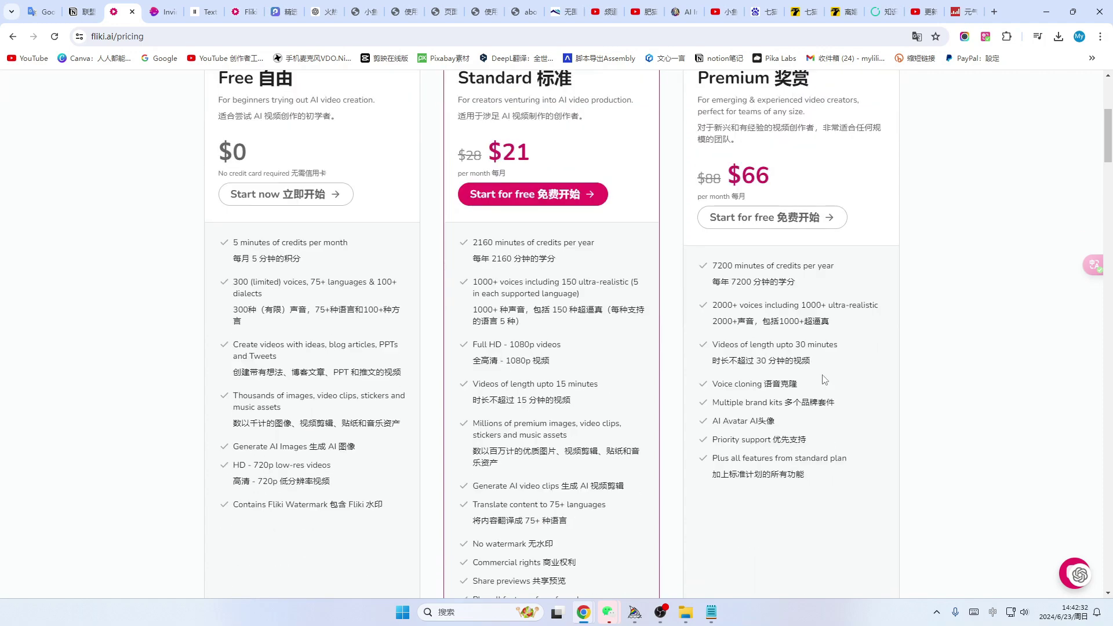
scroll(777, 175, up, 2)
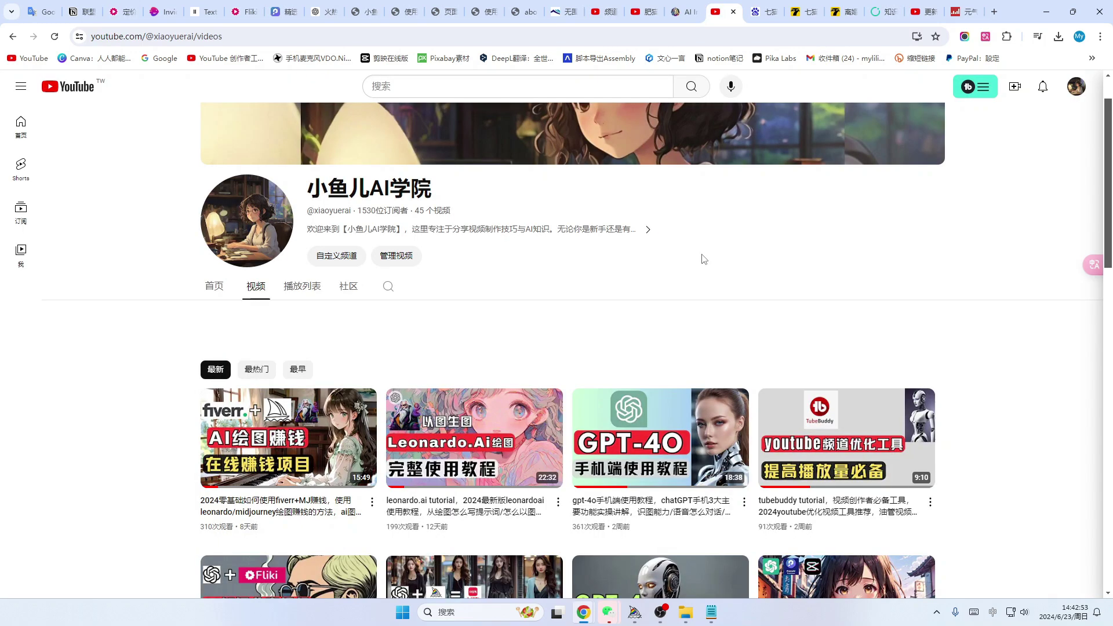
Look through the tutorial videos uploaded on the 小鱼儿AI学院 YouTube channel
scroll(703, 257, down, 1)
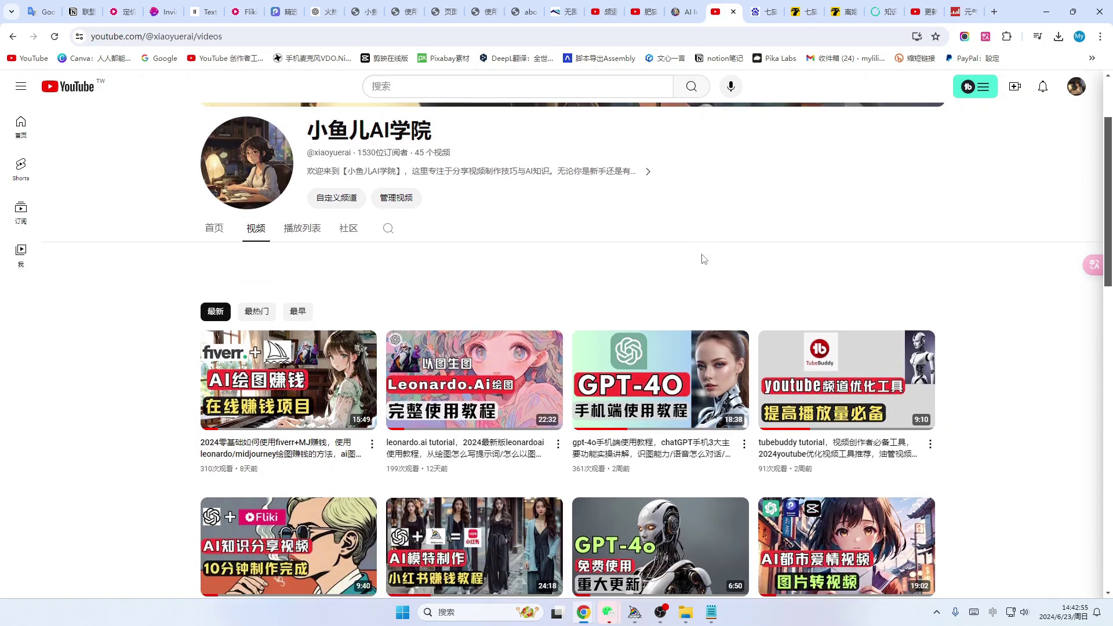
scroll(703, 259, down, 1)
scroll(1015, 419, down, 1)
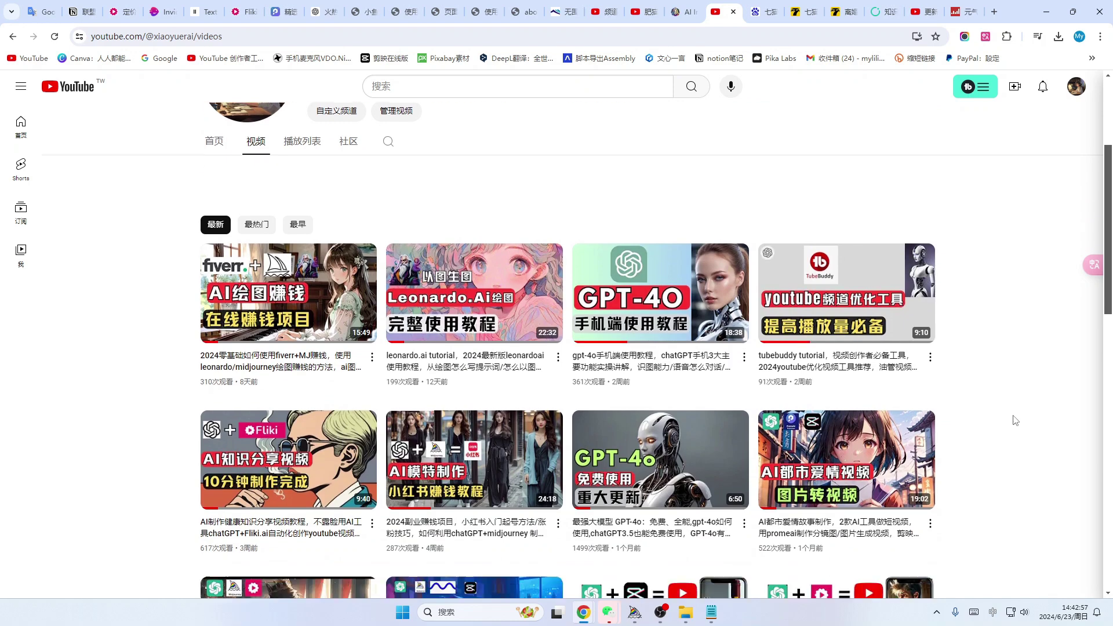
scroll(1015, 419, down, 2)
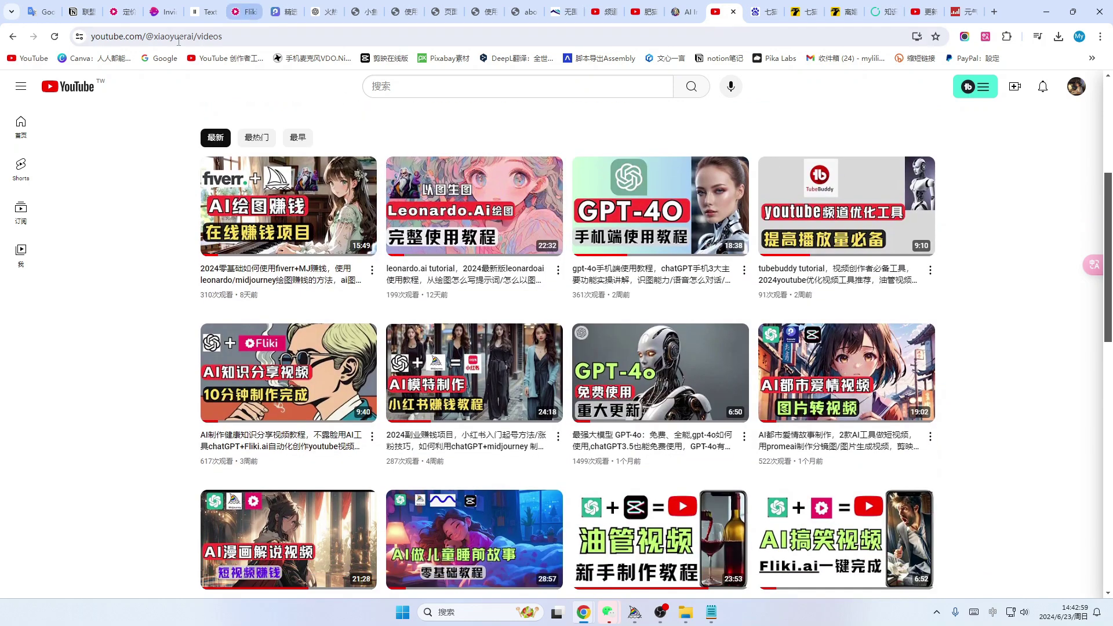
Switch to the ChatGPT conversation 火热漫画短剧 and review the character descriptions, the storyboard request and the ten shot descriptions
click(325, 12)
scroll(420, 320, up, 3)
click(420, 320)
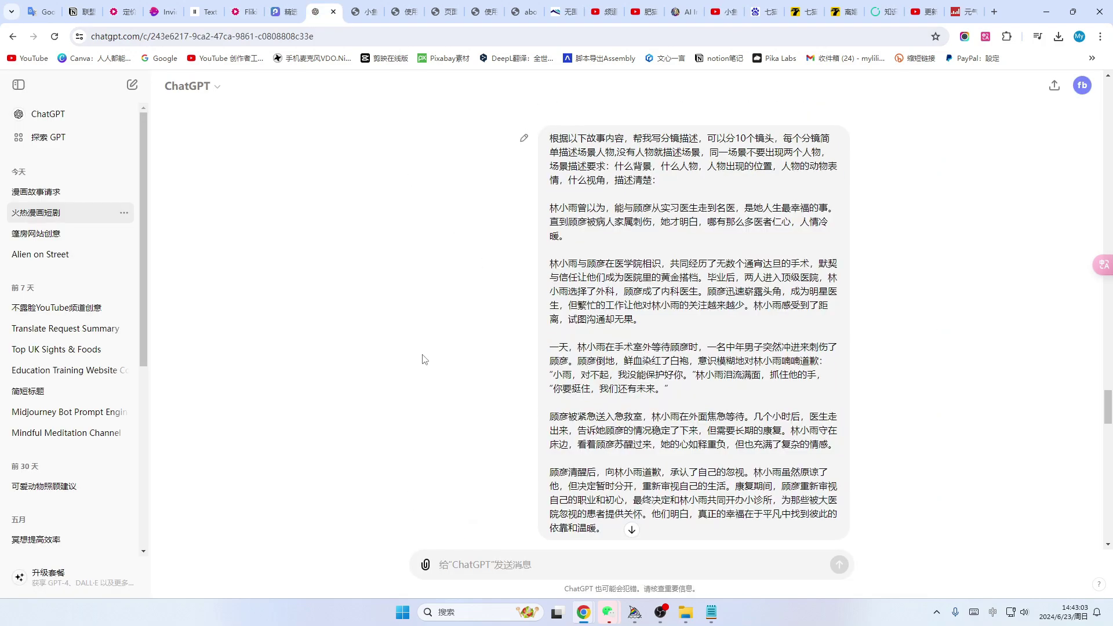
scroll(267, 168, up, 2)
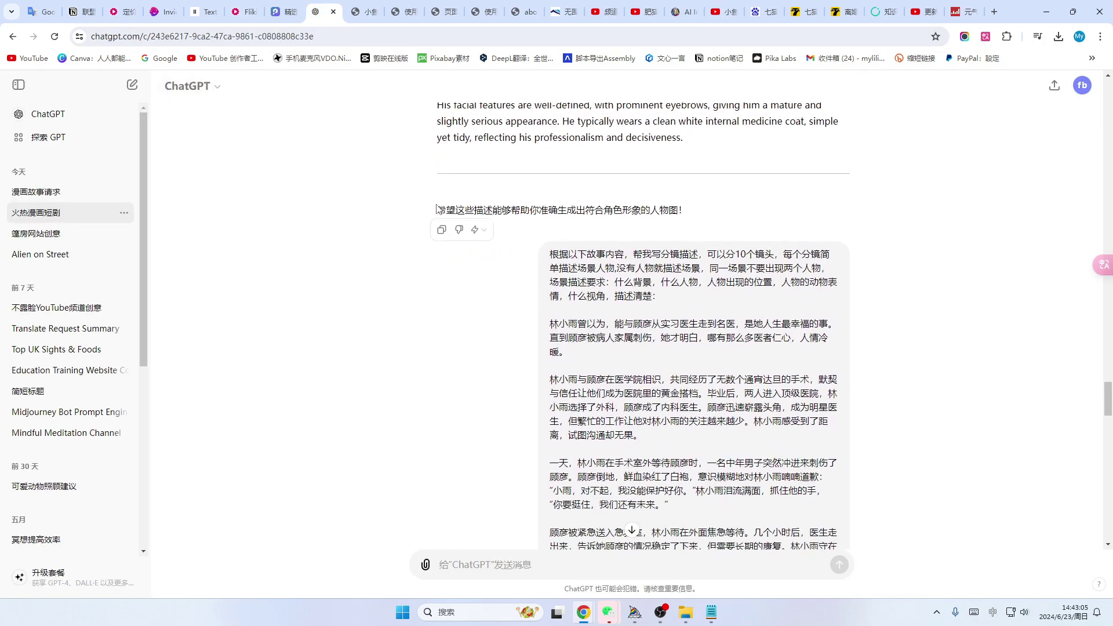
scroll(580, 302, up, 5)
scroll(698, 275, down, 6)
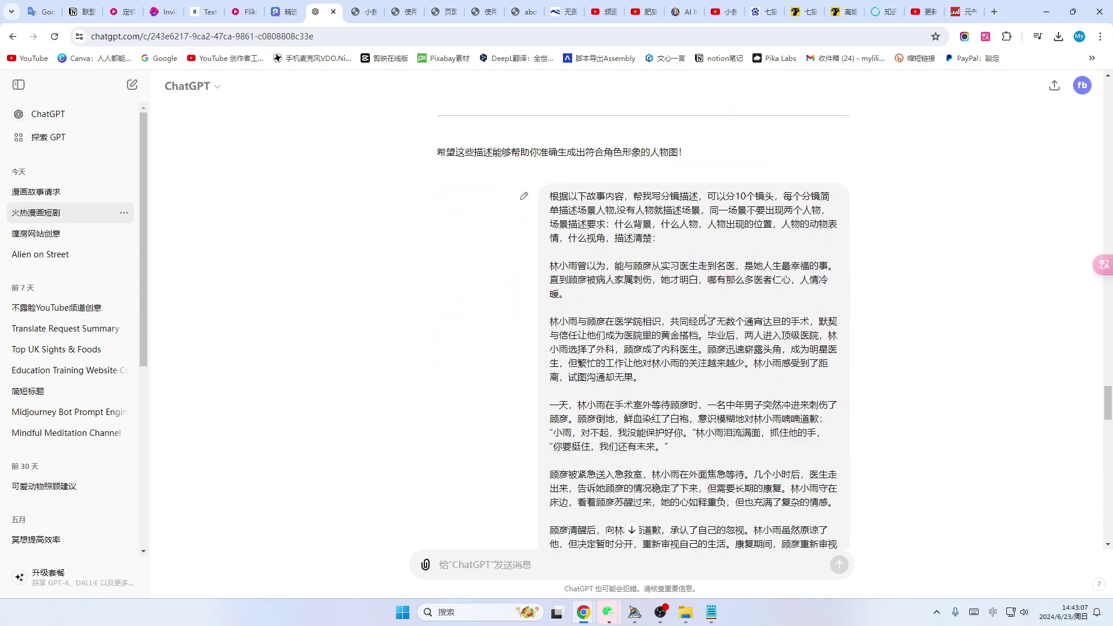
scroll(704, 314, down, 10)
scroll(705, 314, up, 2)
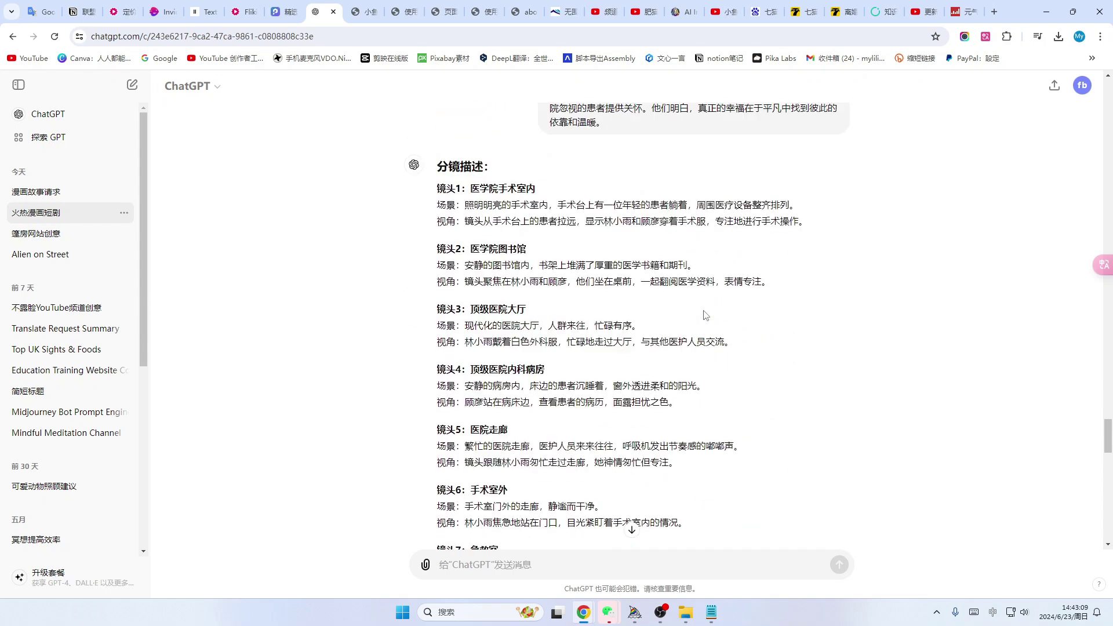
scroll(705, 315, down, 7)
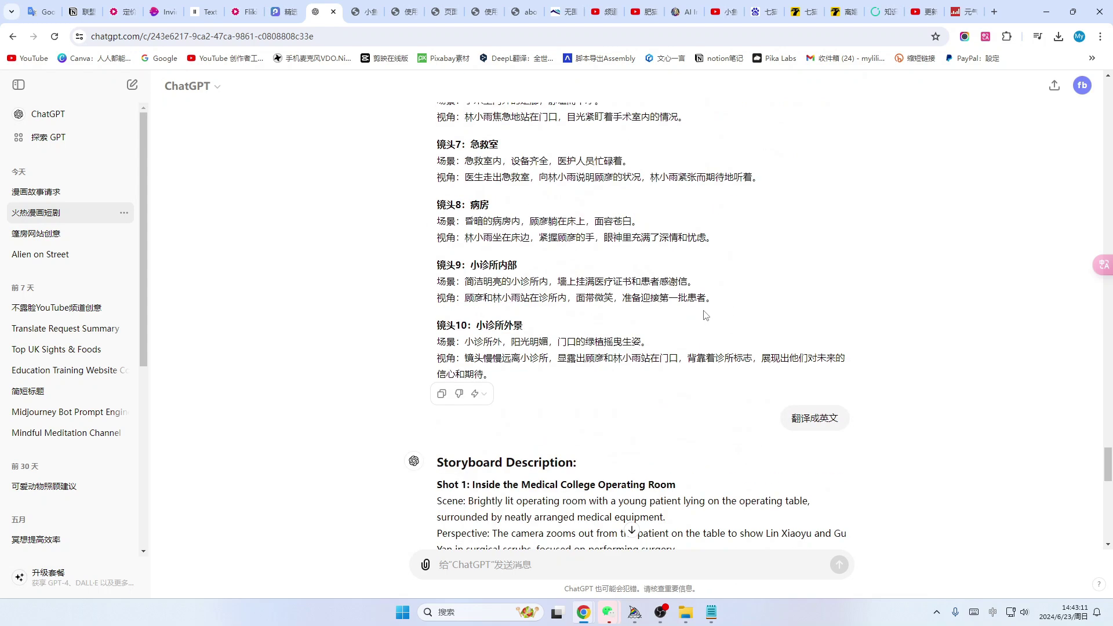
Switch to the Midjourney channel in Discord to review the generated scene images, and return to Fliki in the browser
click(635, 613)
scroll(579, 461, up, 10)
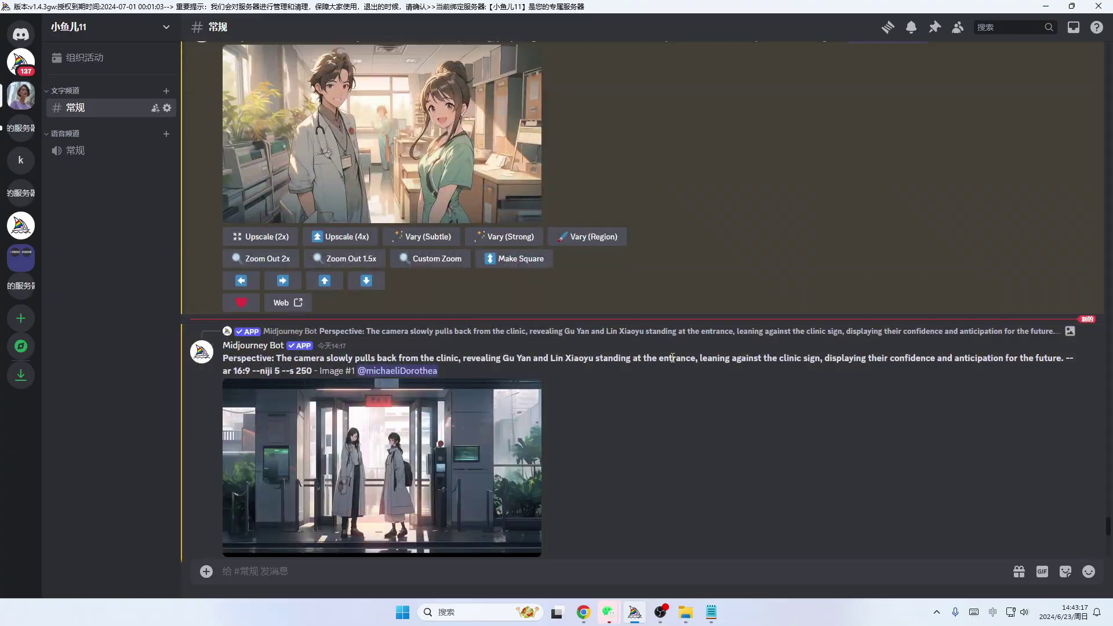
click(583, 612)
click(243, 12)
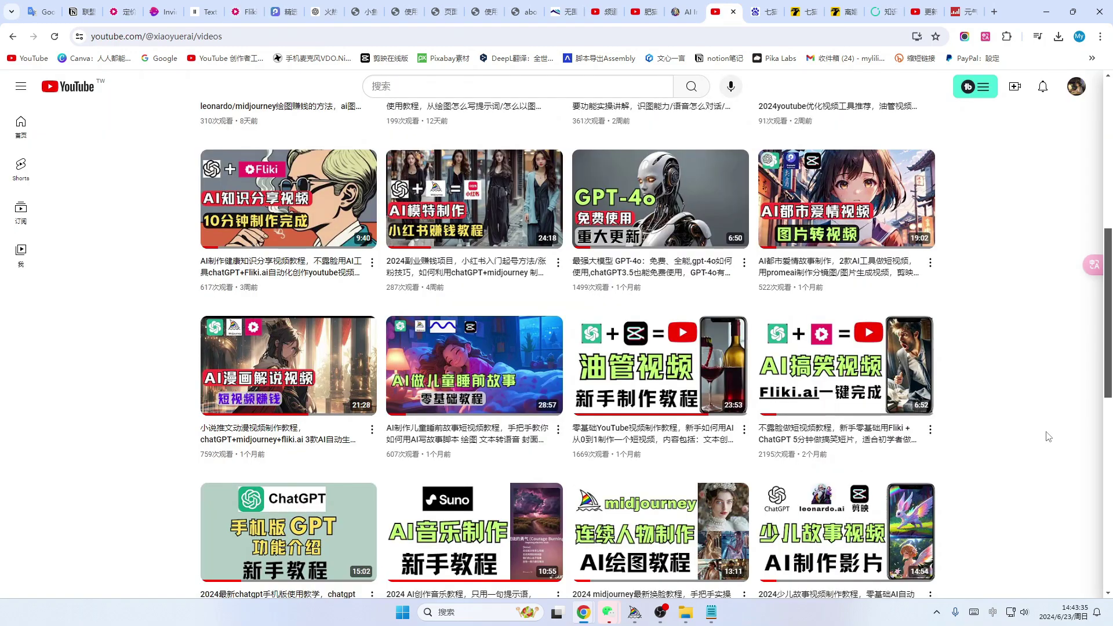
Review the 小鱼儿AI学院 channel's header and recent AI video tutorials on YouTube, and go back to Fliki
scroll(1007, 432, up, 8)
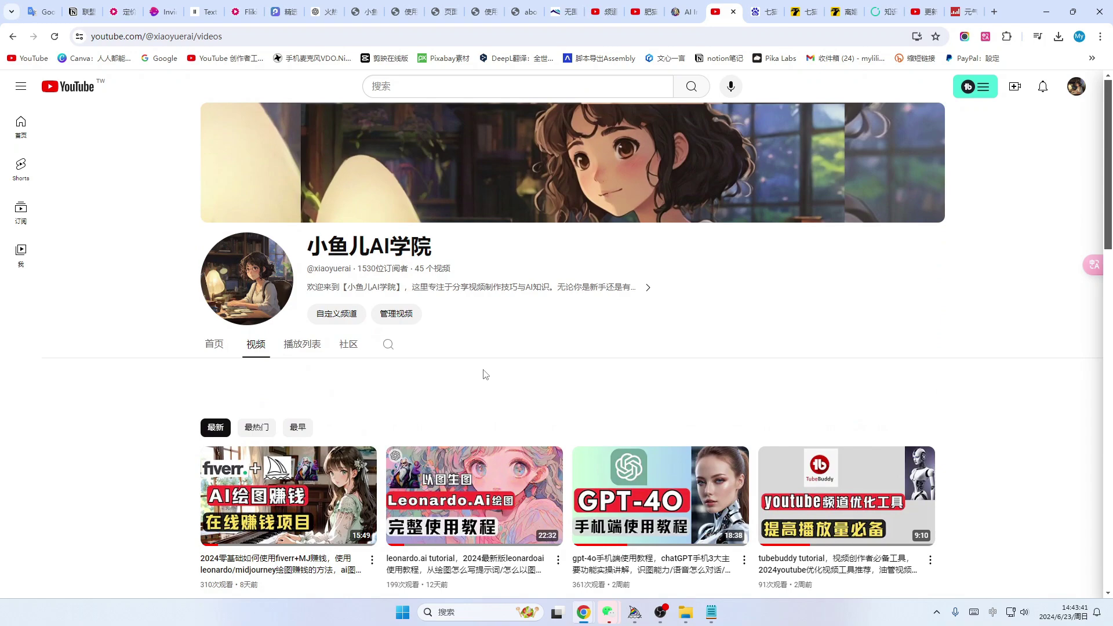
scroll(542, 373, down, 4)
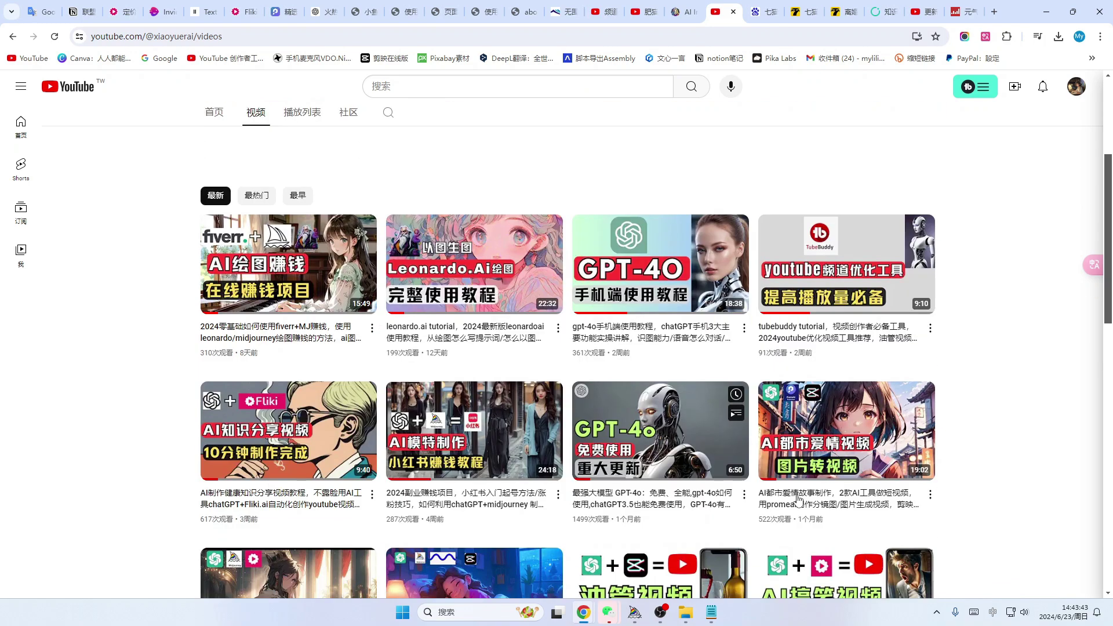
scroll(1039, 462, down, 2)
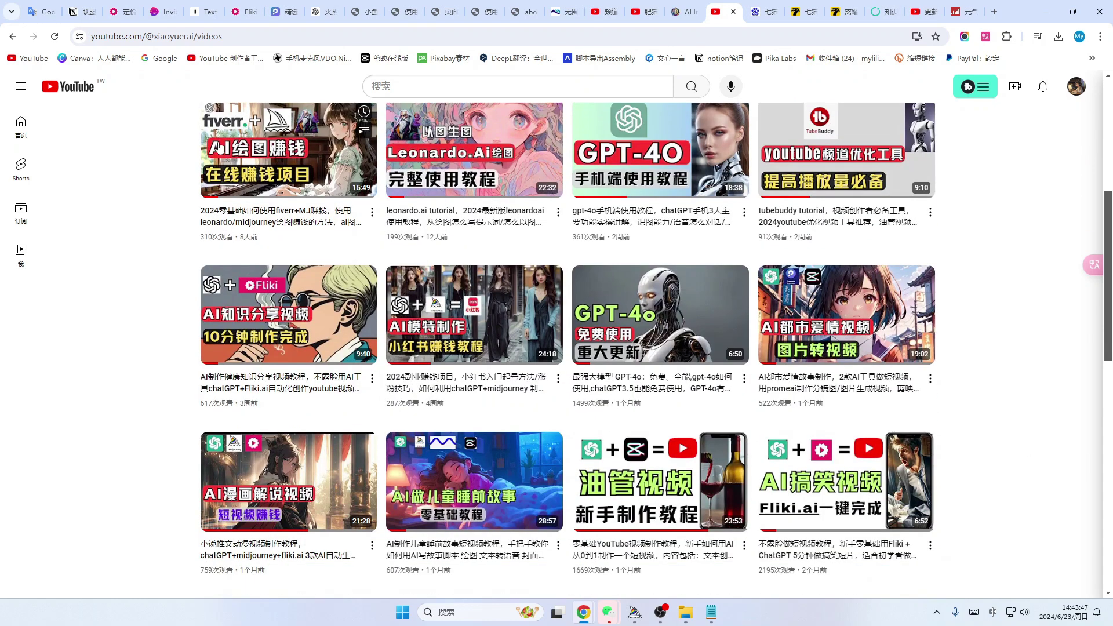
click(244, 11)
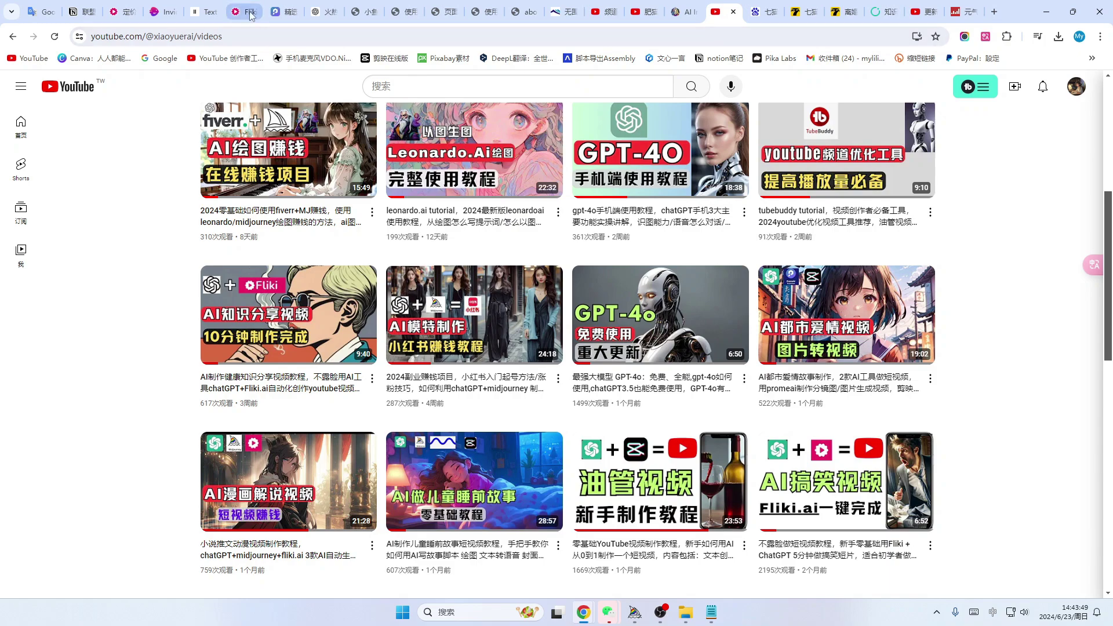